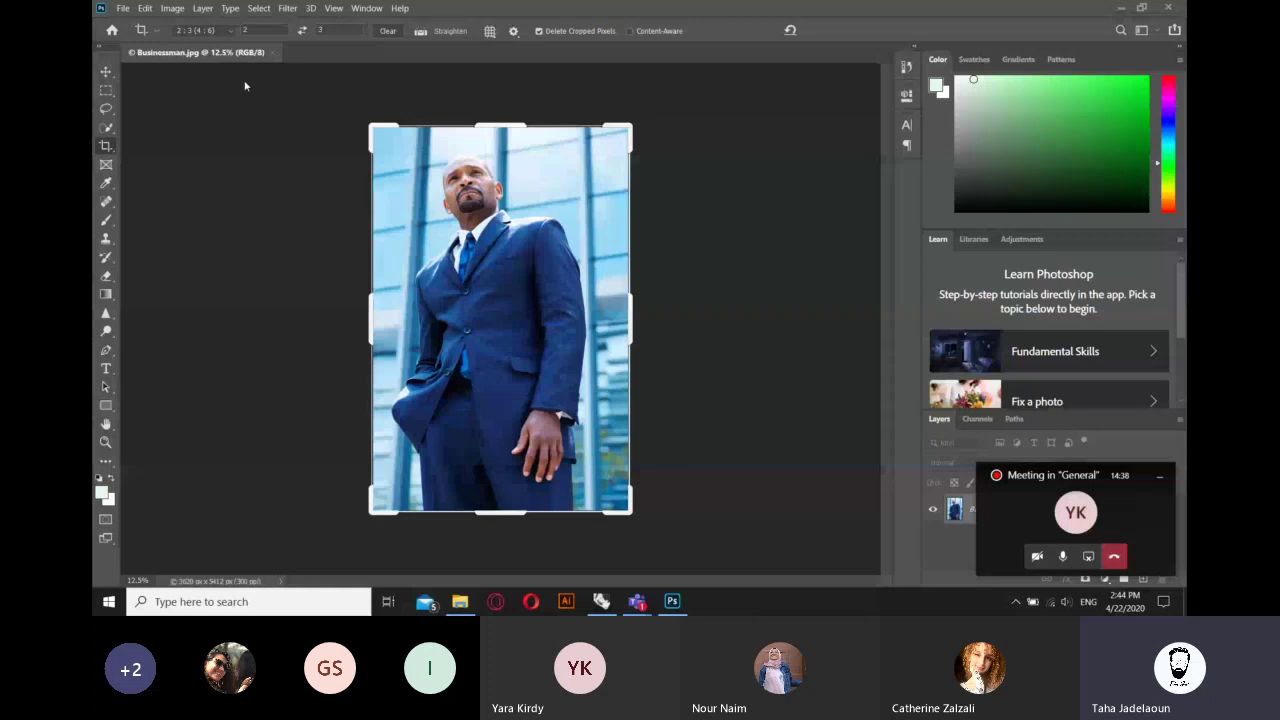
- Bring the Businessman.jpg photo to the front, then minimize Photoshop to show the desktop
left_click(122, 9)
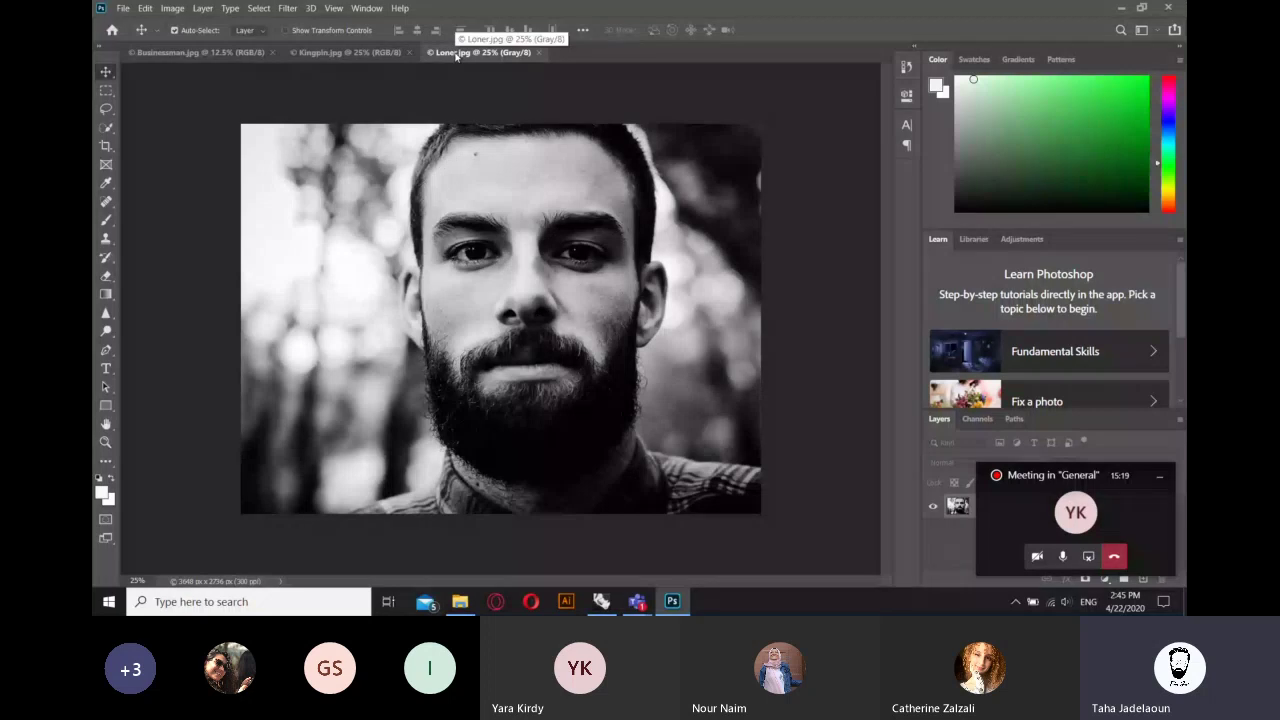
left_click(274, 54)
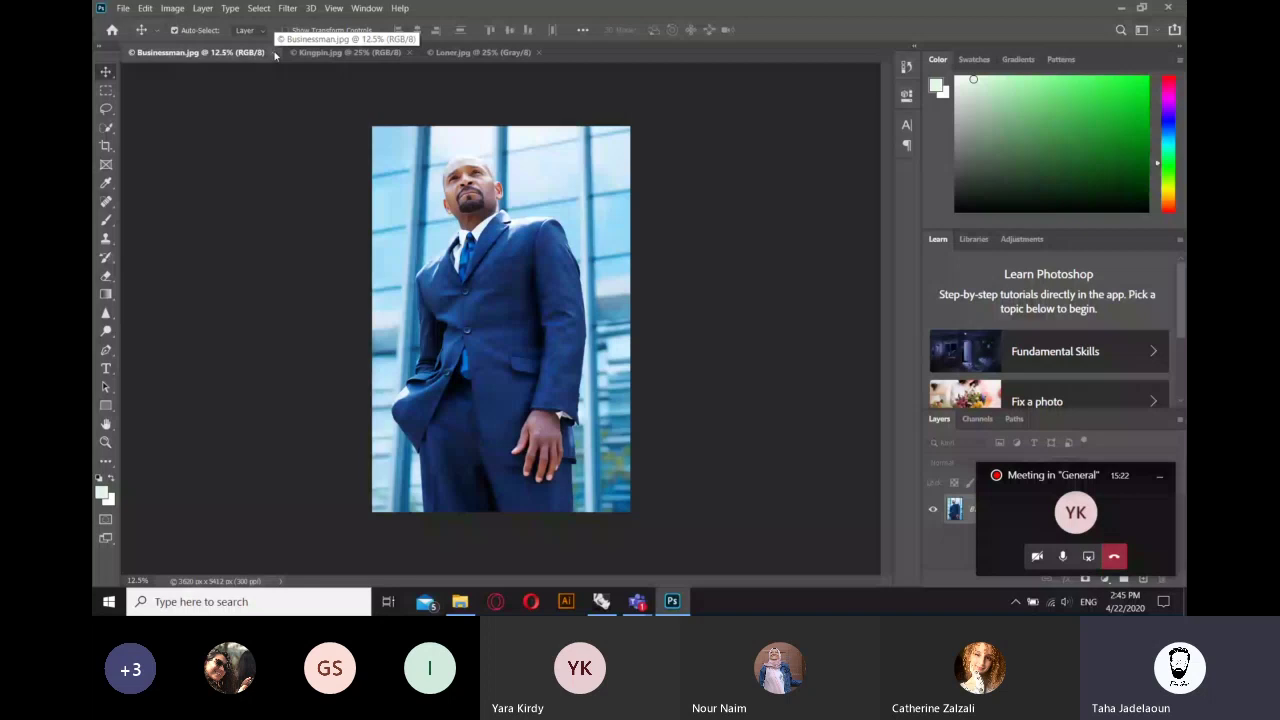
left_click(1120, 10)
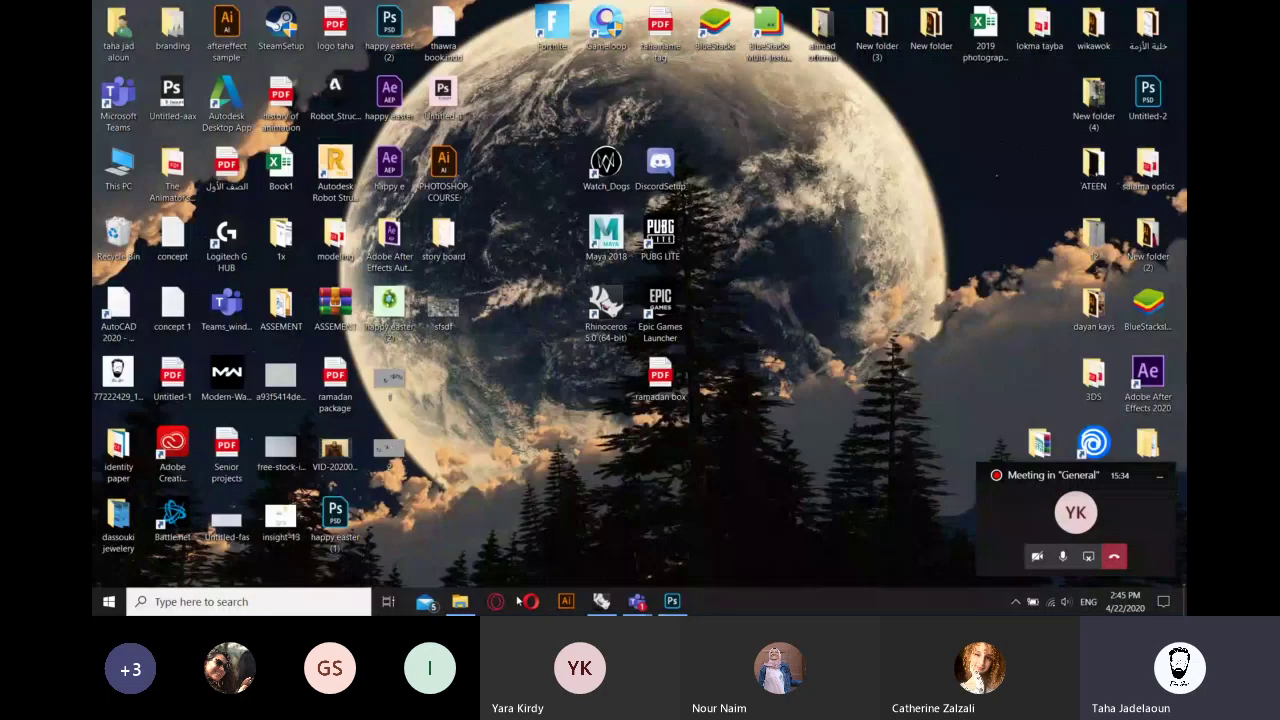
- Restore the 02_navigate folder and drag the Businessman image toward Photoshop
left_click(459, 601)
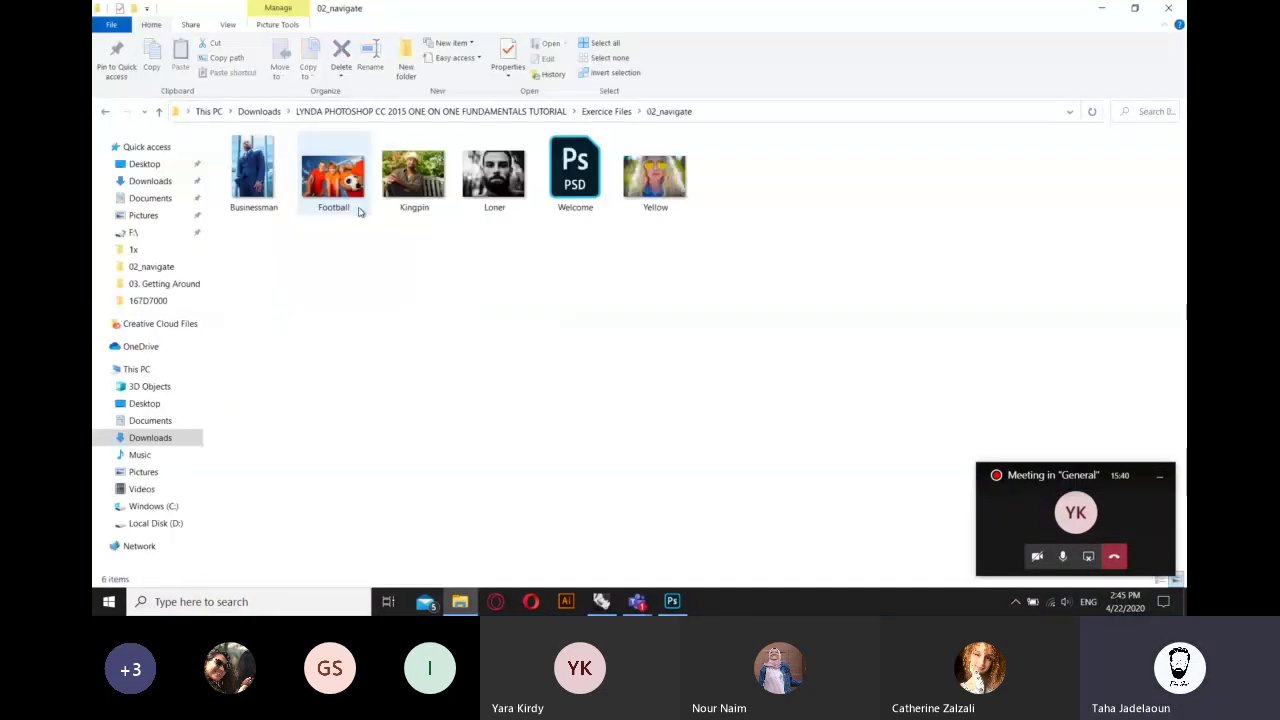
left_click(260, 178)
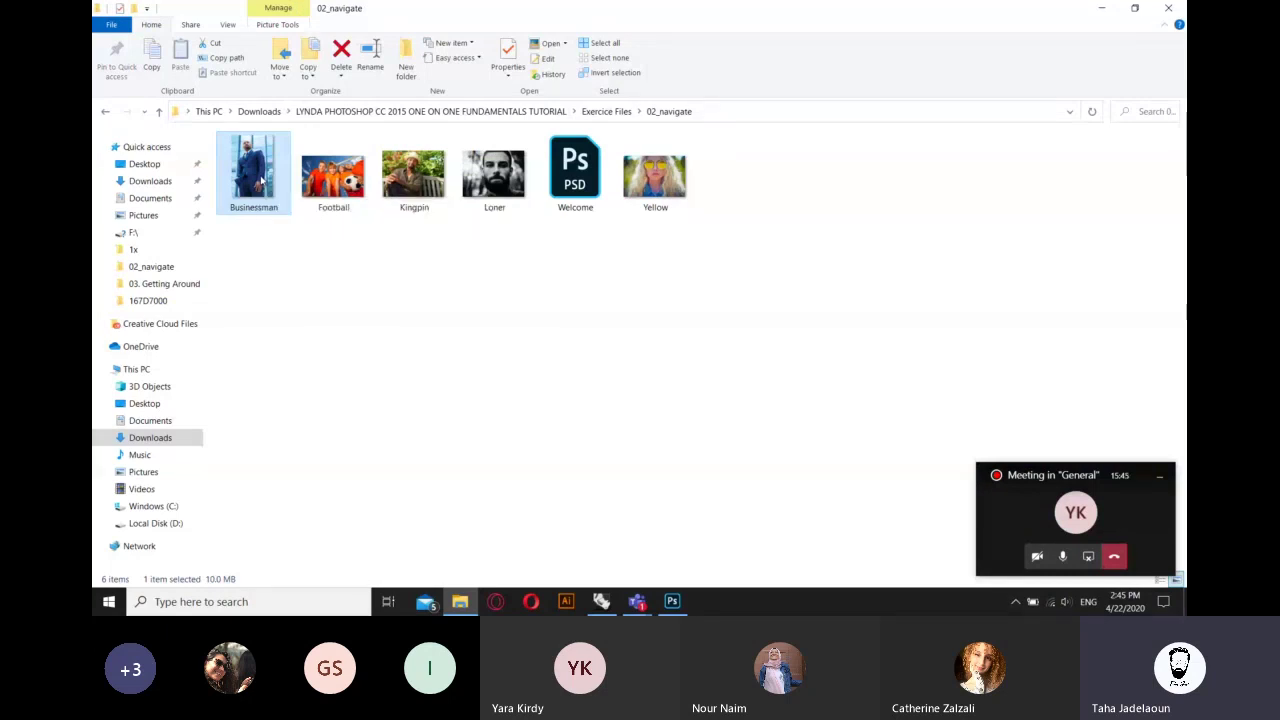
mouse_move(262, 180)
left_mouse_down()
mouse_move(276, 206)
mouse_move(647, 444)
mouse_move(666, 565)
mouse_move(646, 66)
mouse_move(586, 58)
left_mouse_up()
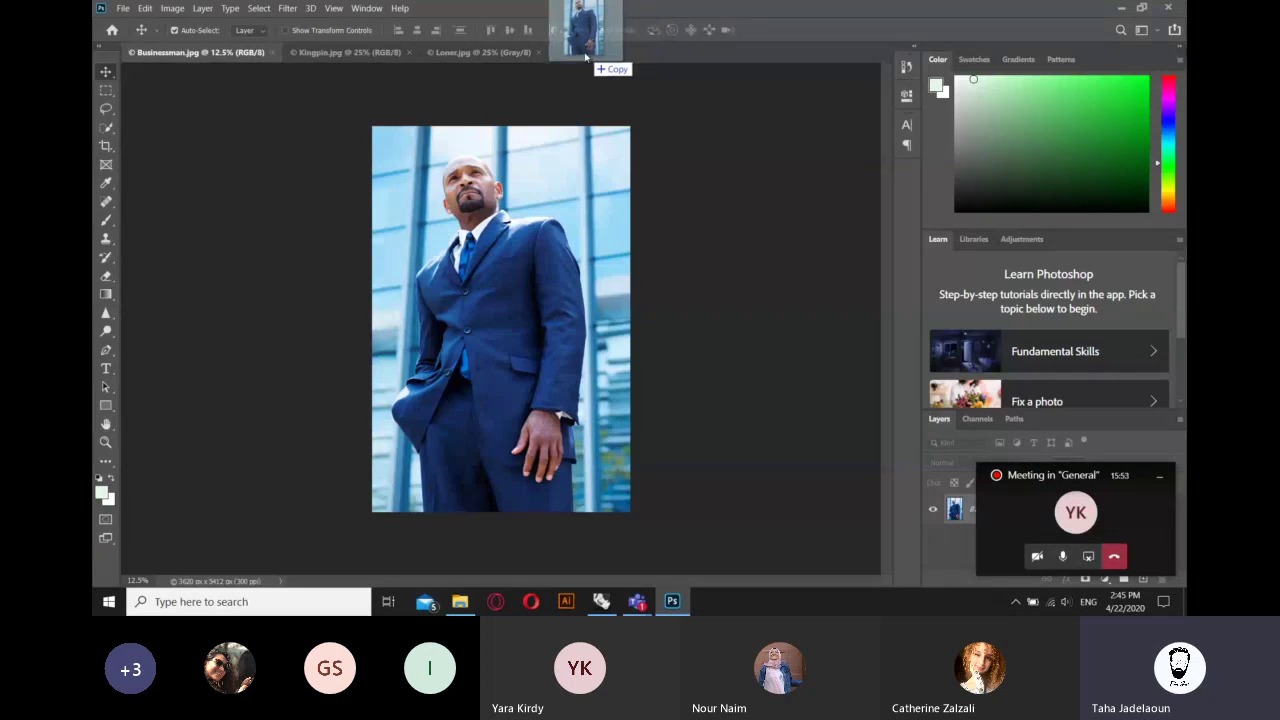
- Drop the dragged Businessman image file onto the Photoshop canvas
left_click_drag(586, 58, 600, 52)
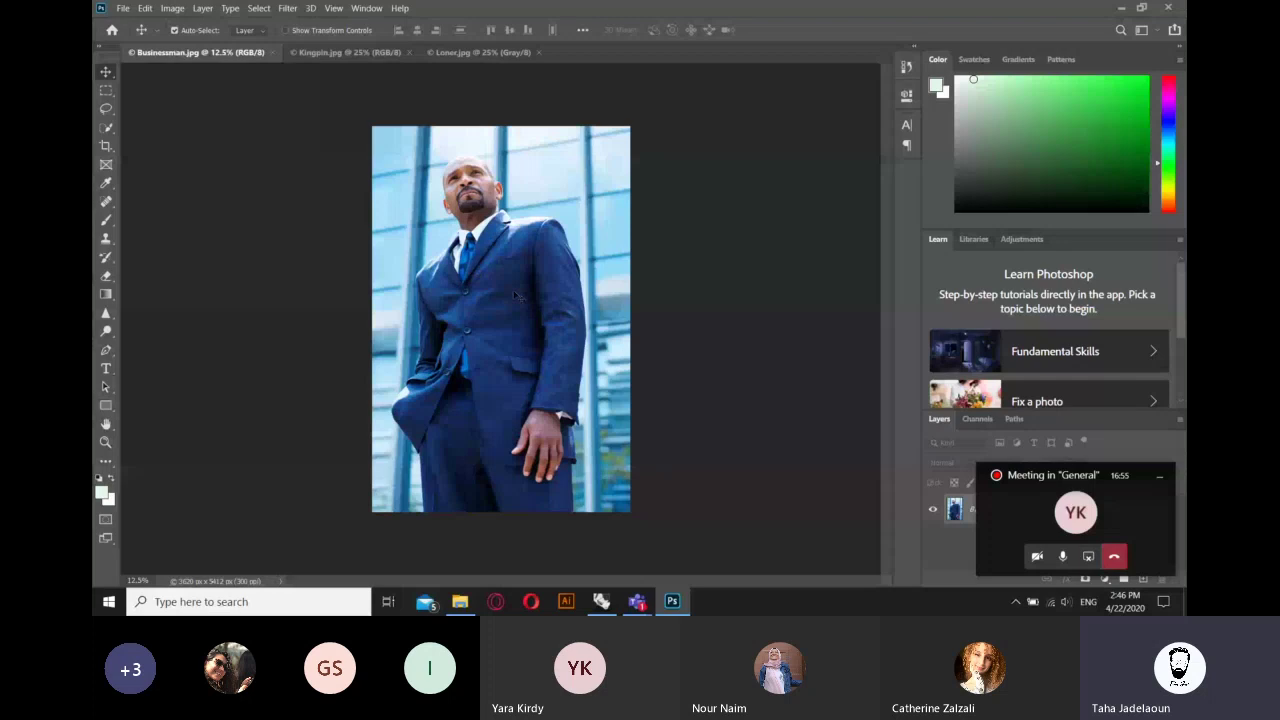
- Zoom the Businessman photo to 25%, then back out until the whole image fits
key("ctrl+plus")
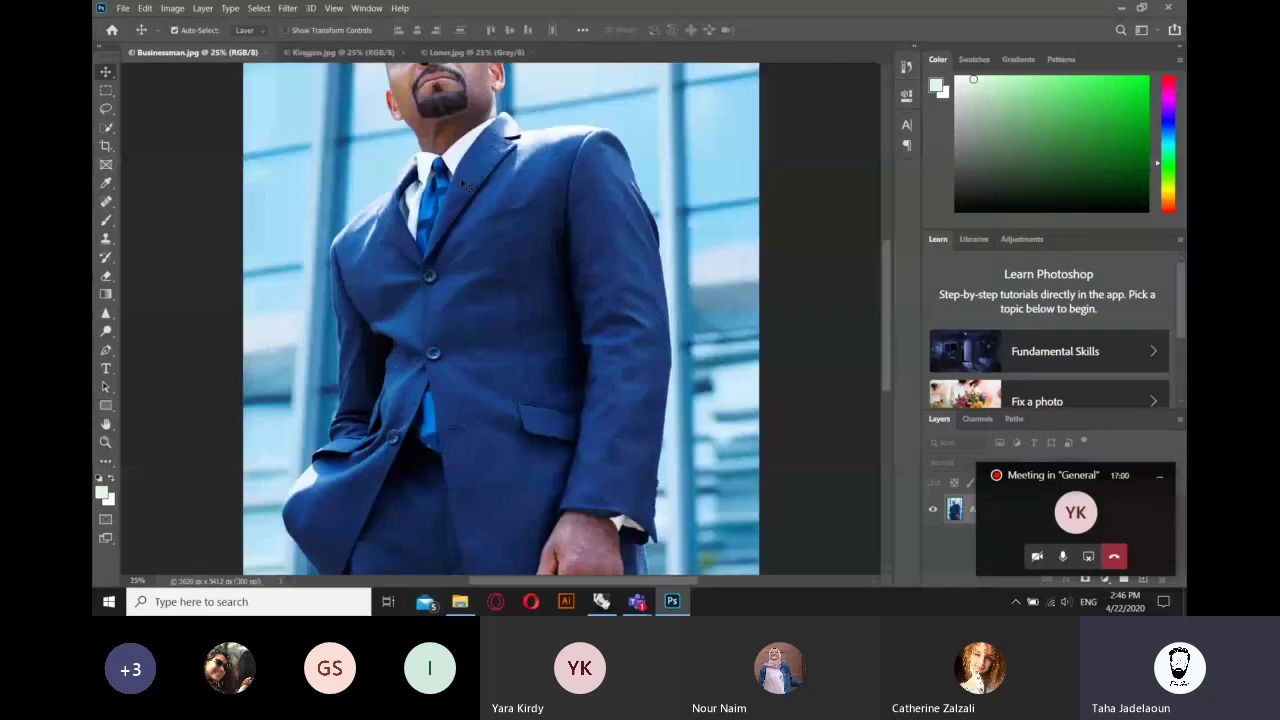
key("ctrl+minus")
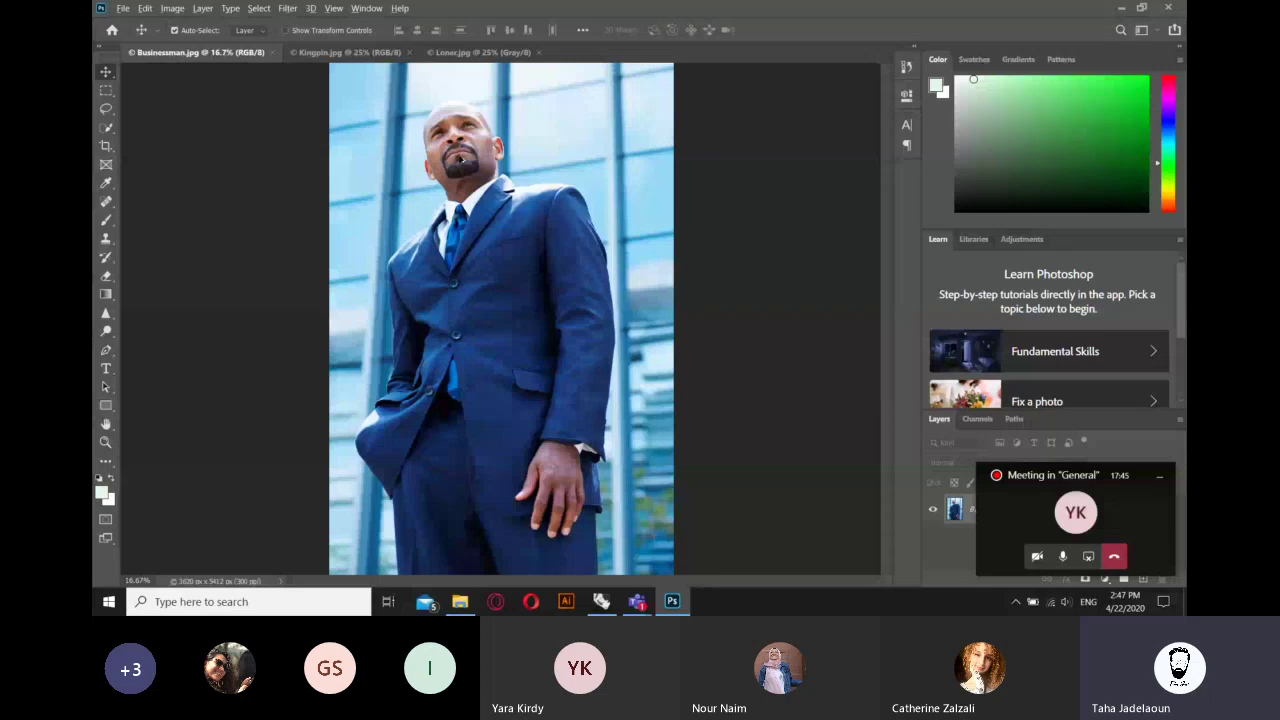
scroll(428, 157, "down", 1)
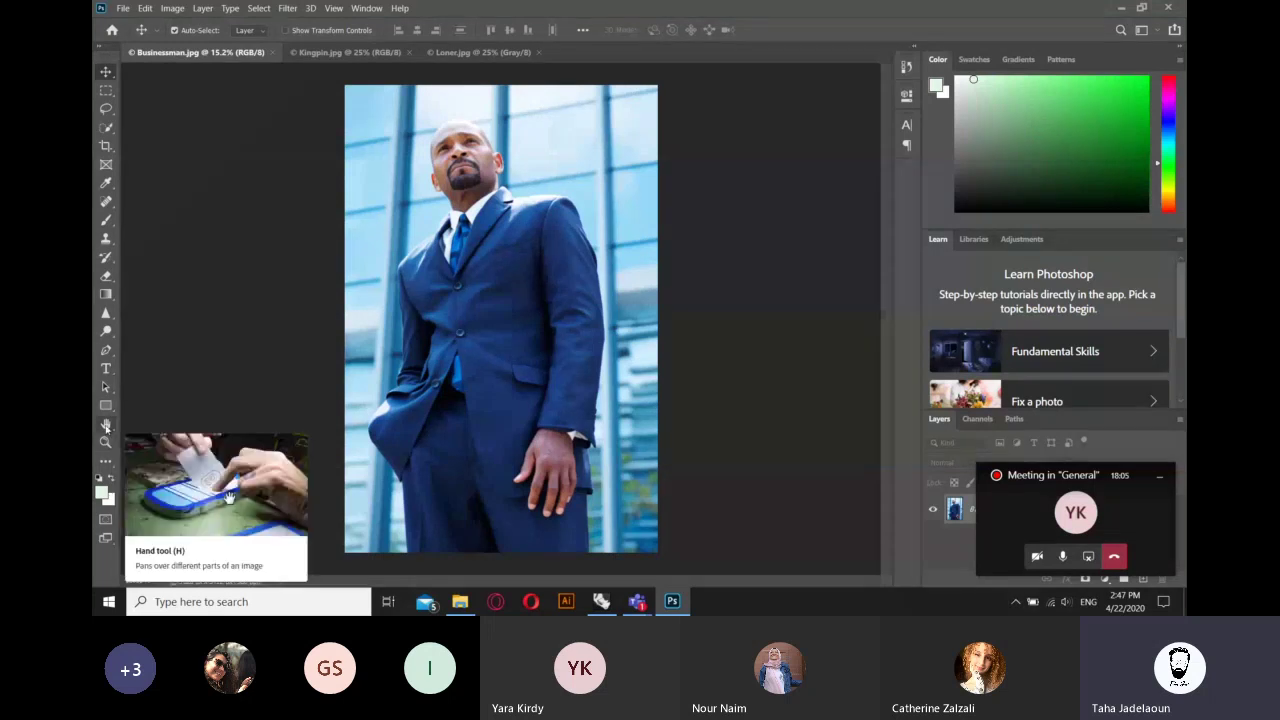
- Zoom into the Businessman photo, pan it with the Hand tool, then zoom back out fully
left_click(106, 426)
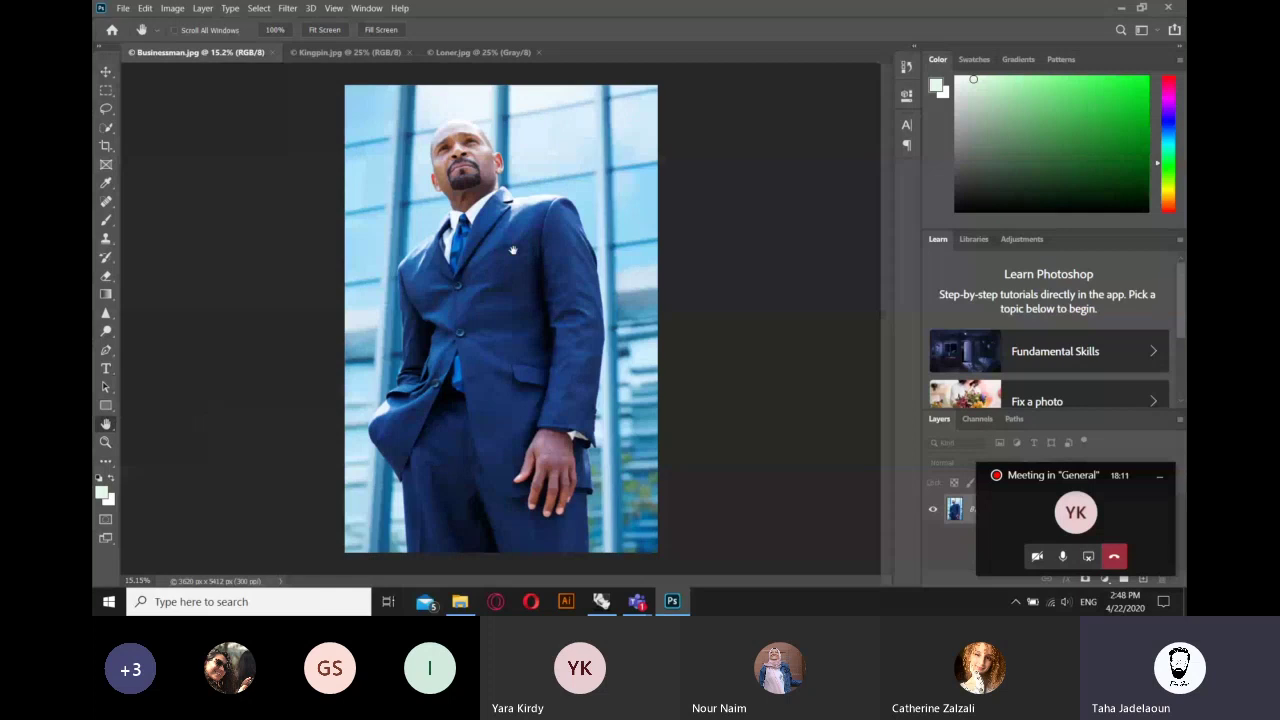
scroll(512, 250, "up", 2)
left_click_drag(531, 270, 509, 175)
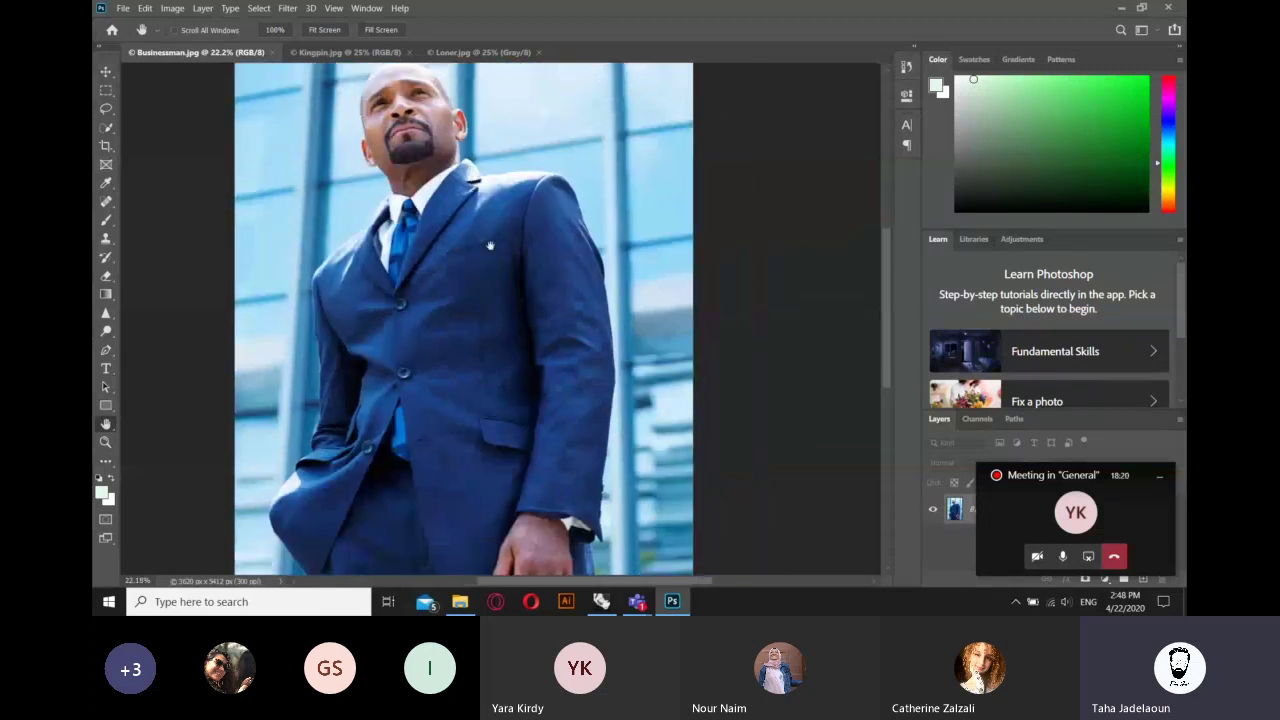
scroll(528, 234, "down", 1)
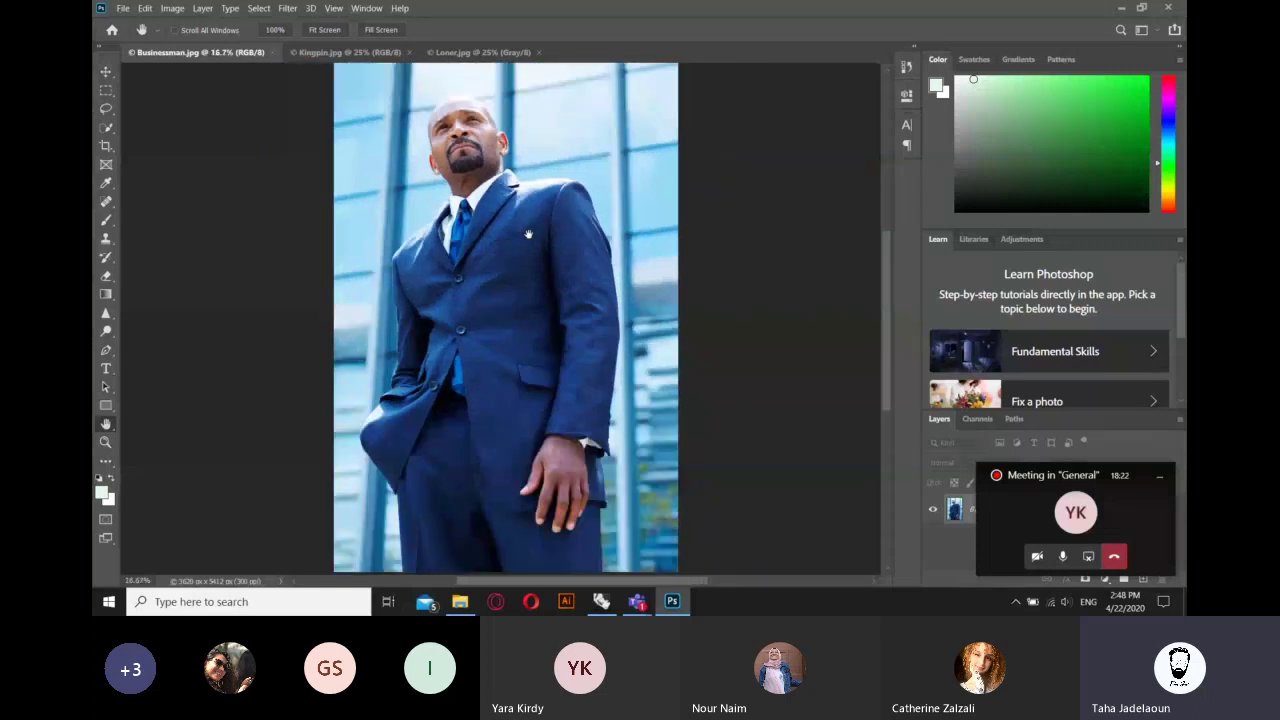
scroll(528, 234, "down", 1)
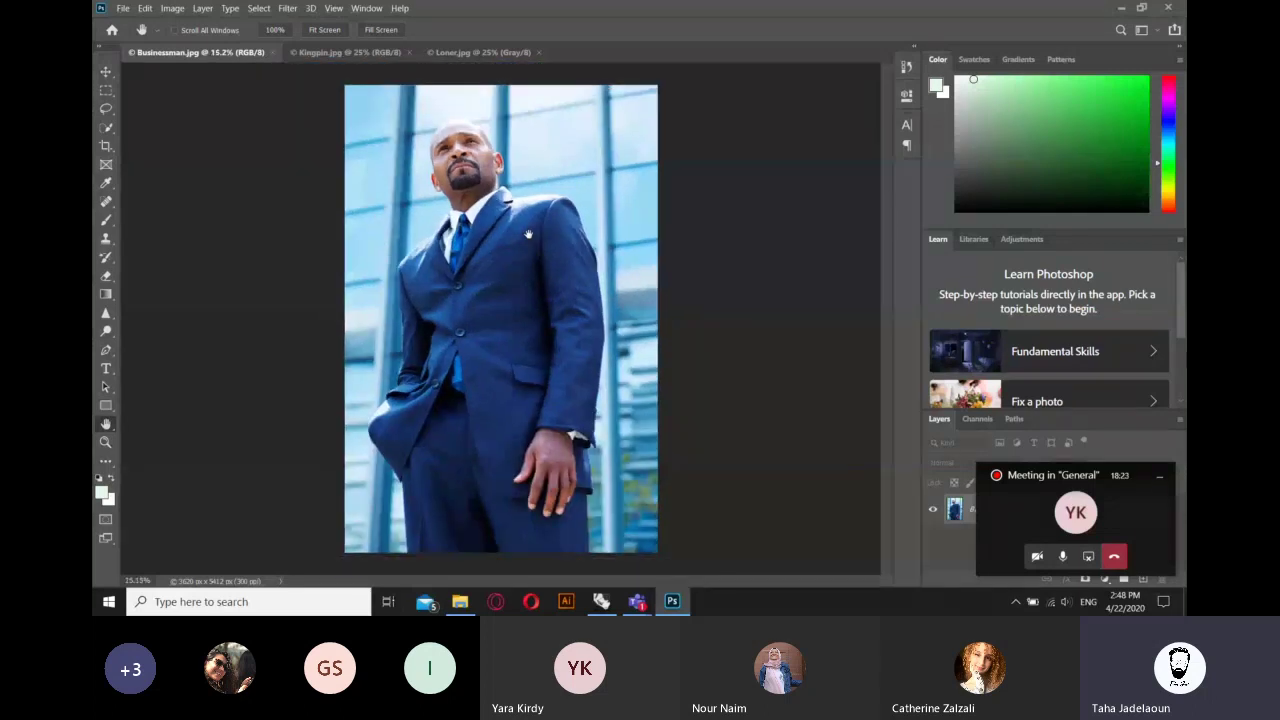
scroll(528, 234, "down", 1)
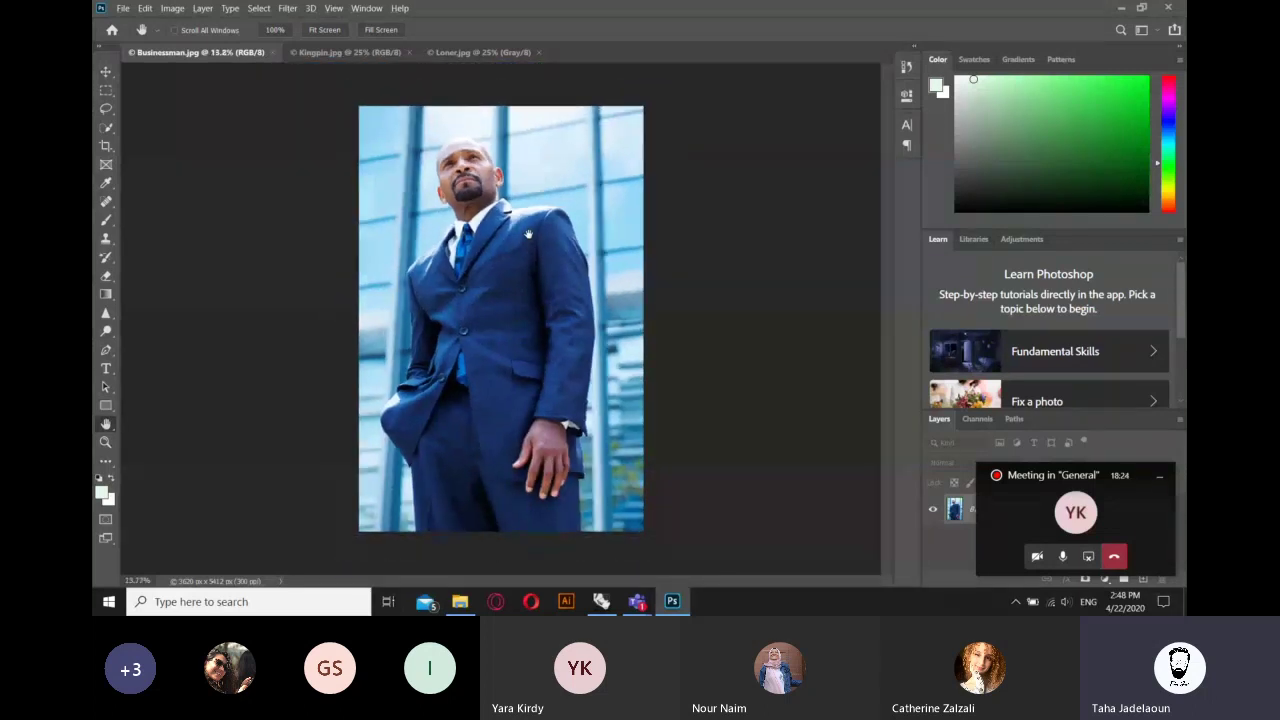
key("z")
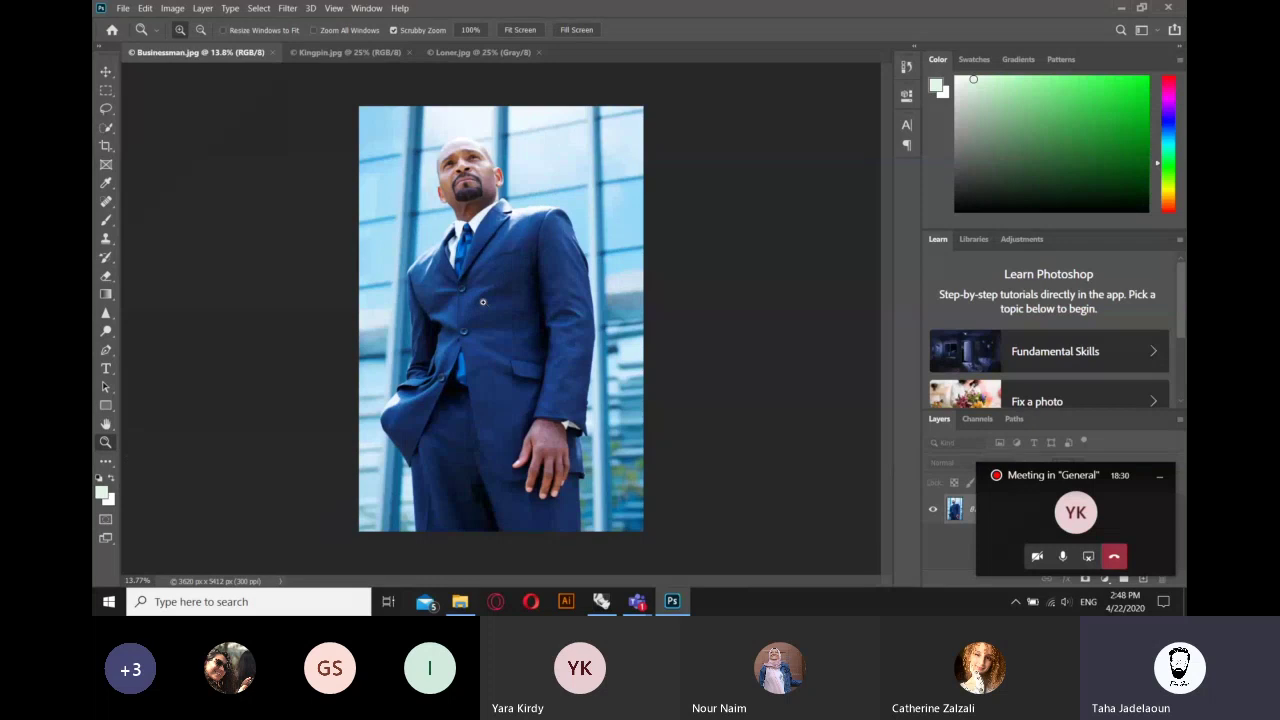
- Zoom in close on the man's head, then back out to 22.6% showing his upper body
left_click(456, 148)
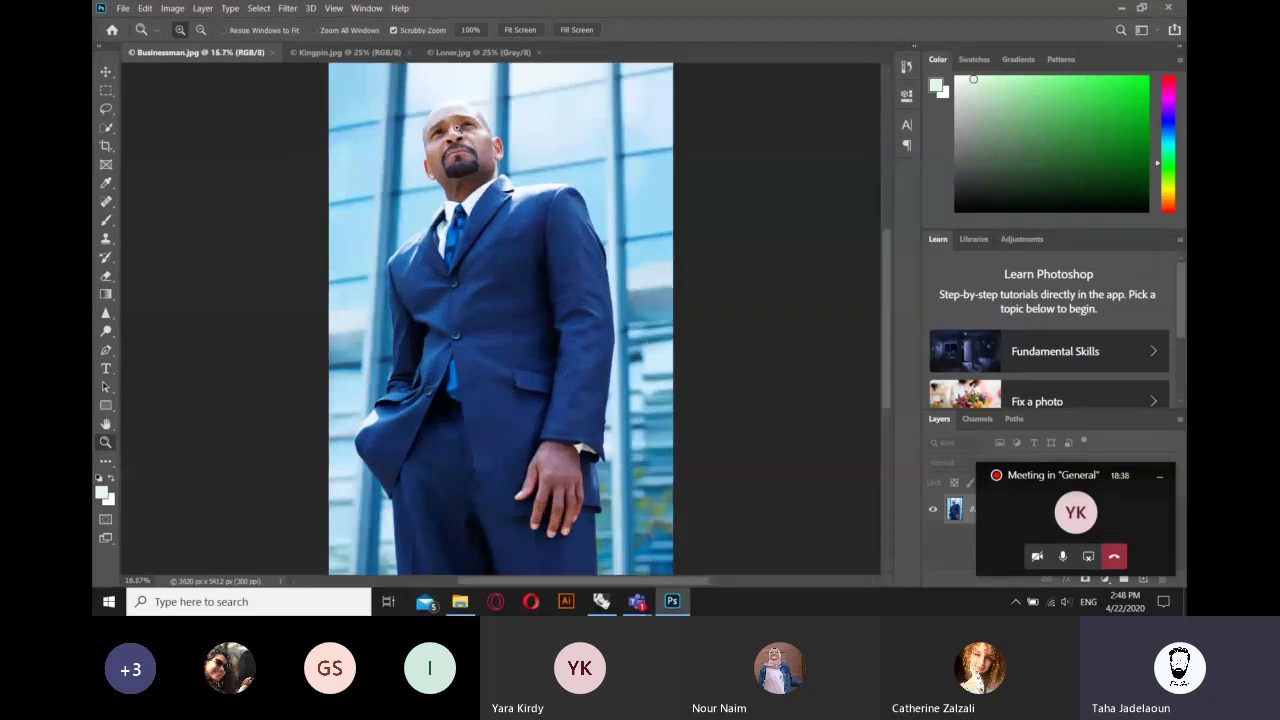
left_click(456, 127)
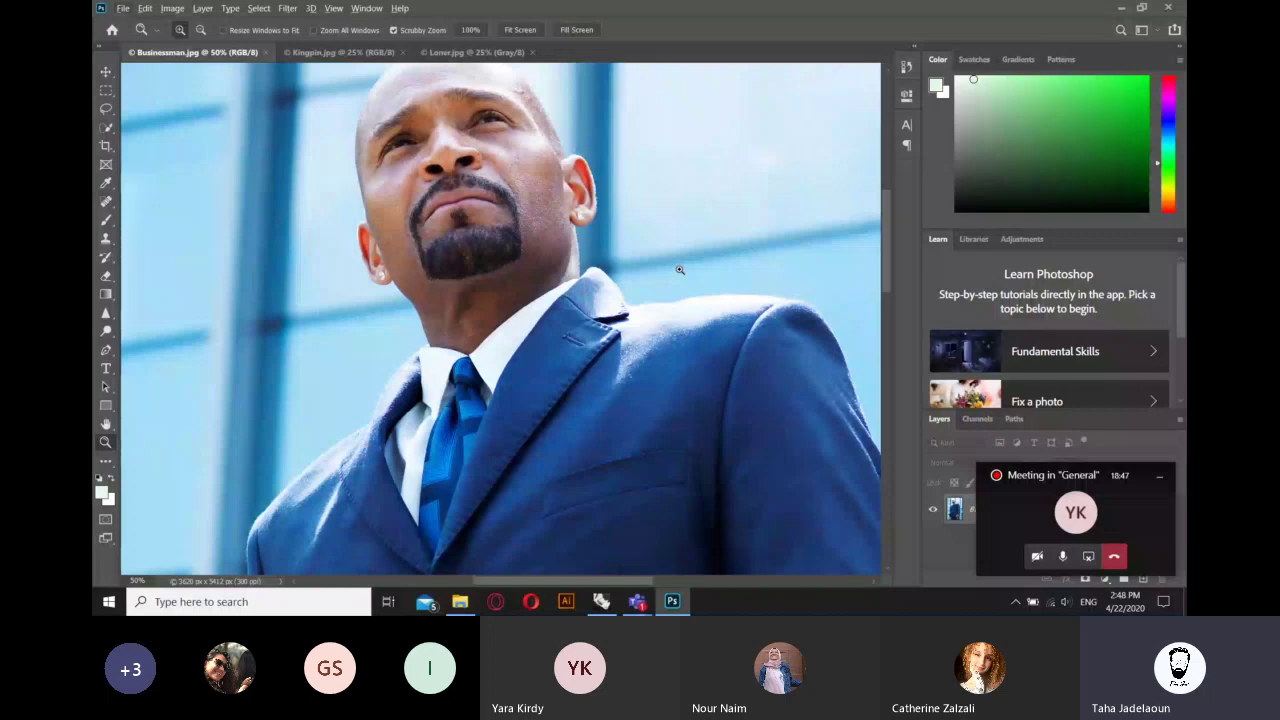
left_click(679, 269, "alt")
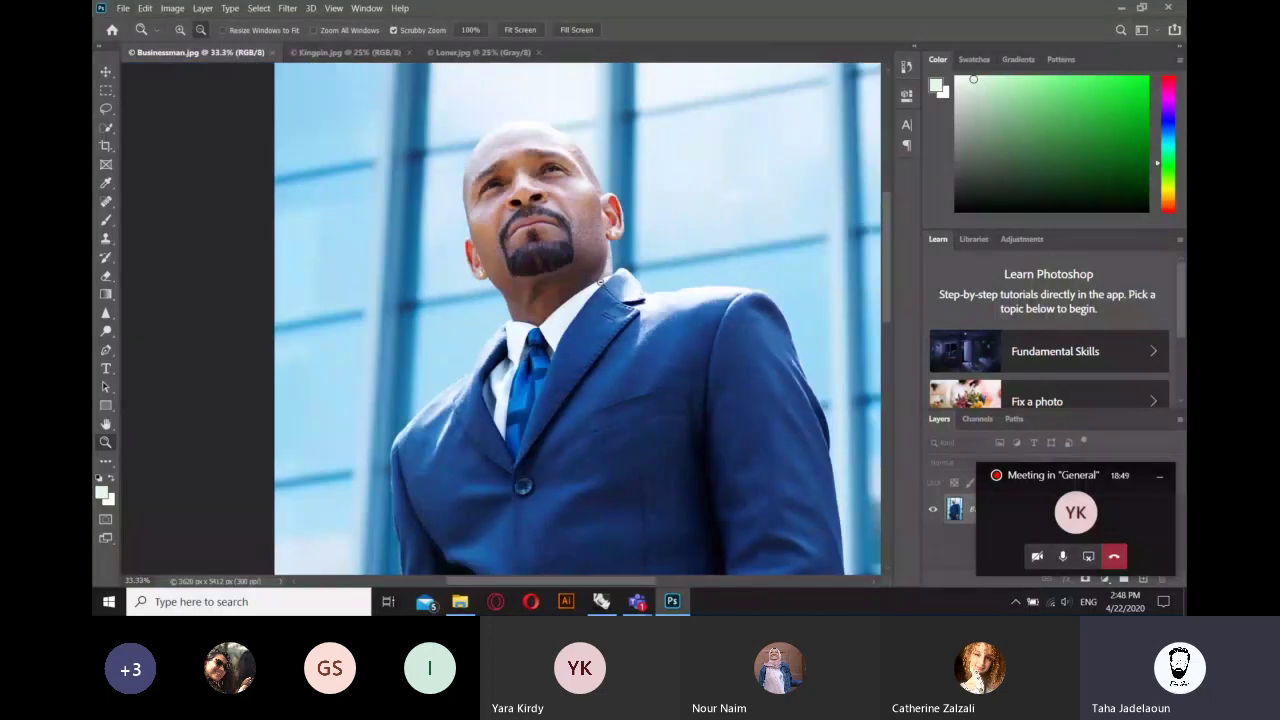
left_click(668, 252, "alt")
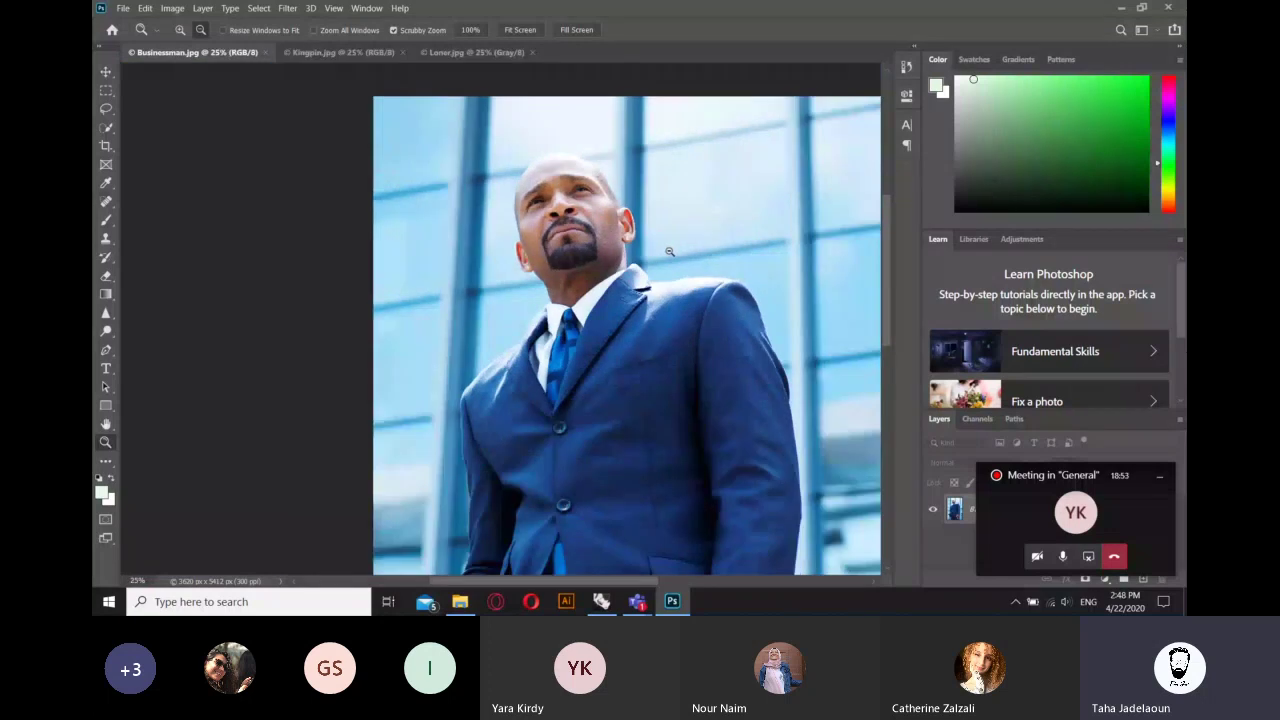
left_click(669, 251, "alt")
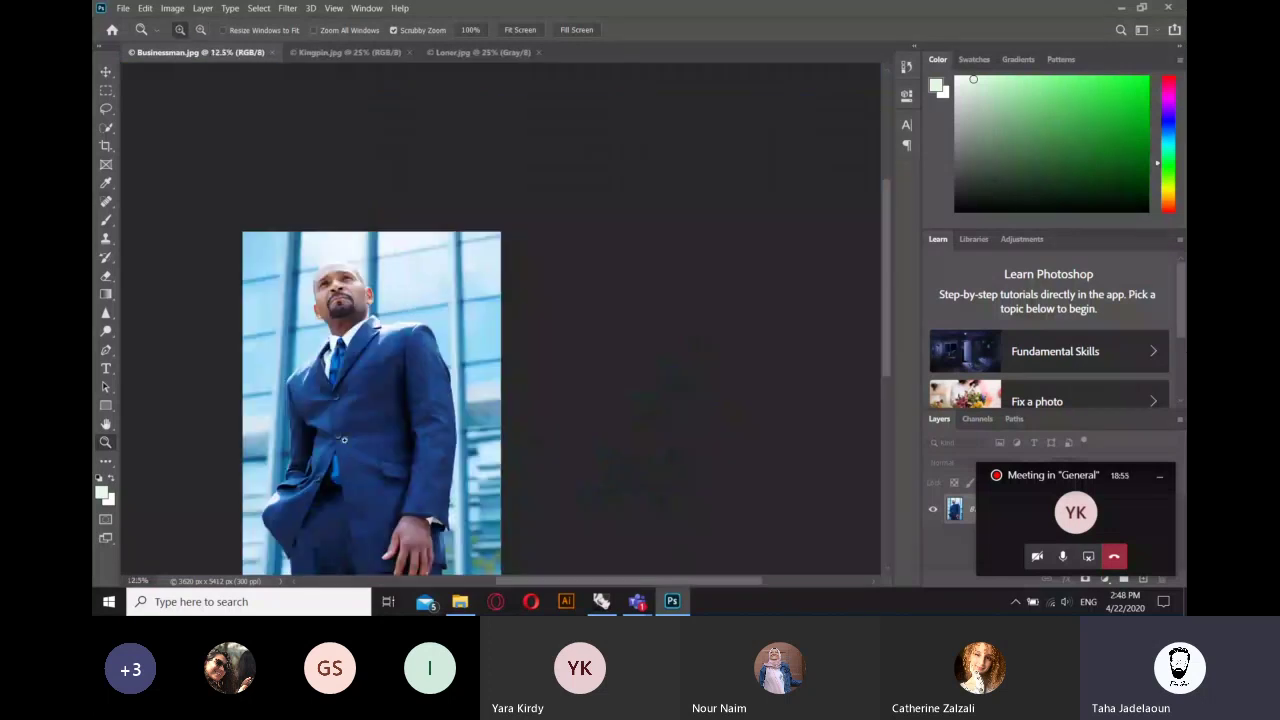
left_click_drag(343, 439, 423, 402)
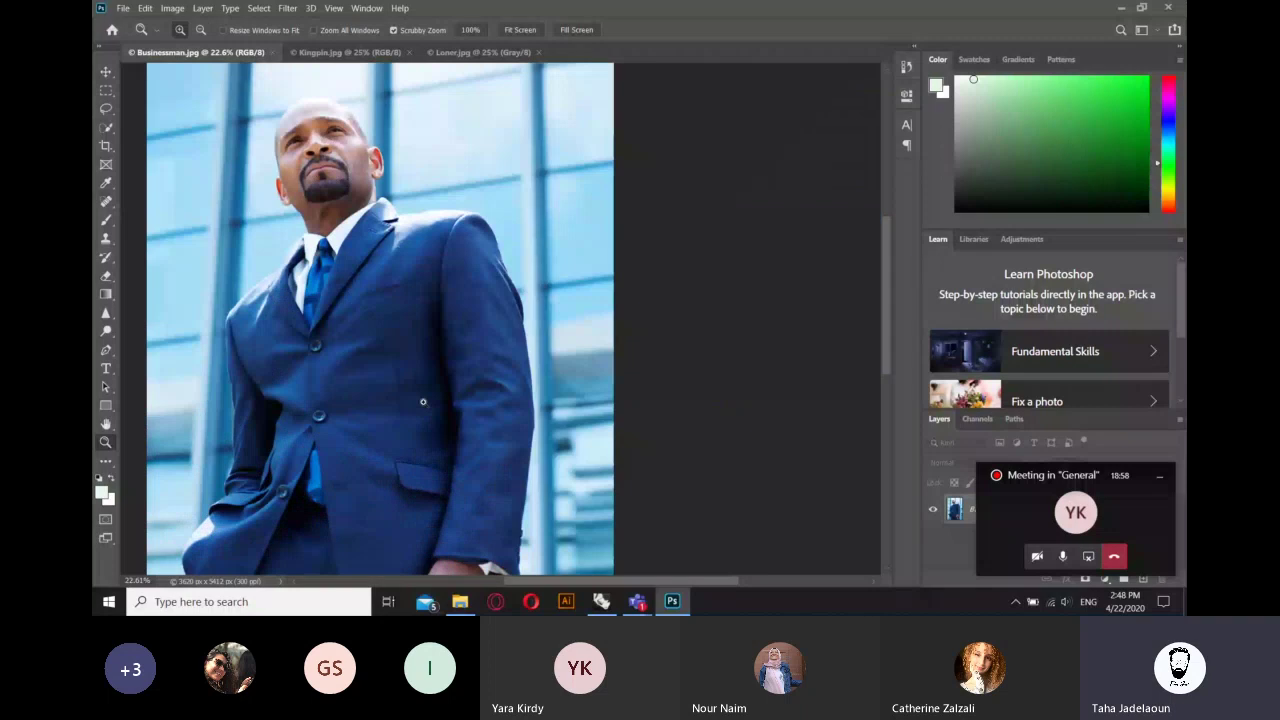
scroll(423, 402, "down", 3)
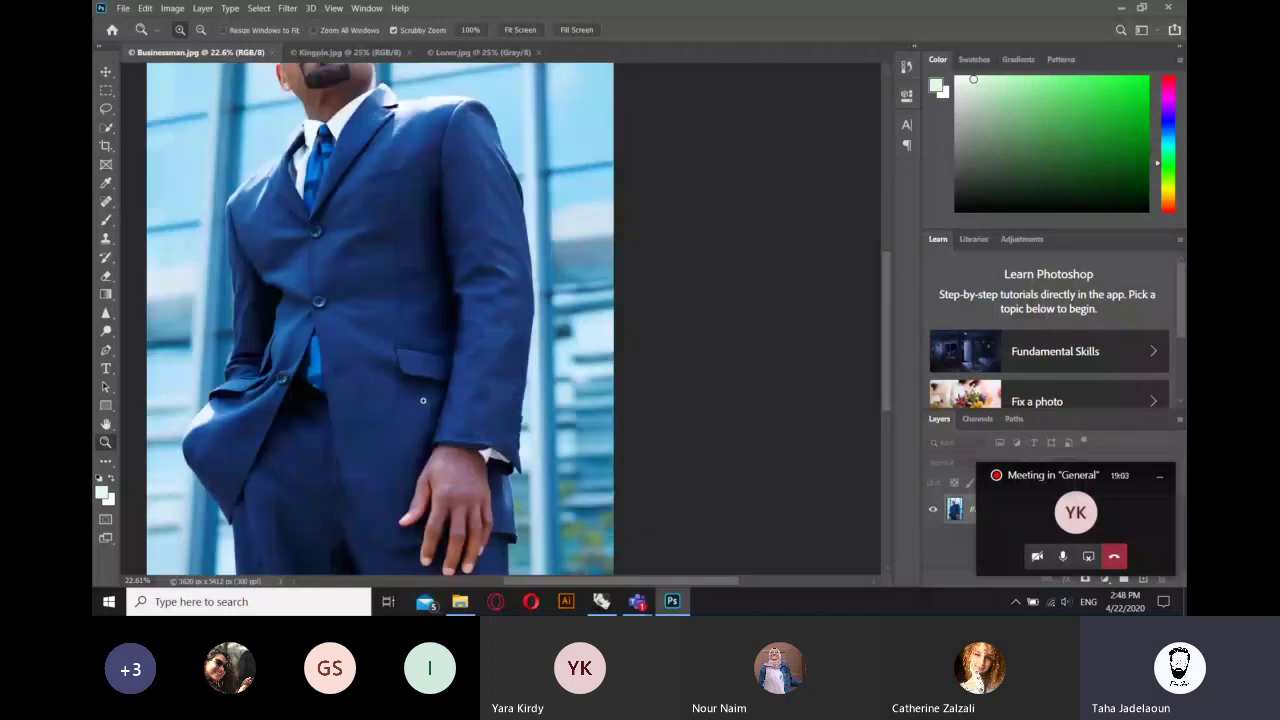
scroll(423, 400, "up", 2)
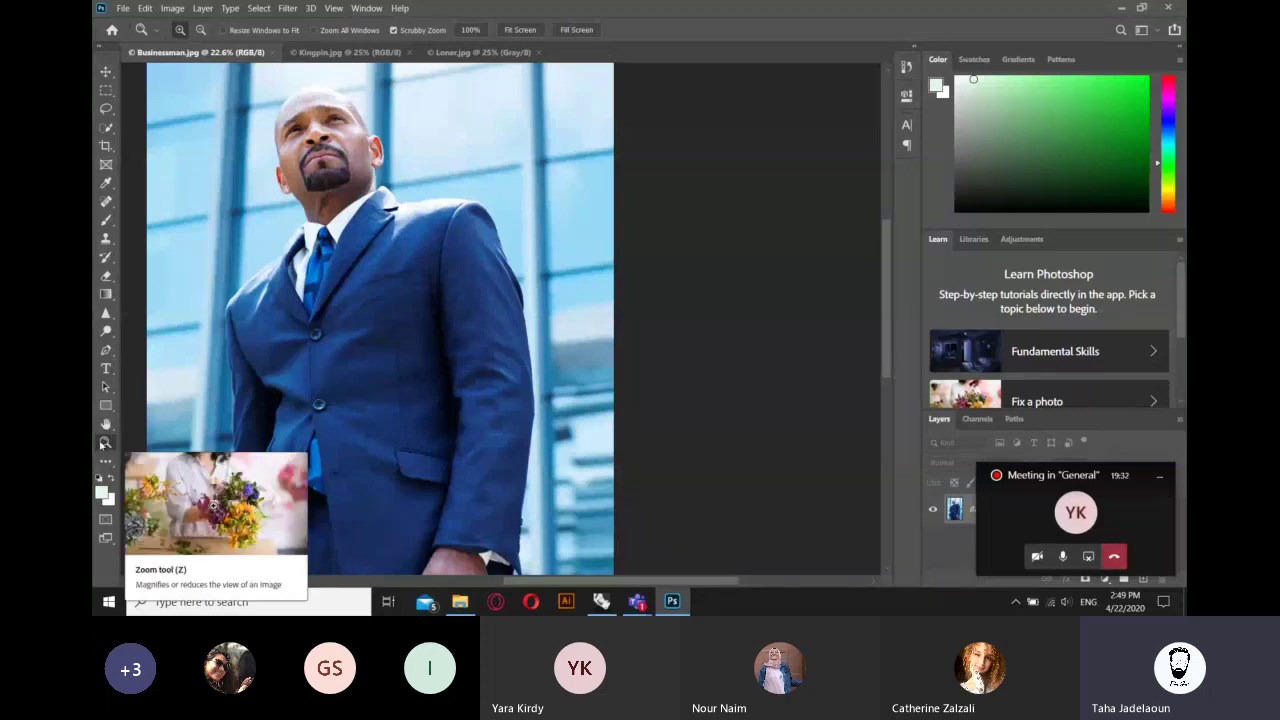
- Pan the photo to the right and down to reveal more of the lower suit
key("w")
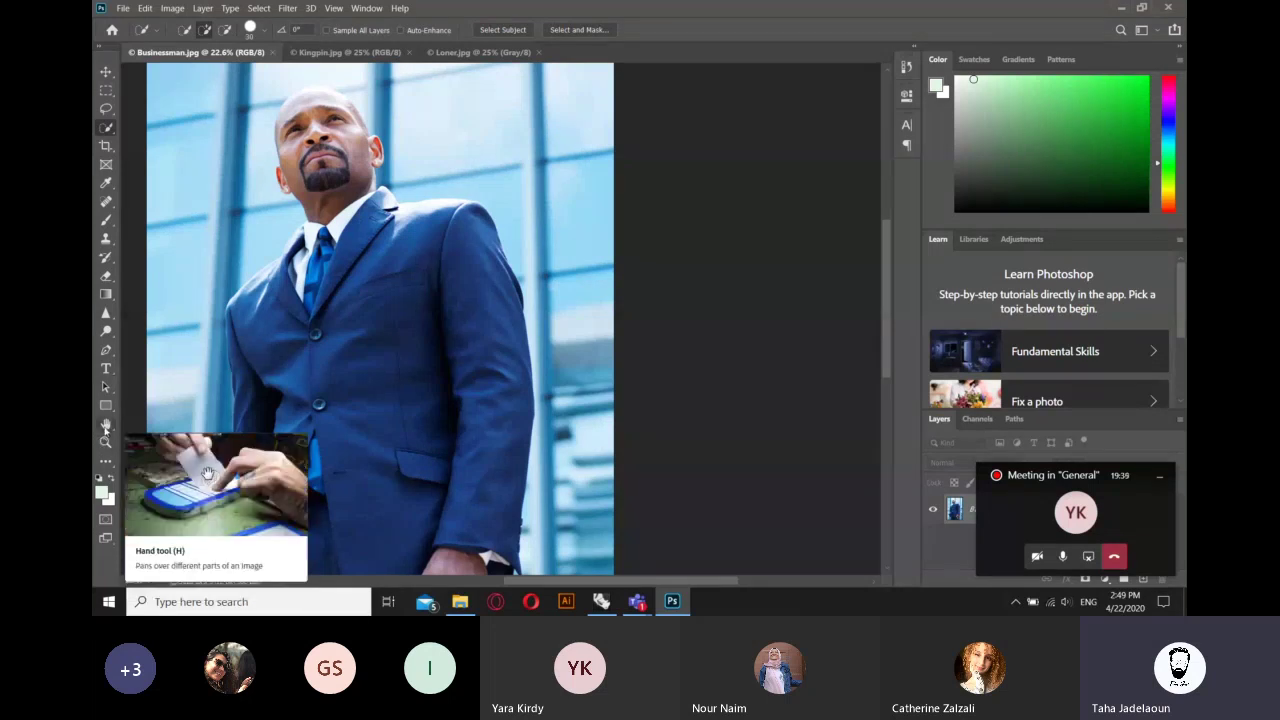
left_click(106, 424)
left_click_drag(400, 264, 465, 236)
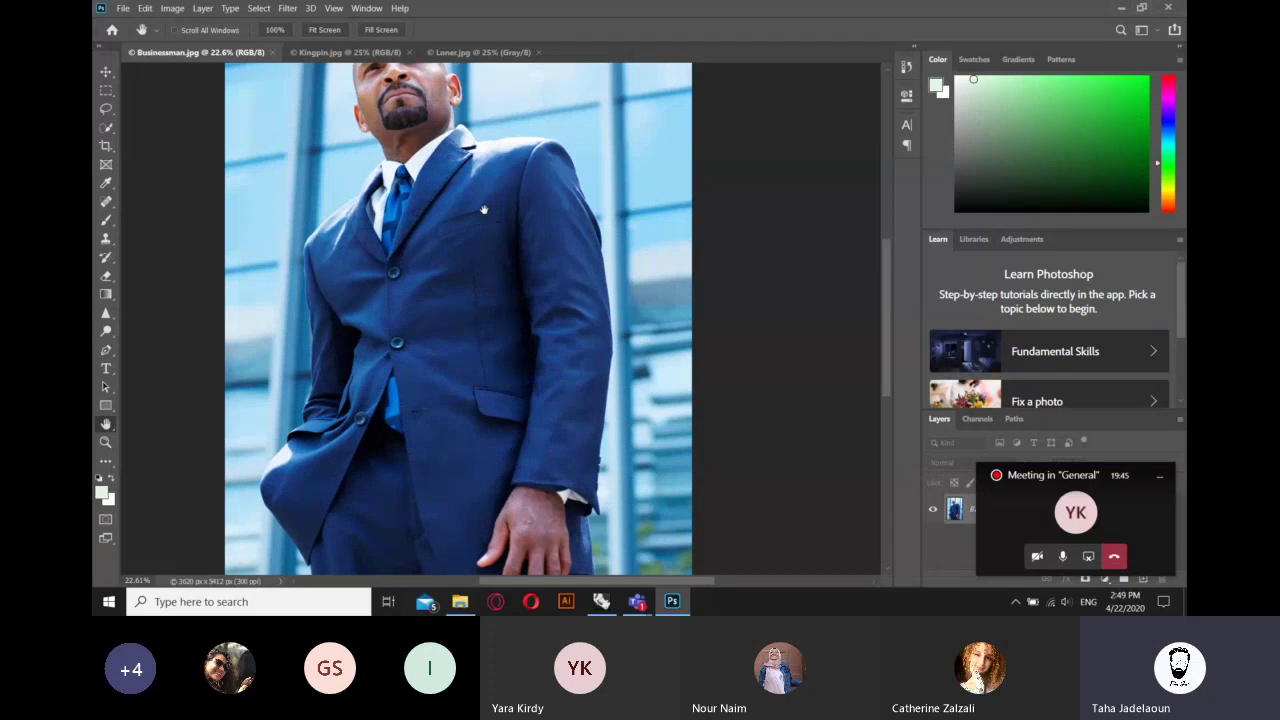
key("v")
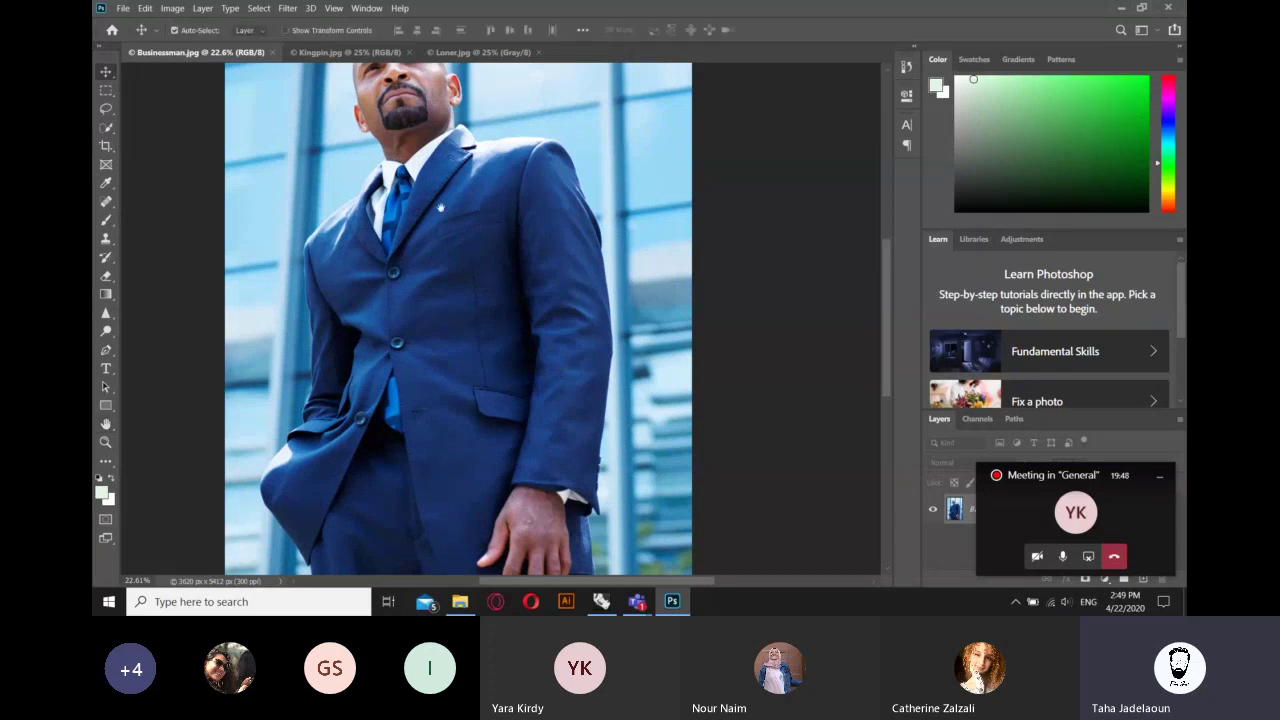
mouse_move(440, 207)
left_mouse_down()
mouse_move(450, 270)
mouse_move(438, 171)
left_mouse_up()
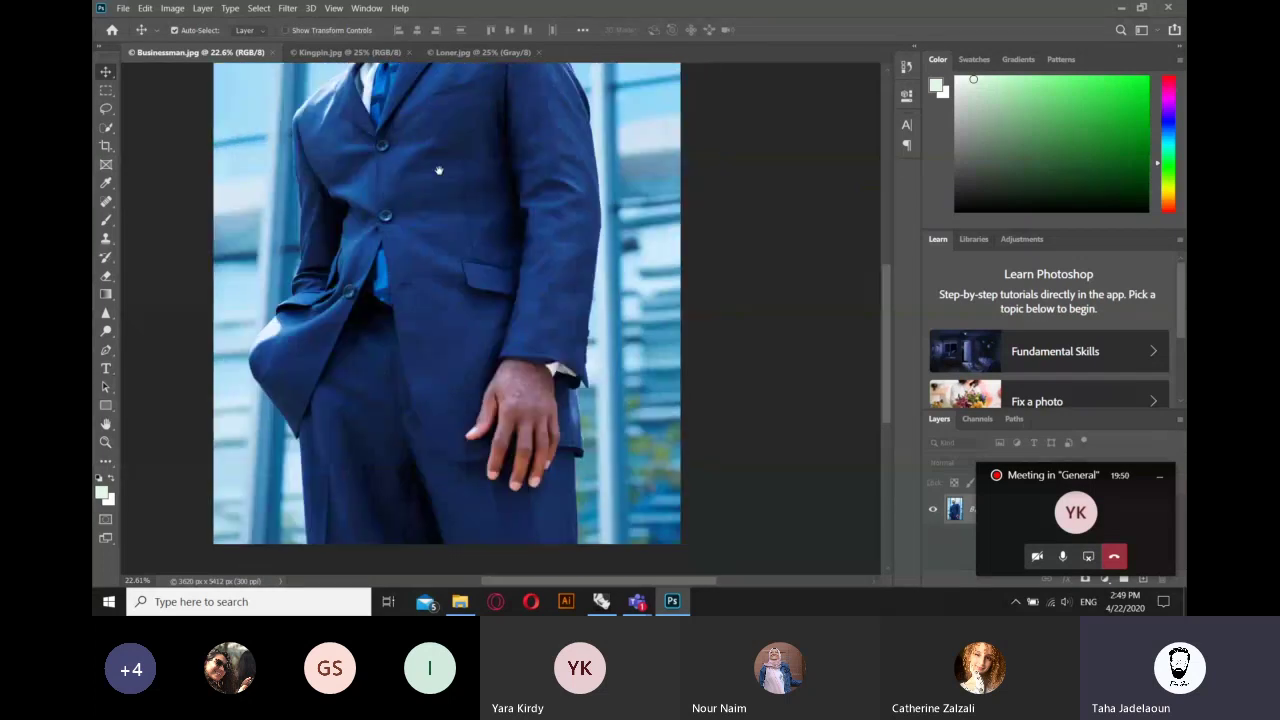
left_click_drag(438, 171, 485, 468)
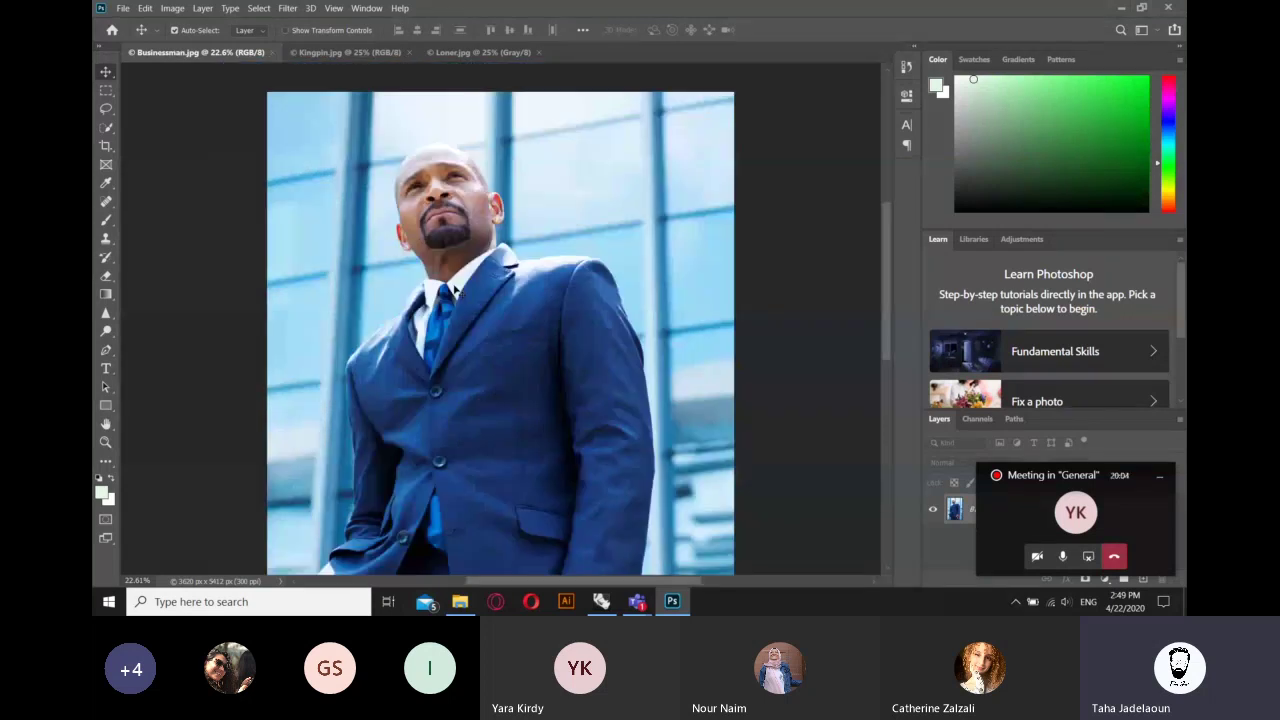
left_click_drag(463, 285, 460, 255)
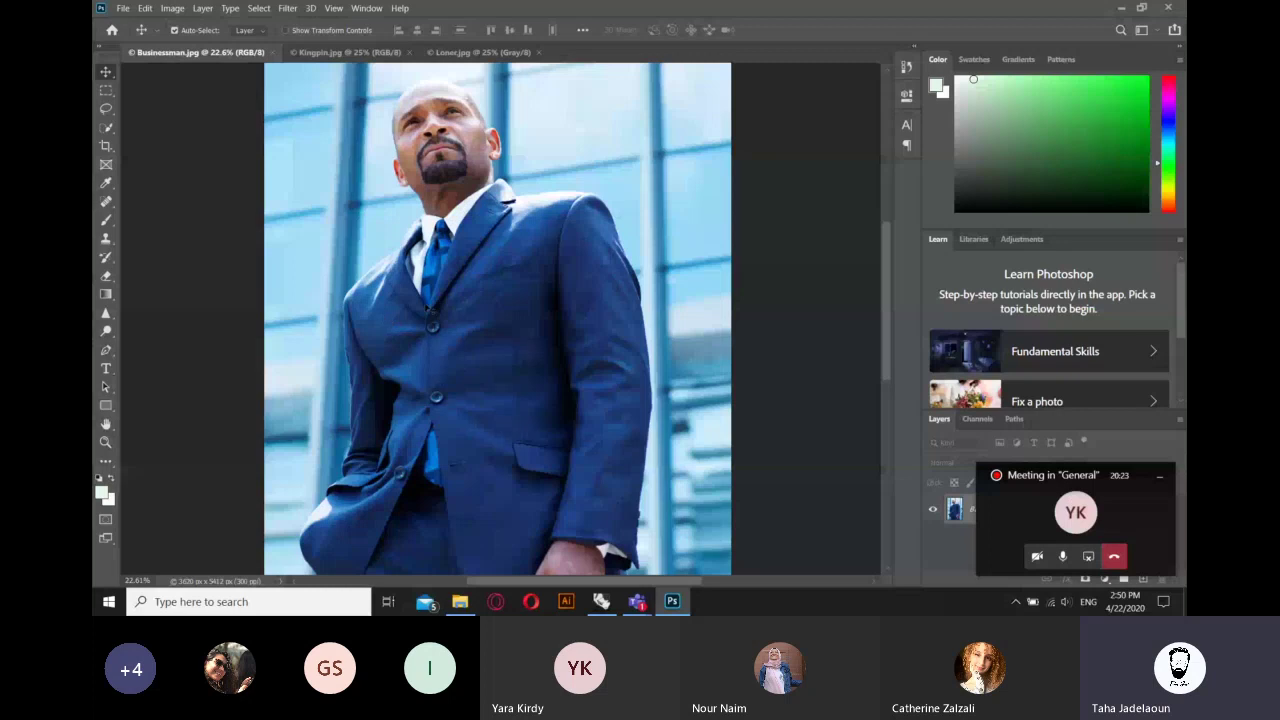
- Zoom out to 15.4% so the whole Businessman photo fits in the window
scroll(455, 305, "down", 2)
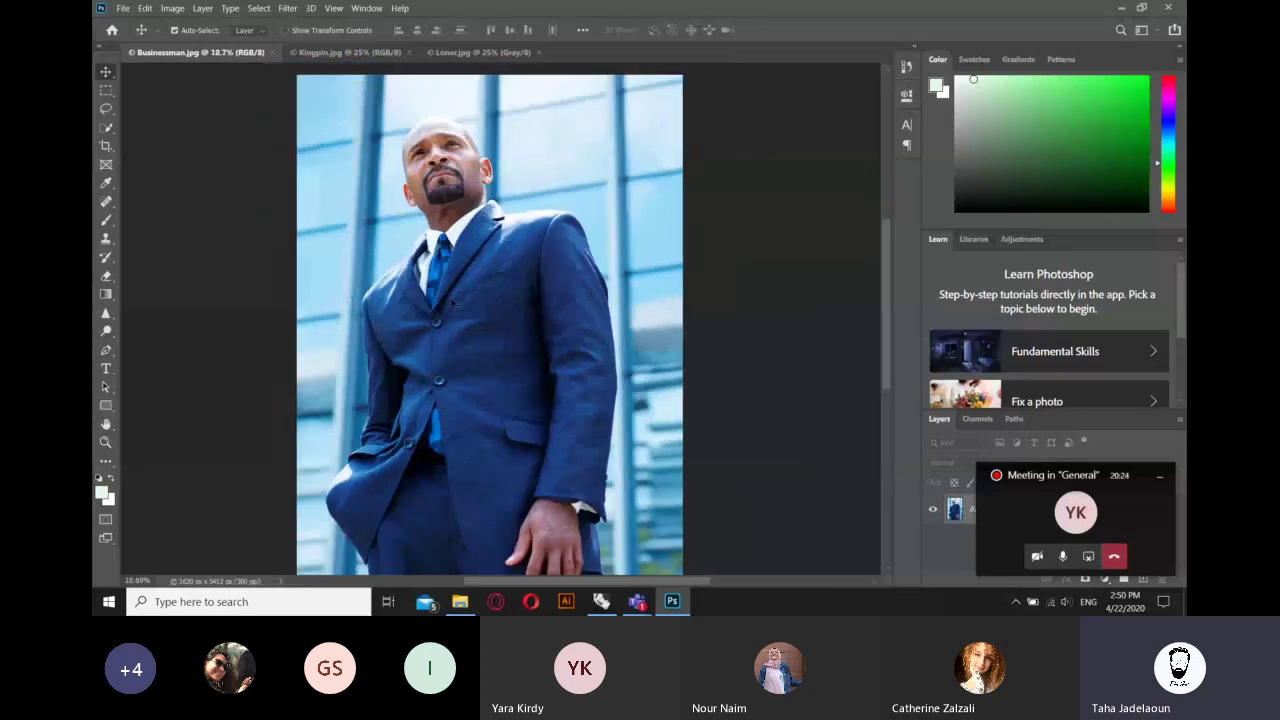
scroll(453, 304, "down", 1)
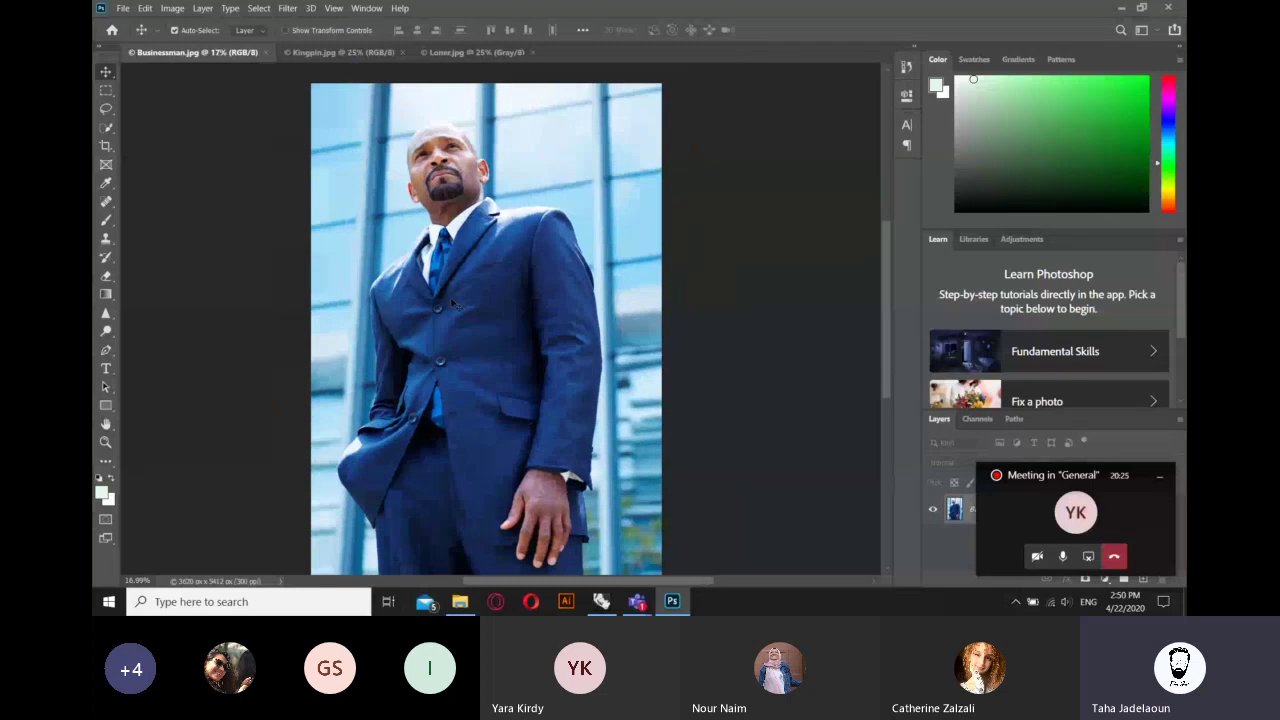
scroll(453, 304, "down", 1)
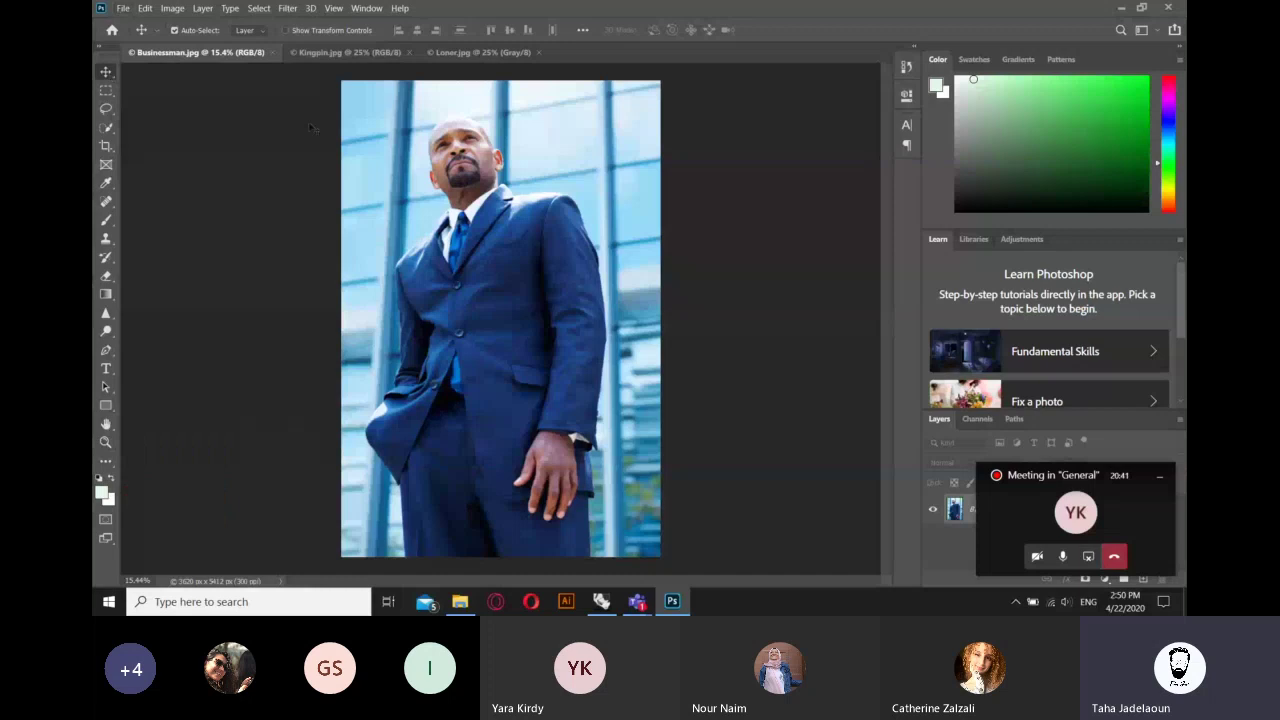
- Inspect the Move/Artboard tool flyout twice, keeping Move active, then pick the Hand tool
right_click(105, 78)
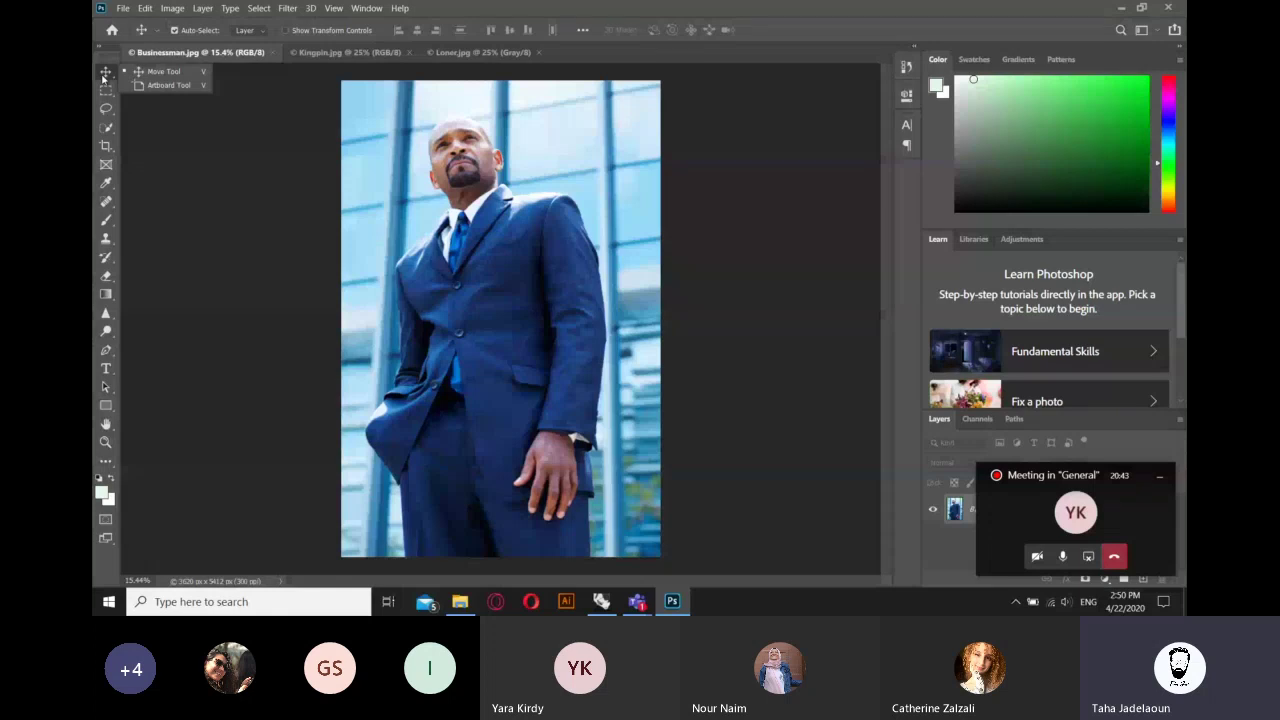
left_click(105, 78)
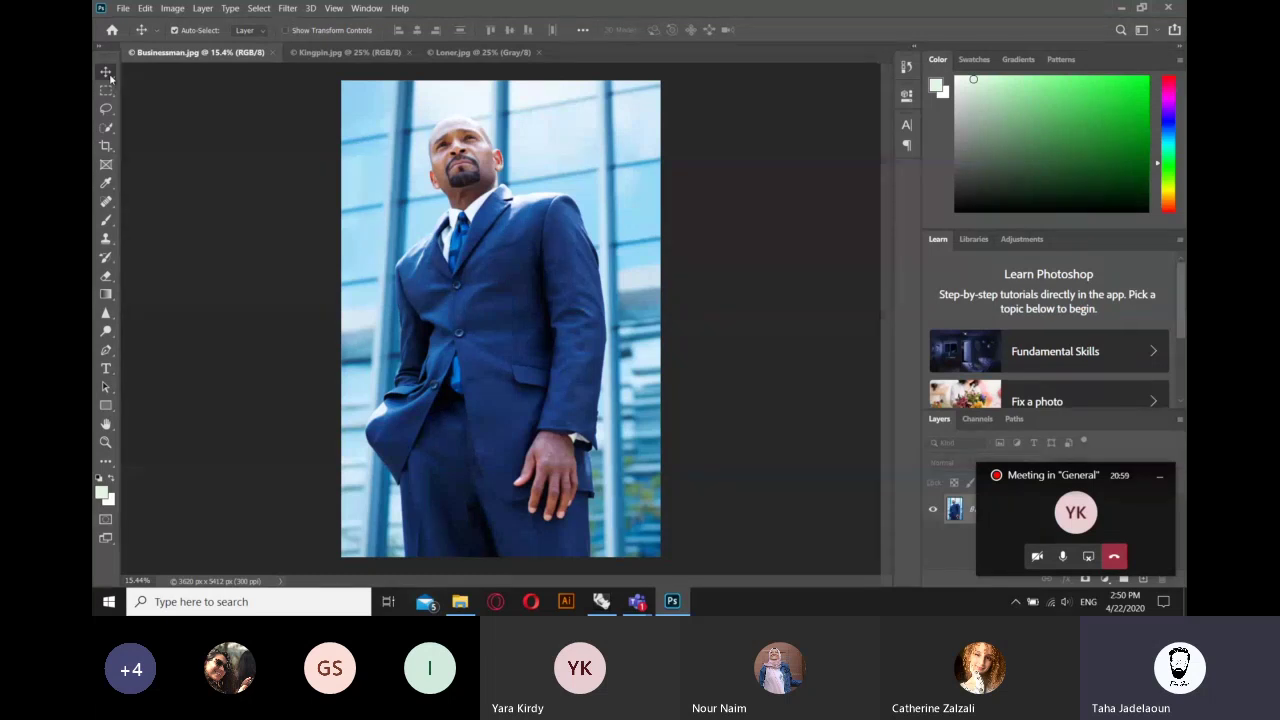
right_click(110, 77)
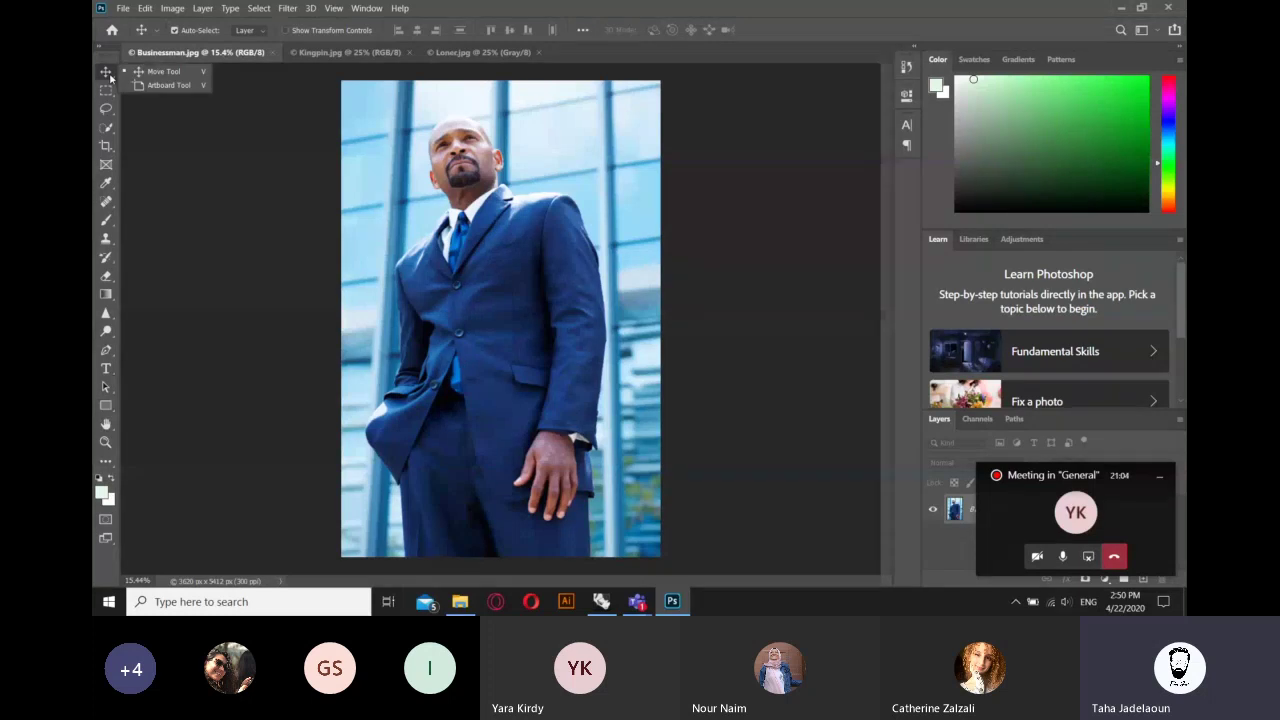
left_click(160, 72)
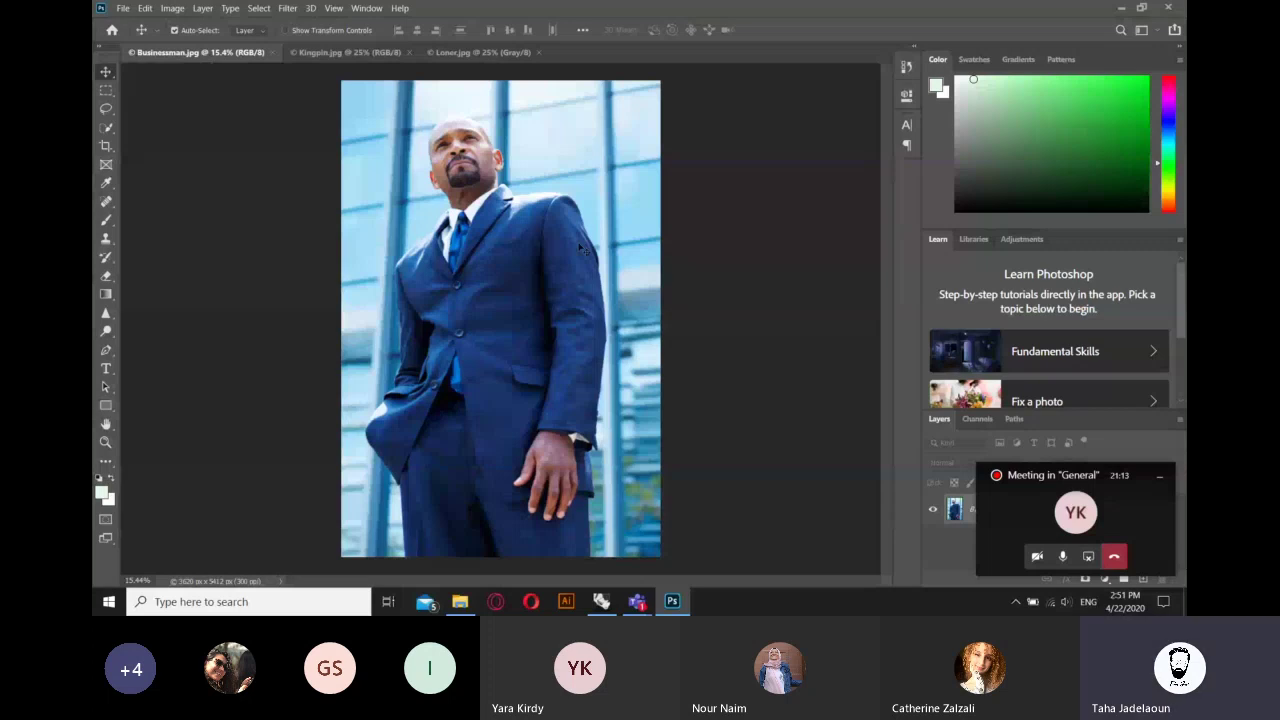
left_click(112, 430)
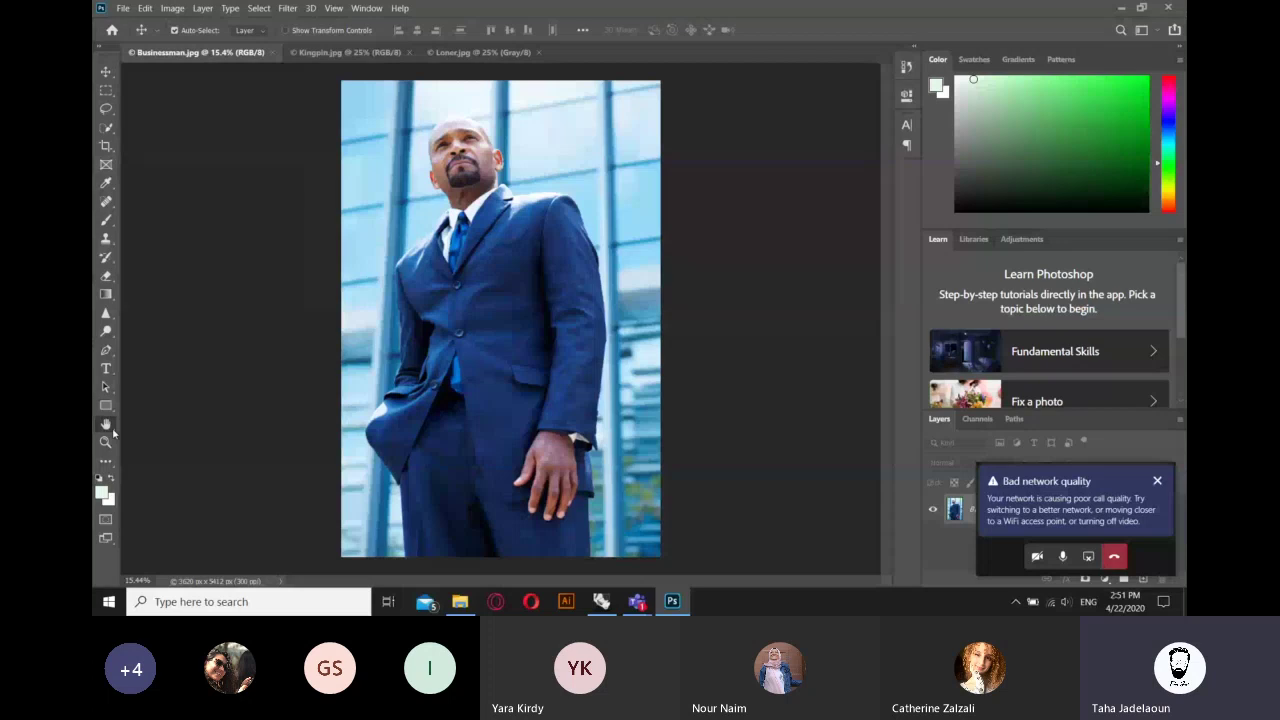
- Rotate the canvas view to about 49° and 57° with the Rotate View tool, resetting each time
right_click(113, 430)
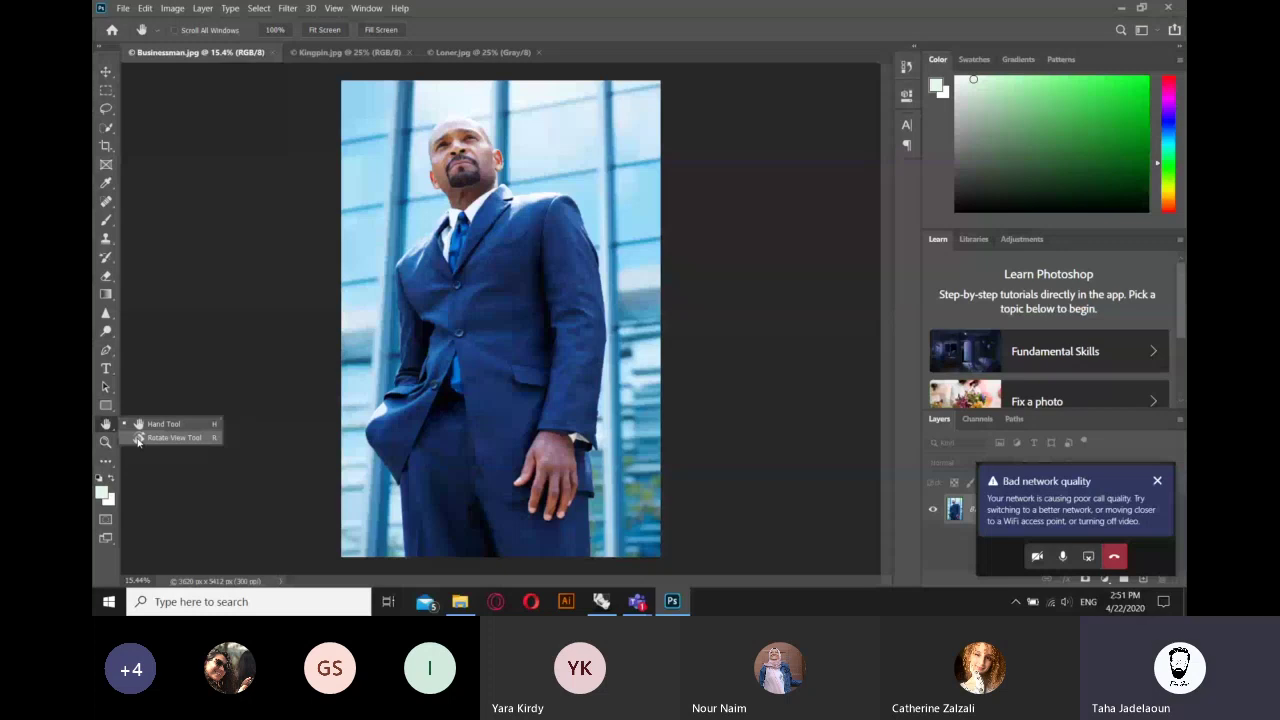
left_click(138, 438)
left_click_drag(436, 207, 446, 186)
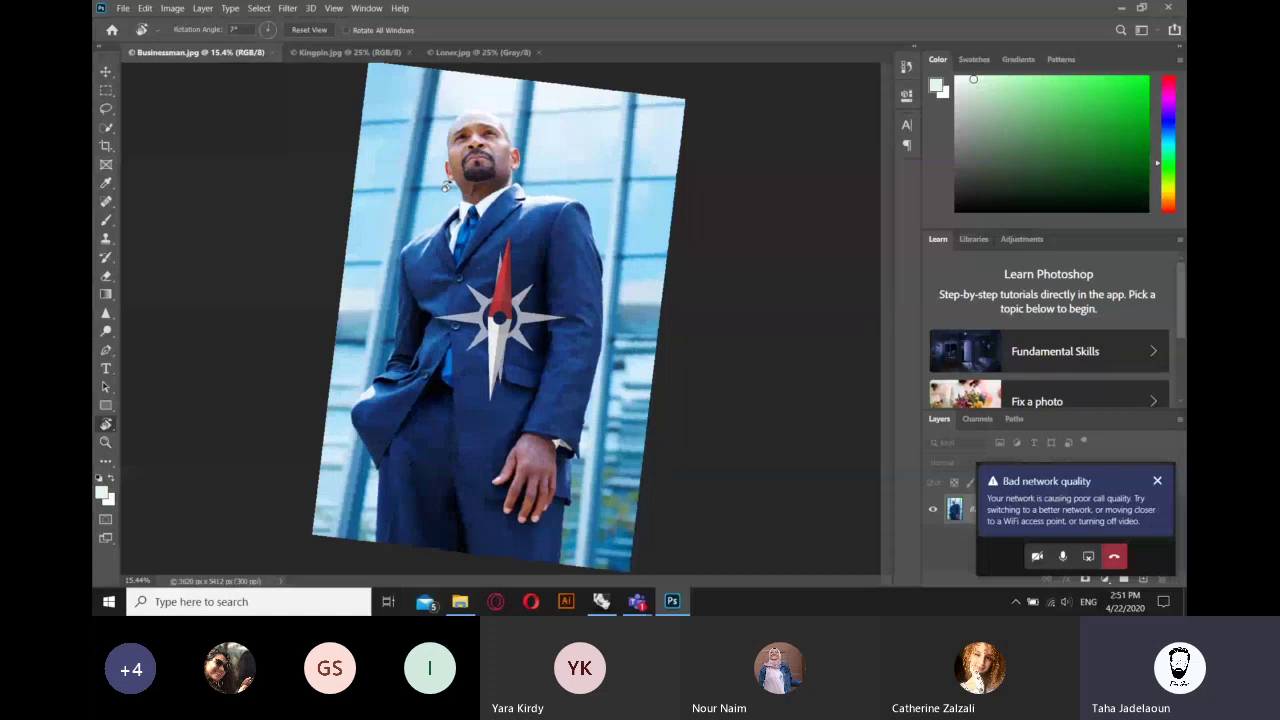
left_click_drag(446, 186, 515, 151)
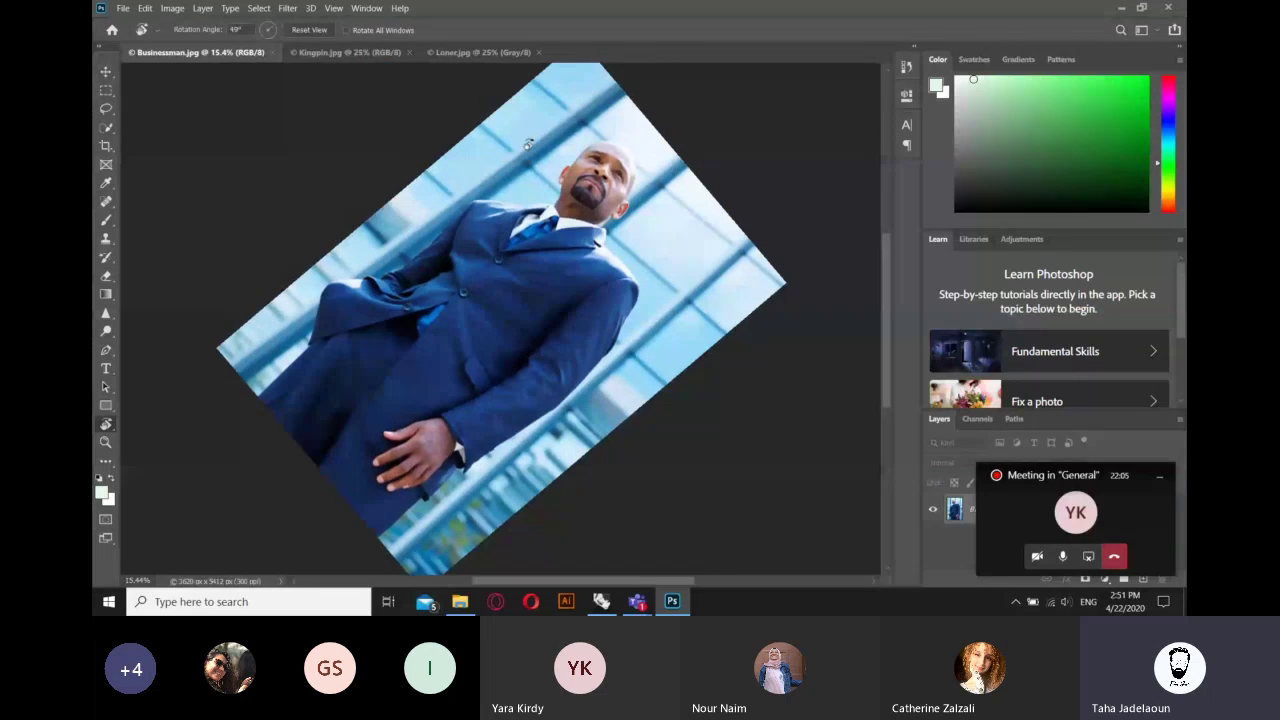
key("Escape")
scroll(528, 144, "down", 1)
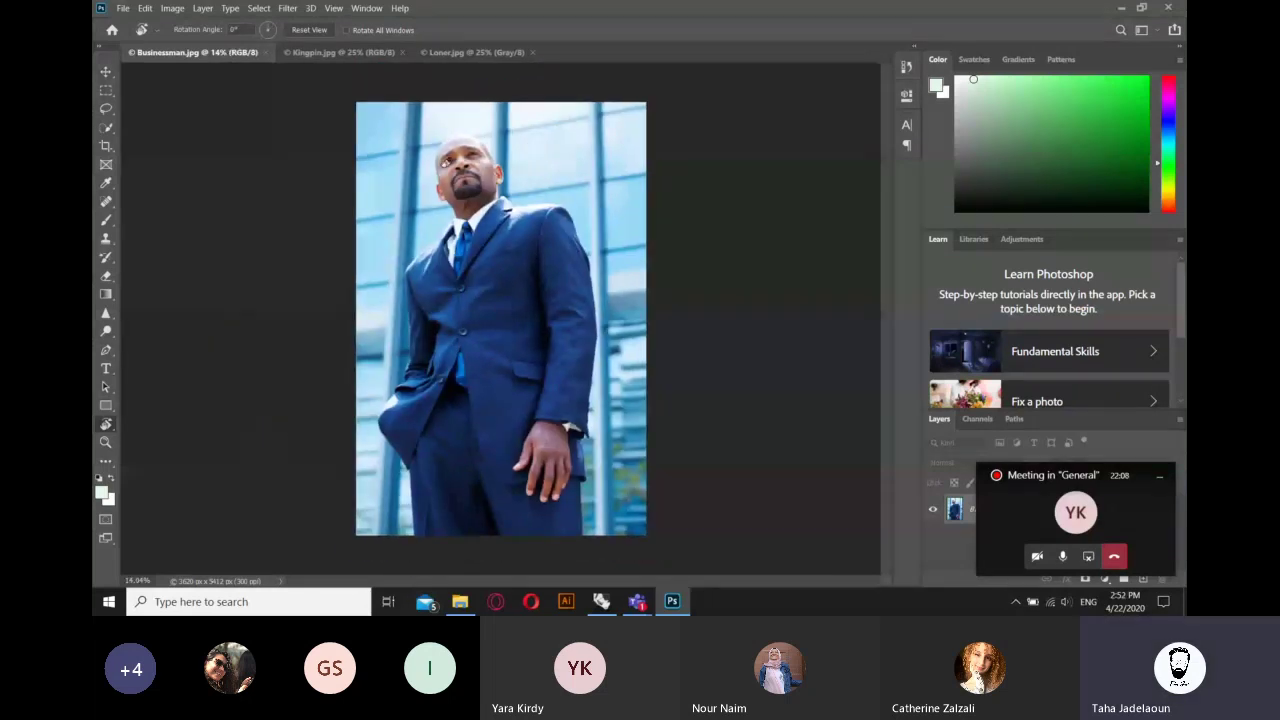
left_click_drag(444, 161, 584, 128)
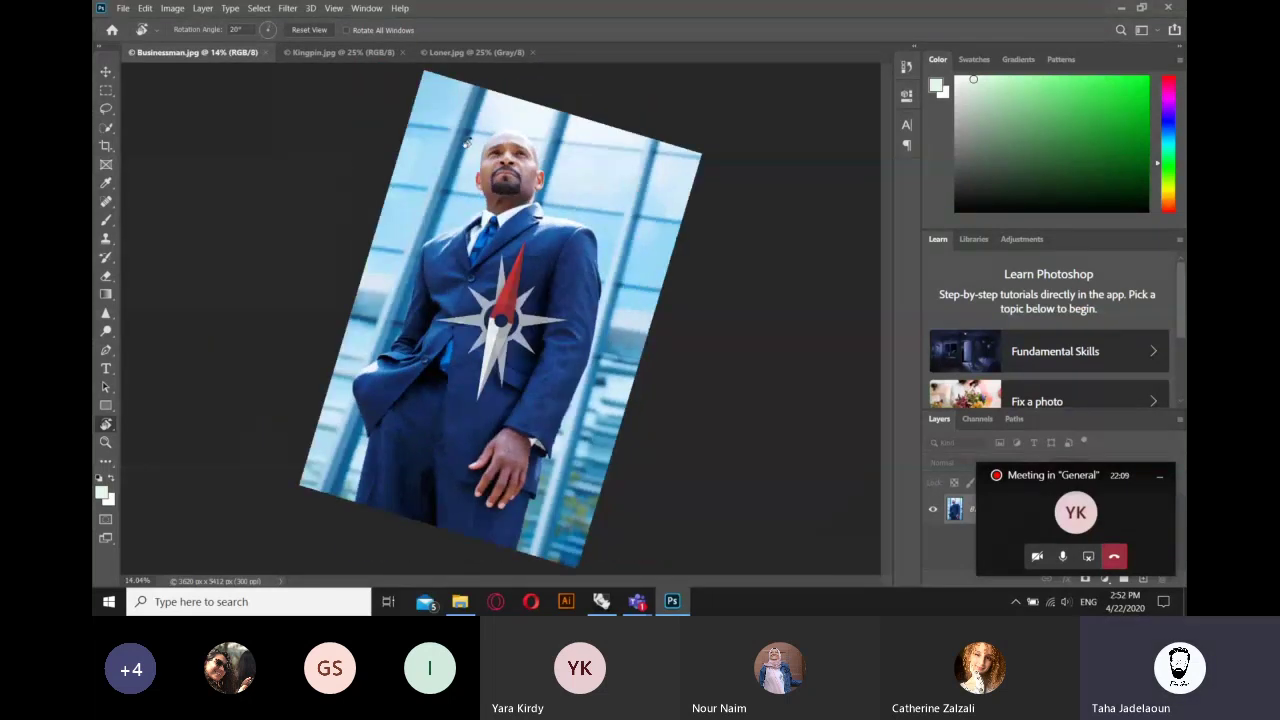
key("Escape")
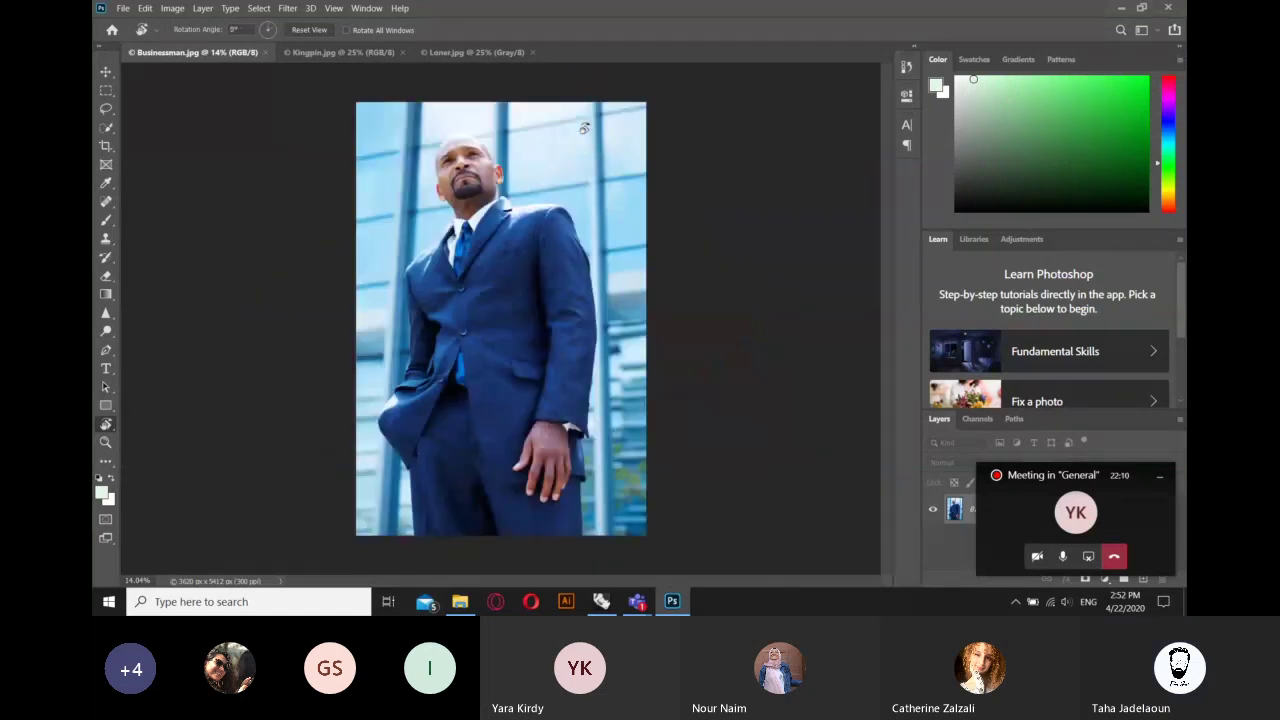
- Zoom in, rotate the view to about 53°, reset it upright, and fit the whole photo
scroll(454, 129, "up", 1)
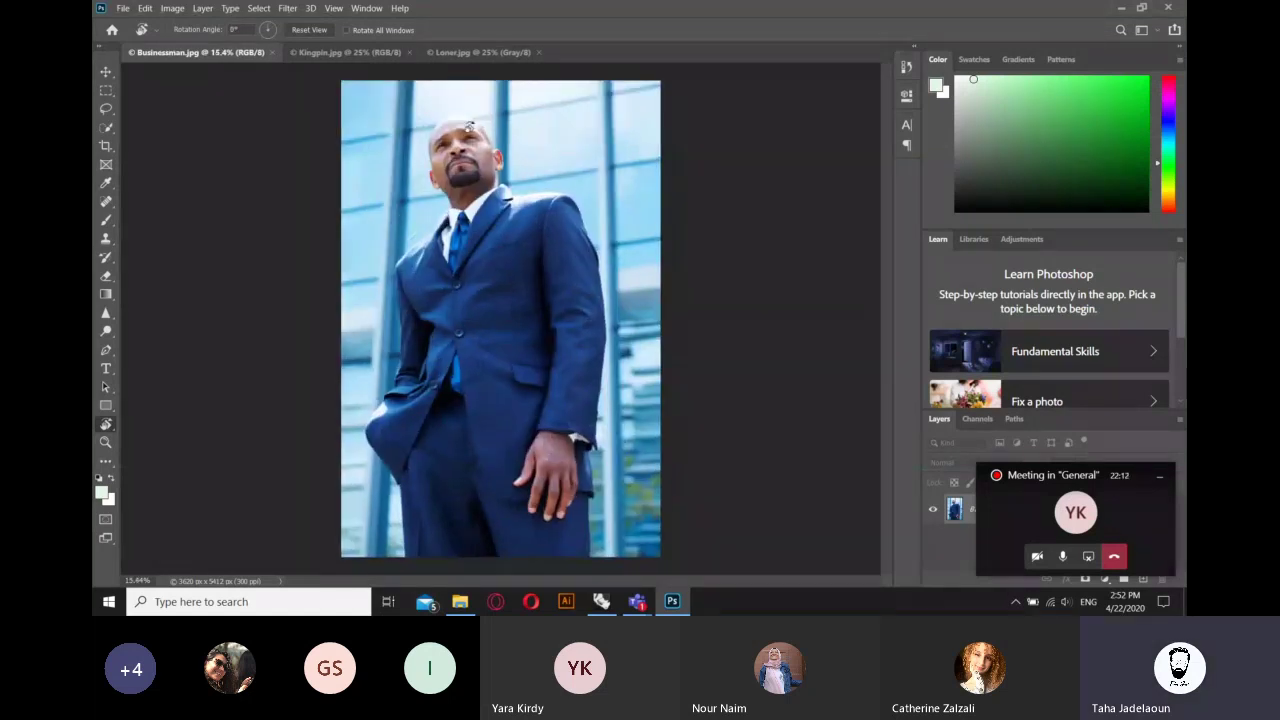
scroll(469, 128, "up", 3)
scroll(475, 135, "up", 3)
scroll(490, 150, "up", 1)
left_click_drag(491, 157, 615, 170)
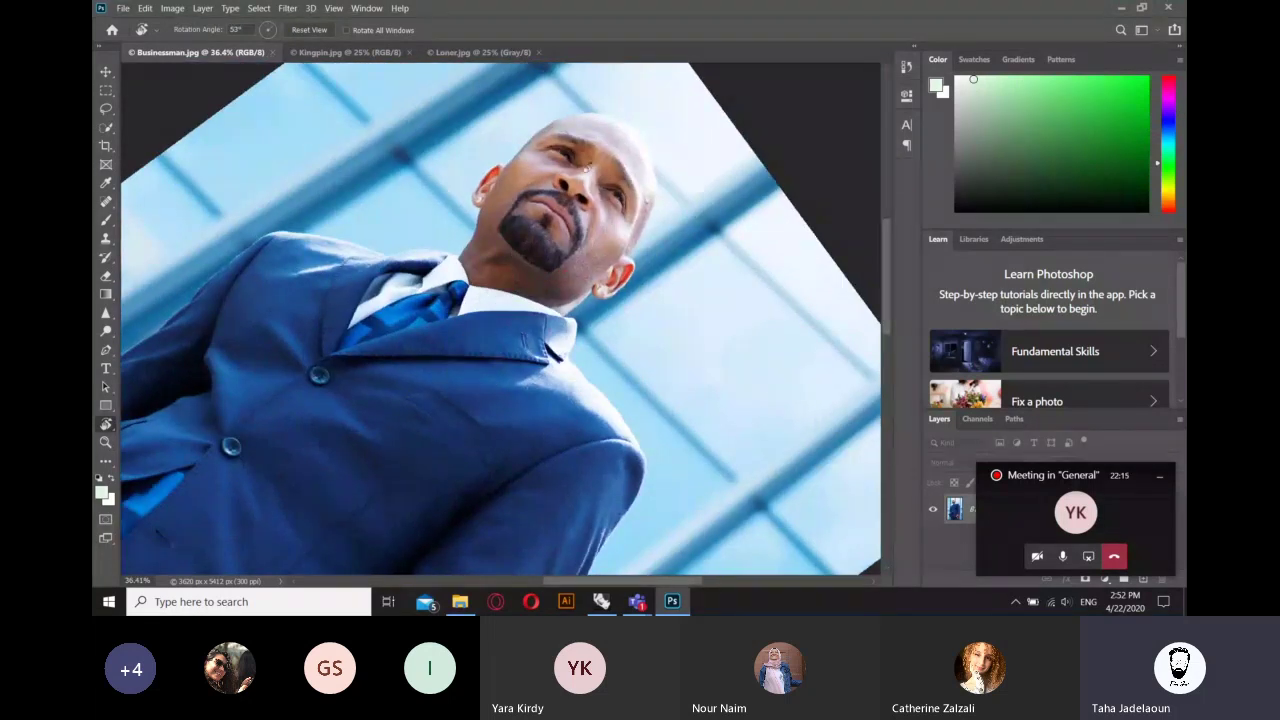
key("Escape")
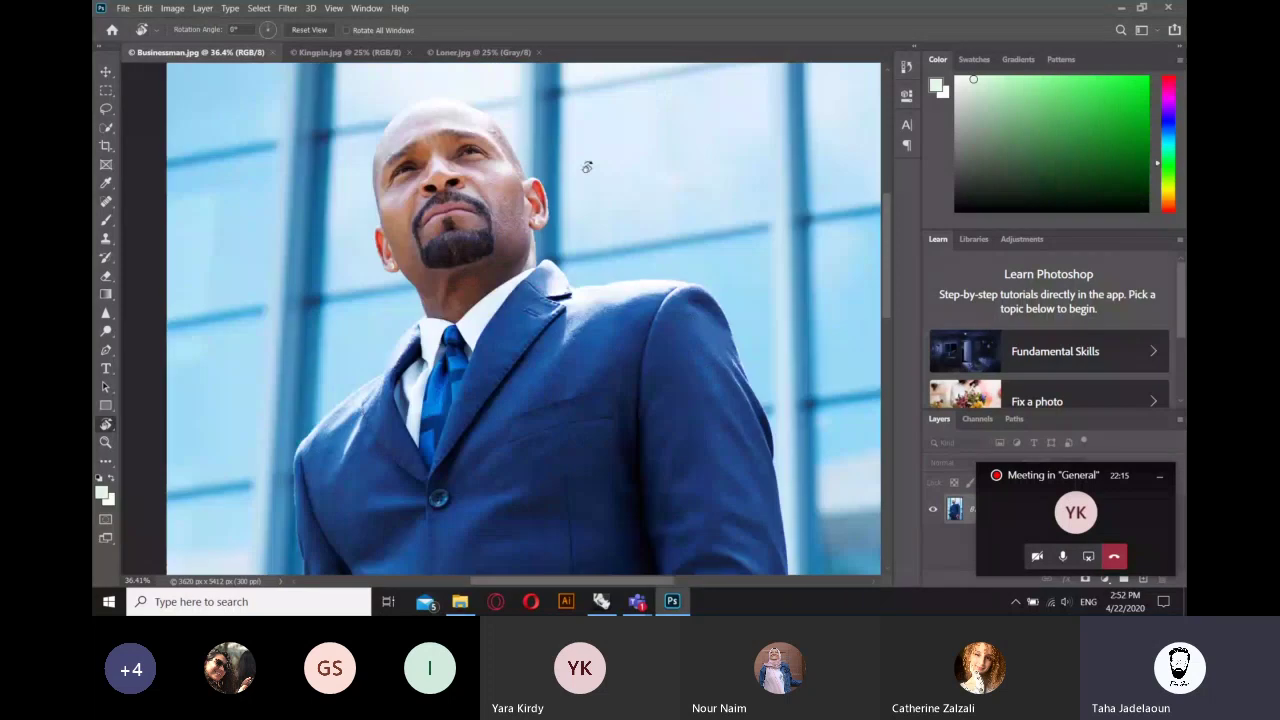
key("ctrl+0")
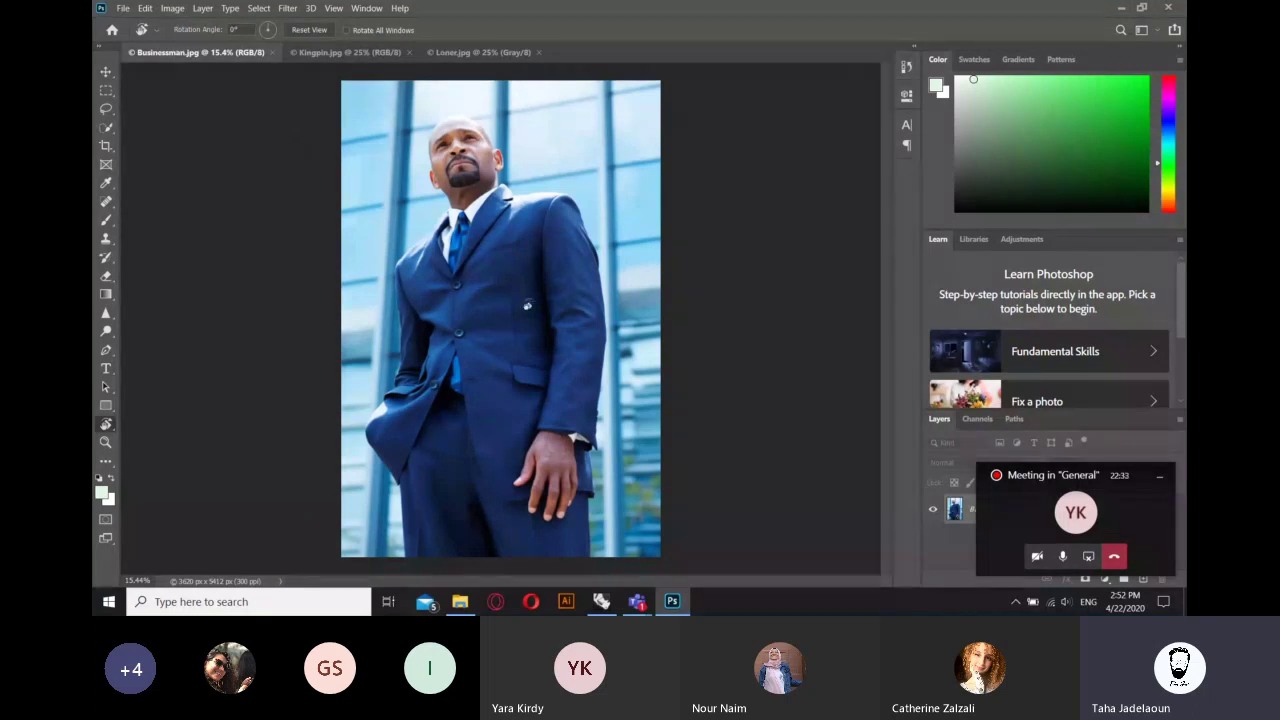
key("ctrl+Tab")
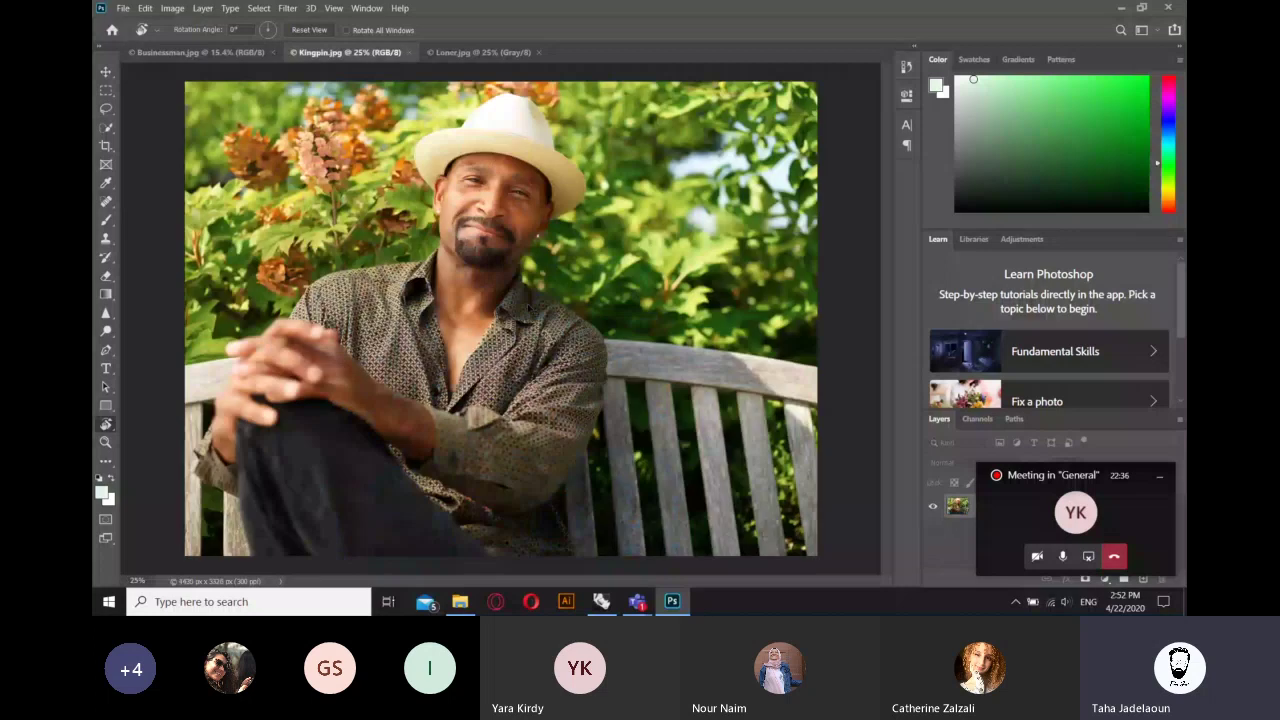
key("ctrl+shift+Tab")
key("ctrl+Tab")
key("ctrl+shift+Tab")
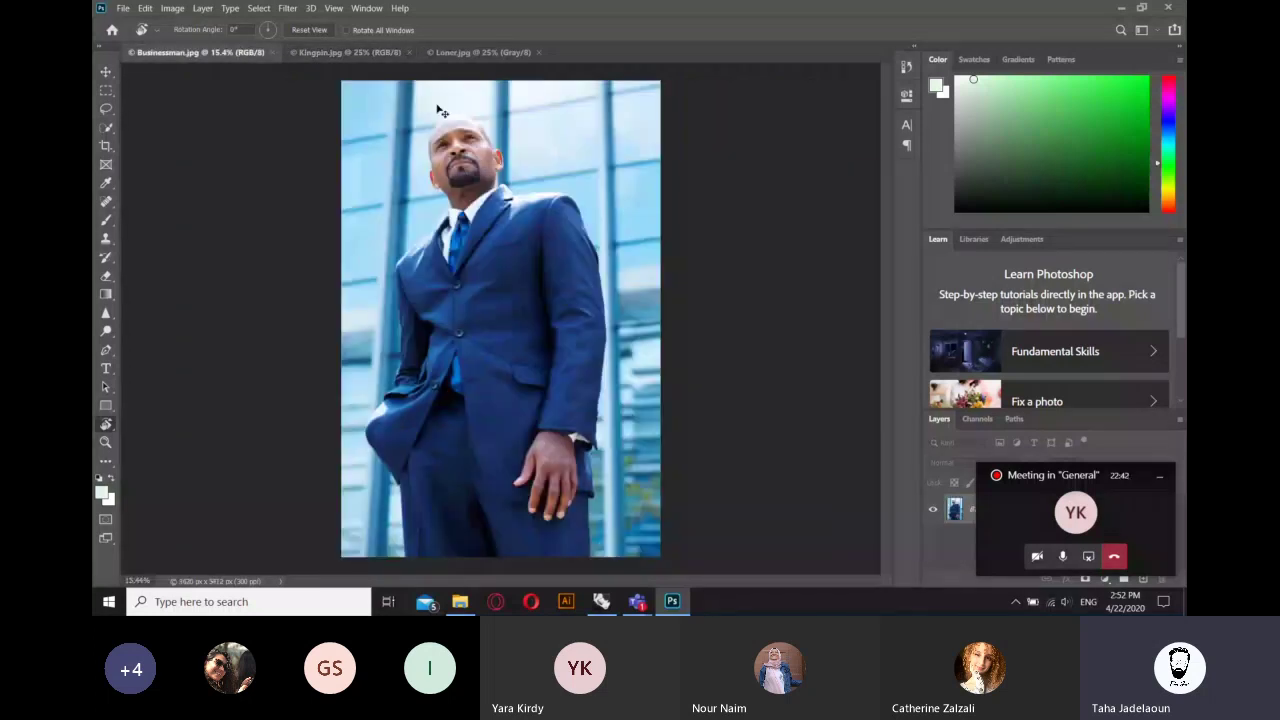
key("ctrl+Tab")
key("ctrl+shift+Tab")
- Draw a portrait crop frame around the businessman, trimming the top and sides
left_click(106, 146)
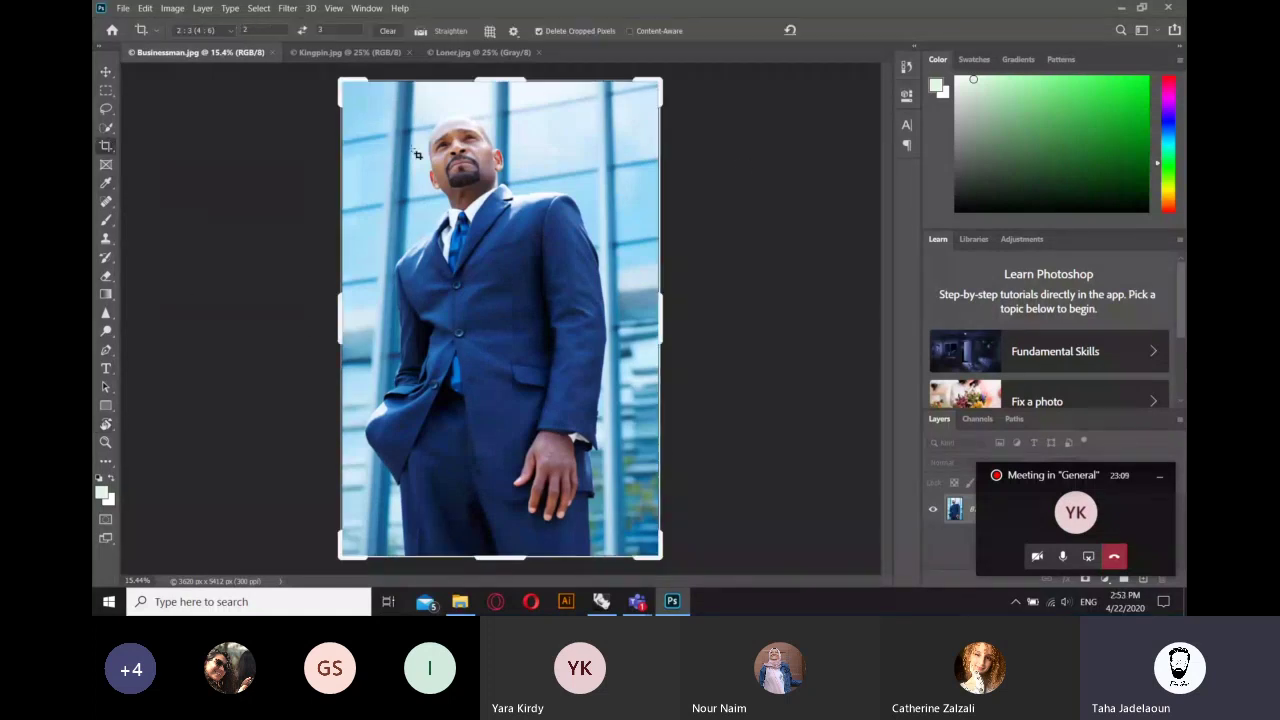
left_click_drag(520, 89, 516, 82)
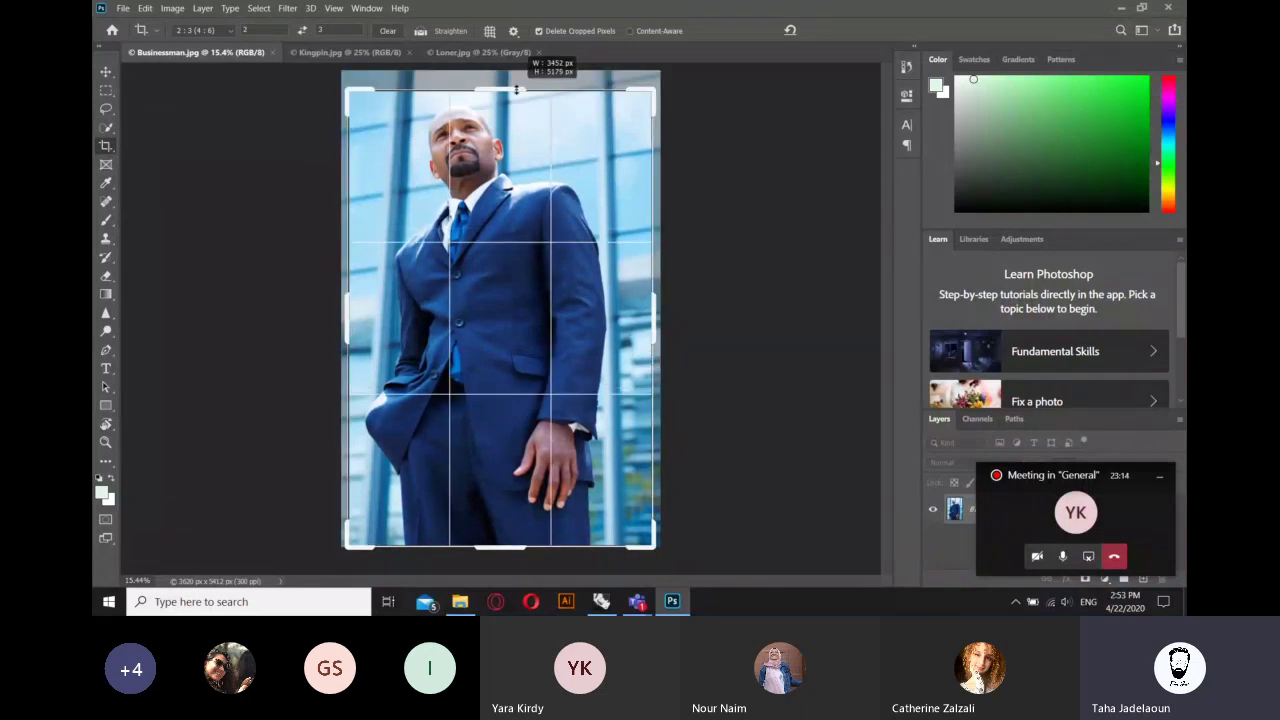
mouse_move(516, 82)
left_mouse_down()
mouse_move(506, 214)
mouse_move(531, 341)
left_mouse_up()
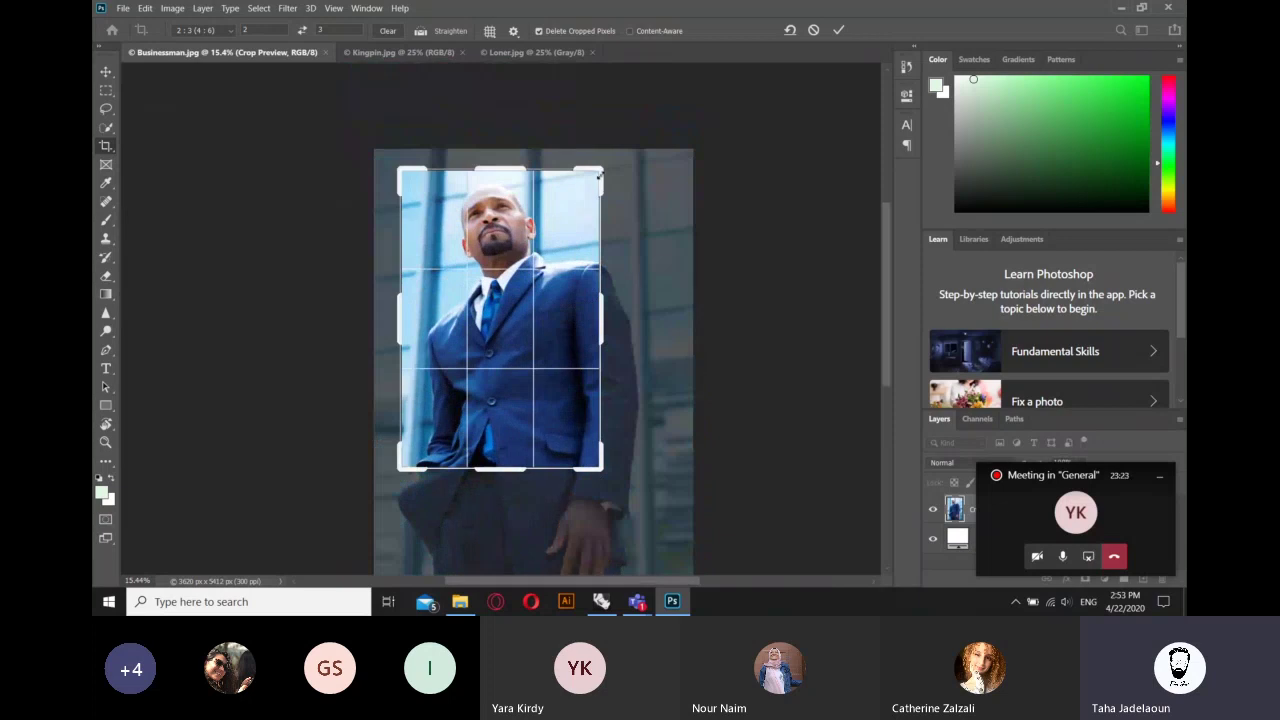
mouse_move(599, 174)
left_mouse_down()
mouse_move(639, 229)
mouse_move(648, 220)
left_mouse_up()
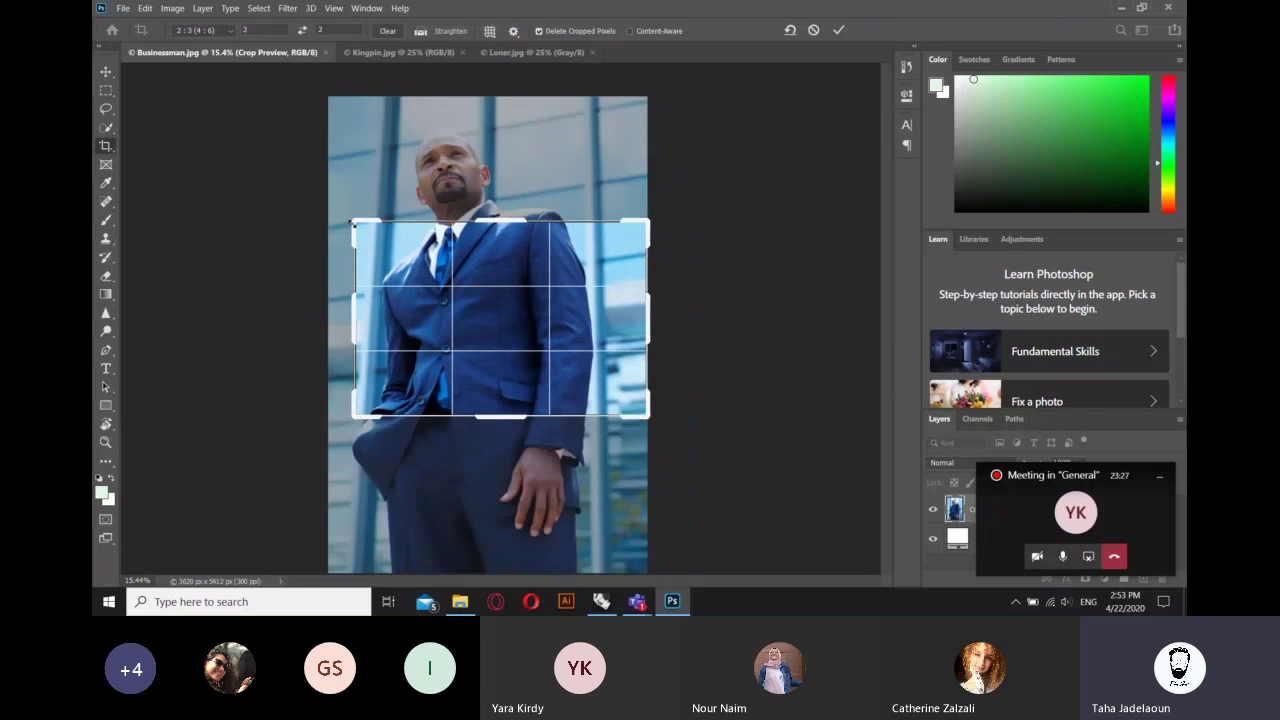
left_click_drag(351, 223, 391, 226)
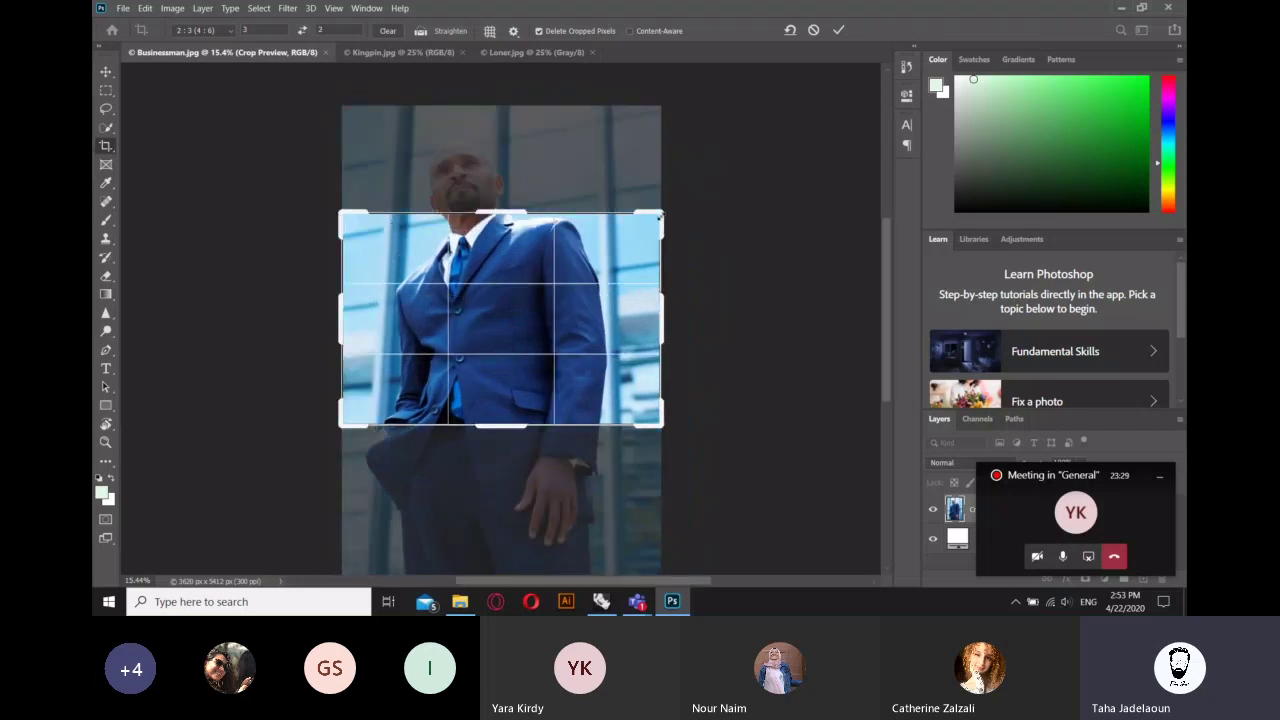
left_click_drag(659, 216, 575, 212)
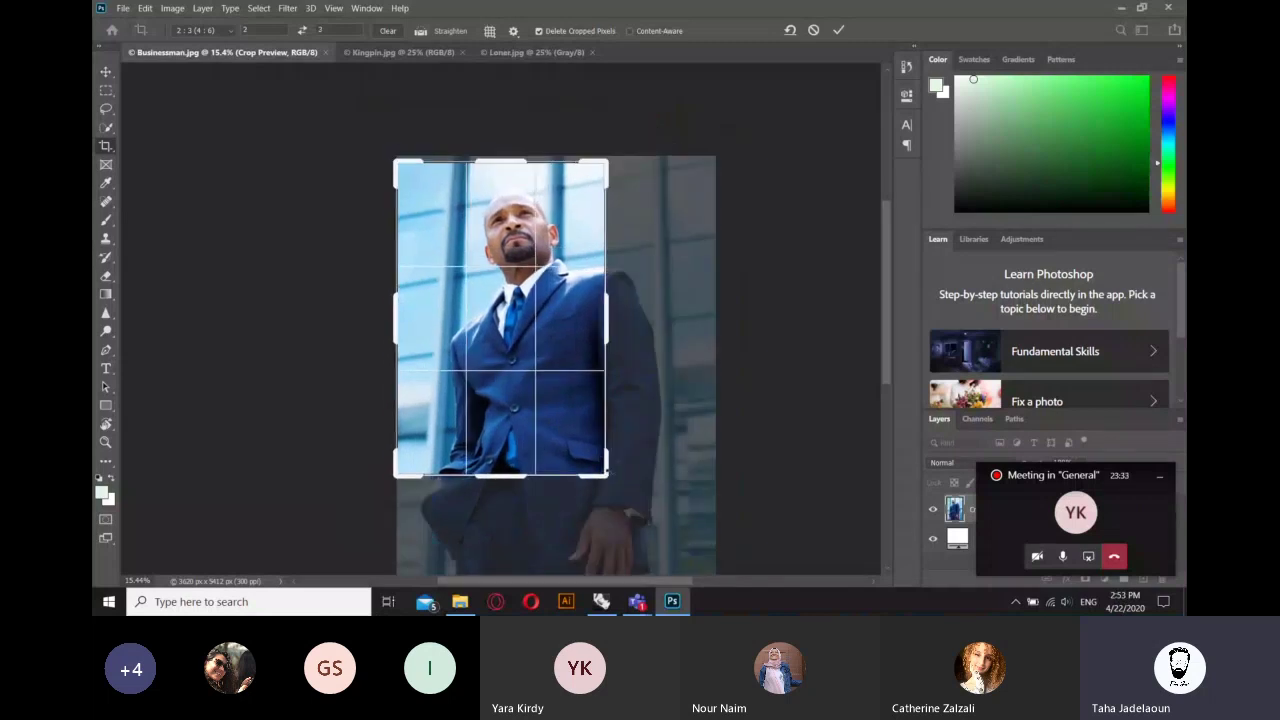
- Redraw the crop as a 3:2 landscape frame over the man's torso, then show Teams' General channel
key("x")
left_click_drag(663, 400, 662, 428)
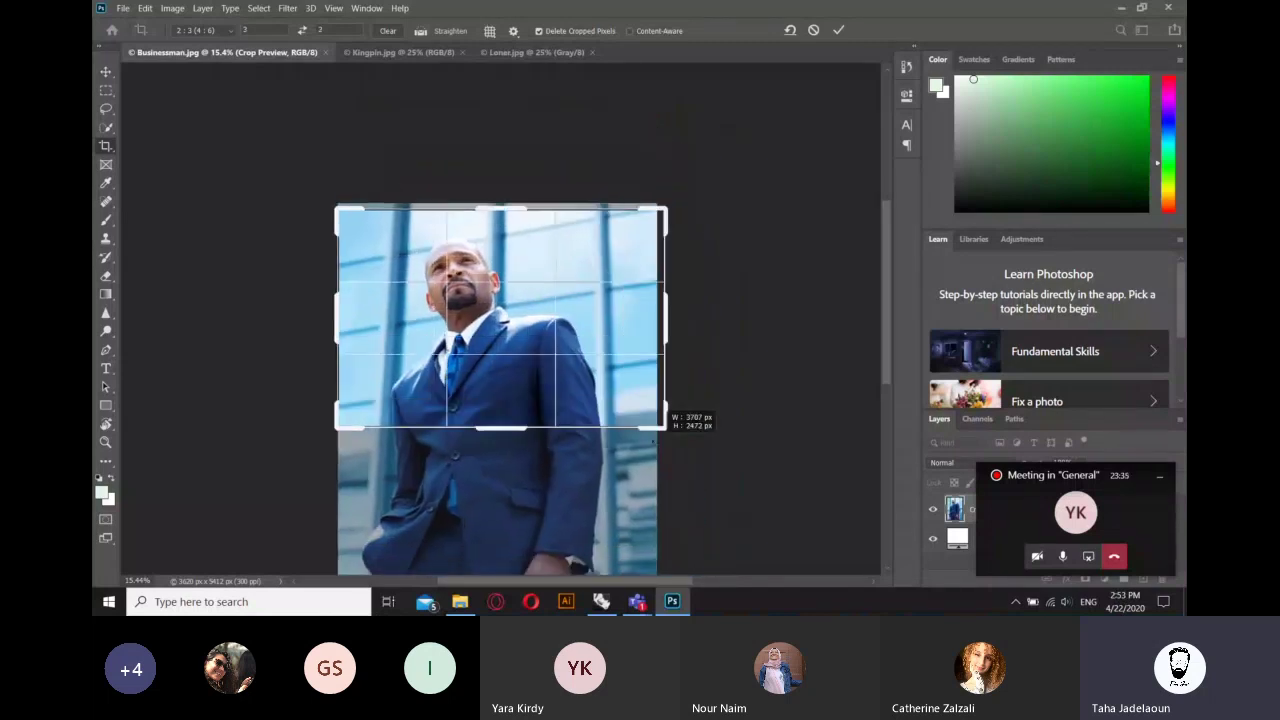
left_click_drag(572, 430, 577, 390)
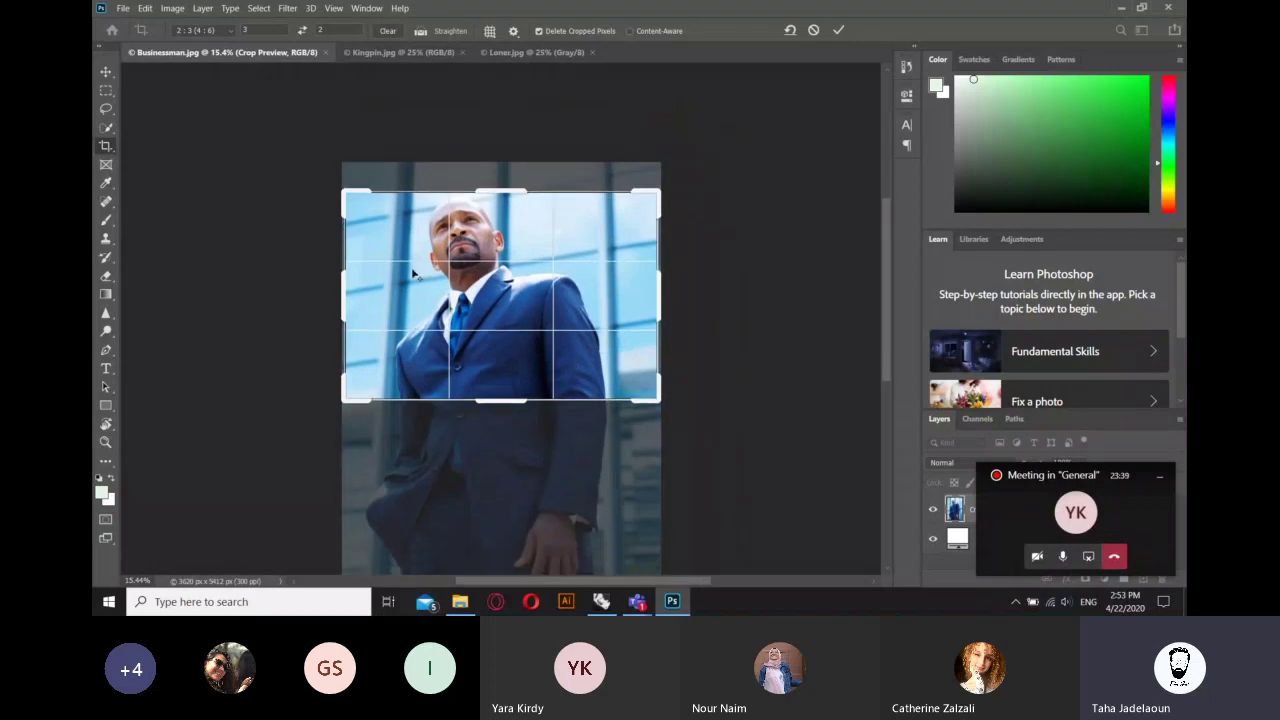
key("ctrl+minus")
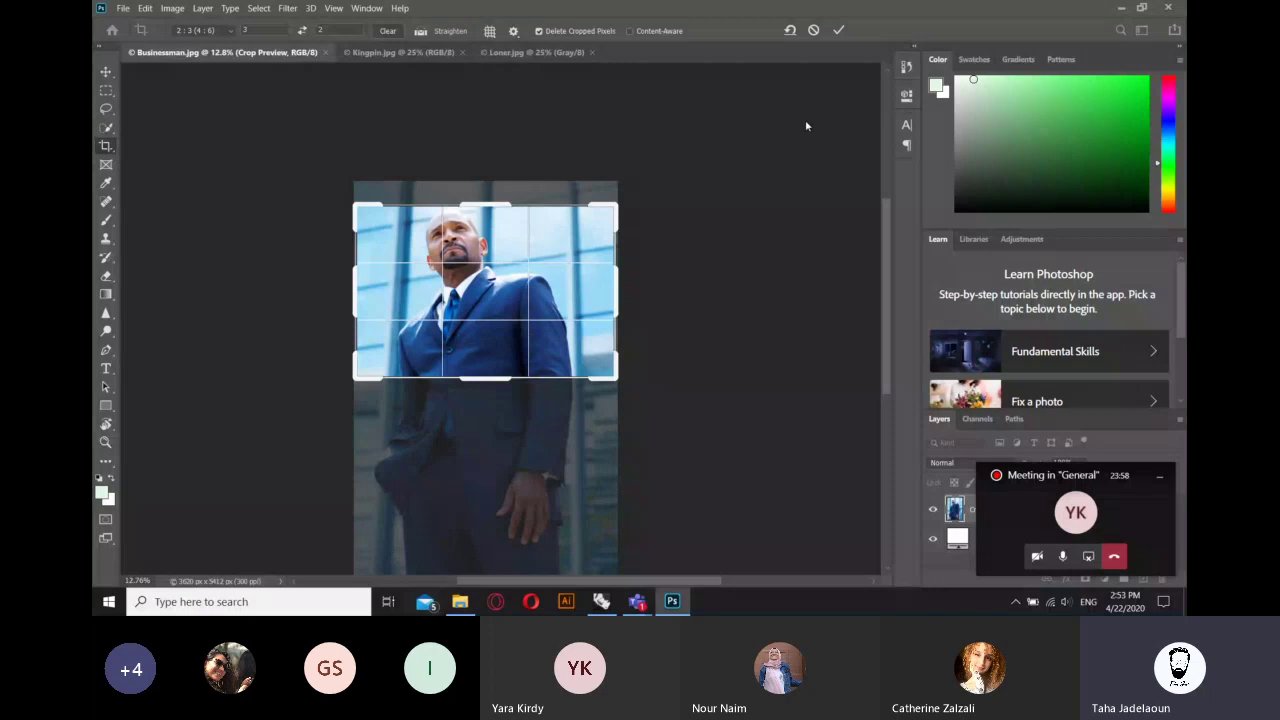
left_click(814, 30)
left_click_drag(367, 230, 636, 402)
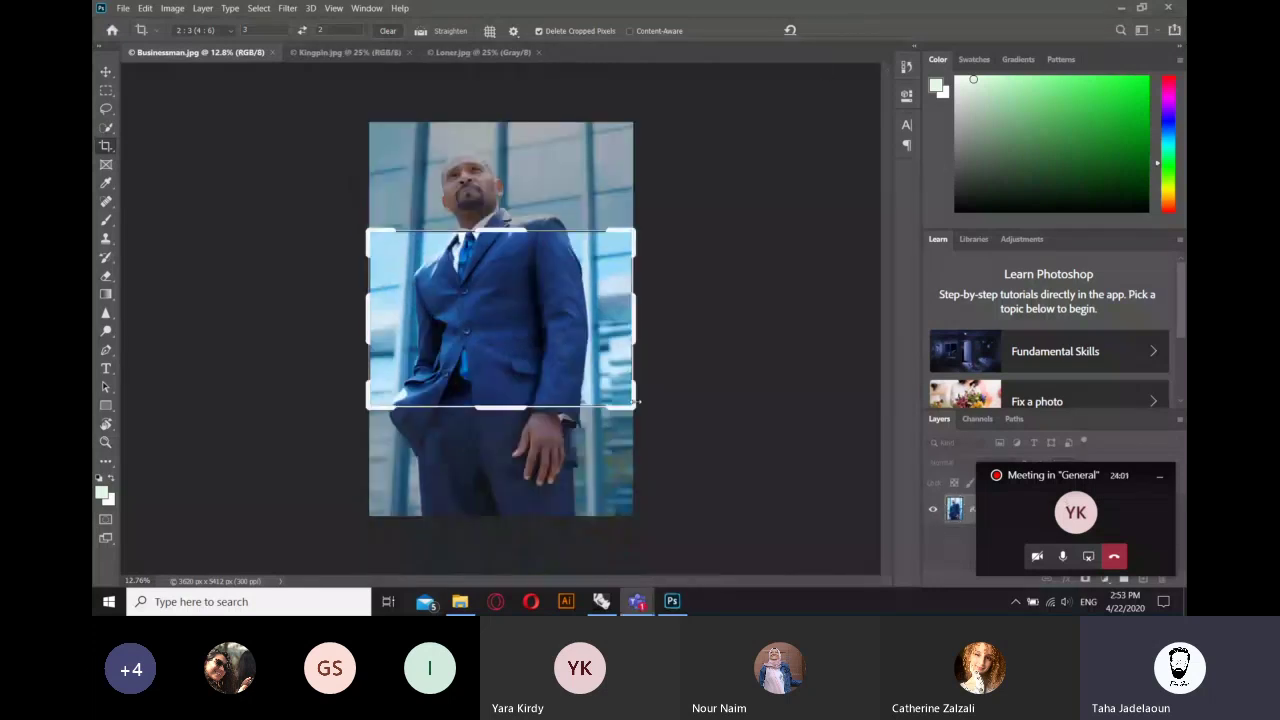
left_click(1058, 512)
left_click(110, 108)
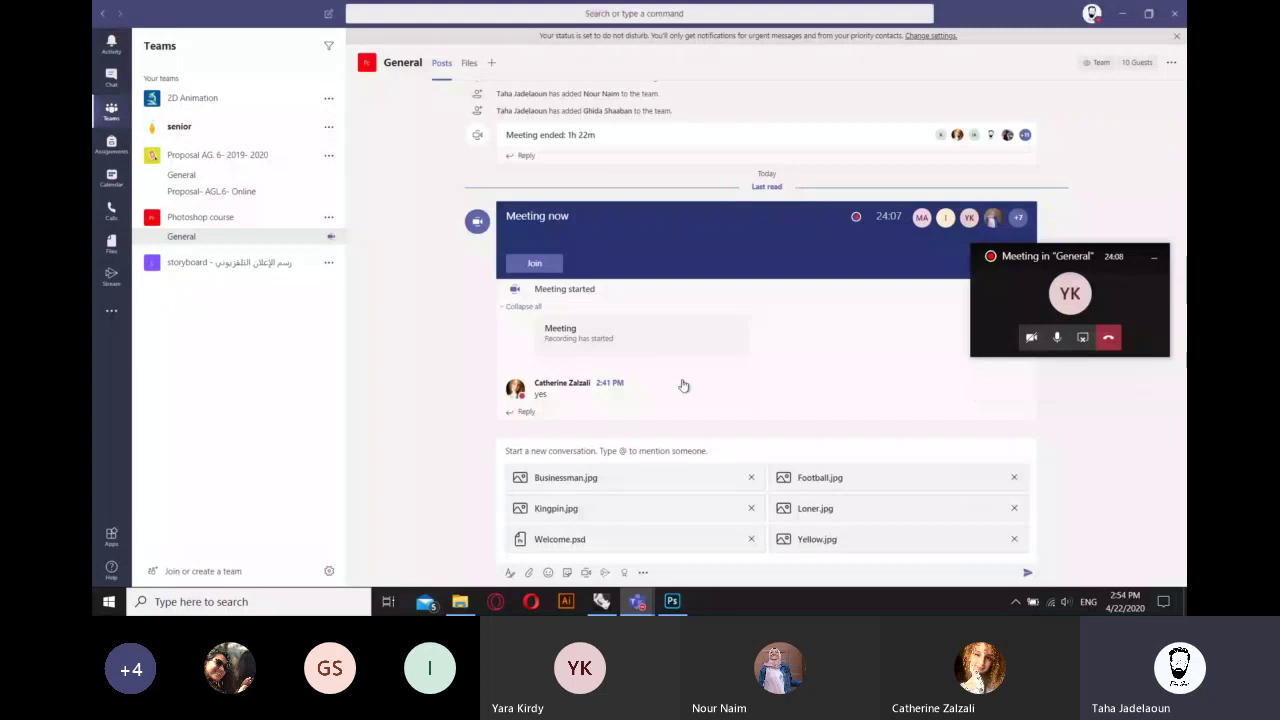
- Post the attached exercise images to the Teams channel, then minimise Teams to return to Photoshop
key("Return")
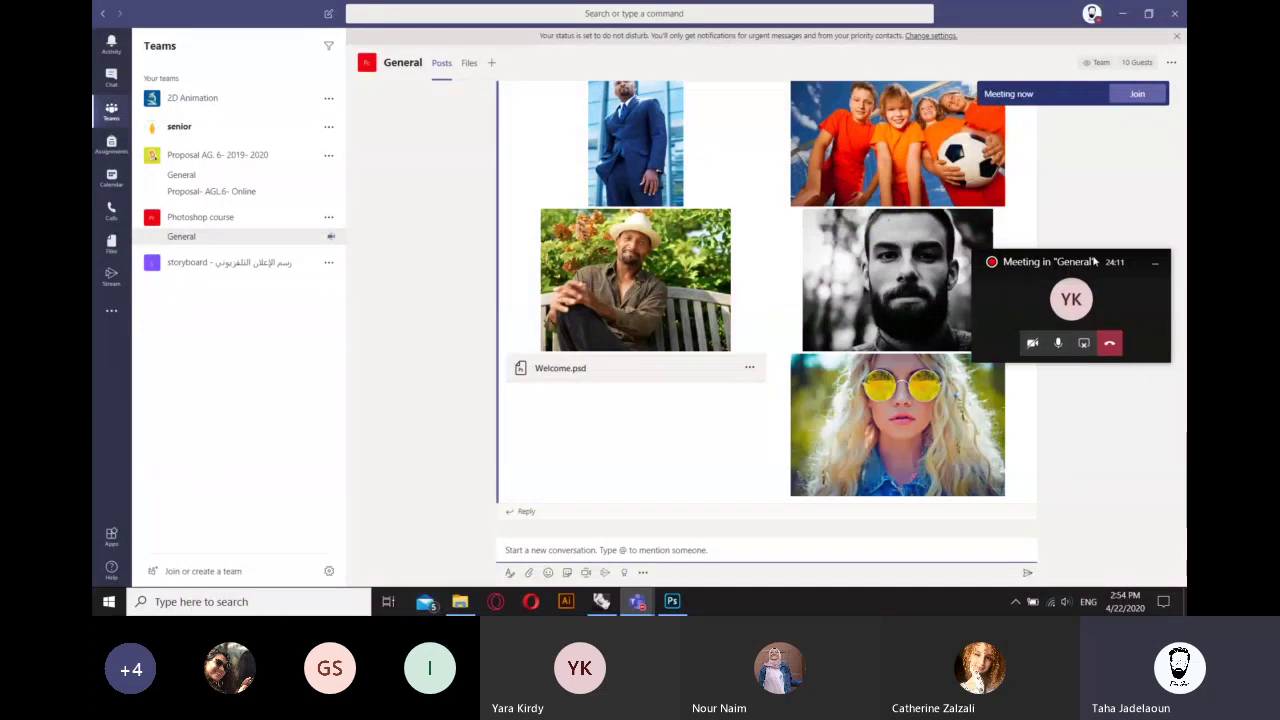
left_click(1124, 14)
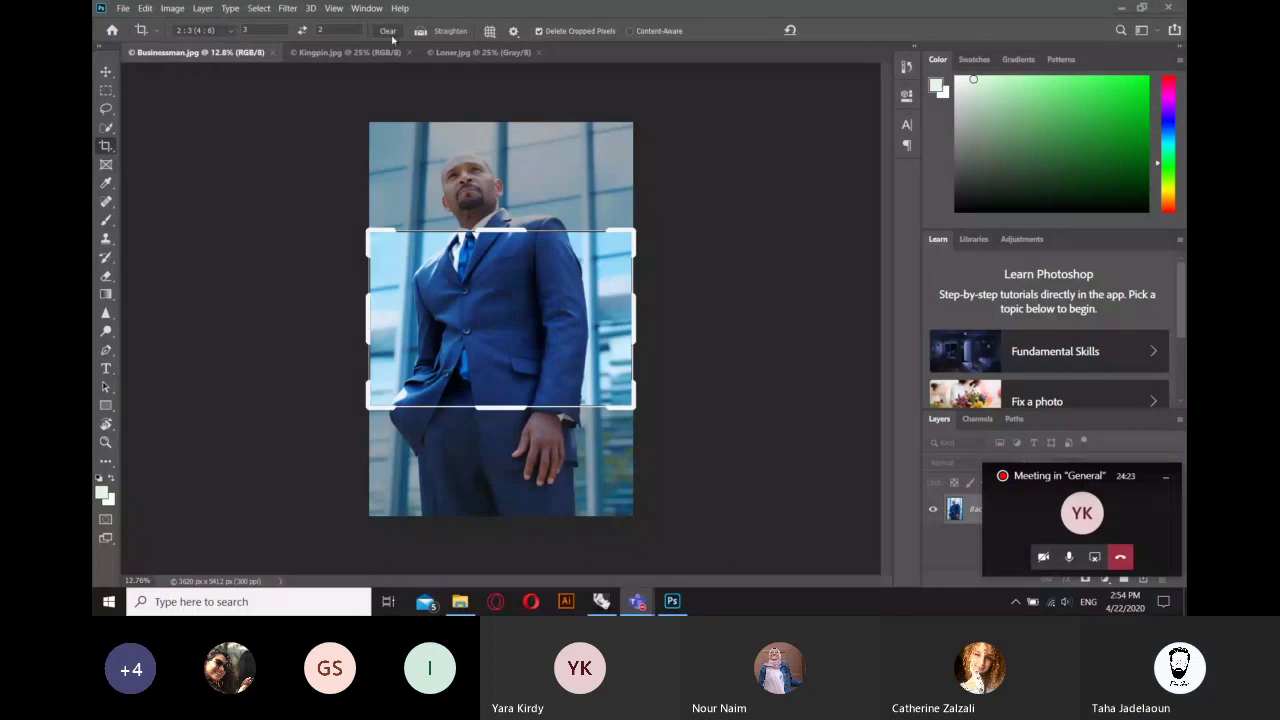
- Try the 1:1, 4:5, 2:3 and original crop ratios on the Businessman photo
left_click_drag(633, 233, 558, 152)
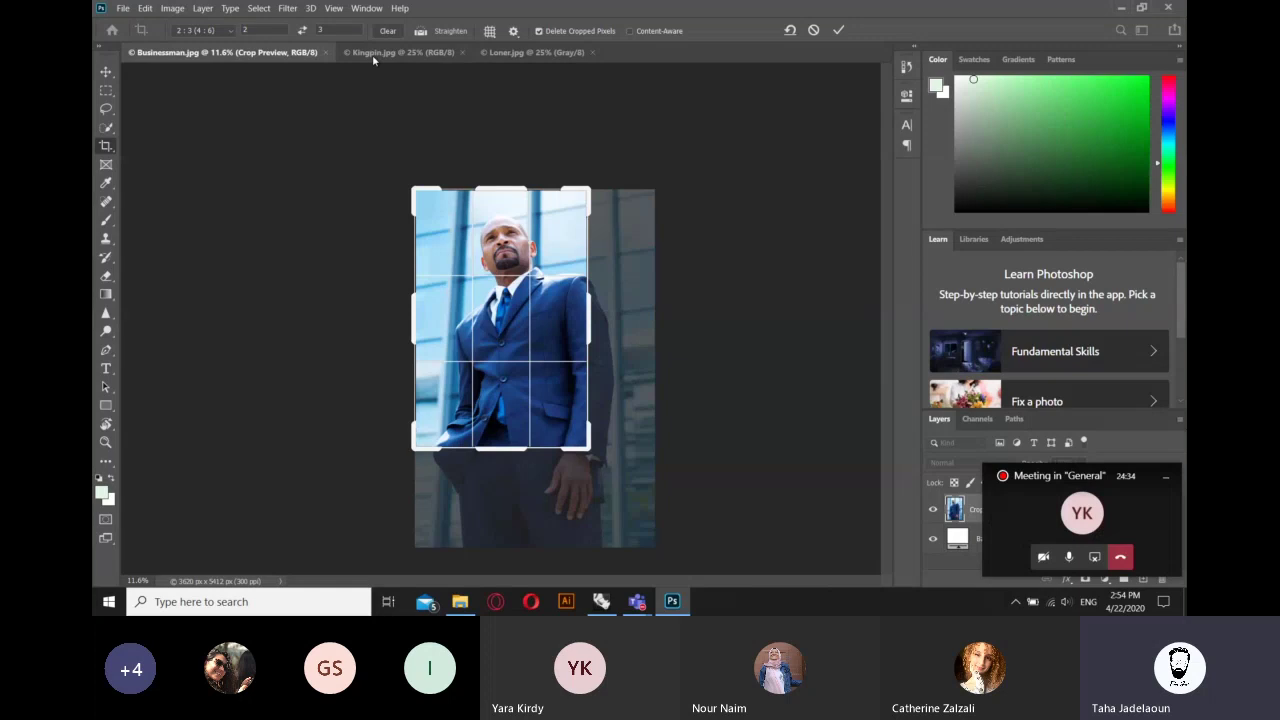
left_click(231, 31)
left_click(205, 85)
left_click(231, 31)
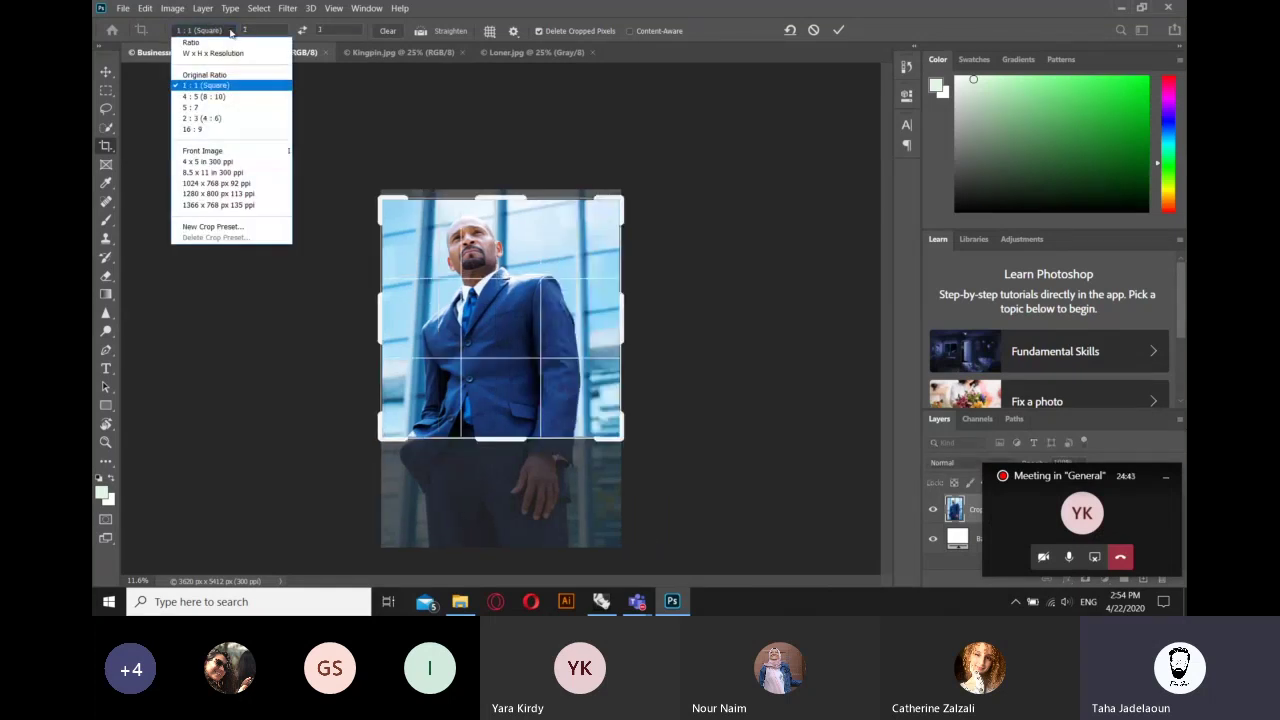
left_click(231, 88)
left_click(231, 31)
left_click(231, 97)
left_click(231, 31)
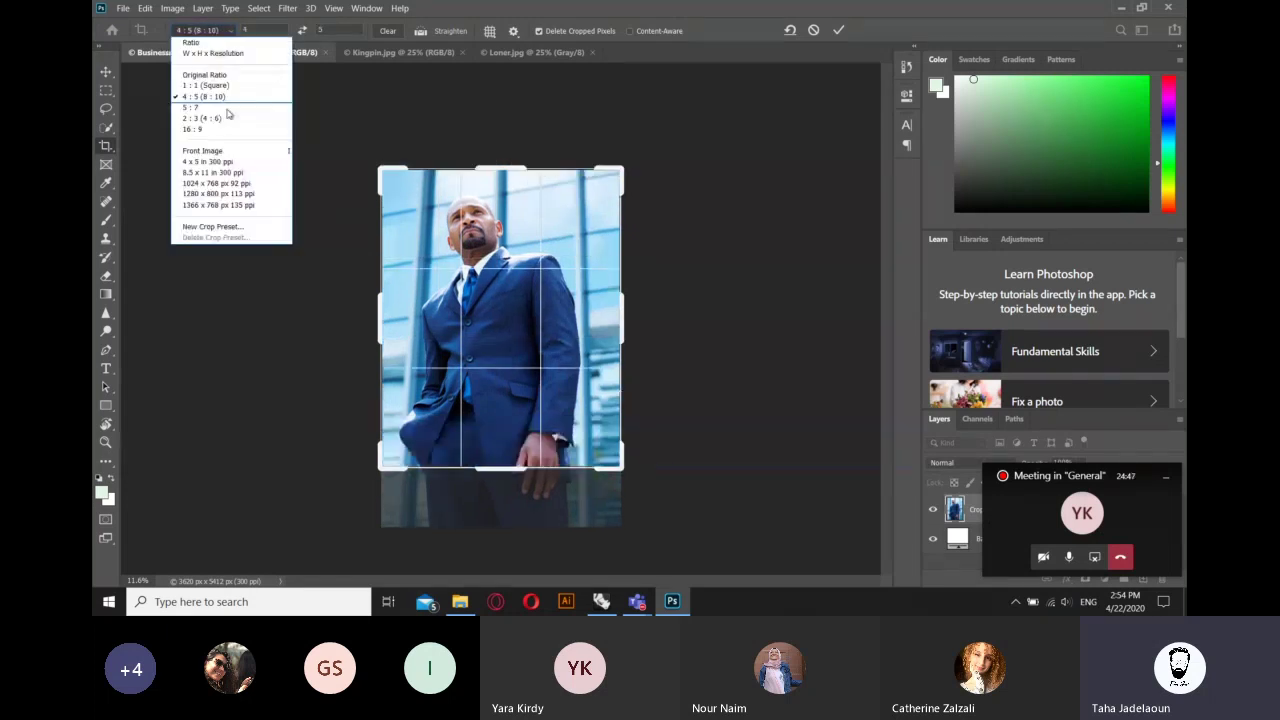
left_click(220, 115)
left_click(216, 31)
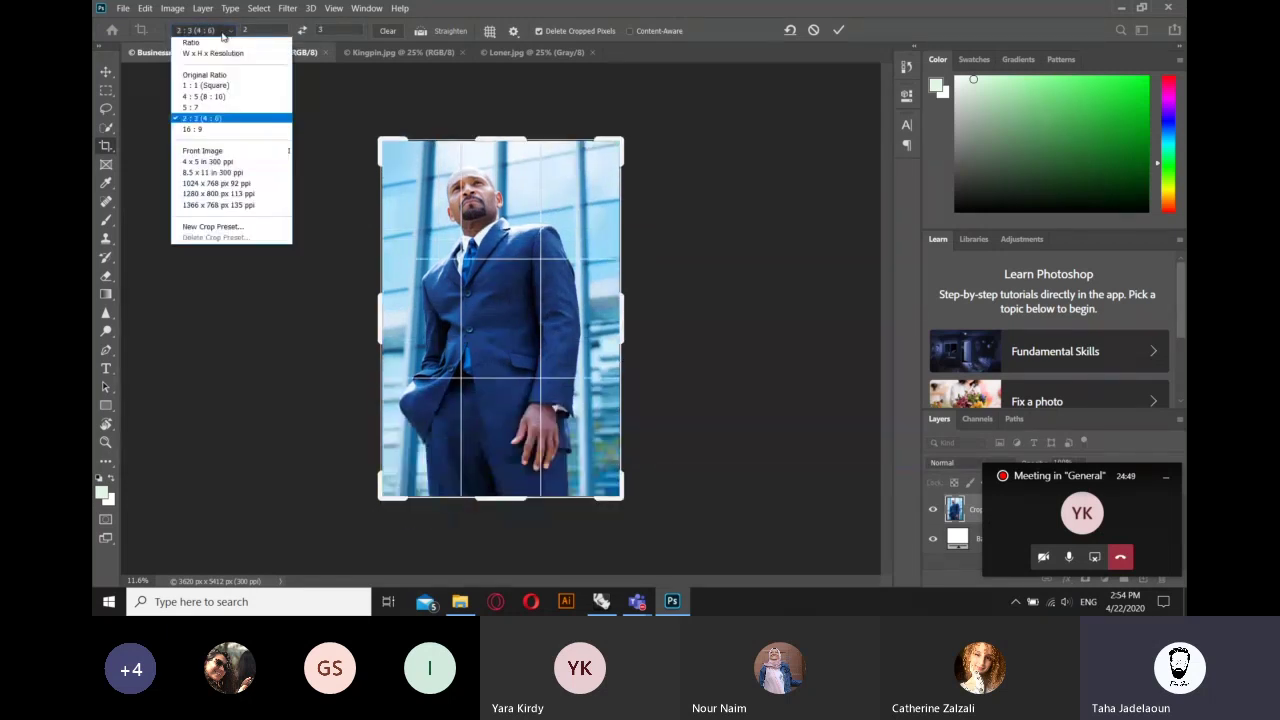
left_click(216, 79)
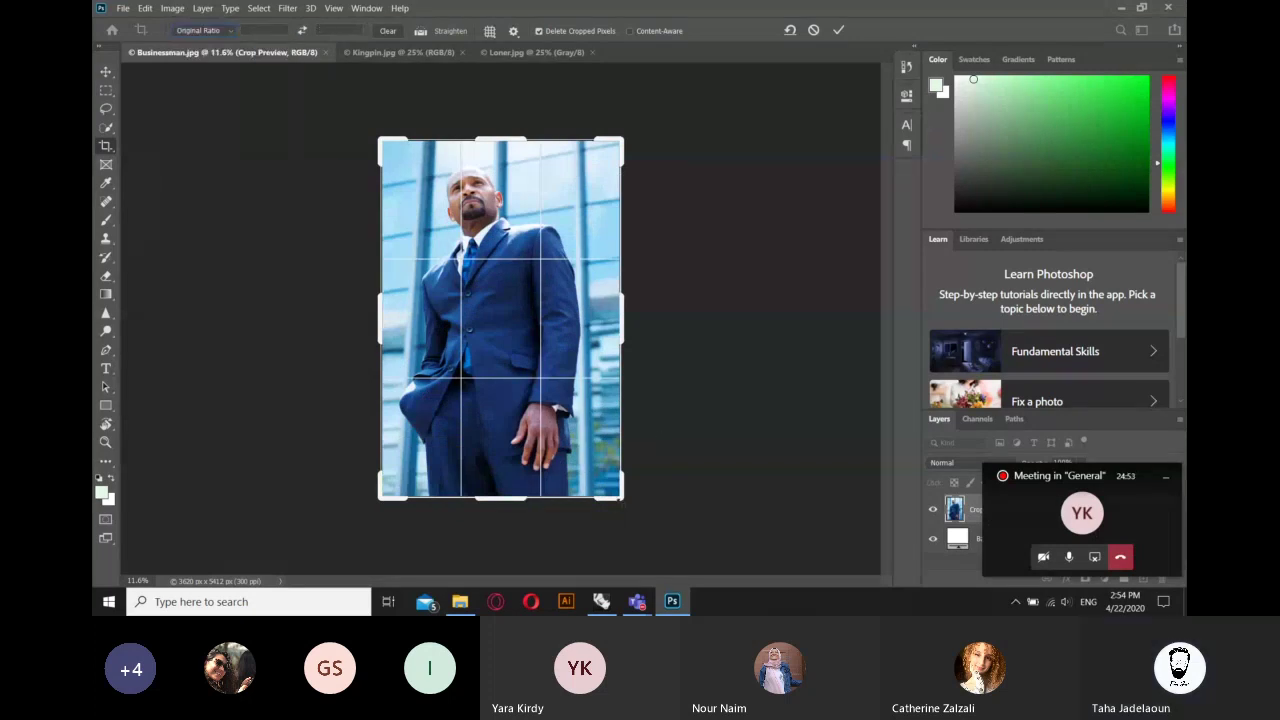
- Set a 16:9 crop turned to tall portrait, fit it around the man, and commit
left_click_drag(620, 495, 588, 450)
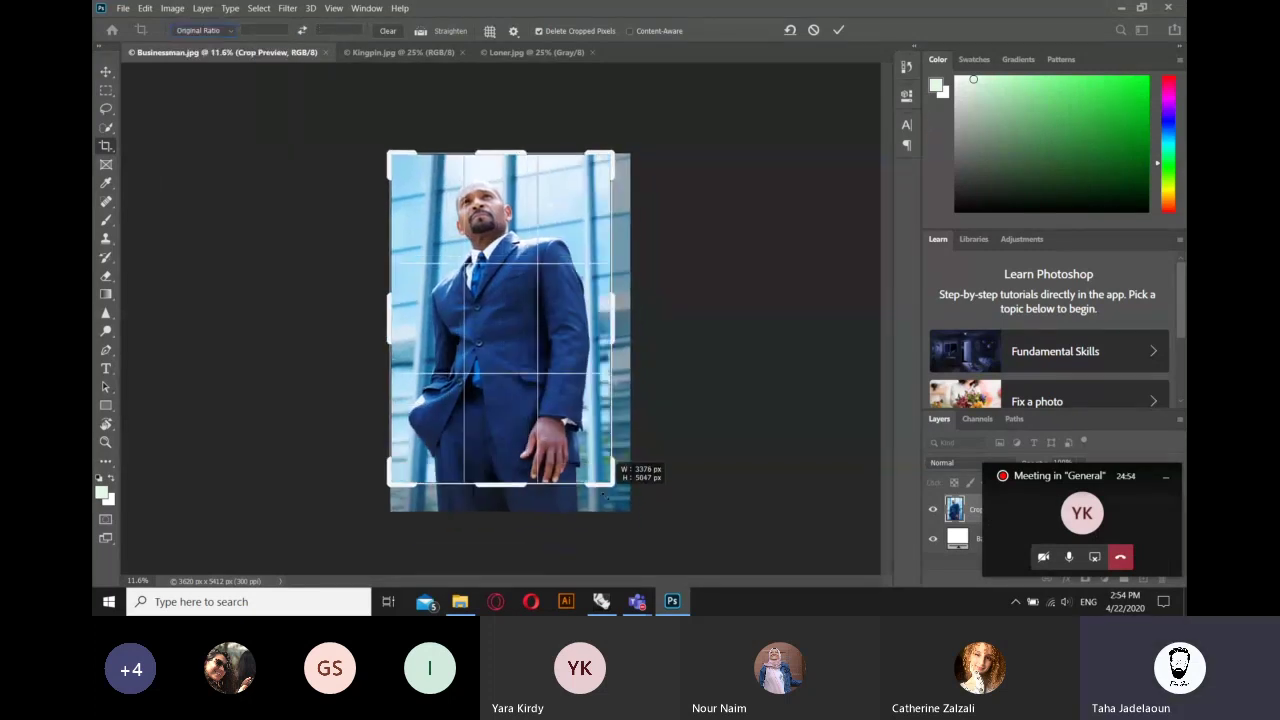
left_click(216, 31)
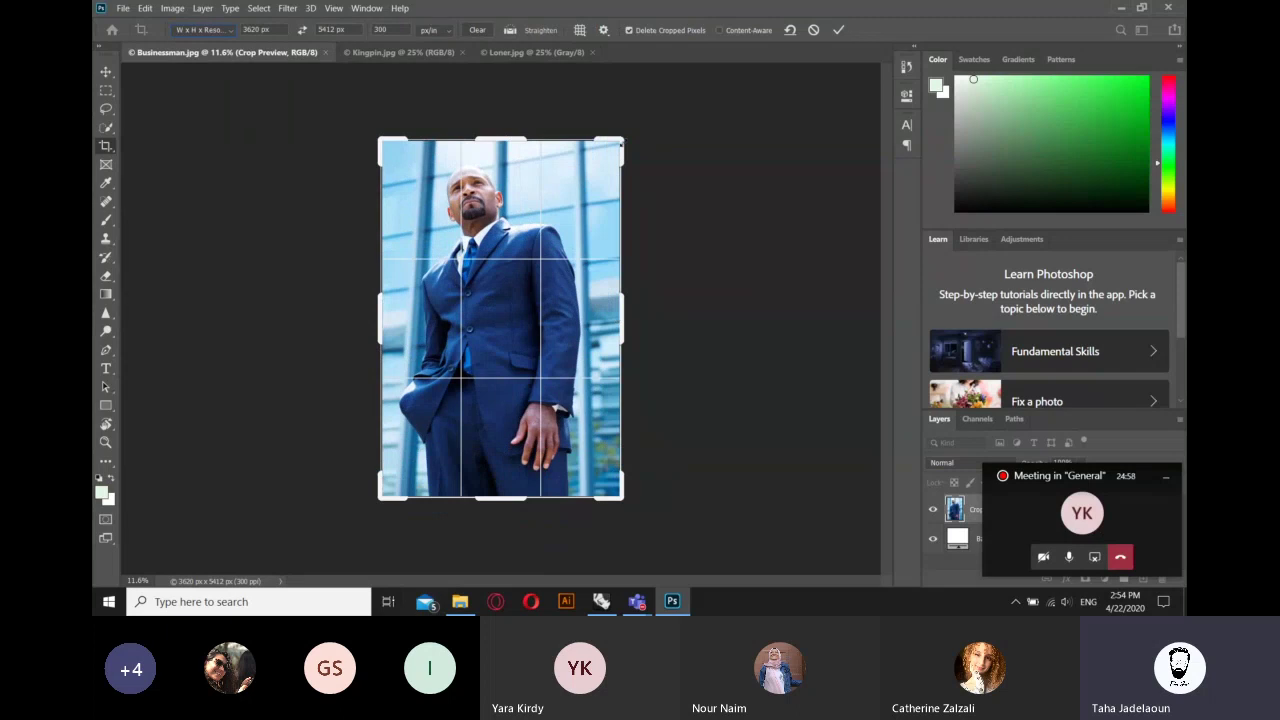
left_click_drag(630, 128, 626, 130)
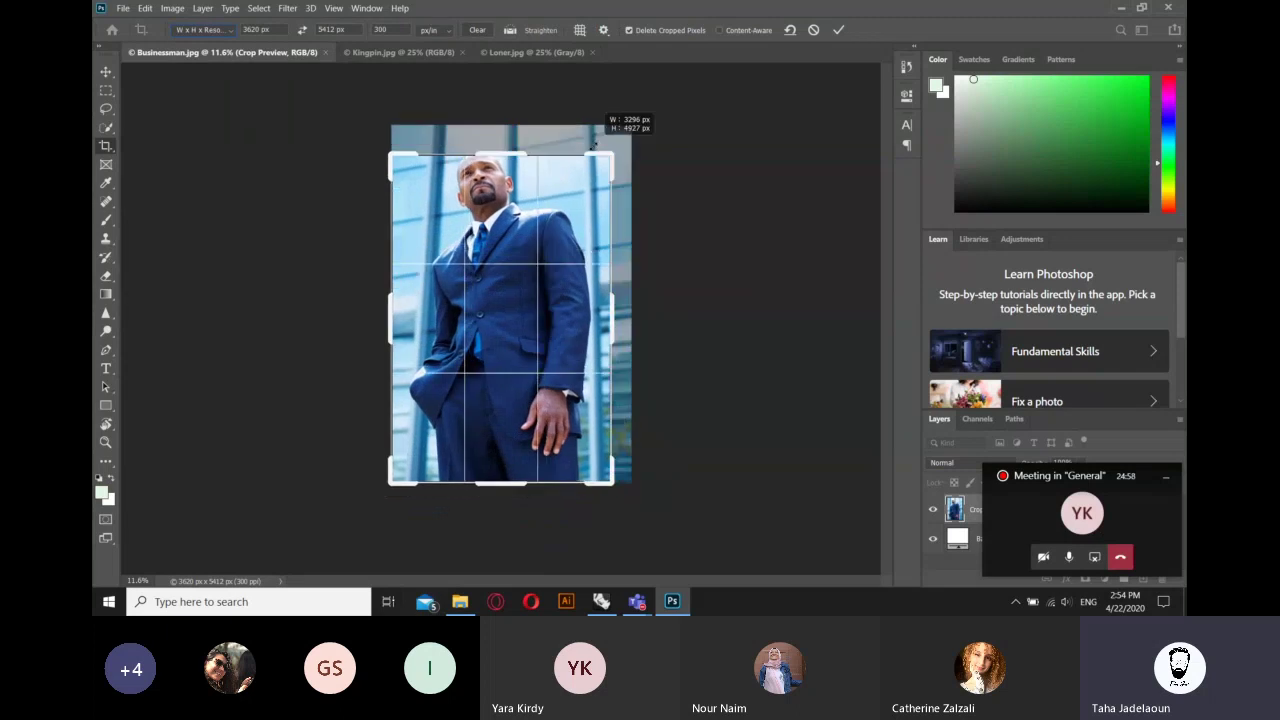
left_click(202, 30)
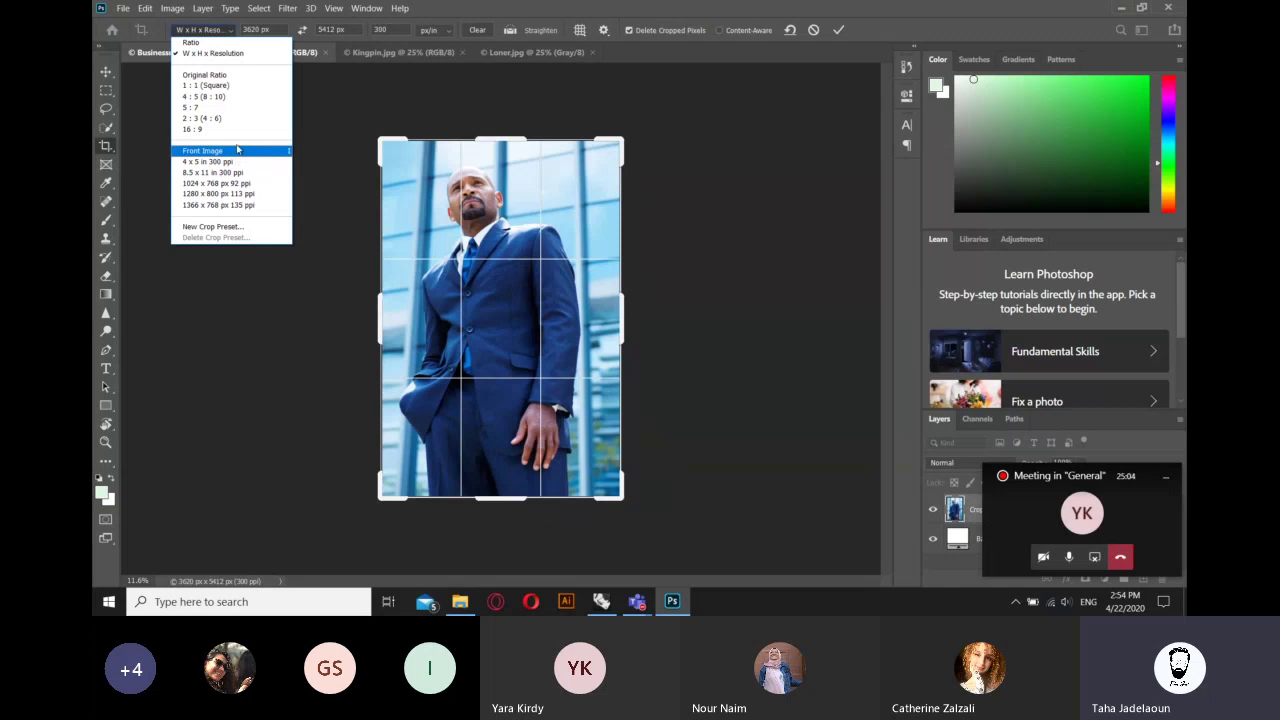
left_click(191, 129)
left_click_drag(637, 250, 573, 196)
left_click_drag(570, 441, 635, 552)
left_click_drag(478, 415, 483, 415)
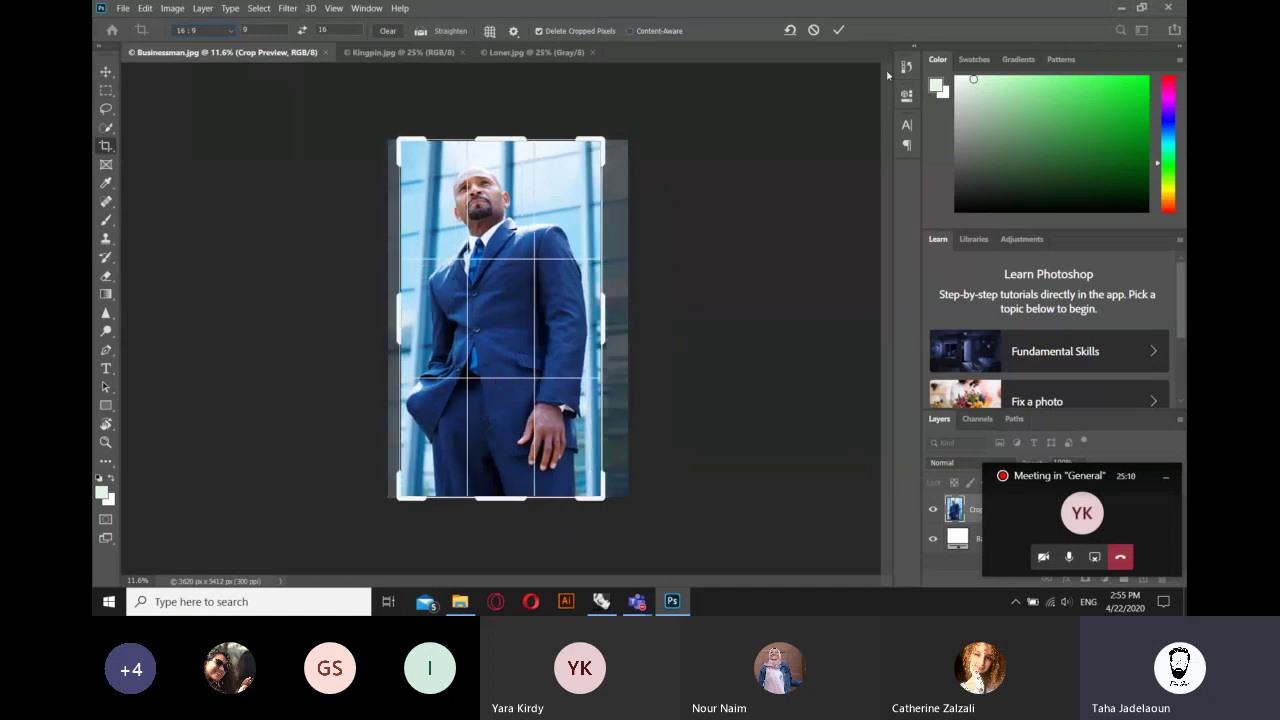
left_click(840, 30)
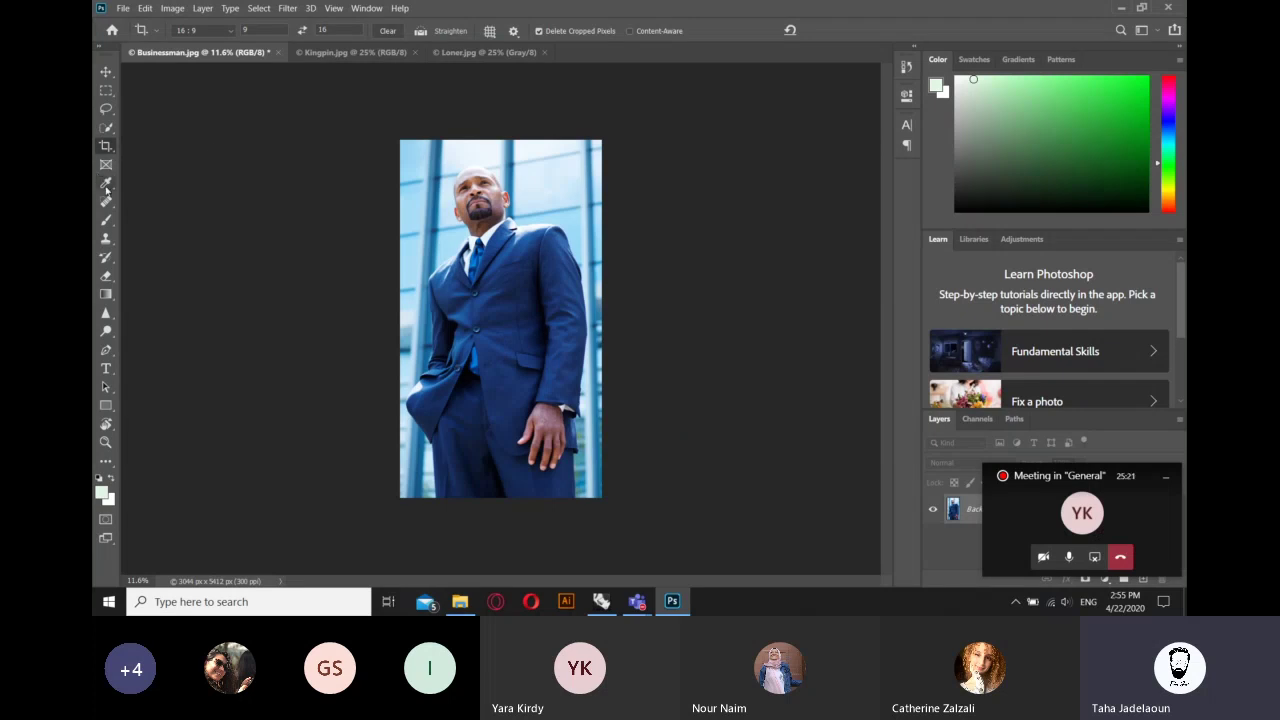
- Choose the Clone Stamp tool instead of the Brush and zoom in on the man's head
left_click(107, 221)
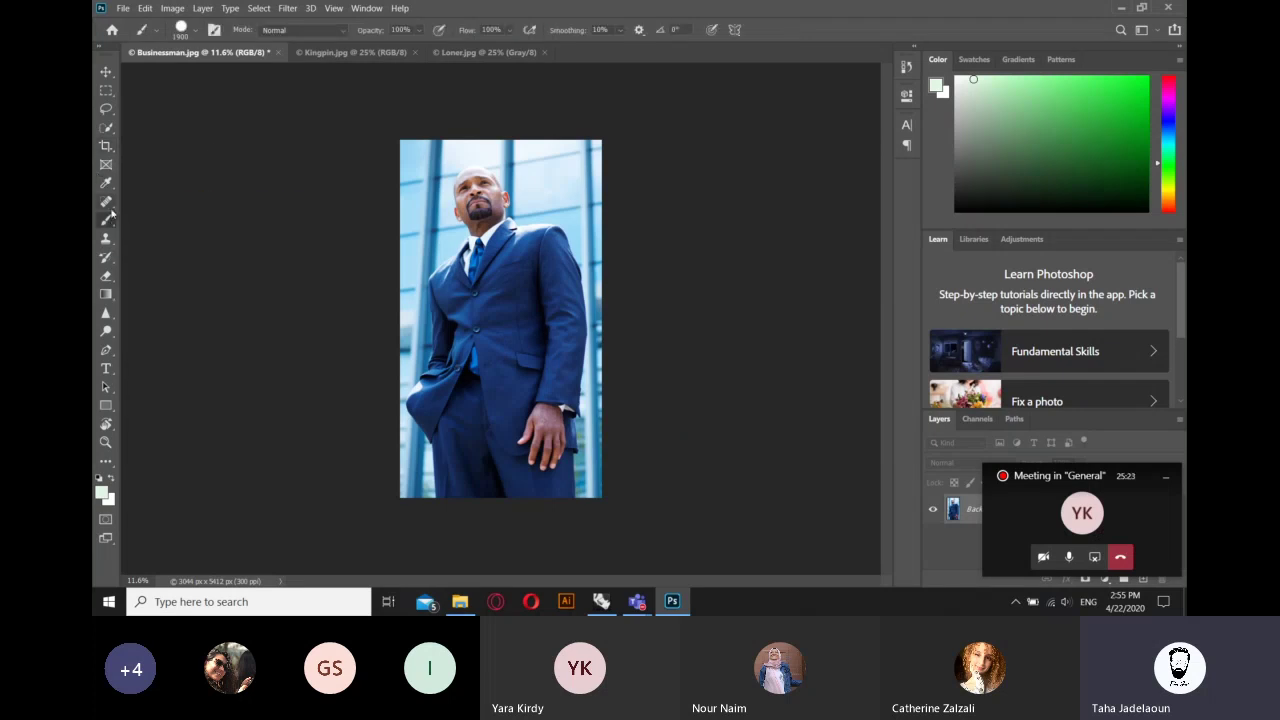
right_click(108, 222)
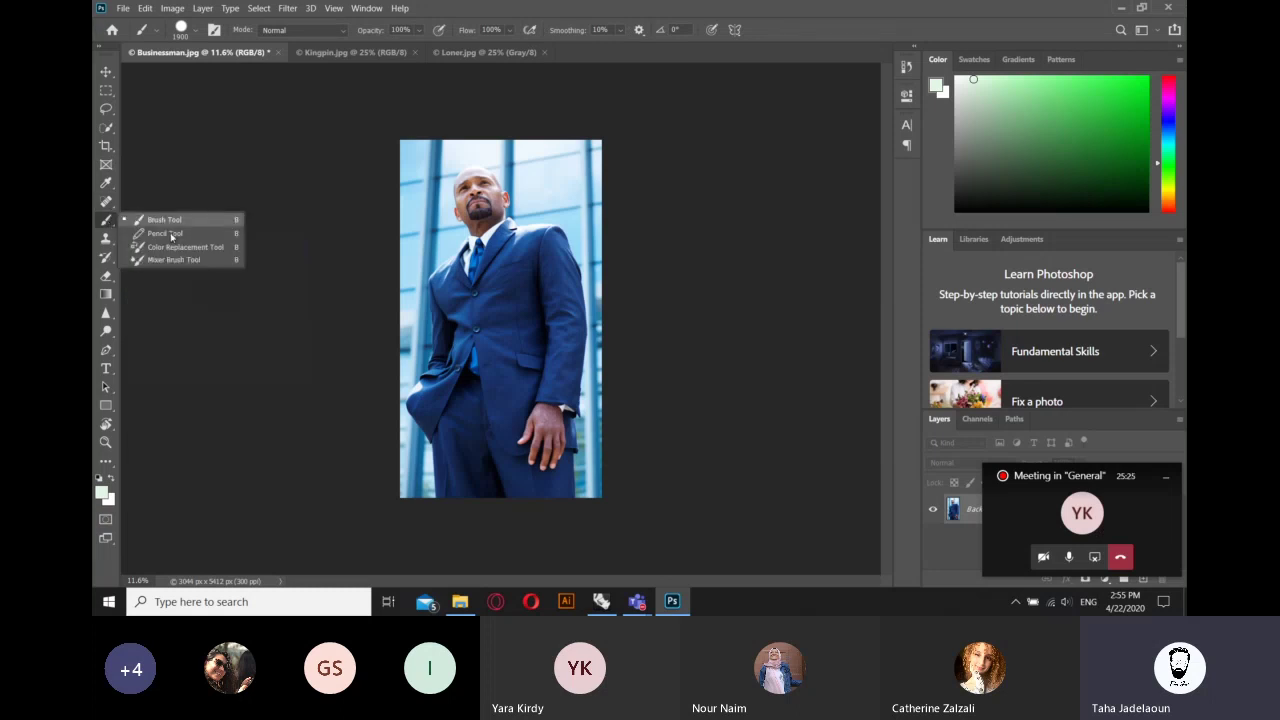
left_click(112, 220)
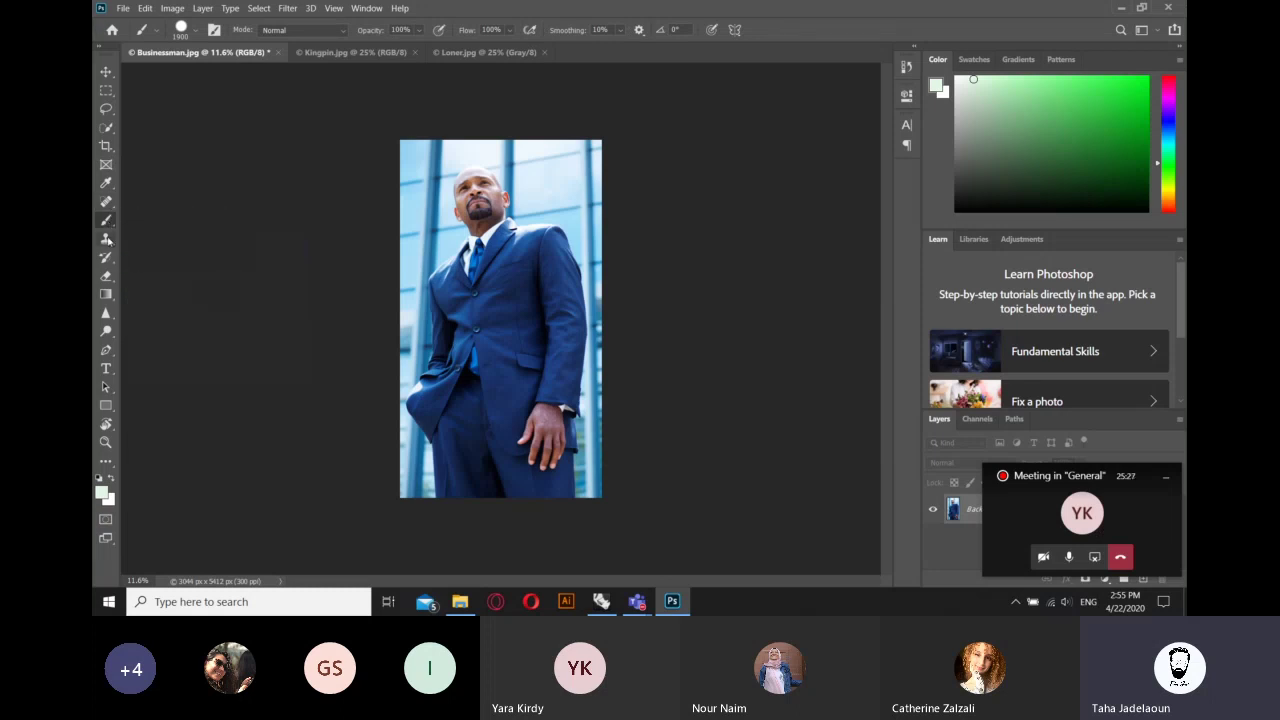
left_click(108, 240)
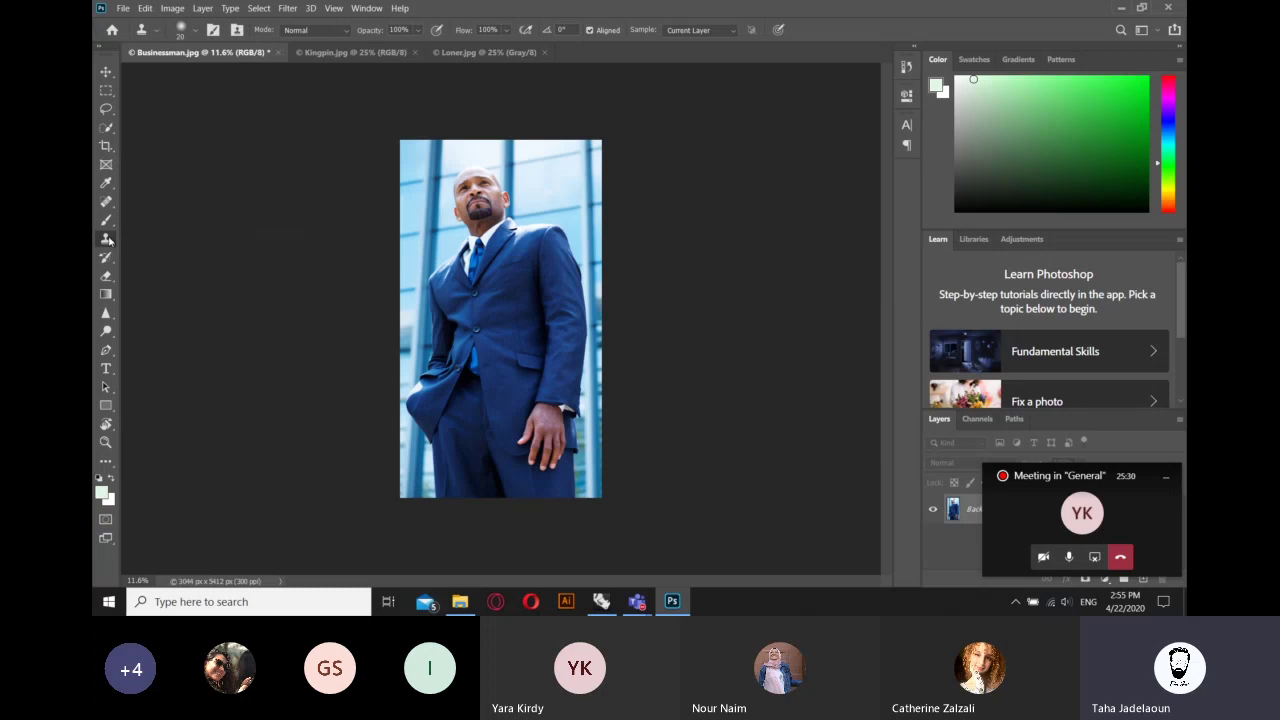
right_click(109, 241)
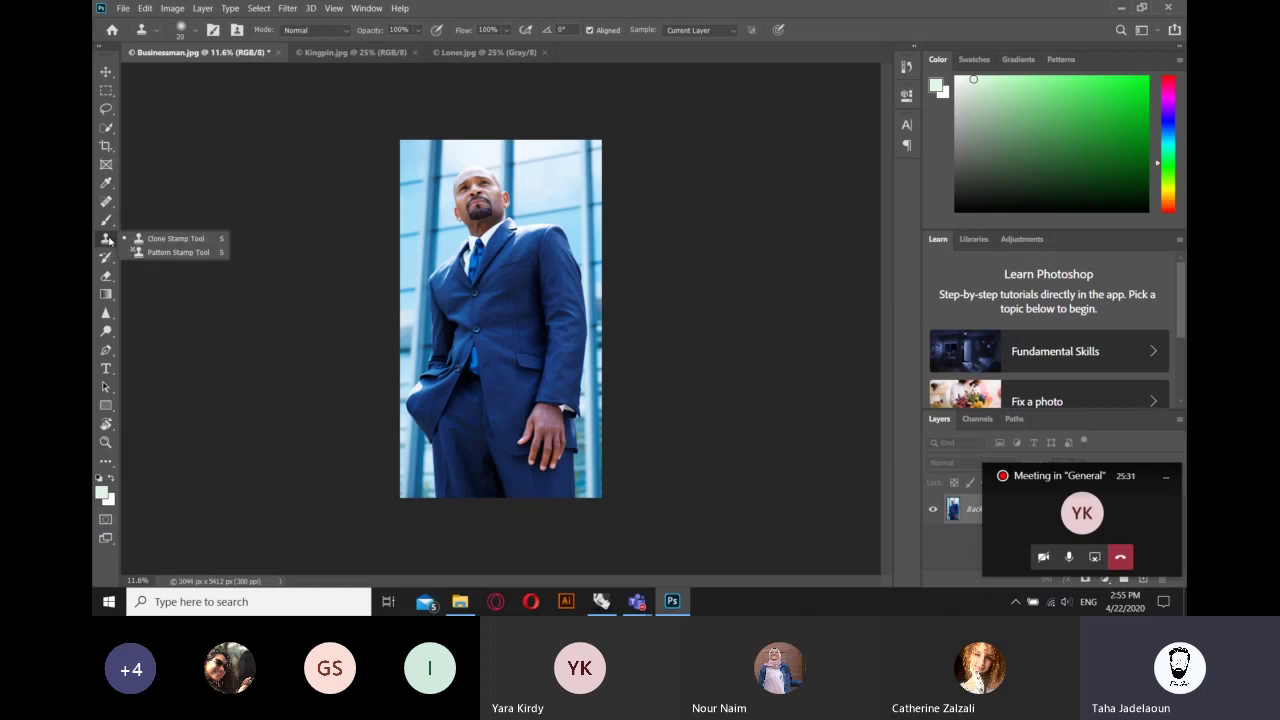
left_click(108, 240)
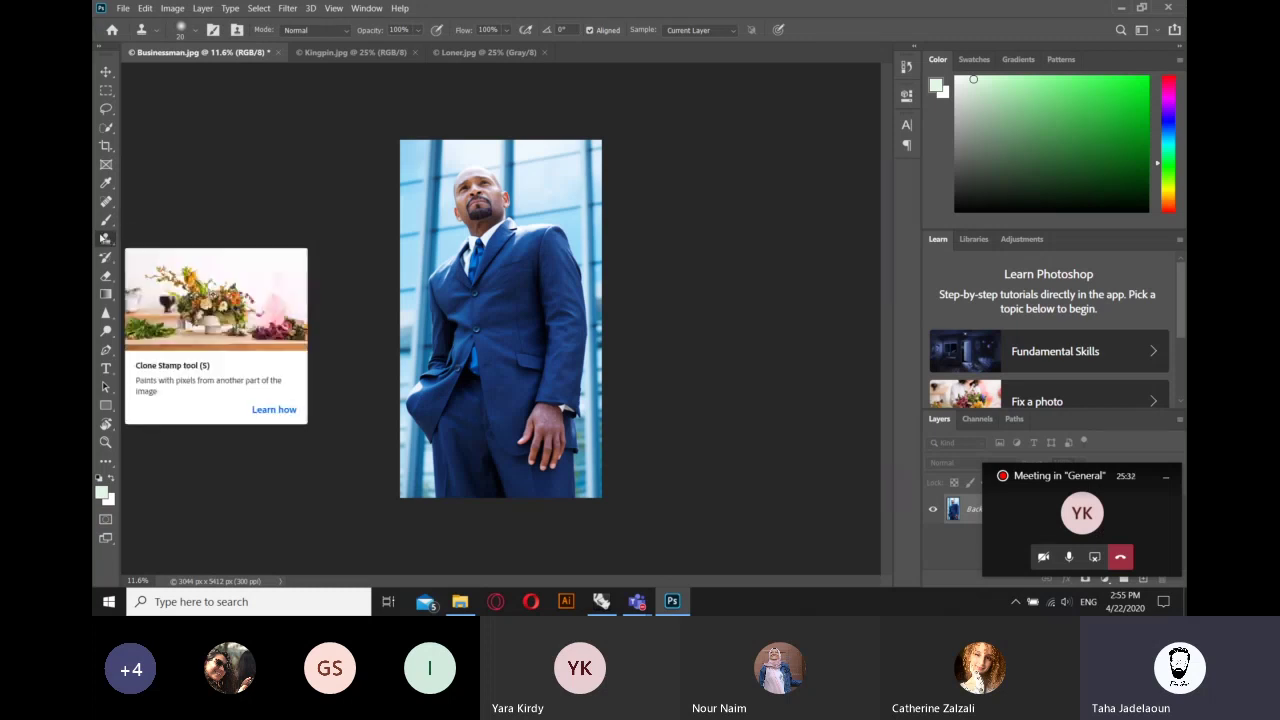
scroll(498, 188, "up", 1)
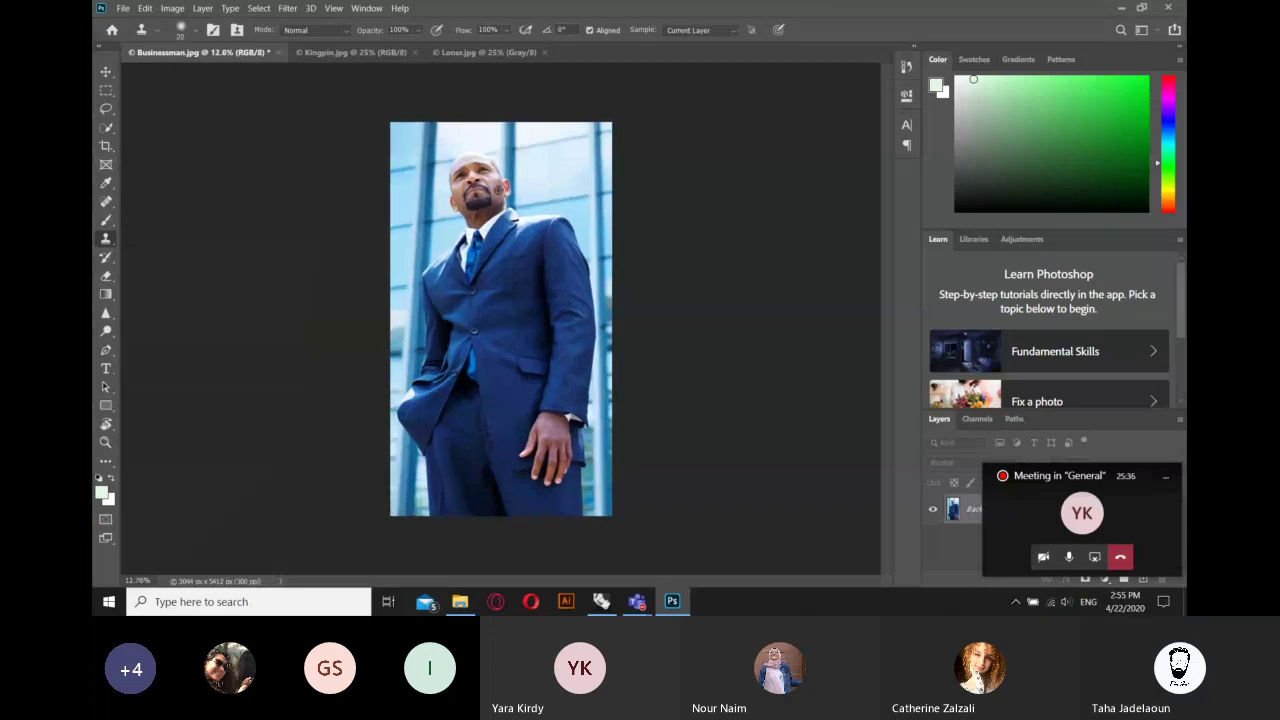
scroll(498, 188, "up", 2)
scroll(500, 185, "up", 5)
scroll(505, 180, "up", 1)
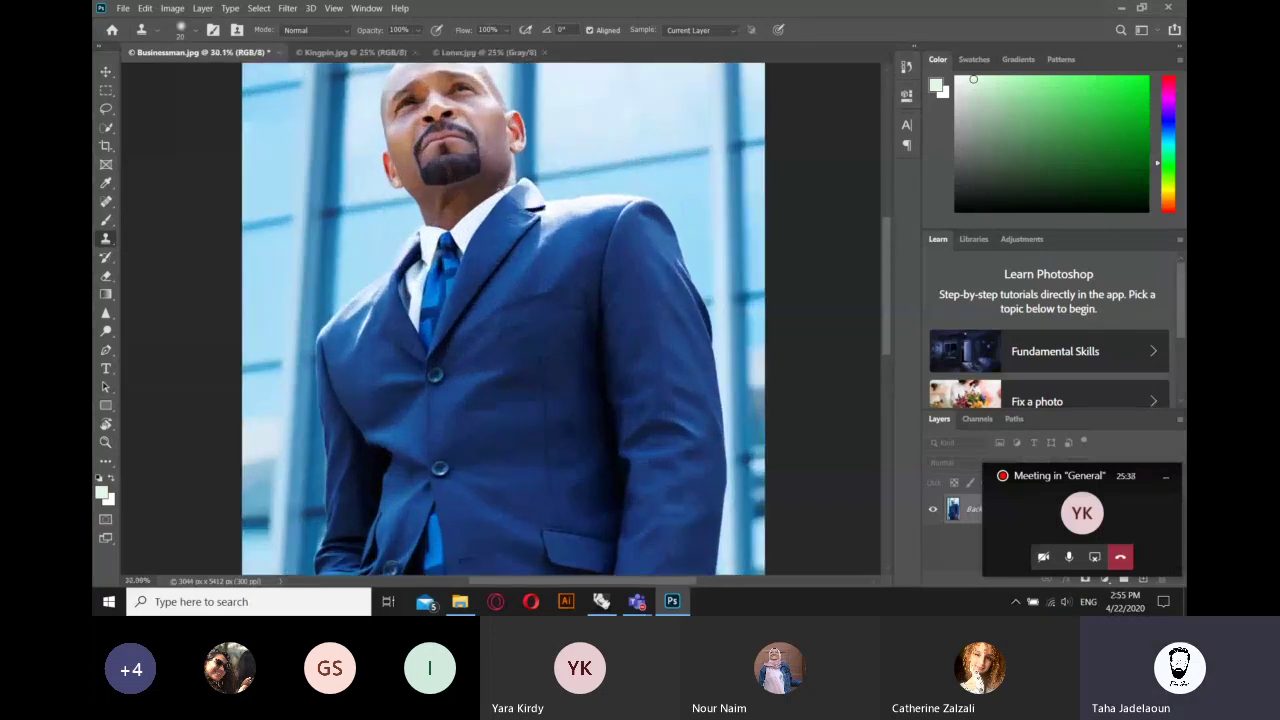
scroll(510, 178, "up", 2)
scroll(515, 175, "up", 2)
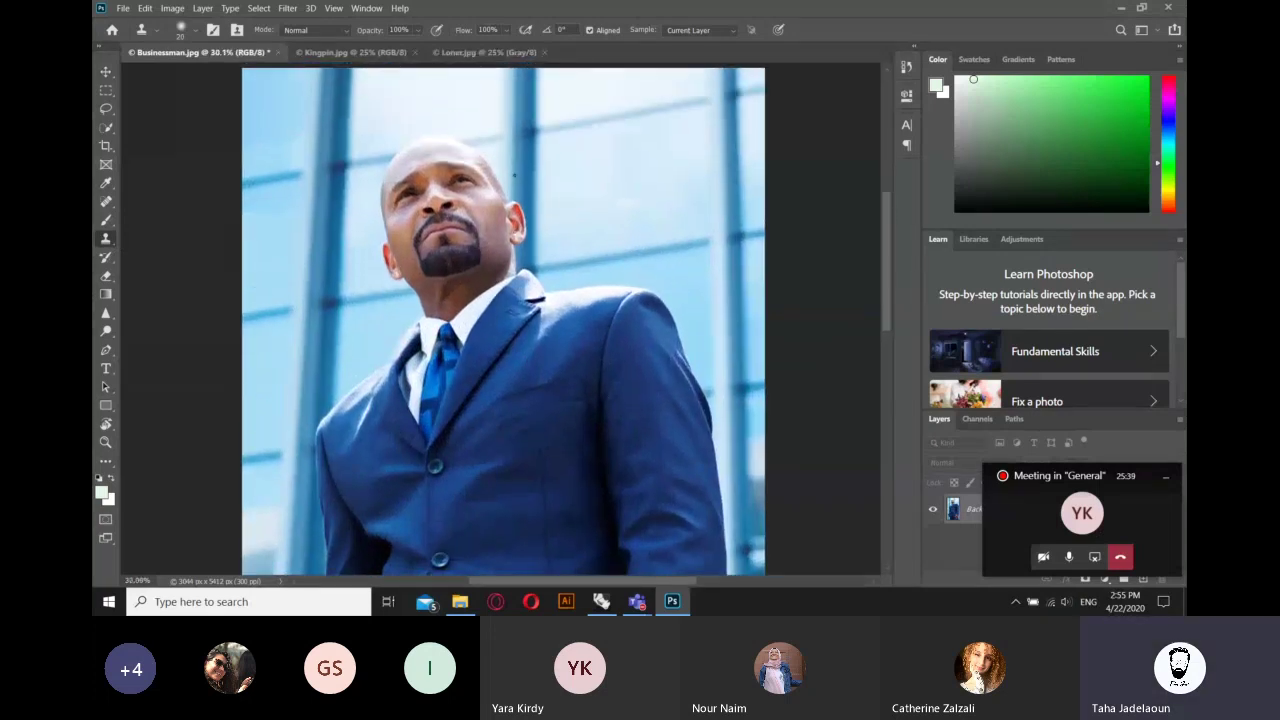
- Enlarge the Clone Stamp brush and paint cloned sky over the dark pillar beside the head
key("bracketright")
key("bracketright")
key("bracketright")
mouse_move(530, 156)
left_mouse_down()
mouse_move(533, 193)
mouse_move(528, 152)
left_mouse_up()
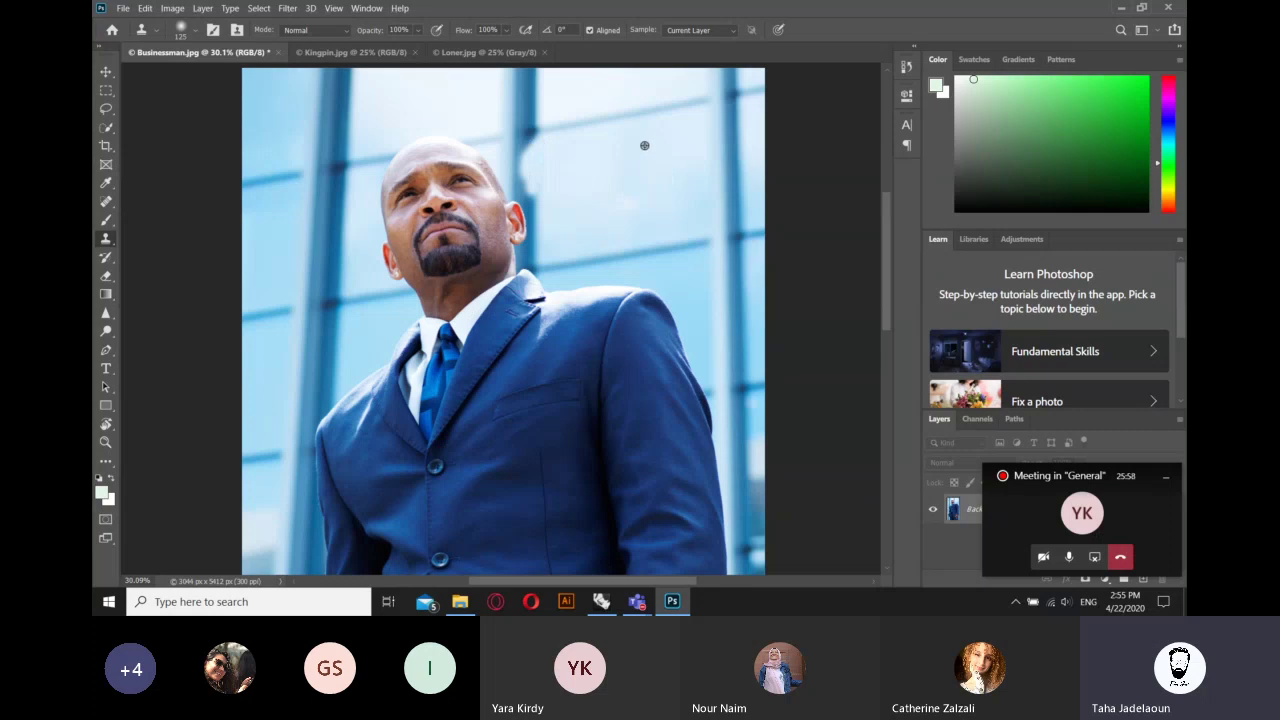
mouse_move(536, 146)
left_mouse_down()
mouse_move(523, 150)
mouse_move(518, 187)
mouse_move(520, 143)
mouse_move(537, 171)
left_mouse_up()
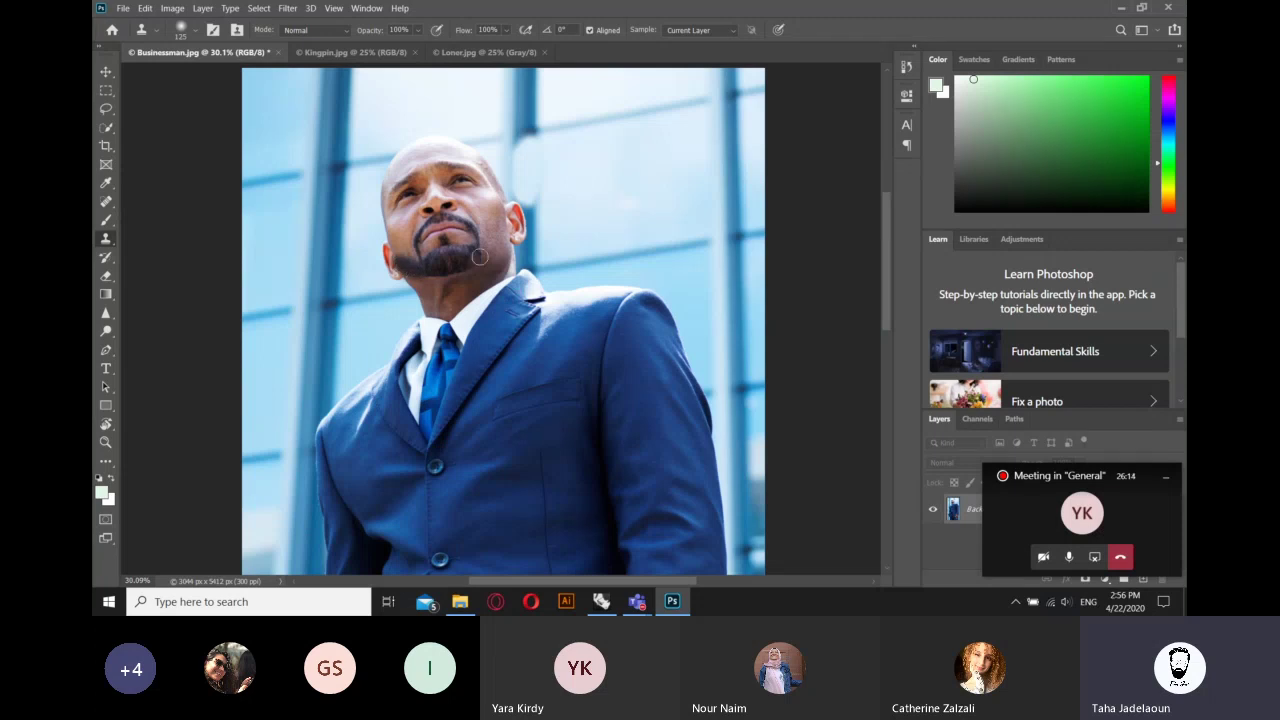
scroll(488, 251, "down", 2, "alt")
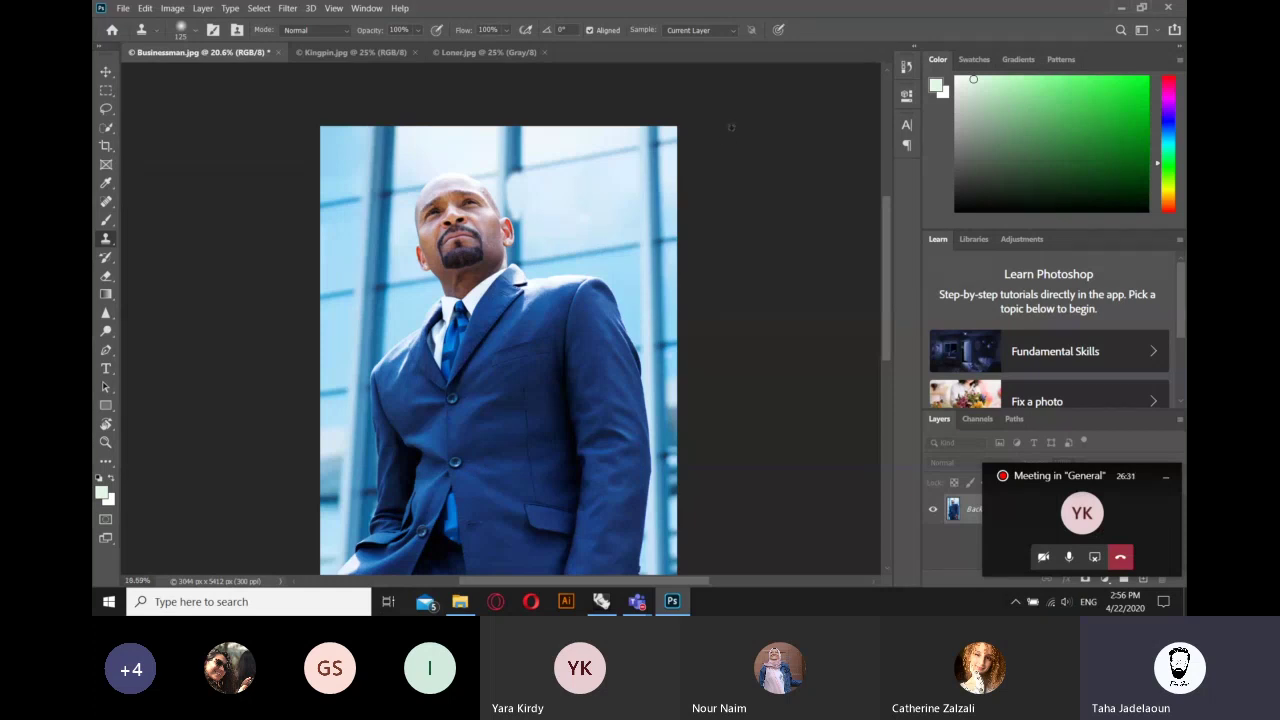
- Open and enlarge the History panel, stepping through the original, crop and clone states
scroll(731, 127, "down", 2)
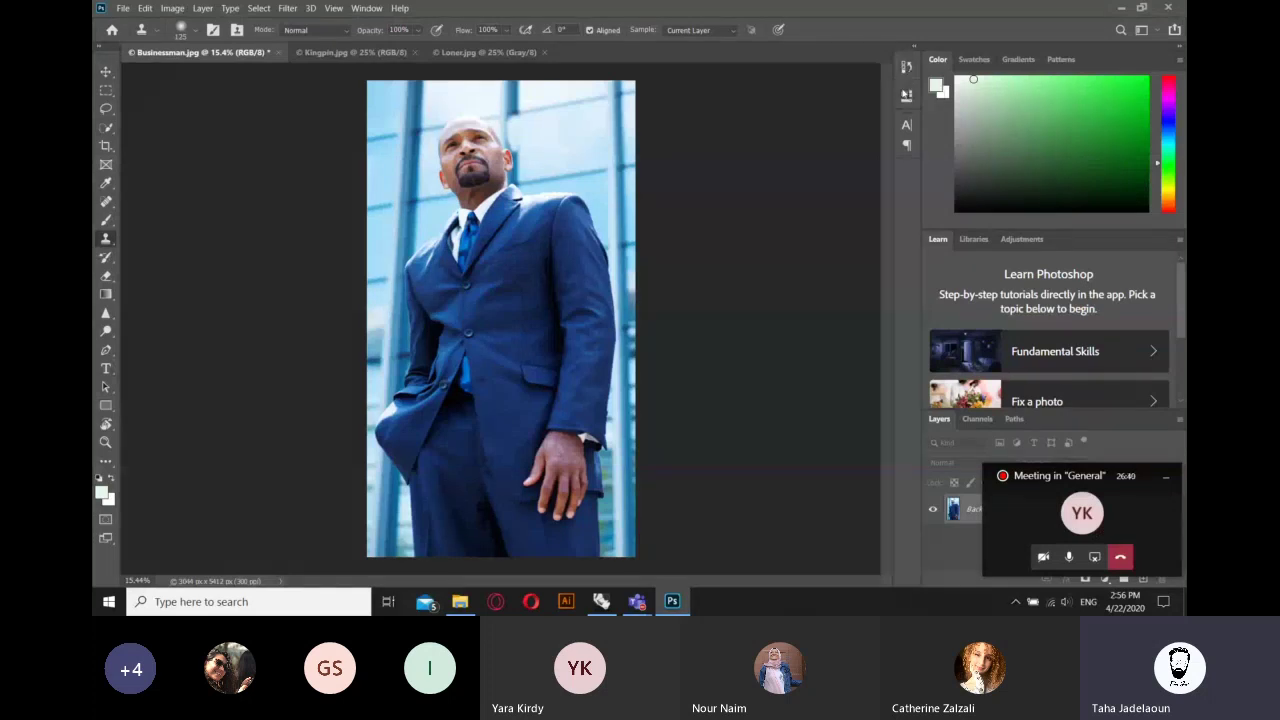
left_click(906, 94)
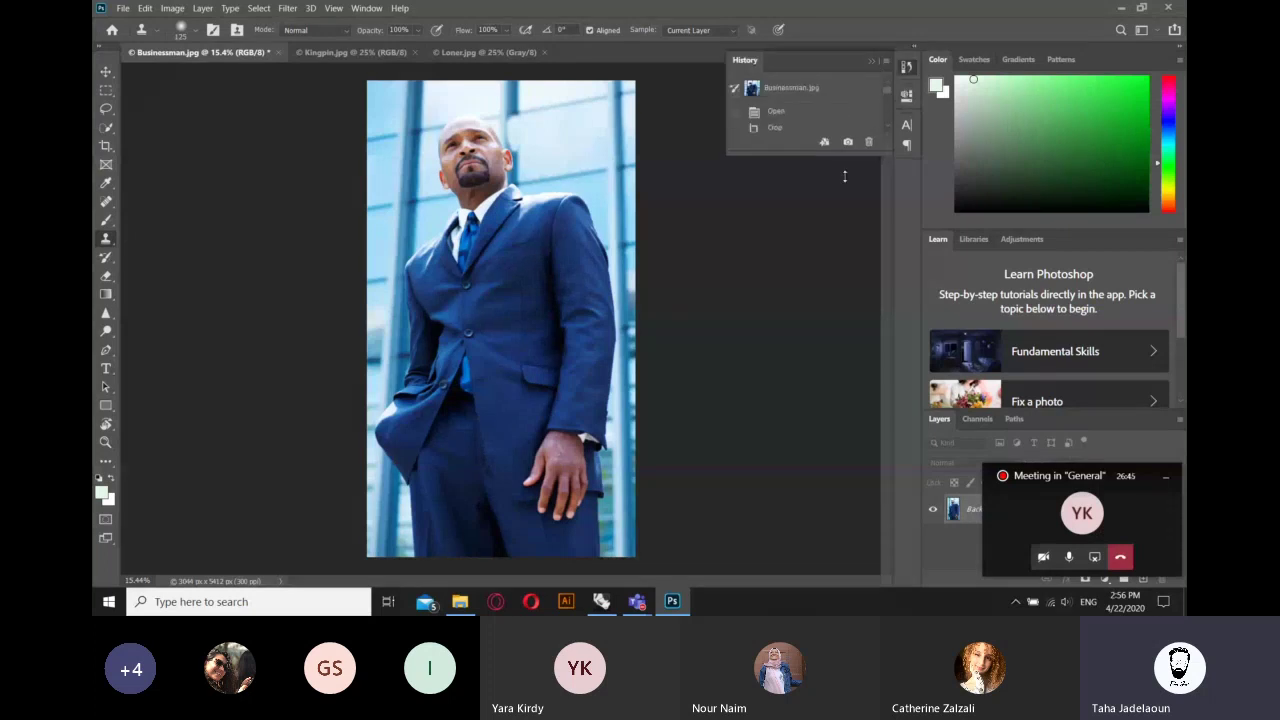
left_click_drag(844, 176, 848, 358)
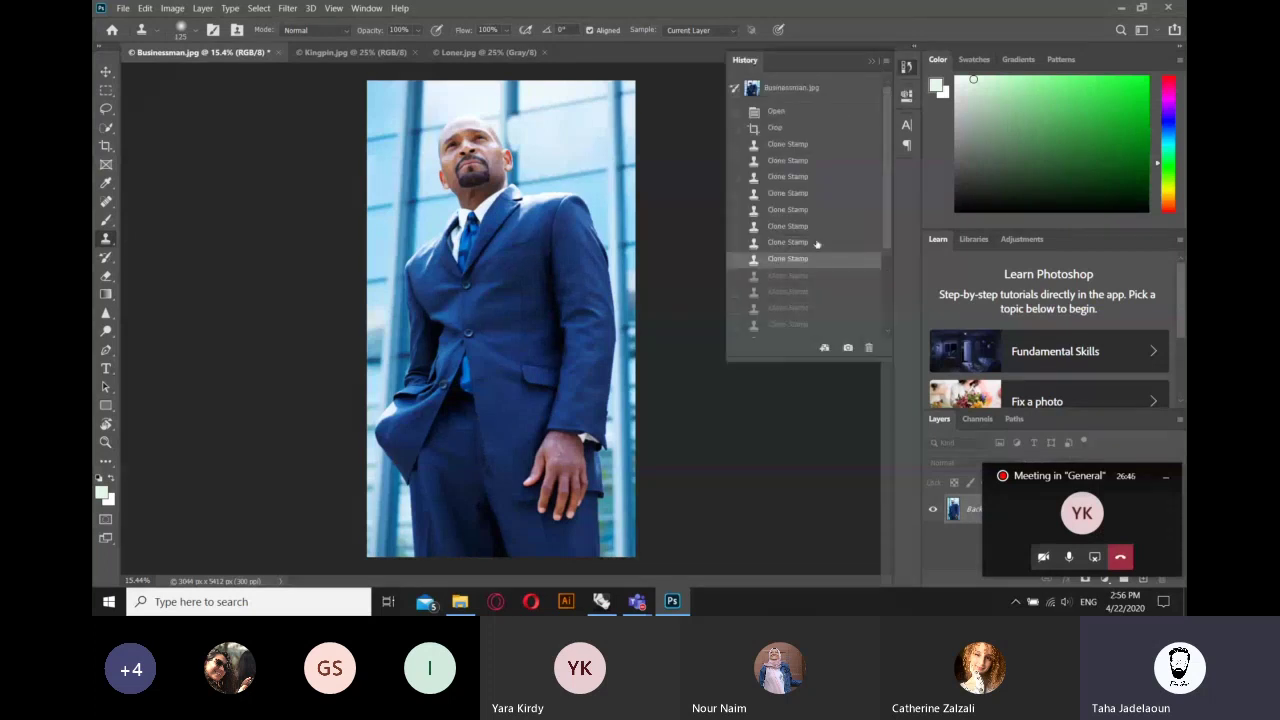
left_click(788, 112)
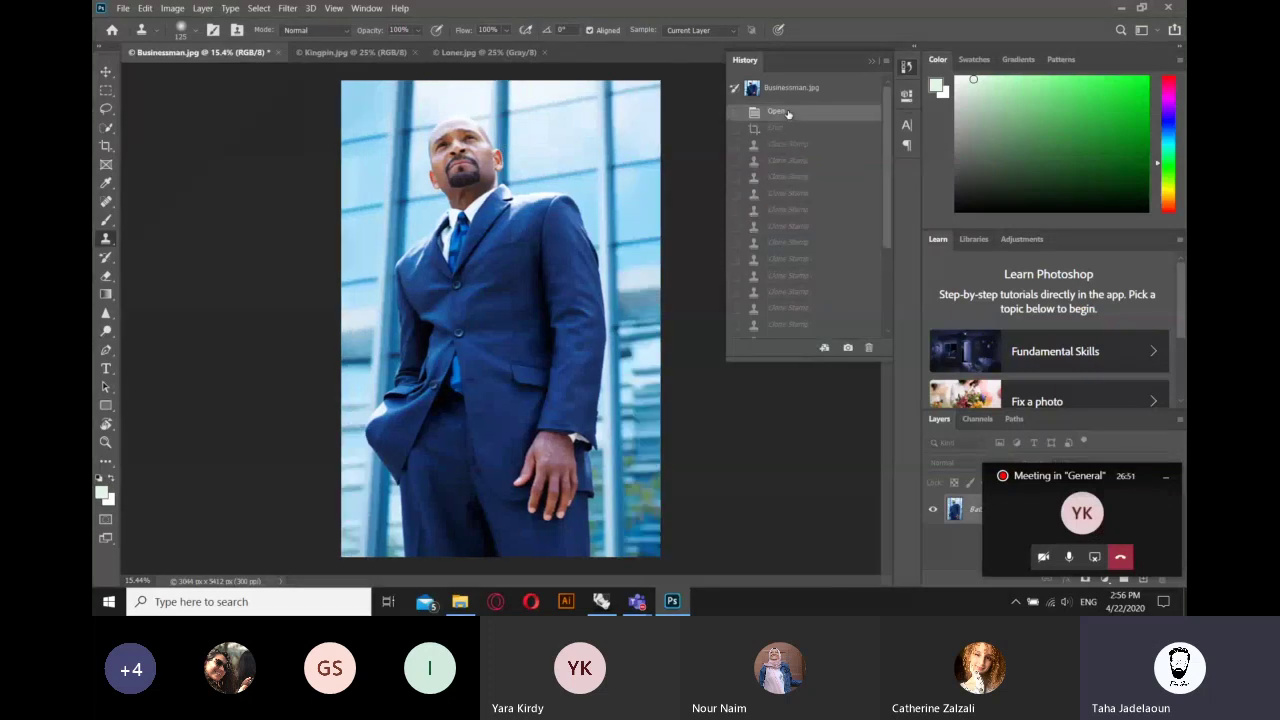
left_click(789, 129)
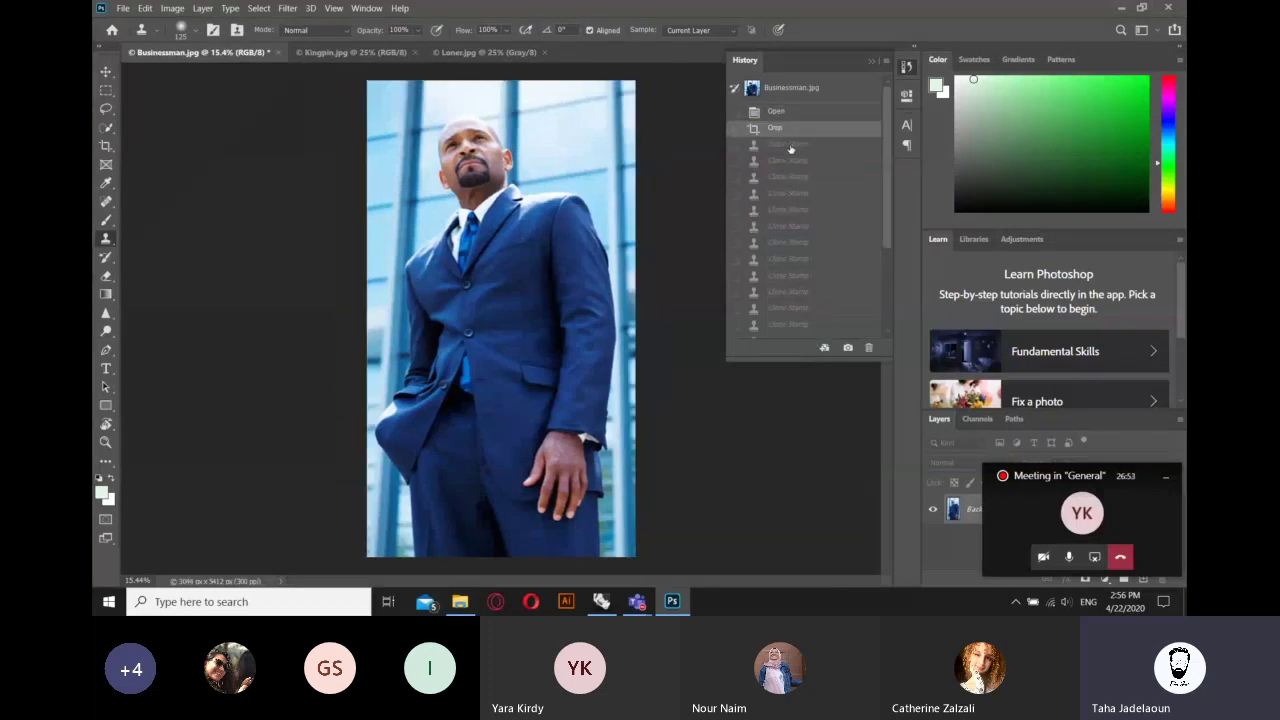
left_click(790, 145)
left_click(790, 209)
left_click(790, 291)
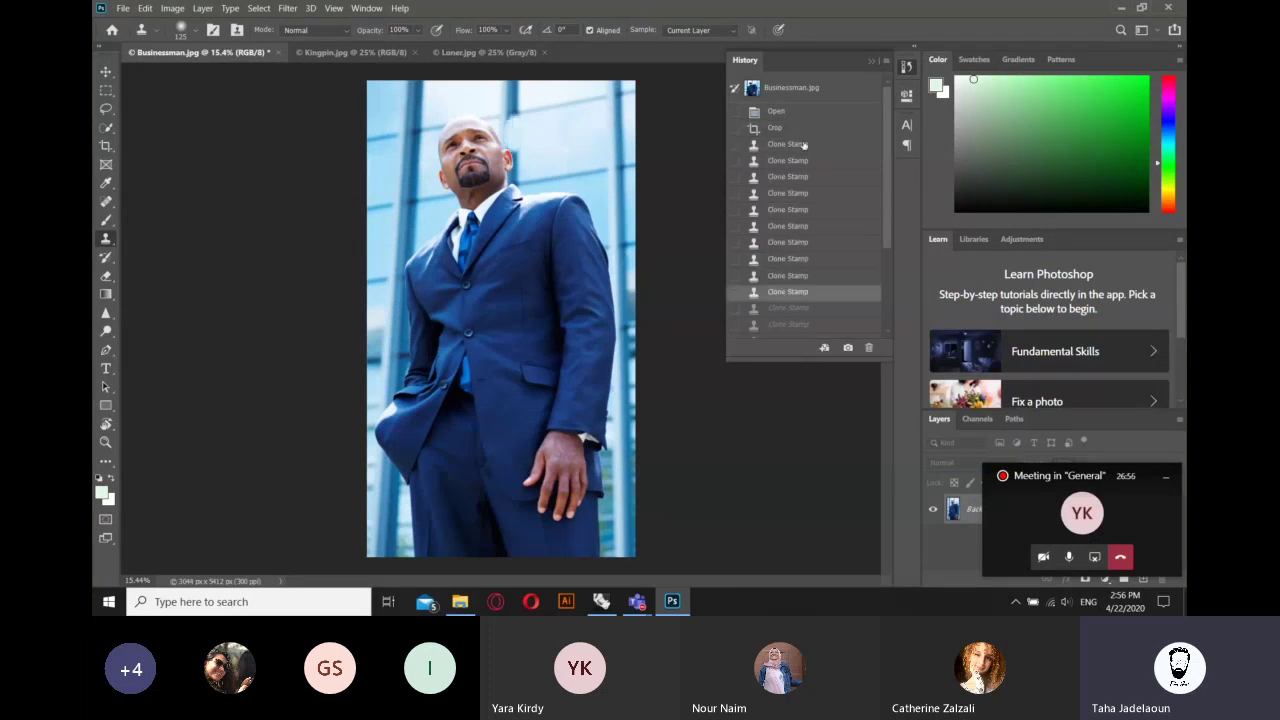
- Settle on the state right after cropping and collapse the History panel
left_click(803, 129)
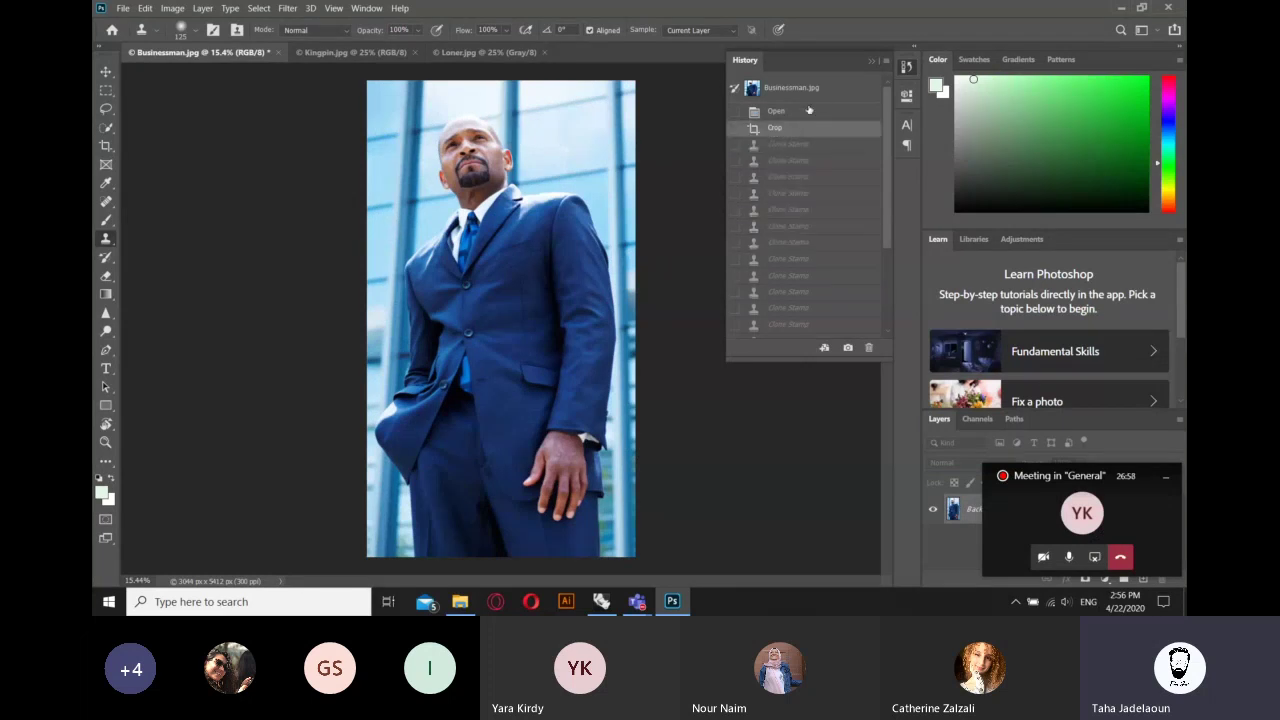
left_click(802, 116)
left_click(796, 129)
scroll(796, 129, "down", 2)
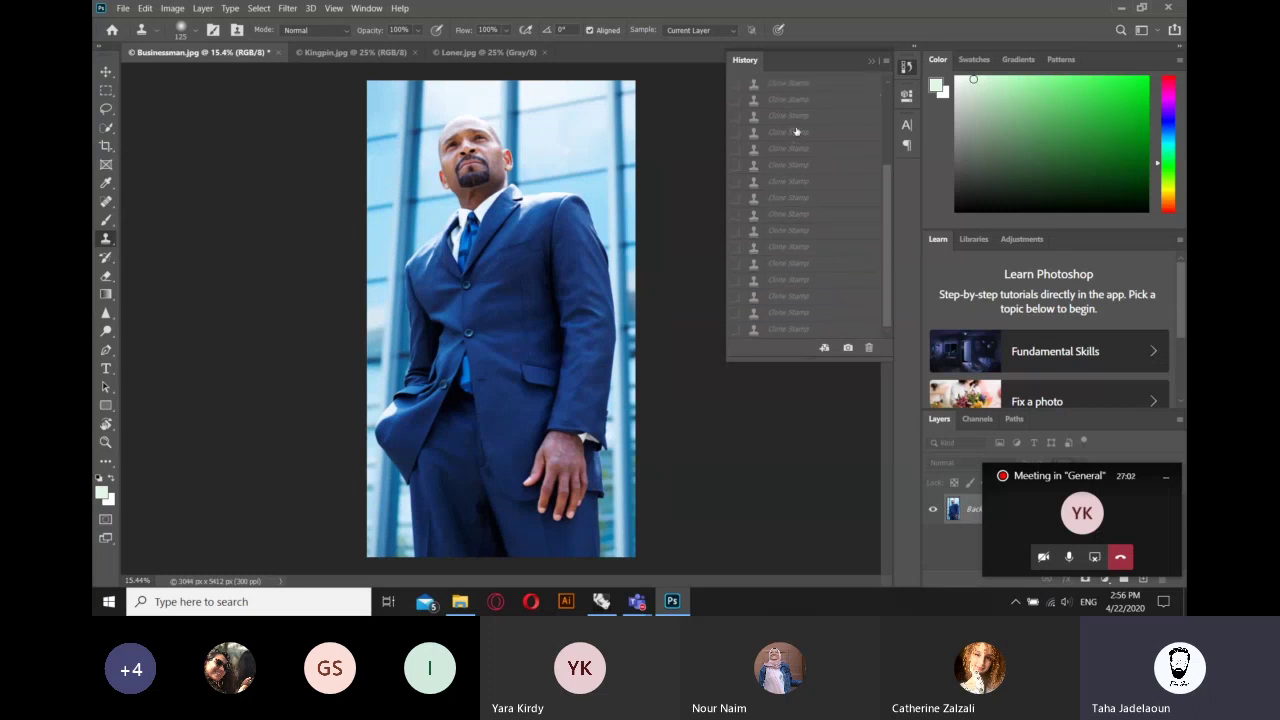
scroll(796, 130, "up", 2)
left_click(873, 61)
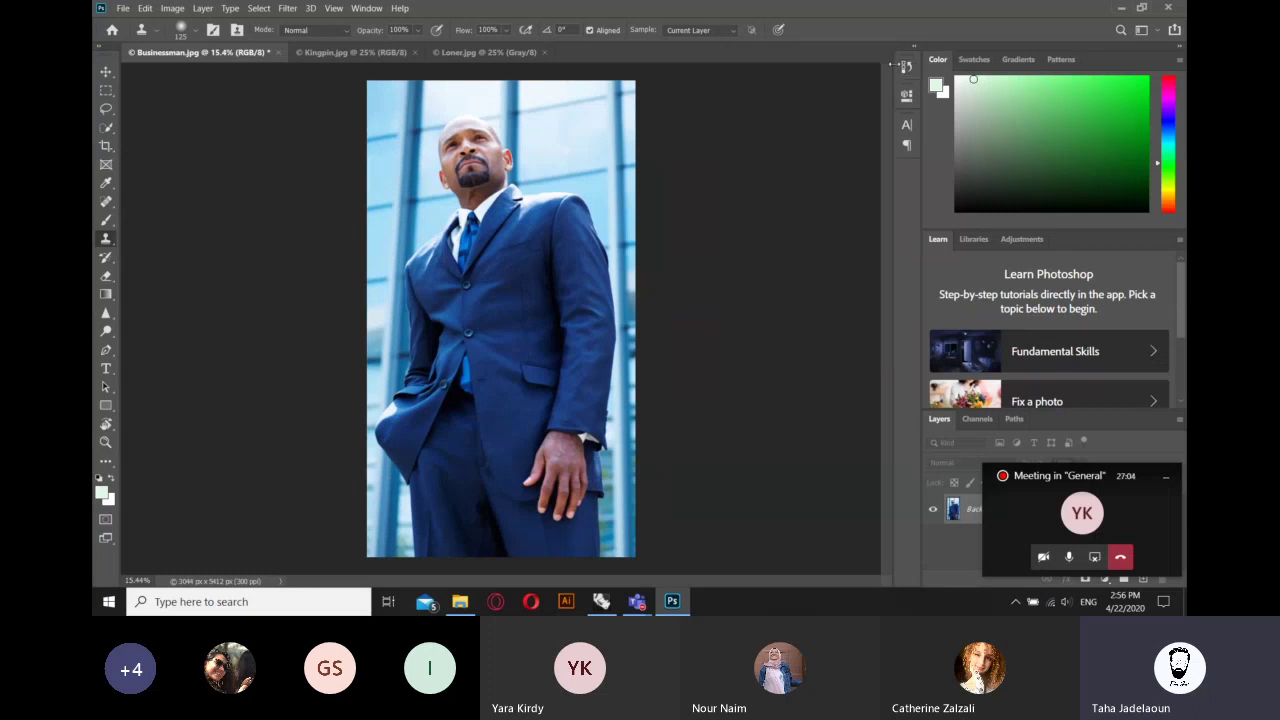
- Show the History panel from the Window menu and revert to the Open snapshot
left_click(367, 8)
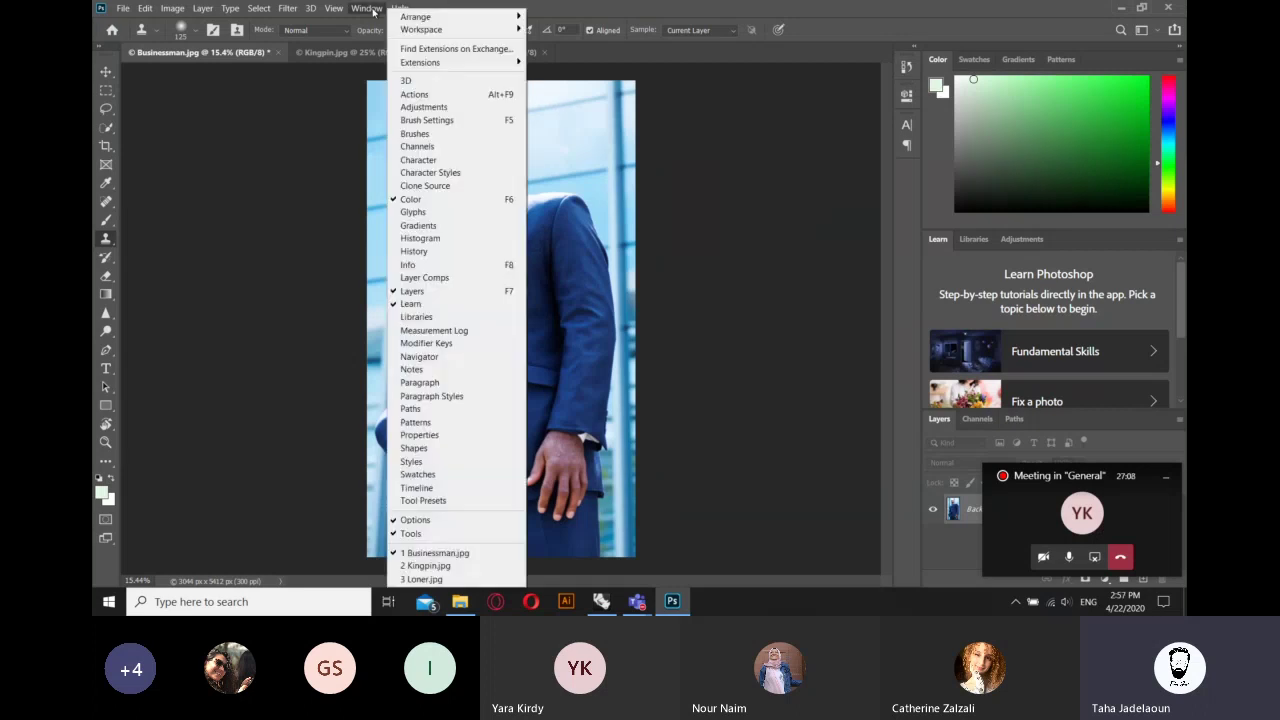
left_click(477, 255)
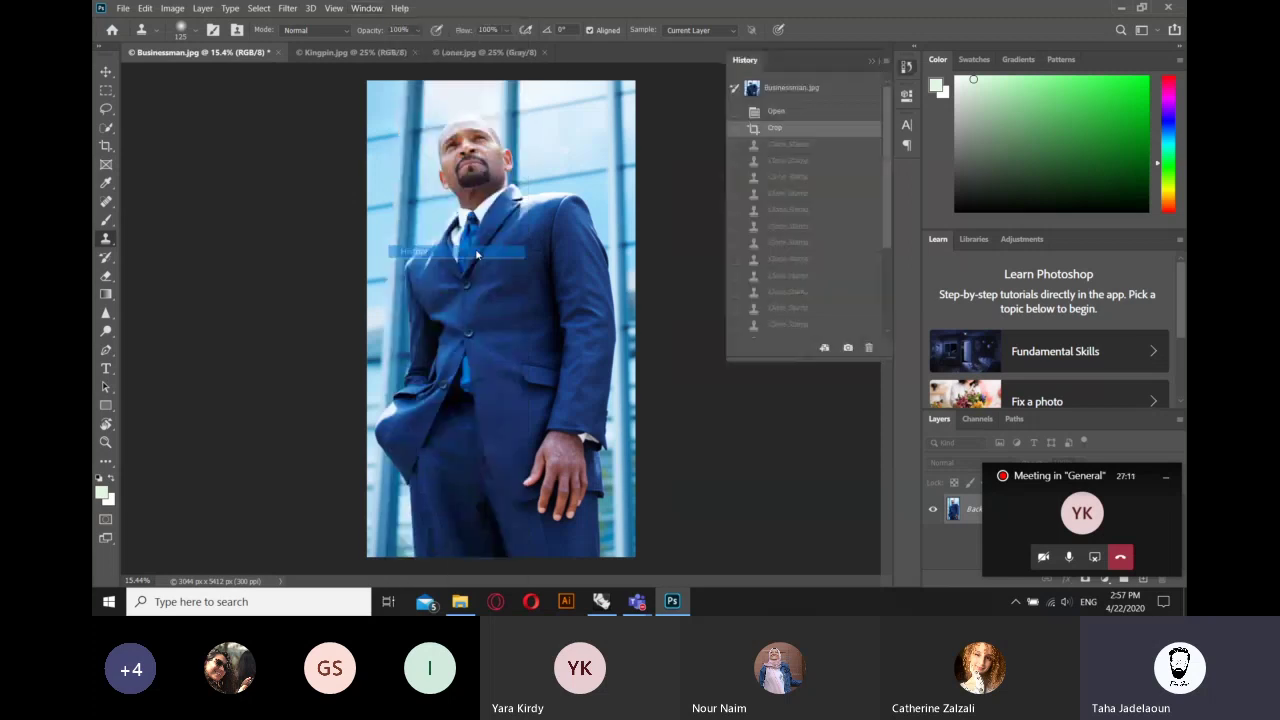
left_click(377, 7)
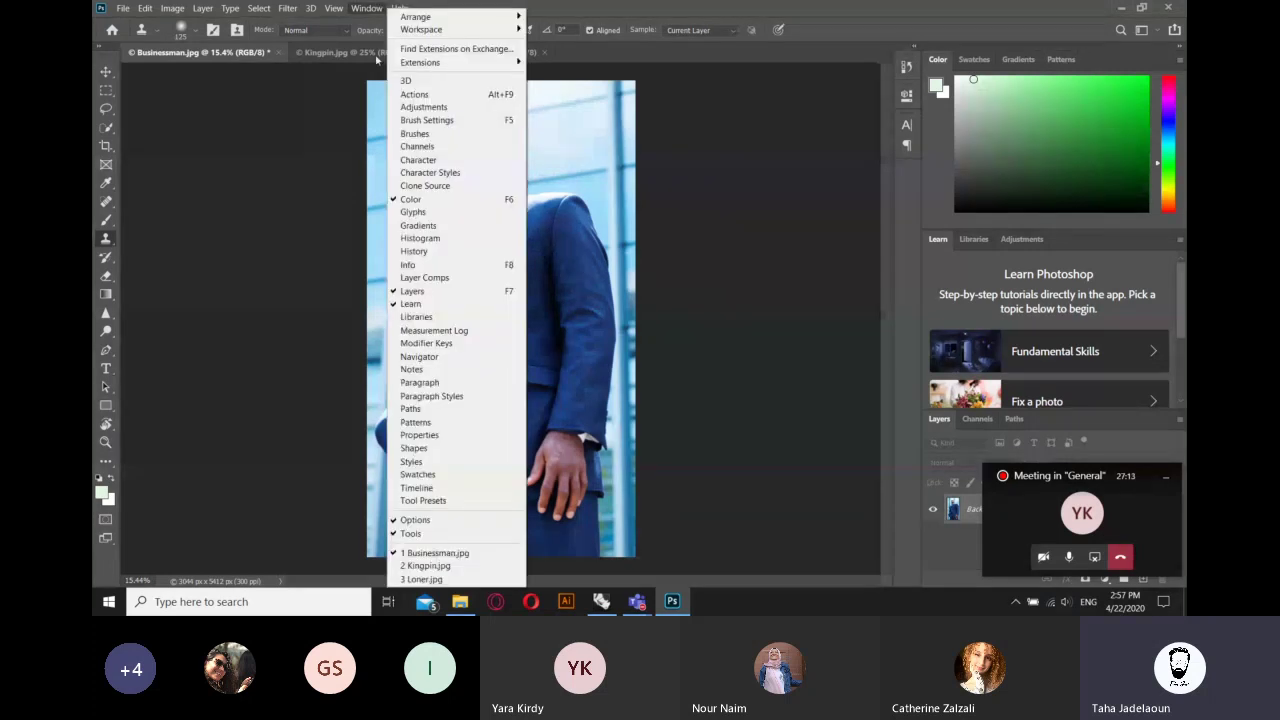
left_click(460, 252)
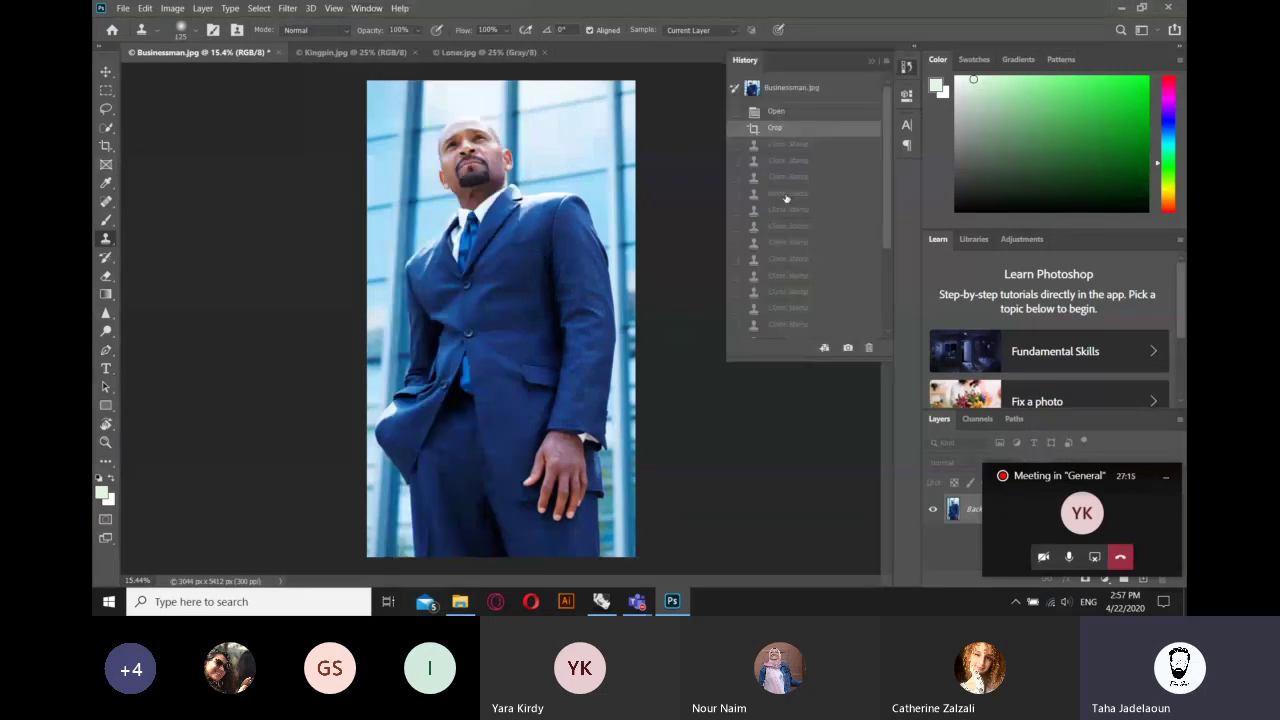
left_click(816, 91)
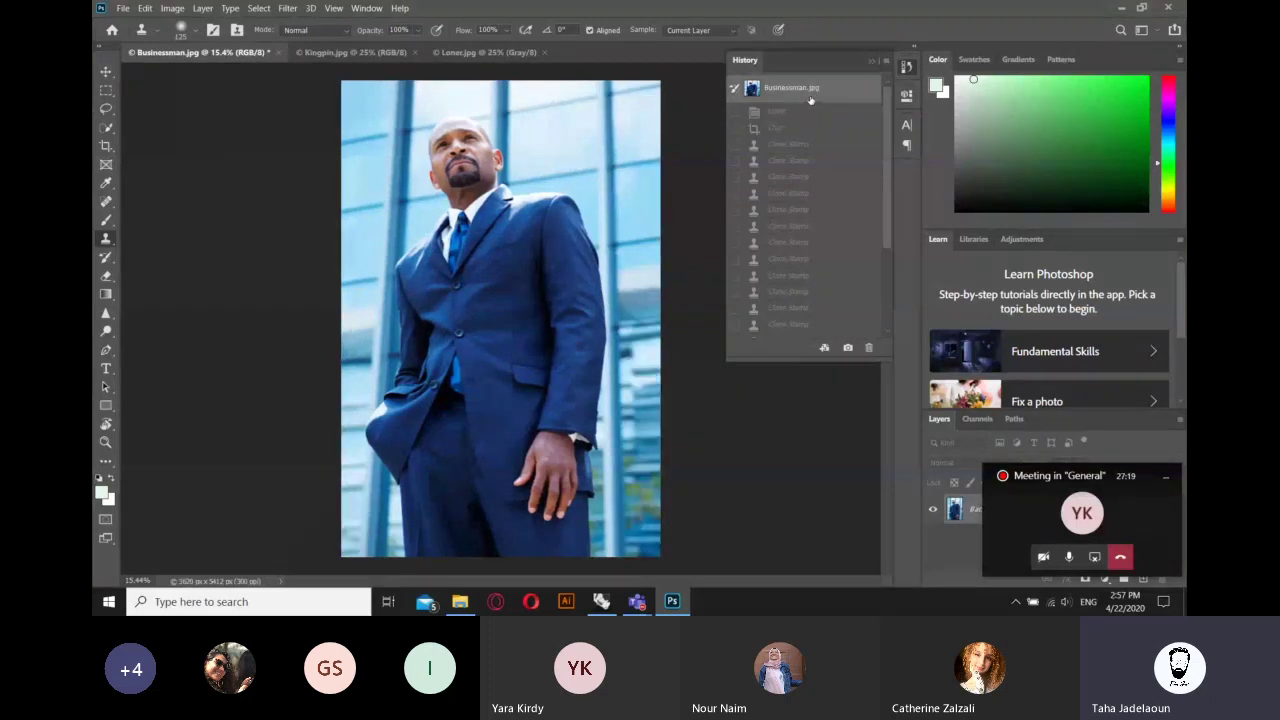
- Check the latest clone edit, then revert to the opened state and close History
scroll(814, 151, "down", 3)
scroll(810, 150, "down", 2)
left_click(802, 329)
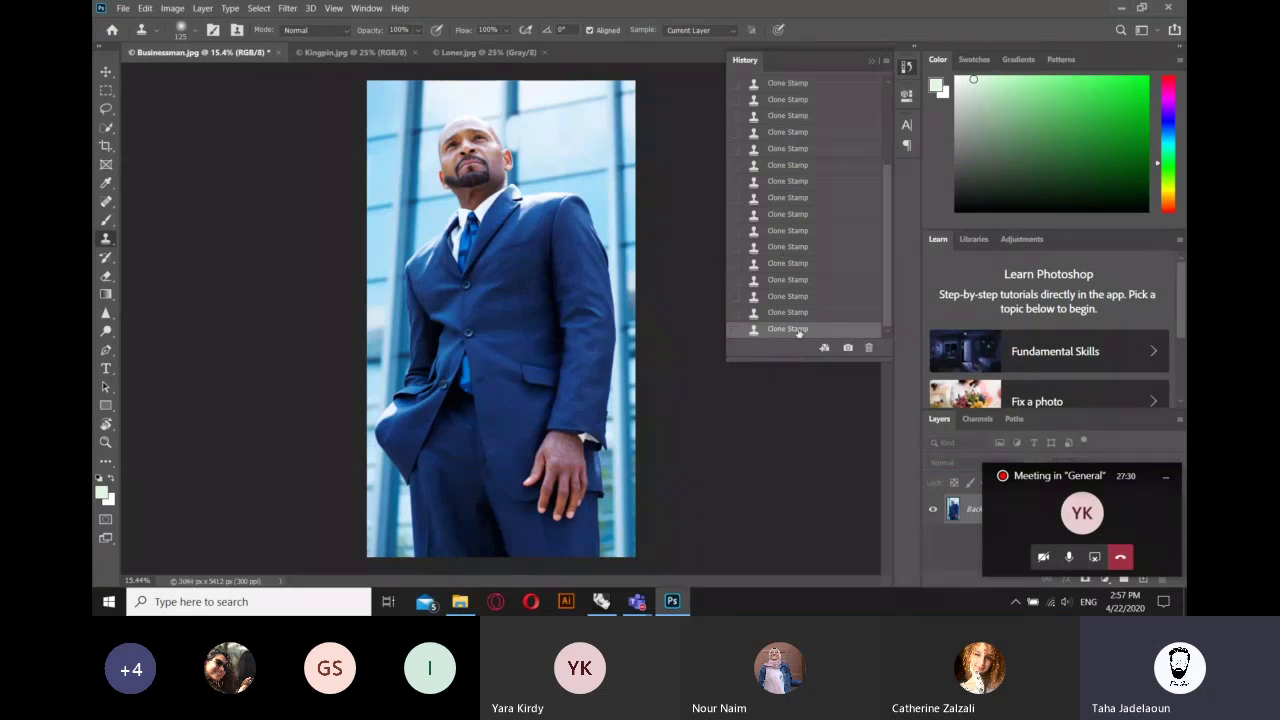
scroll(828, 116, "up", 5)
left_click(828, 113)
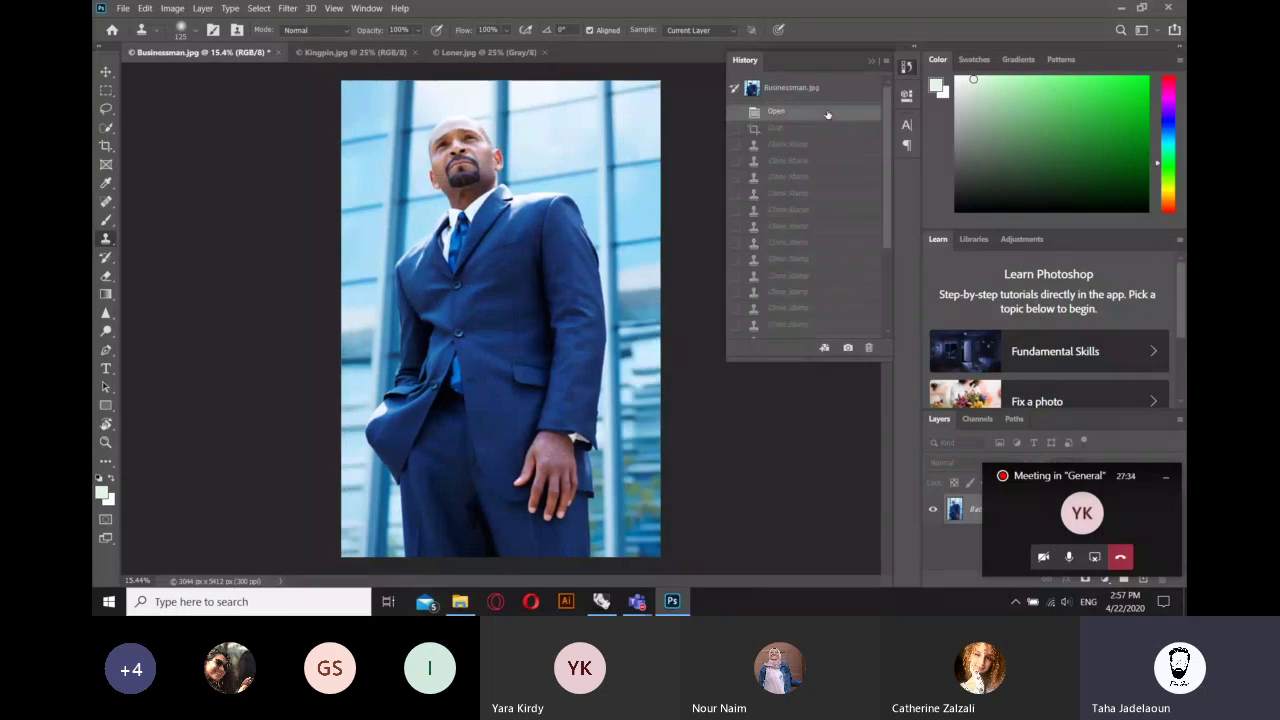
left_click(870, 63)
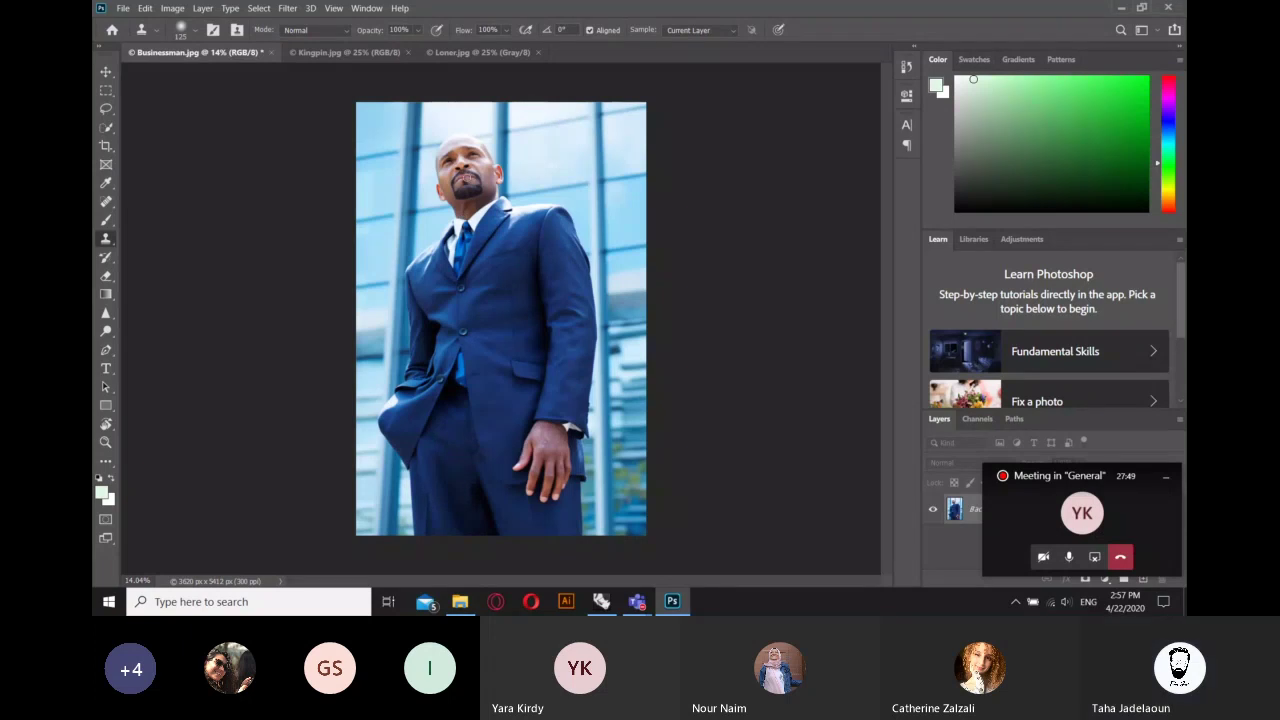
- Zoom and pan onto the businessman's face and select the Lasso tool
scroll(500, 187, "up", 2)
scroll(500, 187, "up", 2)
scroll(500, 187, "up", 2)
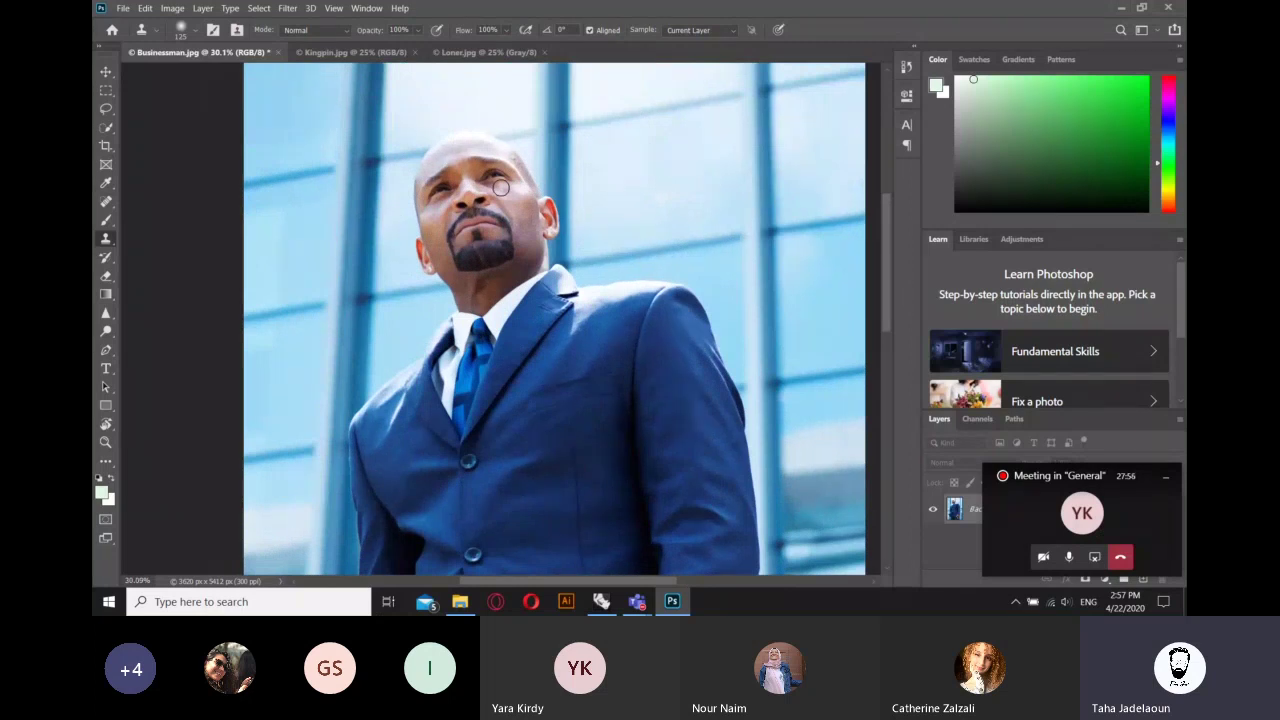
scroll(500, 187, "right", 2)
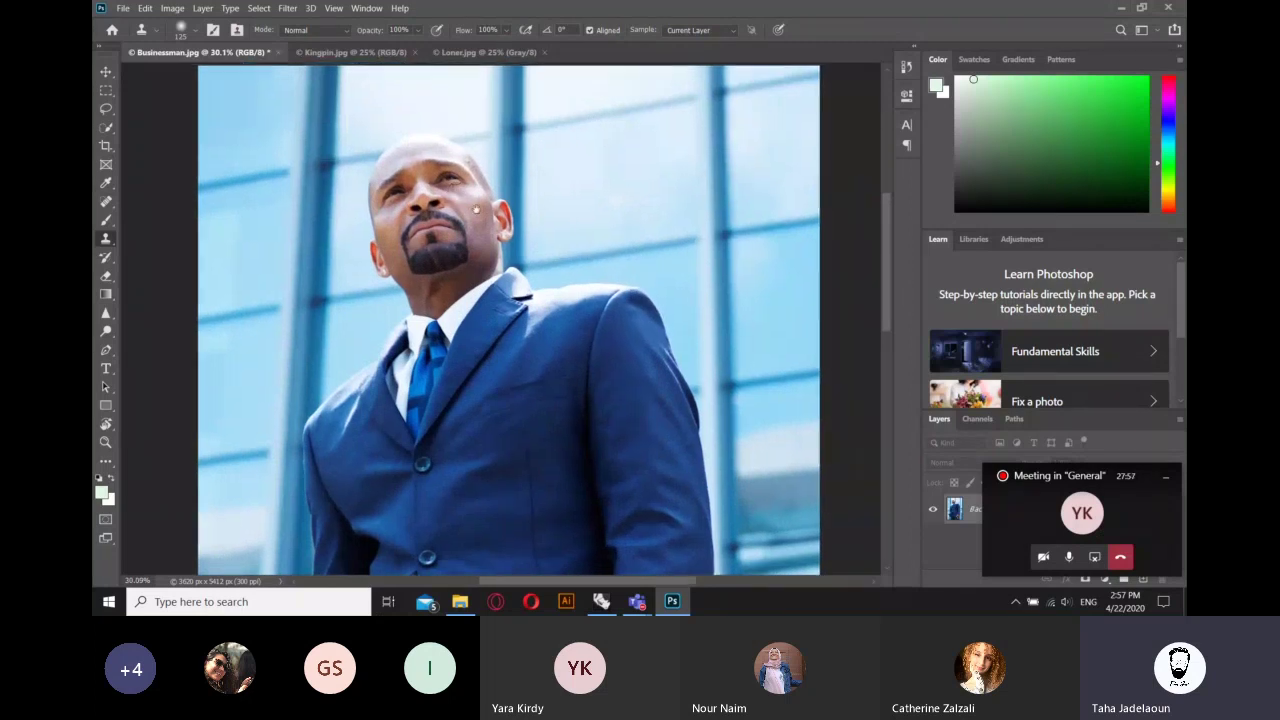
scroll(476, 208, "right", 2)
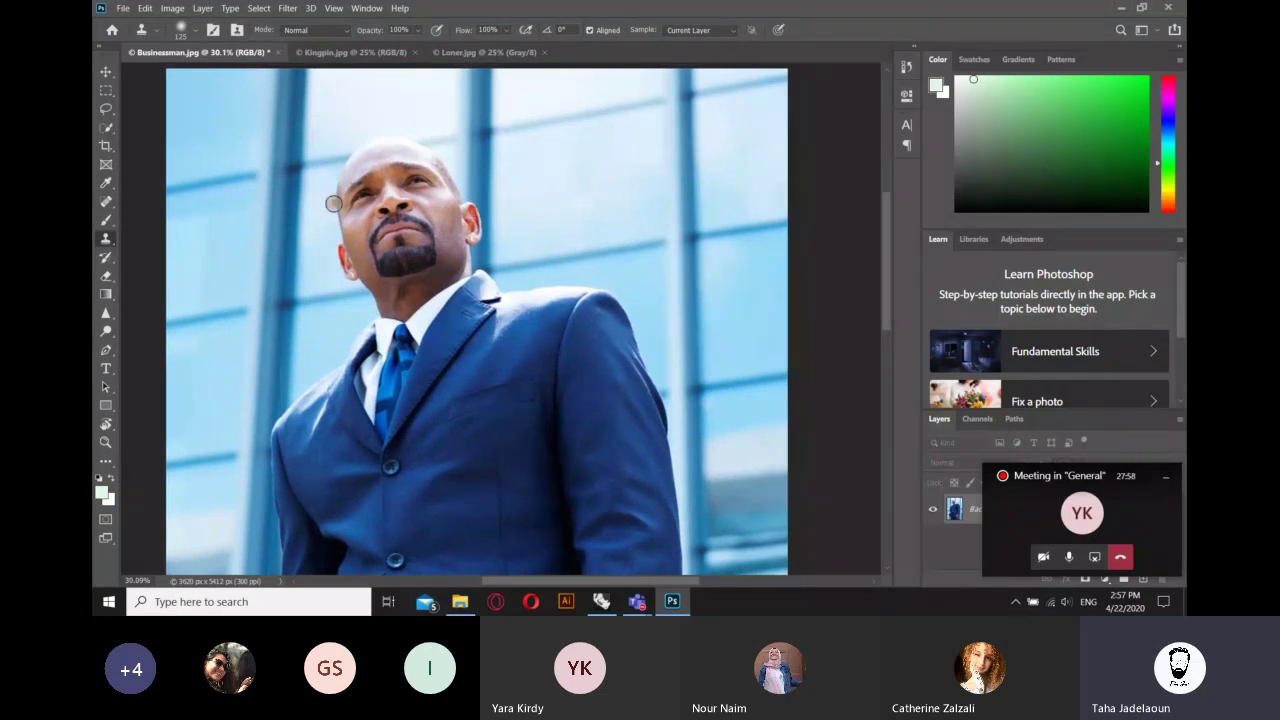
left_click(107, 110)
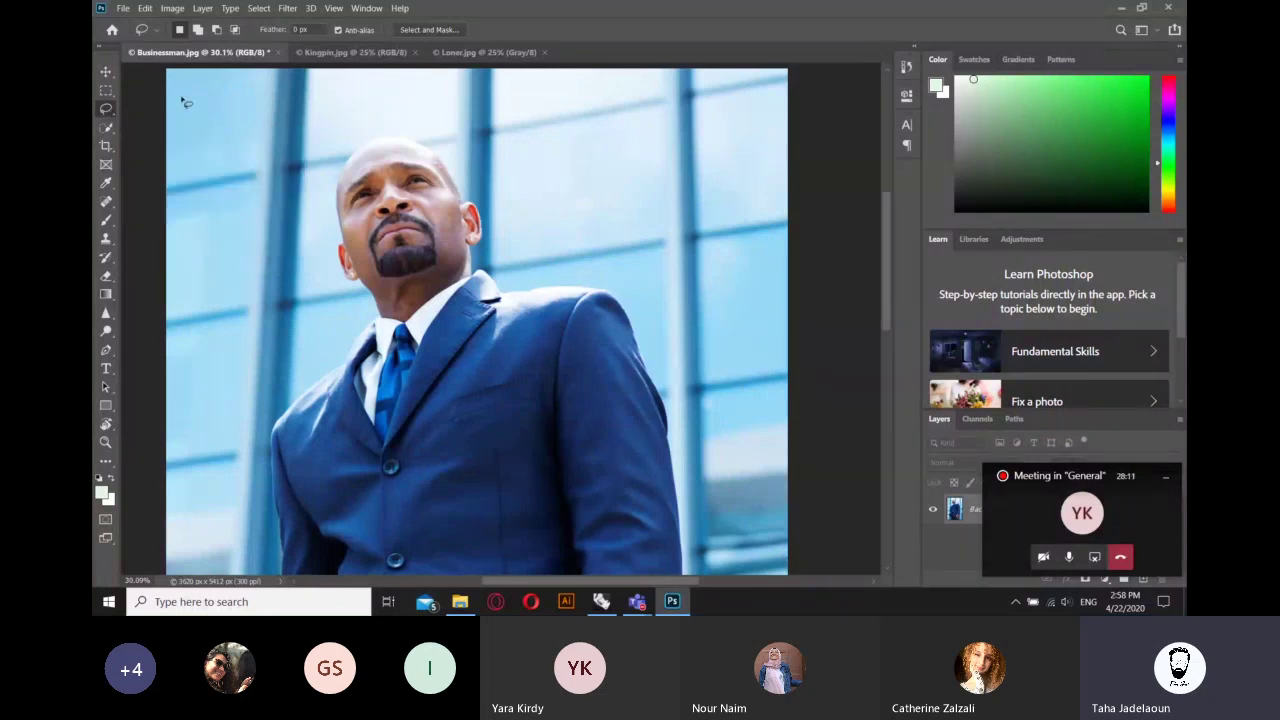
- Review the lasso variants, keep the freehand Lasso, and switch to the Kingpin.jpg tab
right_click(106, 110)
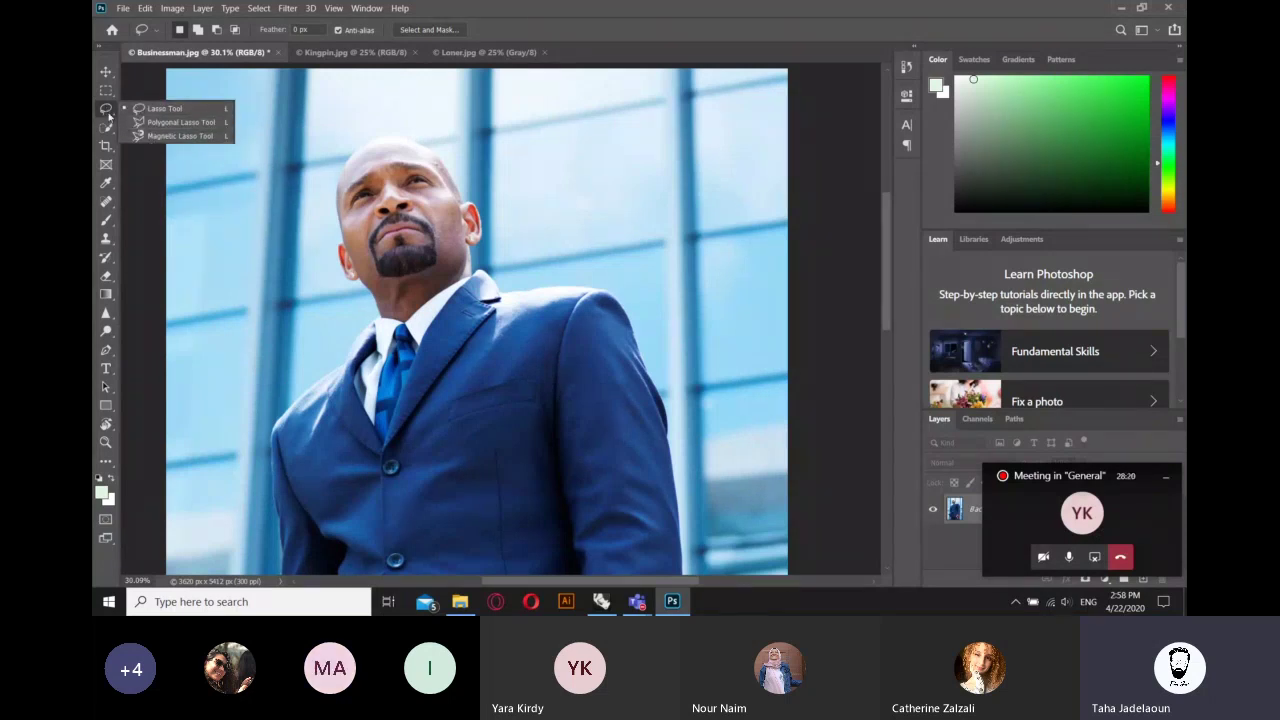
left_click(168, 108)
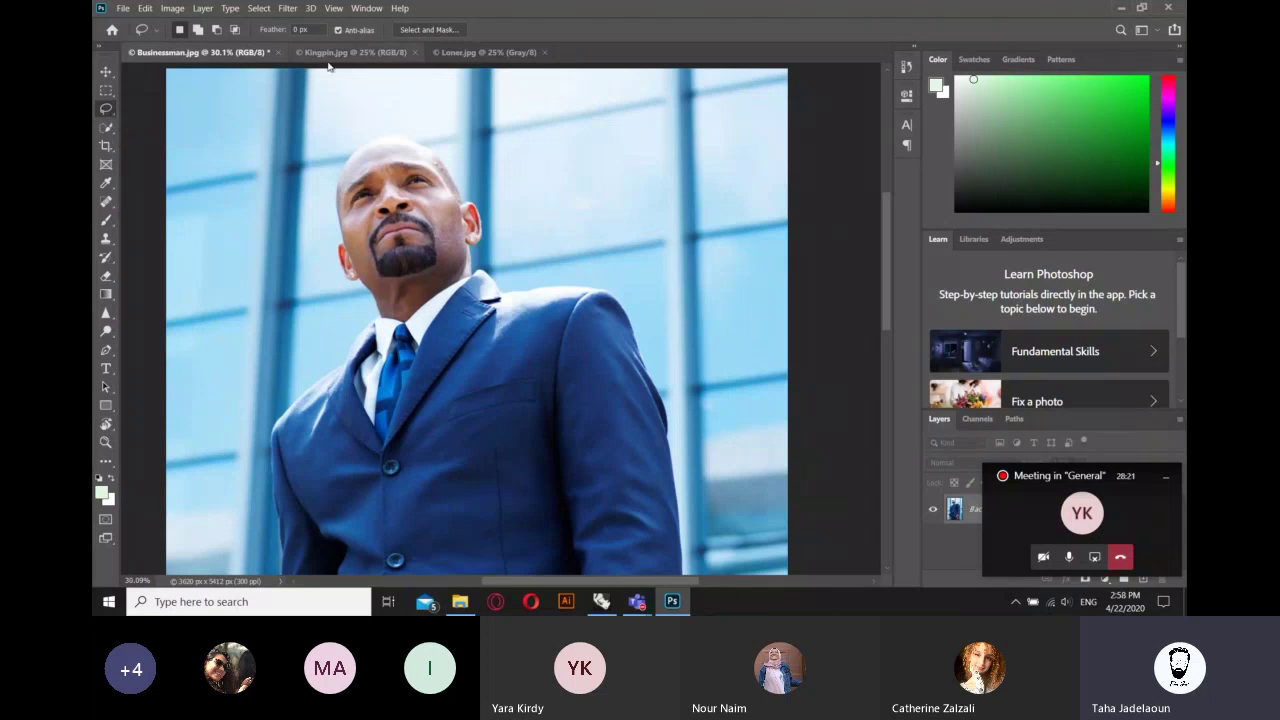
left_click(350, 52)
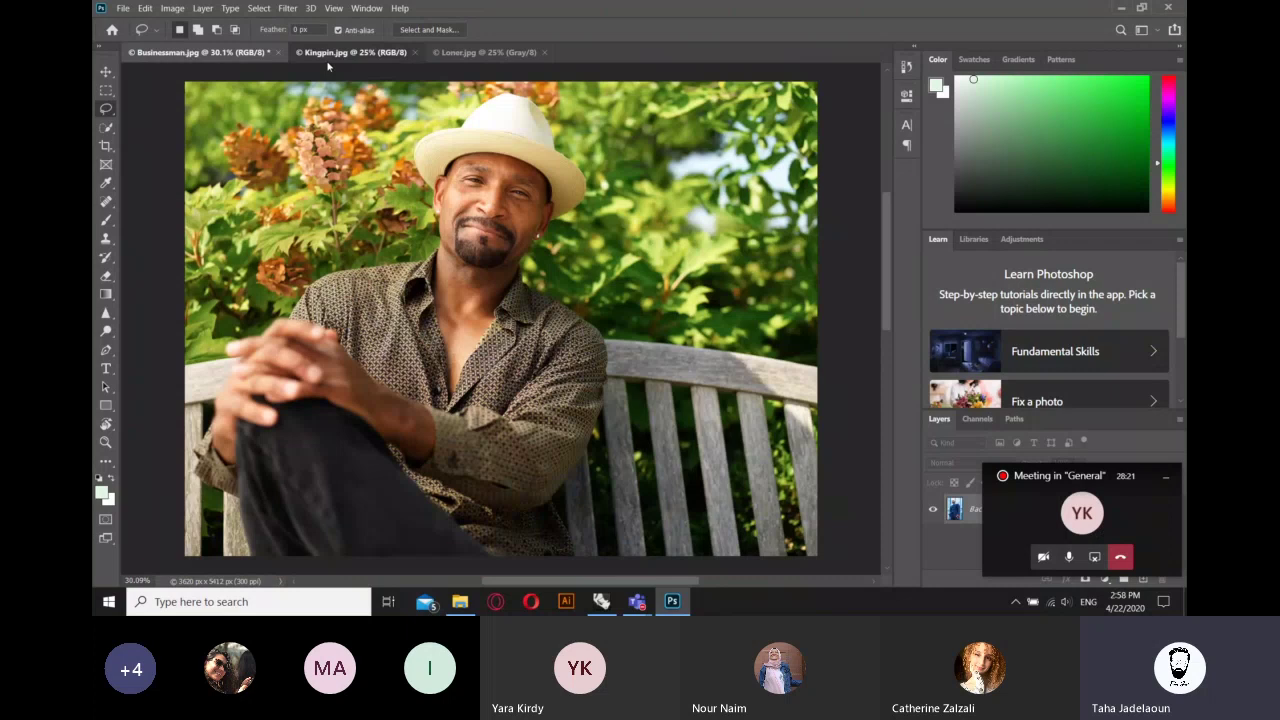
- Return to Kingpin.jpg, zoom in on the white hat, and confirm the plain Lasso Tool
key("ctrl+Tab")
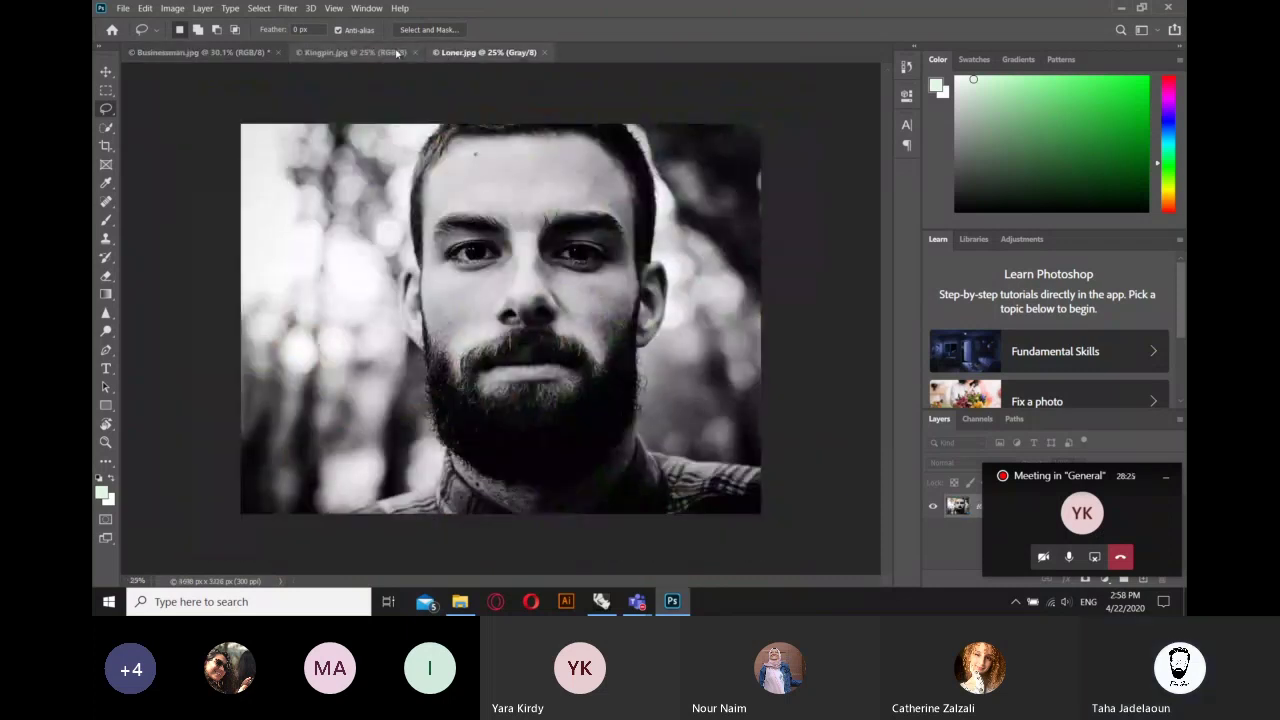
left_click(397, 53)
scroll(533, 132, "up", 2)
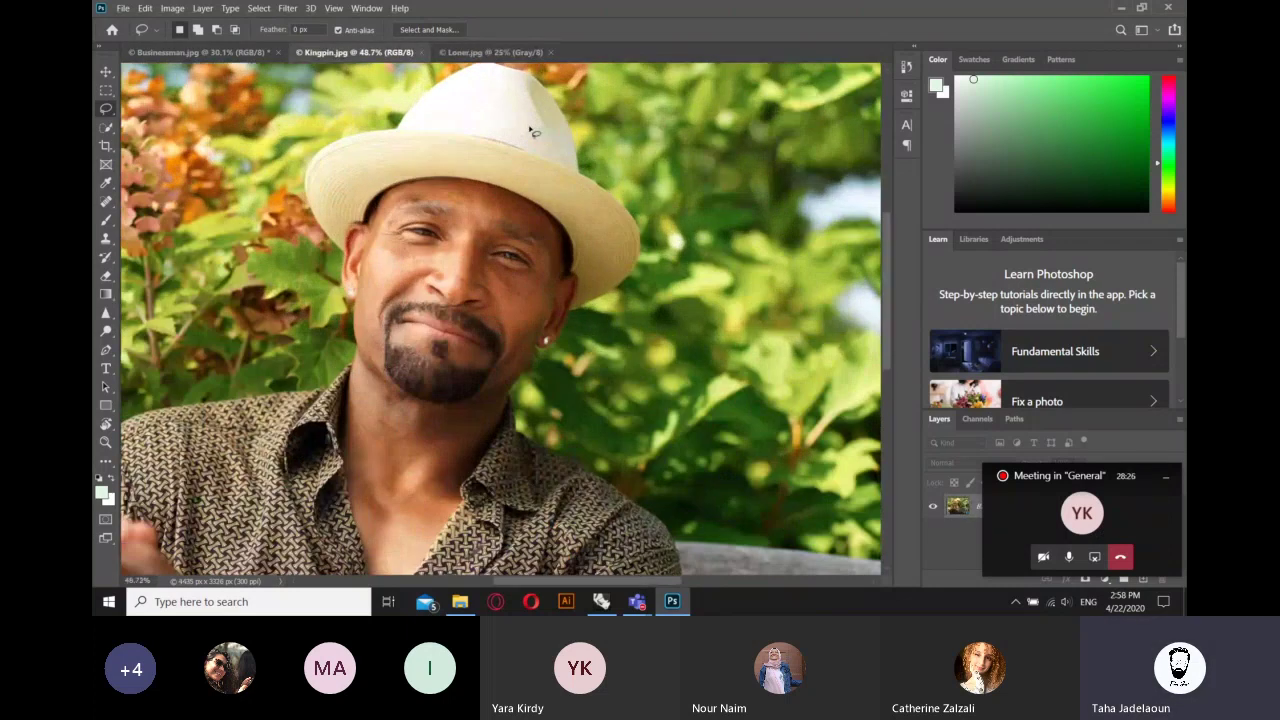
scroll(533, 132, "up", 1)
scroll(303, 251, "up", 1)
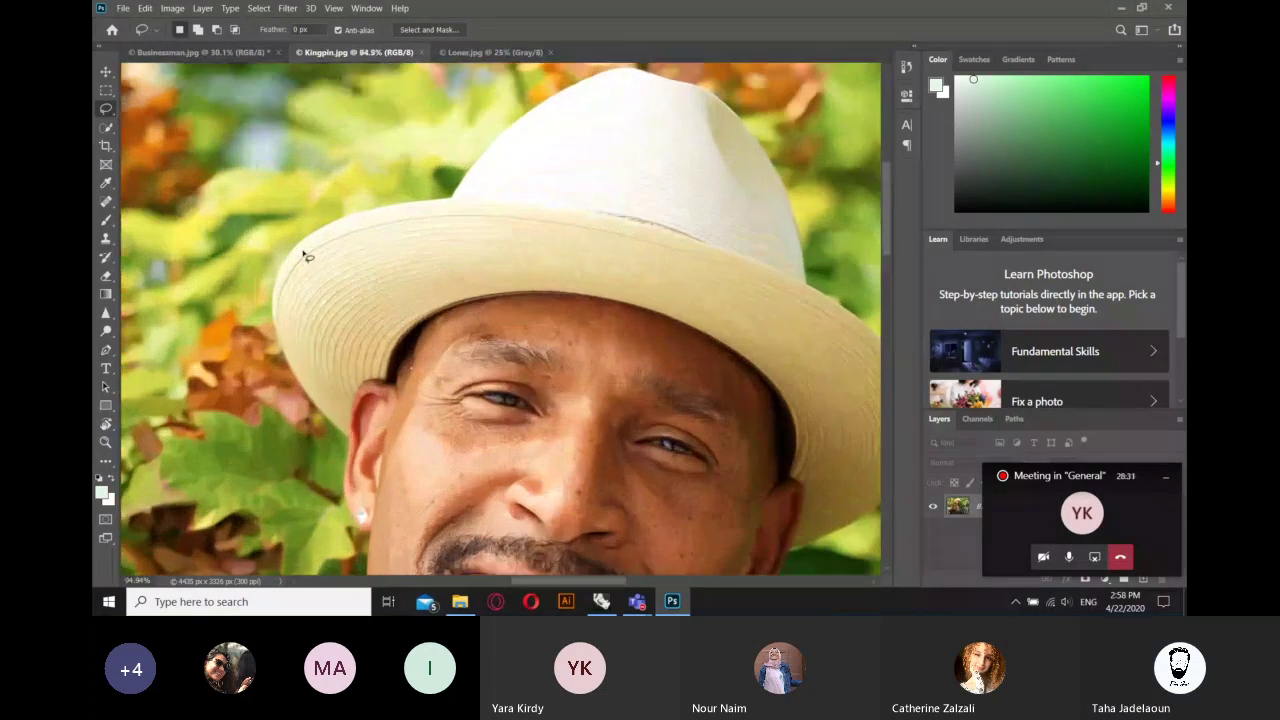
scroll(303, 251, "up", 1)
scroll(458, 297, "down", 1)
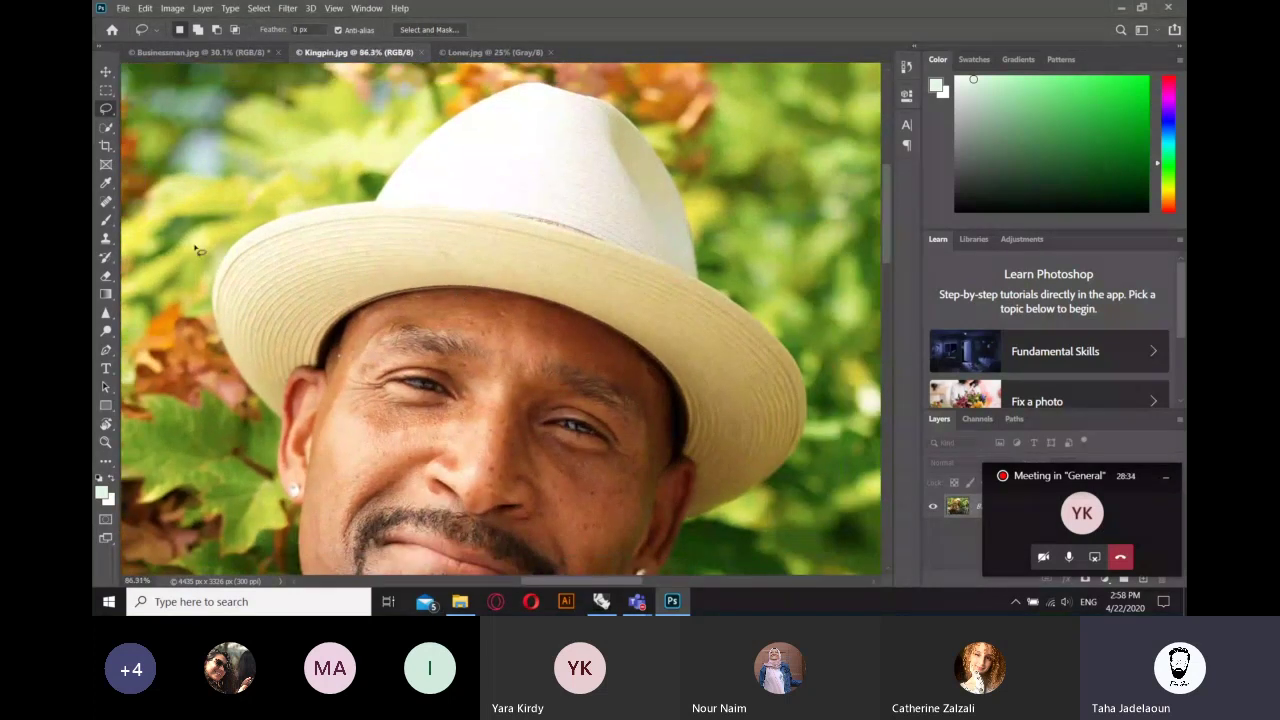
right_click(109, 113)
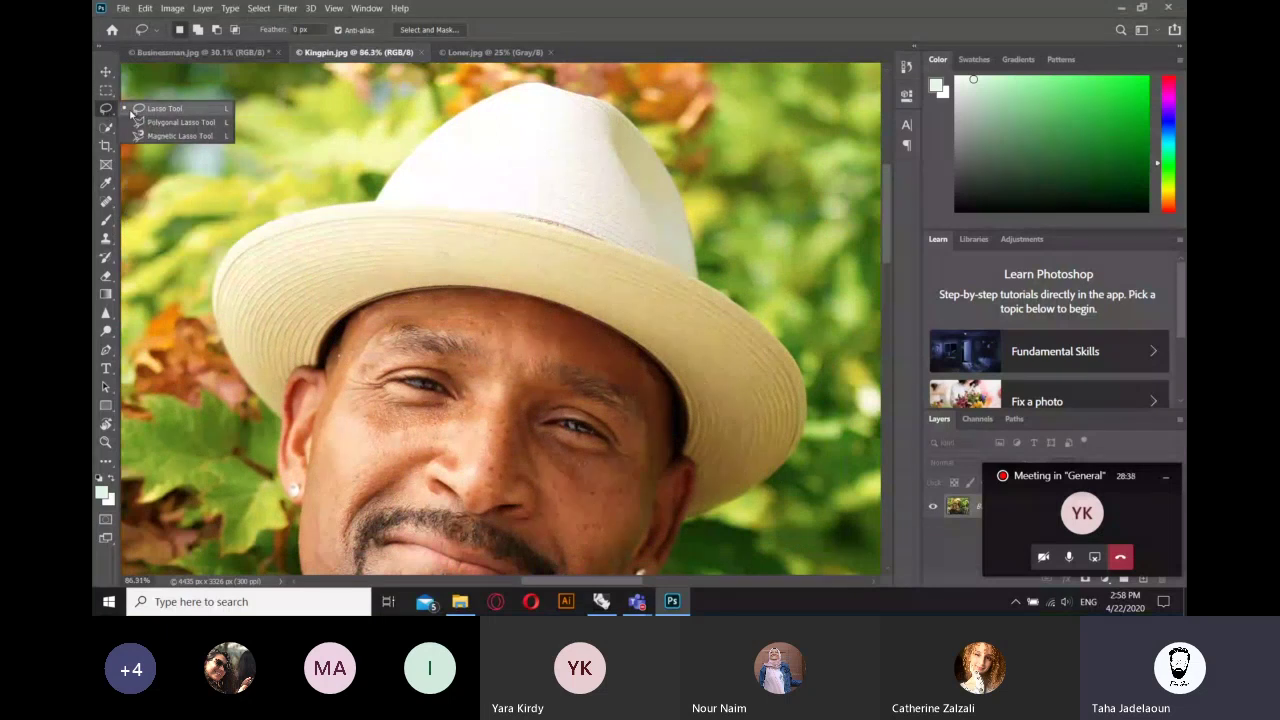
left_click(133, 109)
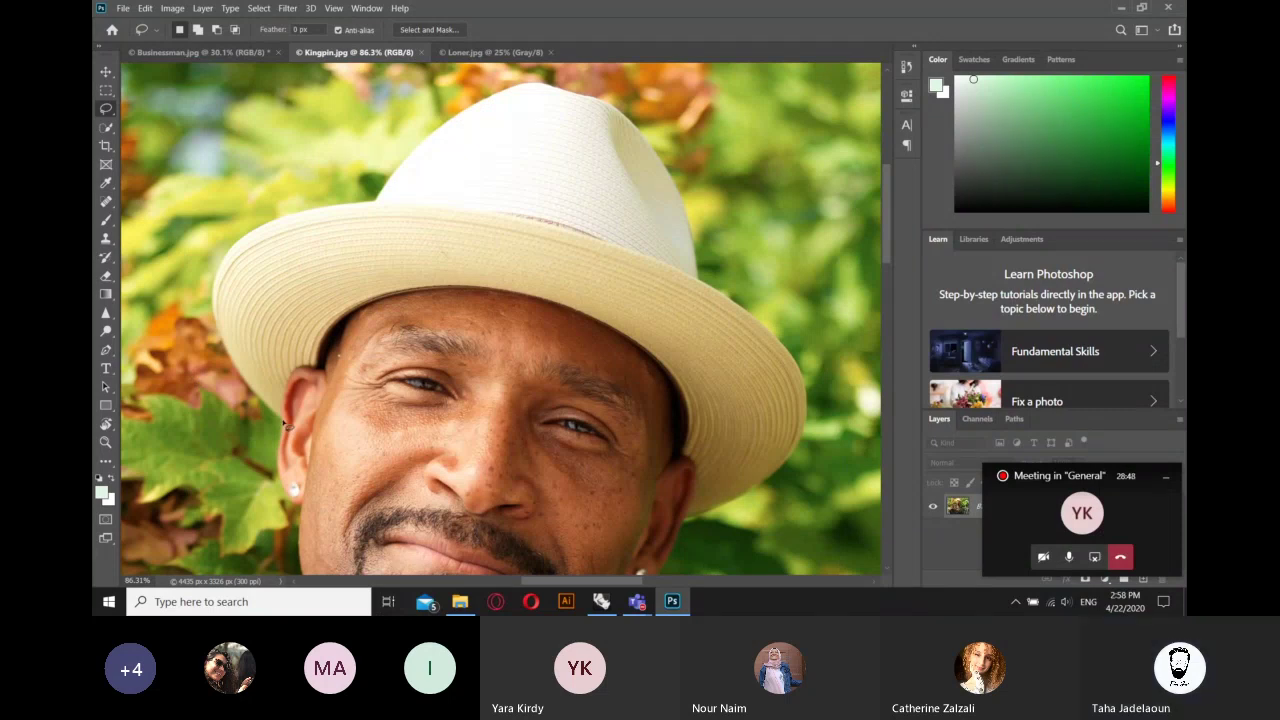
- Trace a lasso outline along the hat's edge and under its brim, closing the loop
mouse_move(286, 425)
left_mouse_down()
mouse_move(238, 368)
mouse_move(216, 281)
mouse_move(243, 243)
mouse_move(377, 205)
mouse_move(437, 129)
mouse_move(540, 80)
mouse_move(597, 97)
mouse_move(655, 145)
mouse_move(689, 209)
mouse_move(705, 288)
mouse_move(800, 387)
mouse_move(715, 520)
mouse_move(688, 526)
mouse_move(697, 483)
mouse_move(650, 345)
mouse_move(518, 293)
left_mouse_up()
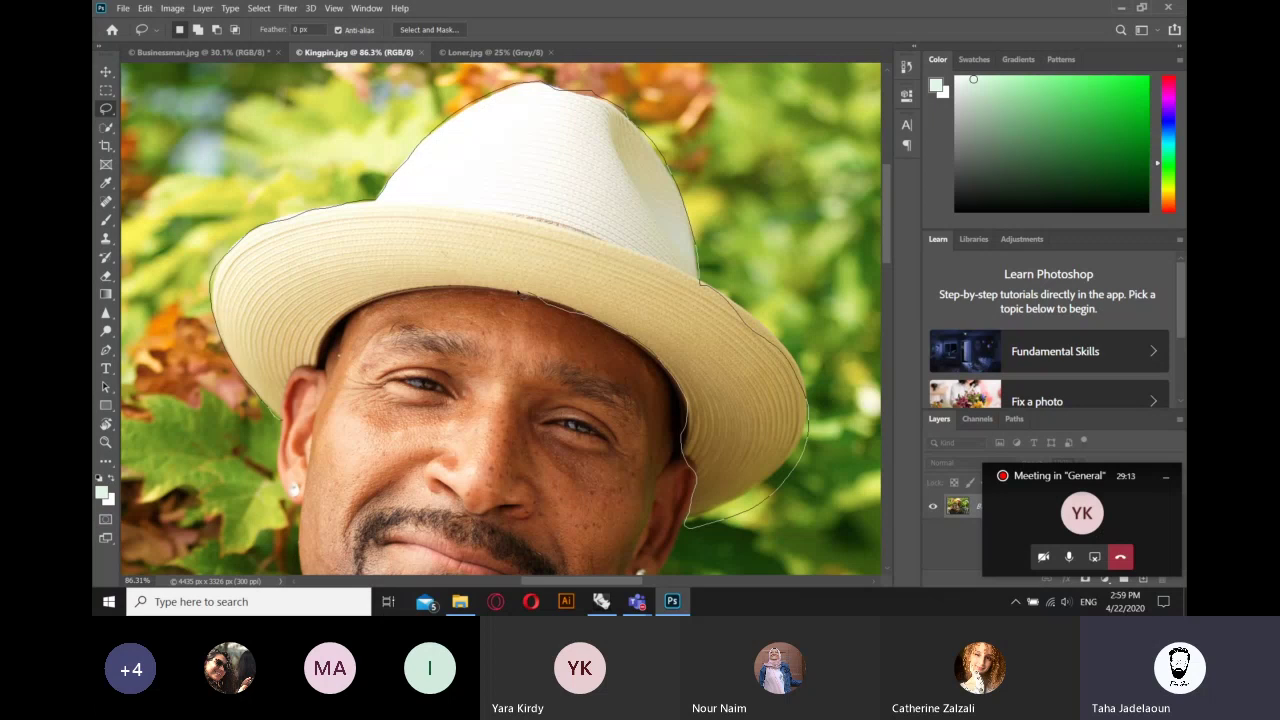
mouse_move(518, 293)
left_mouse_down()
mouse_move(310, 370)
mouse_move(287, 428)
left_mouse_up()
left_click_drag(286, 427, 287, 428)
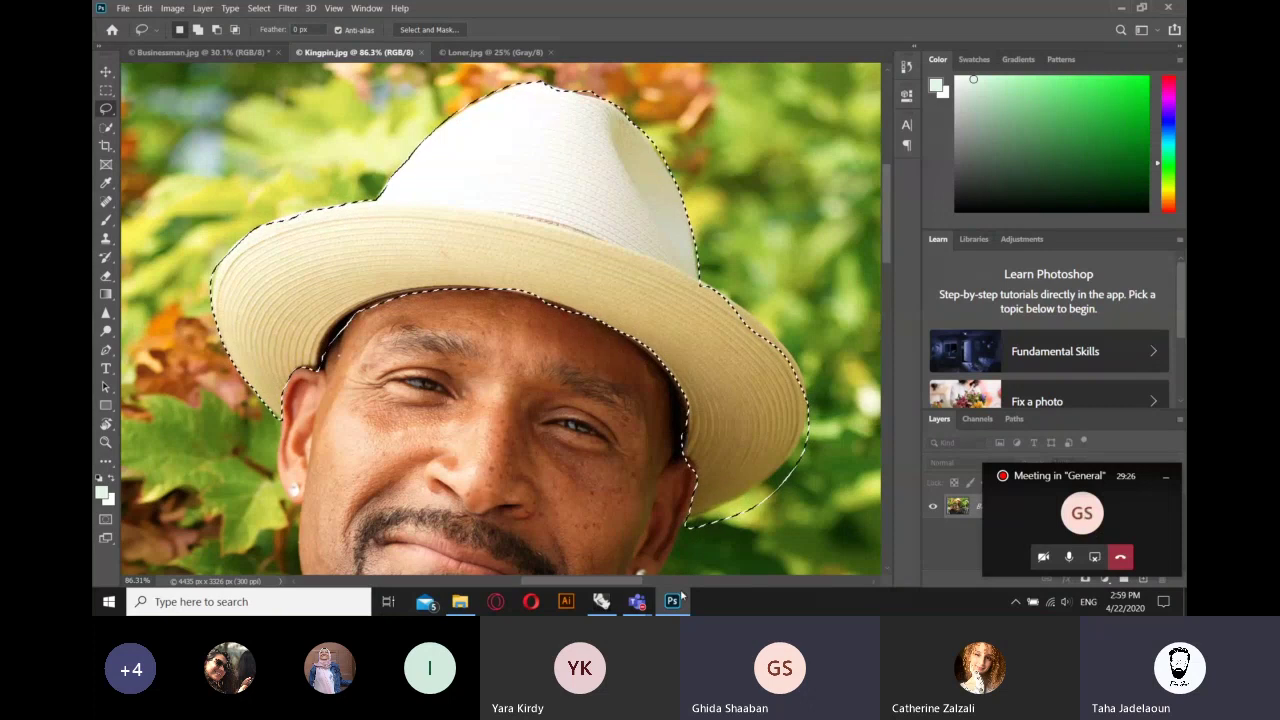
mouse_move(637, 601)
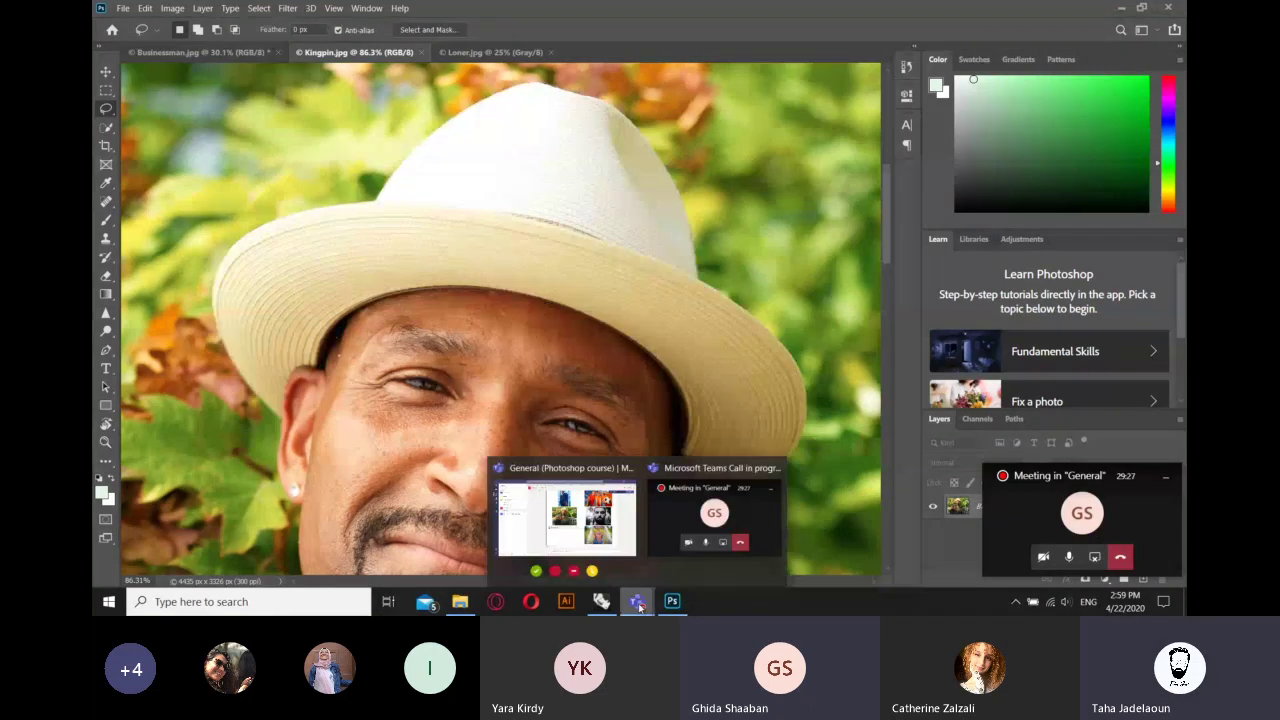
- Review the Teams meeting chat and participant list, move the mini-window, then minimize Teams
left_click(566, 515)
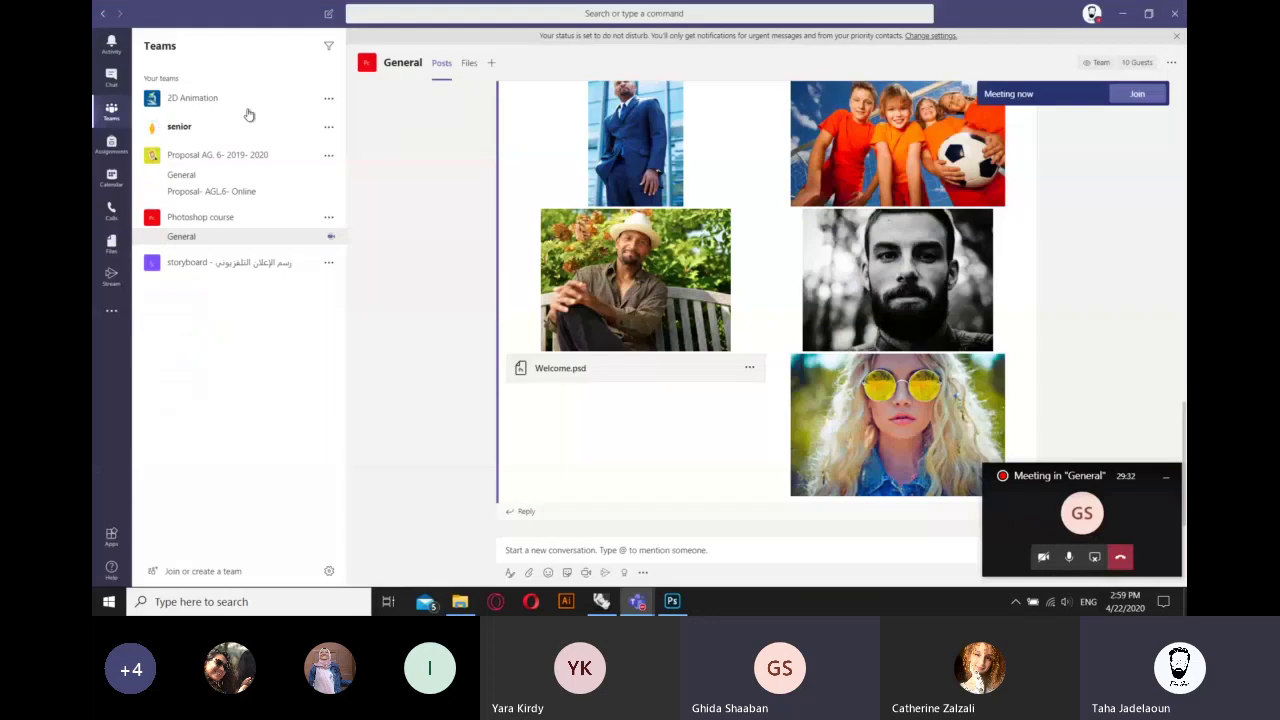
left_click(1068, 487)
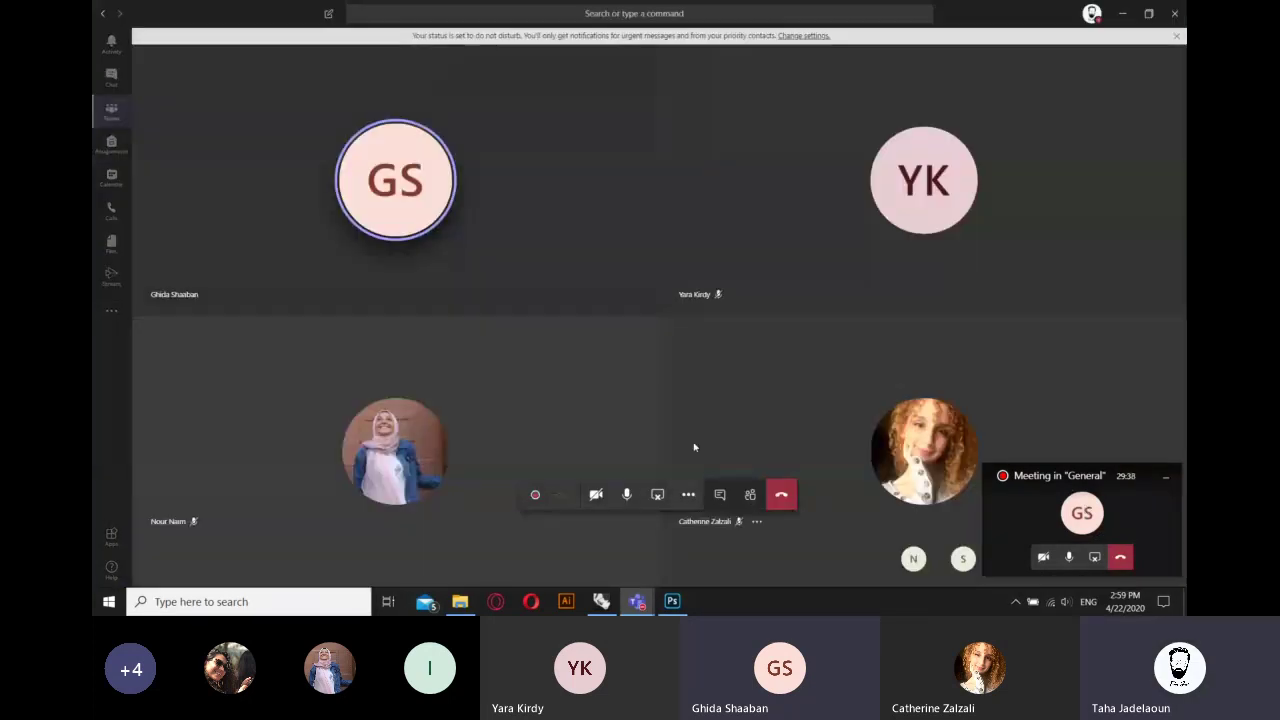
left_click(719, 494)
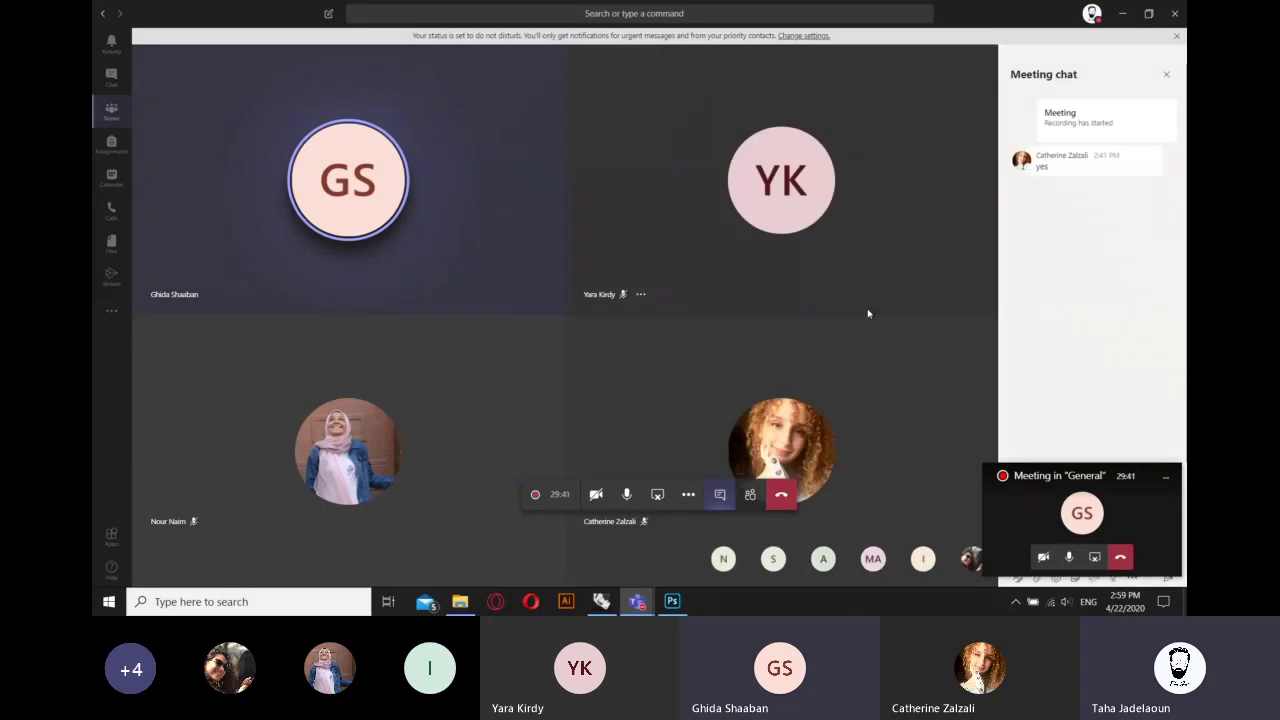
left_click(750, 494)
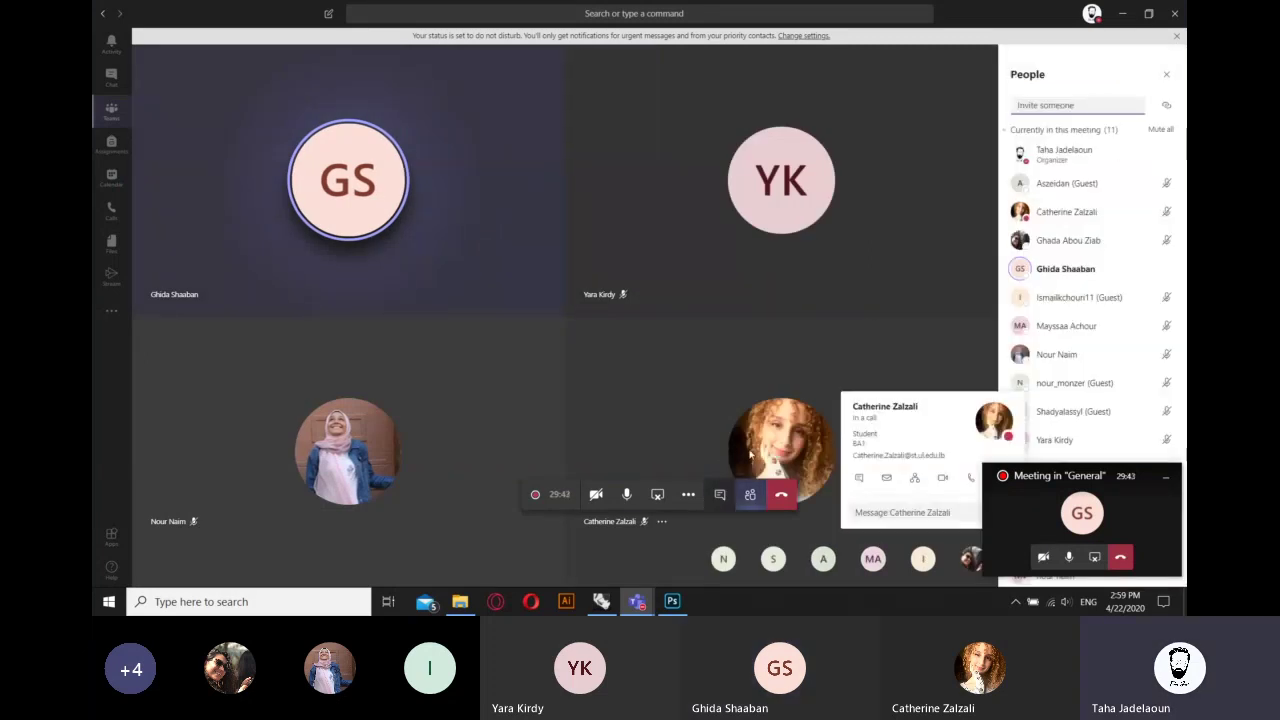
mouse_move(1100, 488)
left_mouse_down()
mouse_move(954, 427)
mouse_move(914, 72)
left_mouse_up()
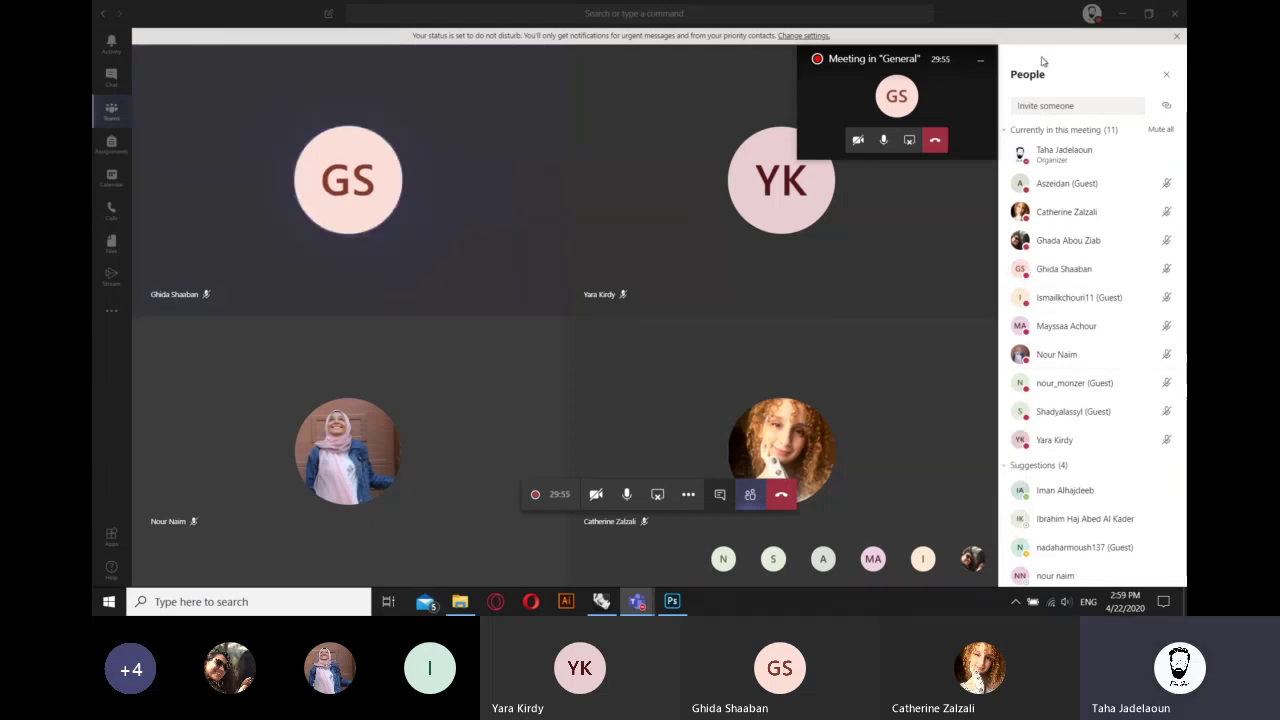
left_click(1122, 15)
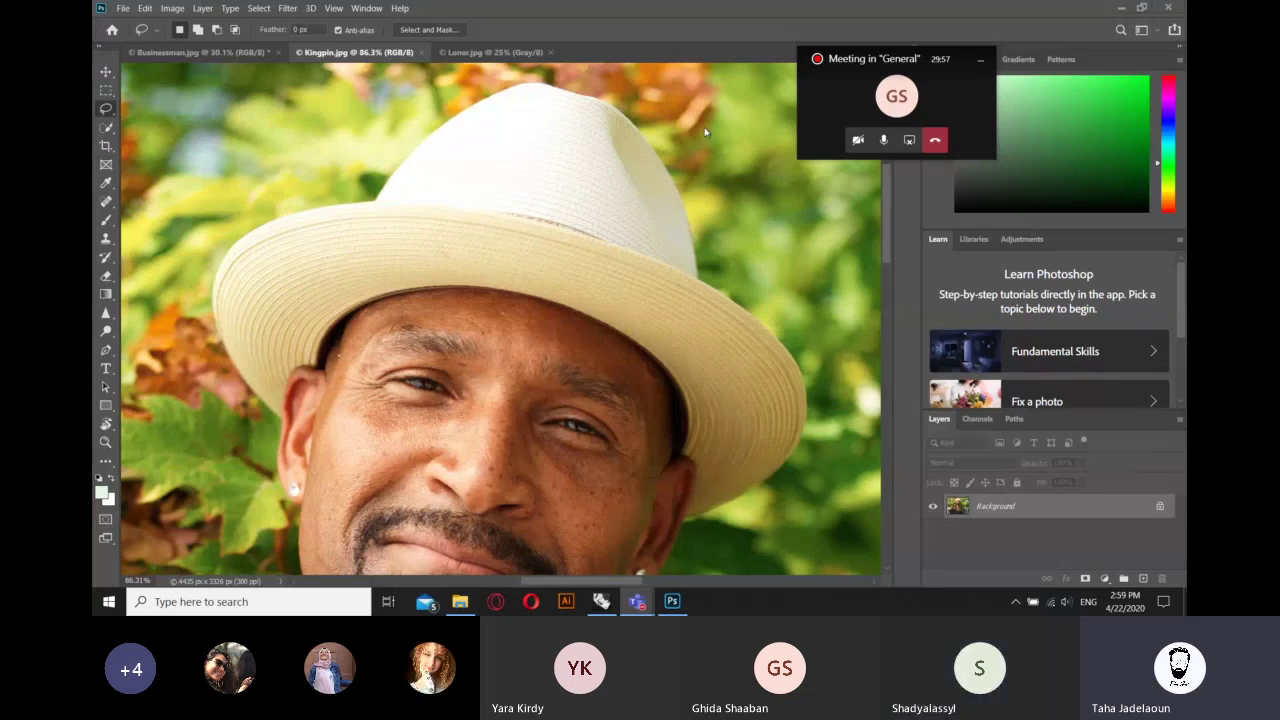
- Move the meeting mini-window aside, zoom out on Kingpin.jpg, then switch to Businessman.jpg
left_click_drag(893, 70, 978, 130)
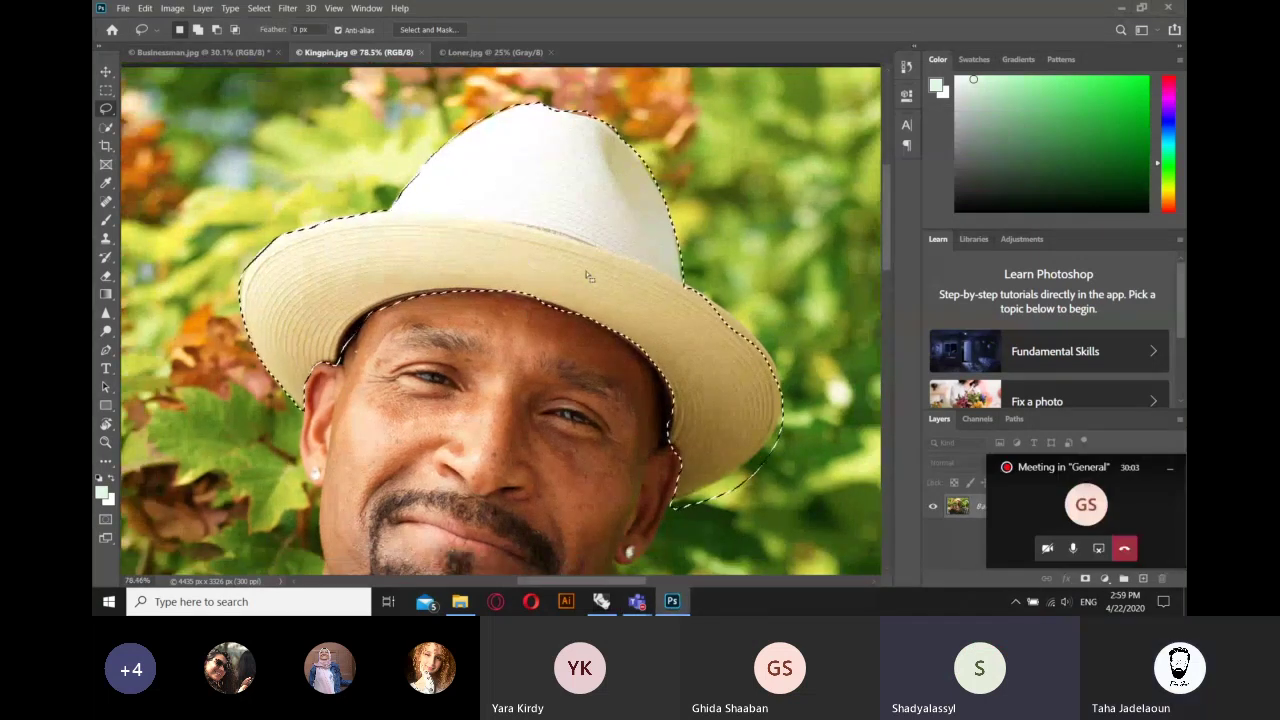
left_click(1074, 500)
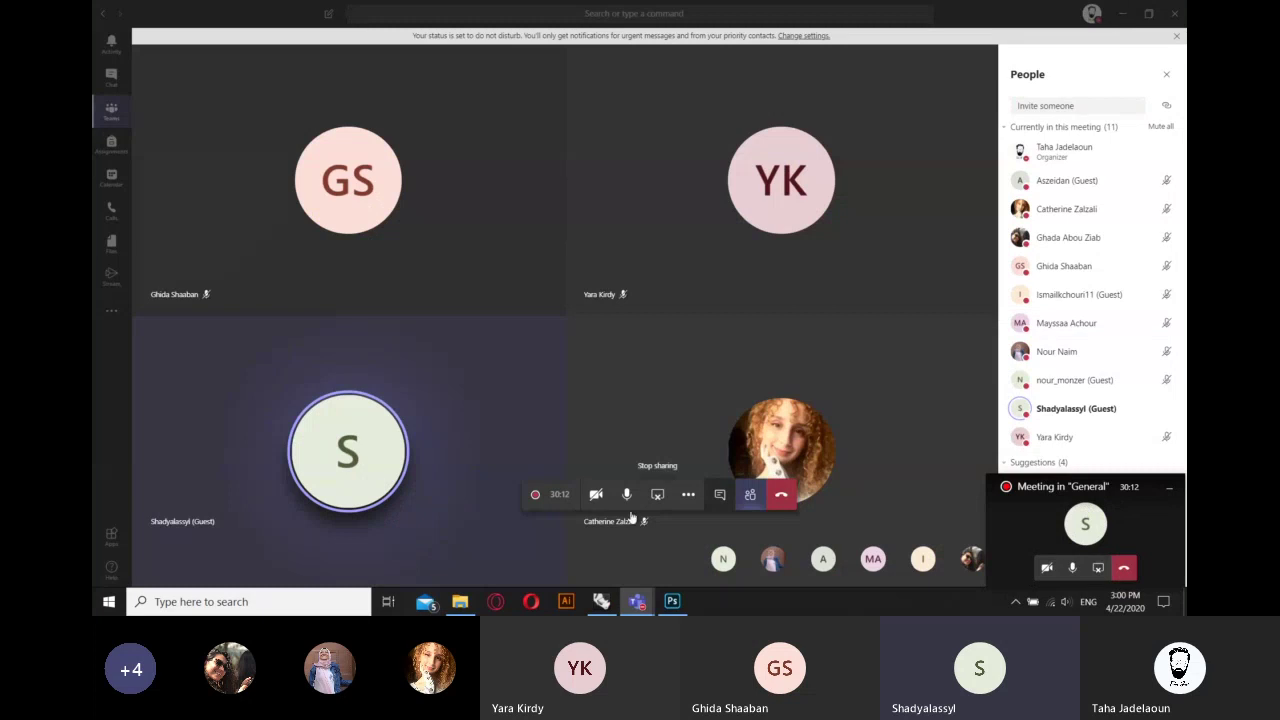
left_click(672, 602)
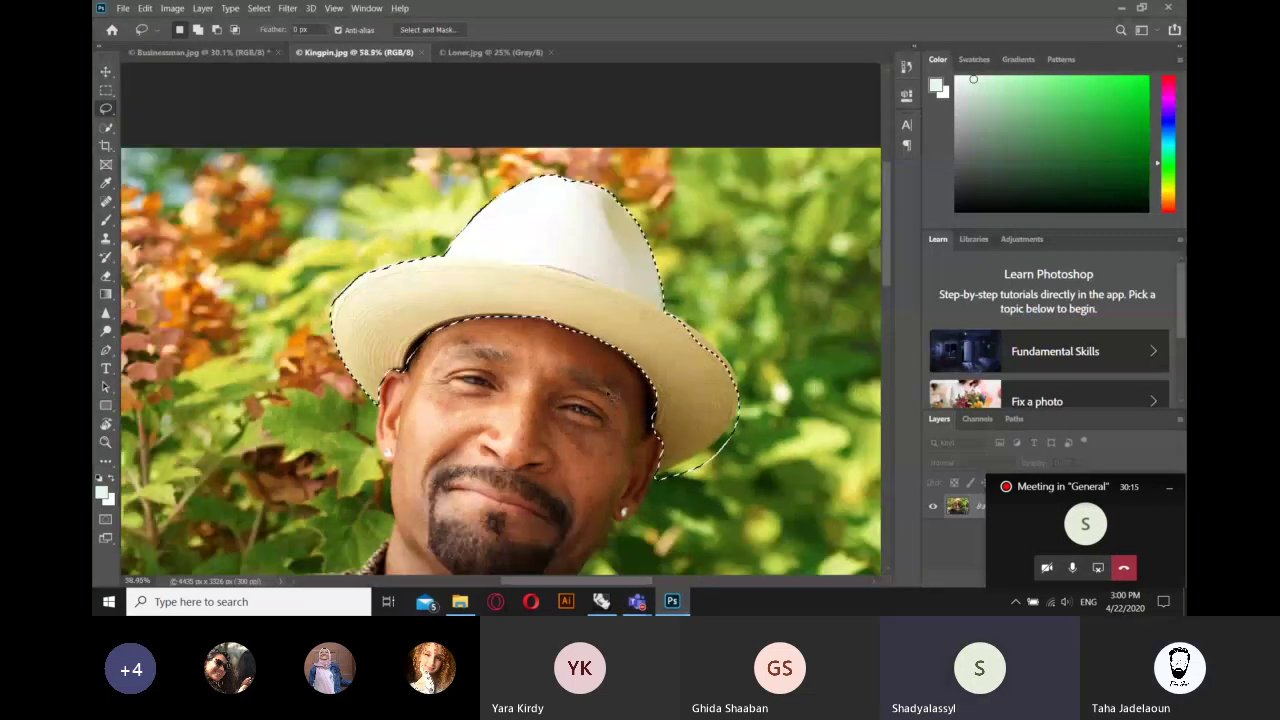
scroll(615, 395, "down", 2)
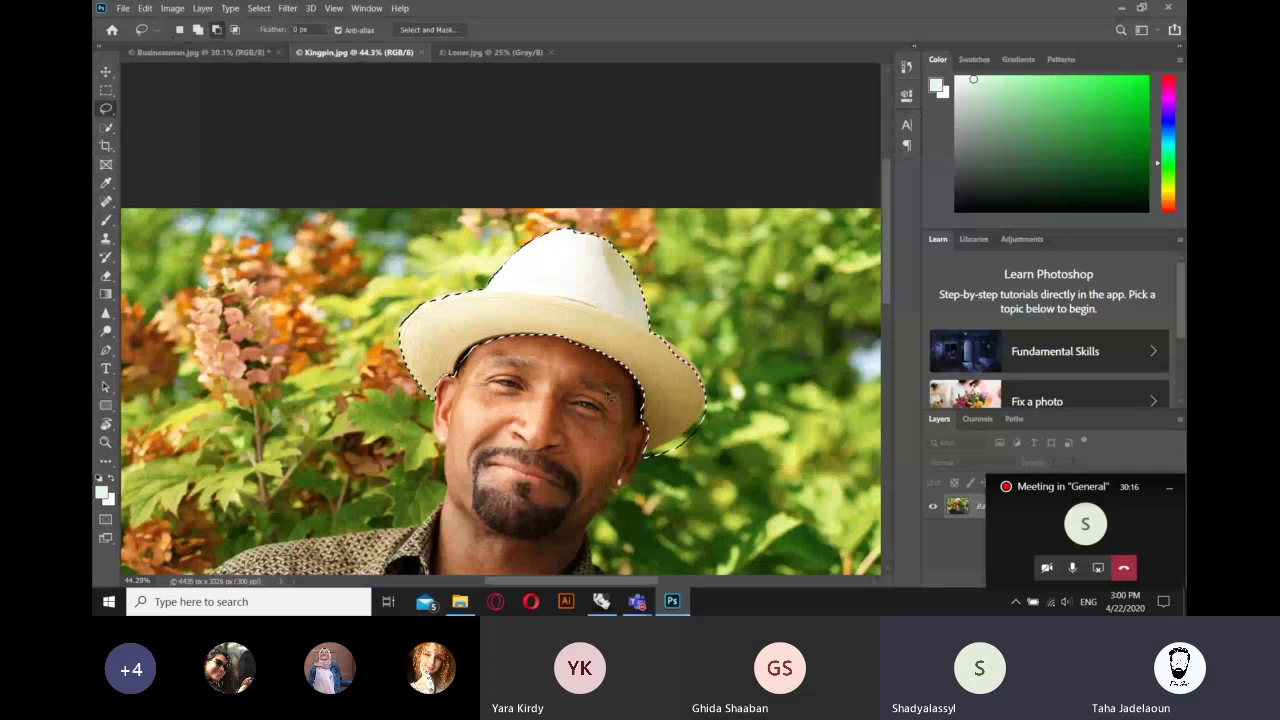
scroll(611, 395, "down", 3)
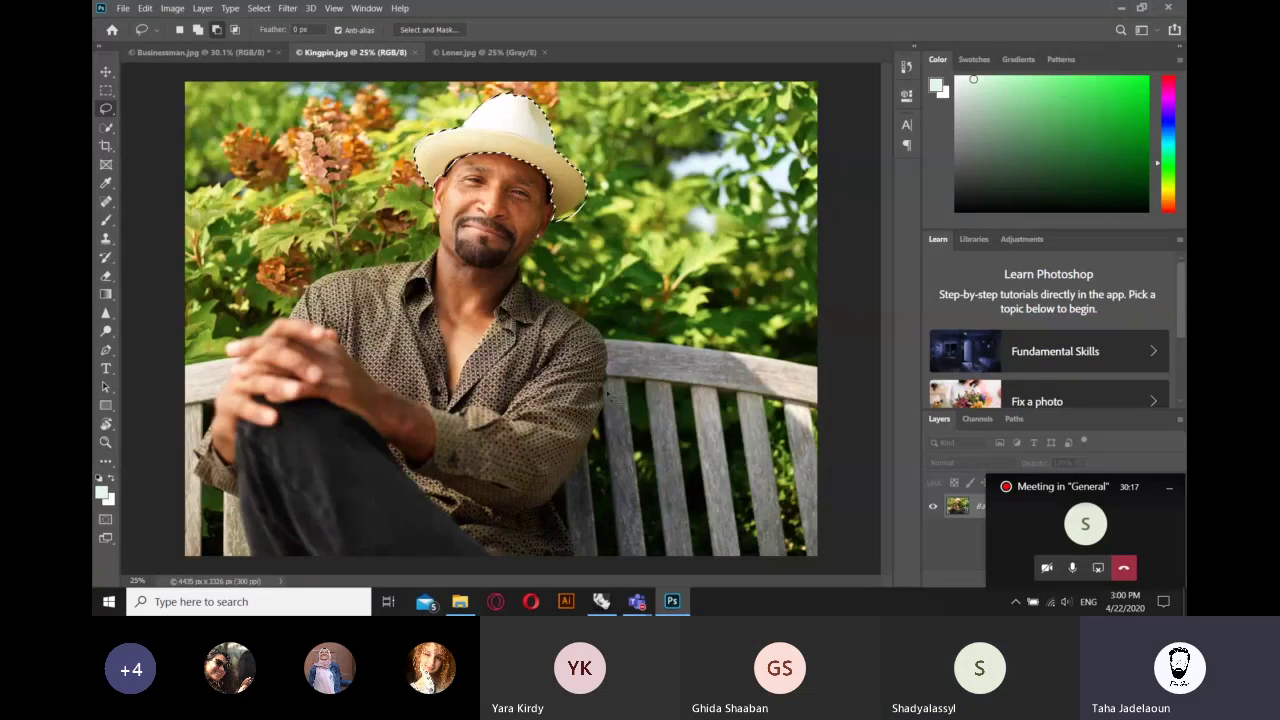
scroll(620, 396, "down", 1)
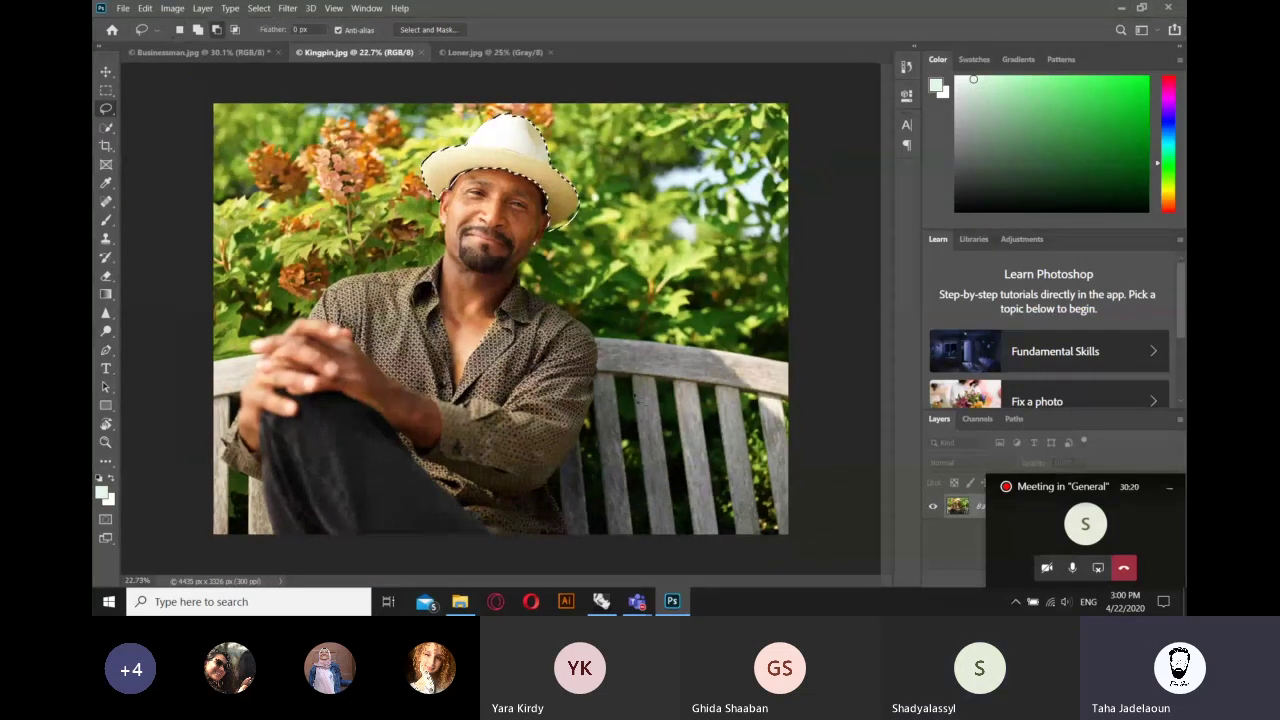
key("ctrl+plus")
key("ctrl+shift+Tab")
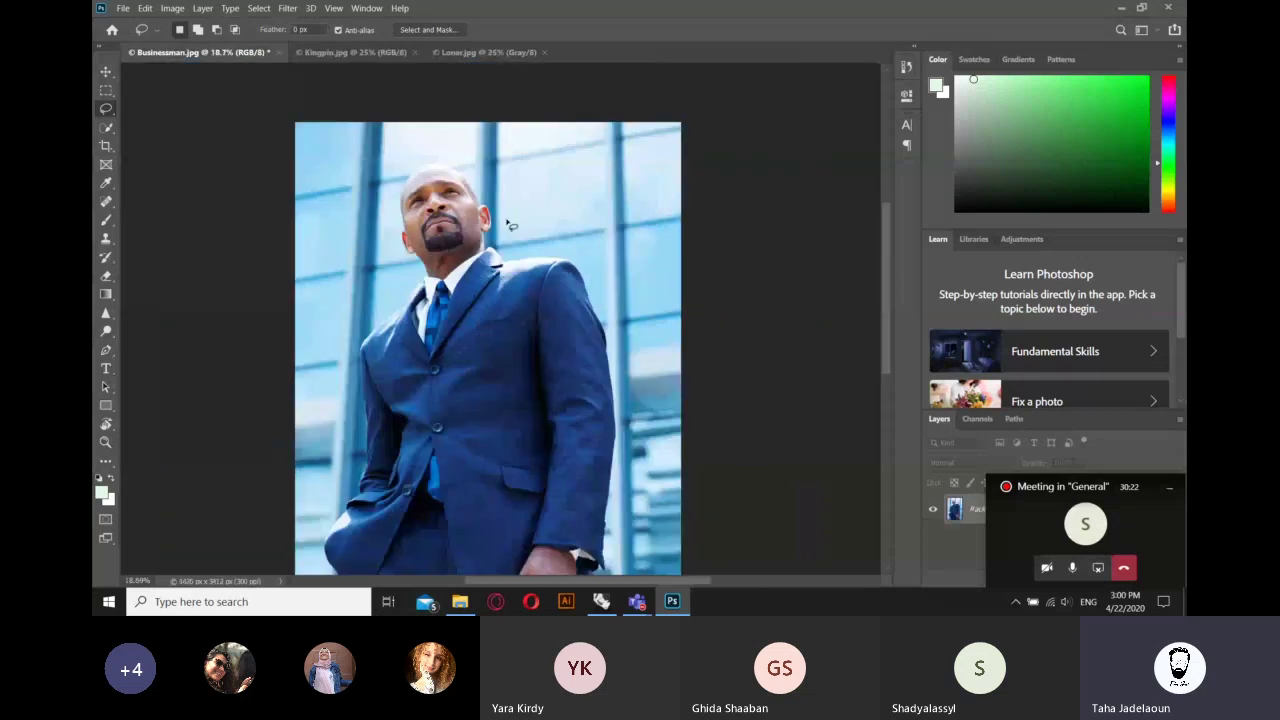
- Crop the Businessman photo to Original Ratio, extending the canvas with white margins
key("ctrl+0")
left_click(106, 145)
left_click(106, 145)
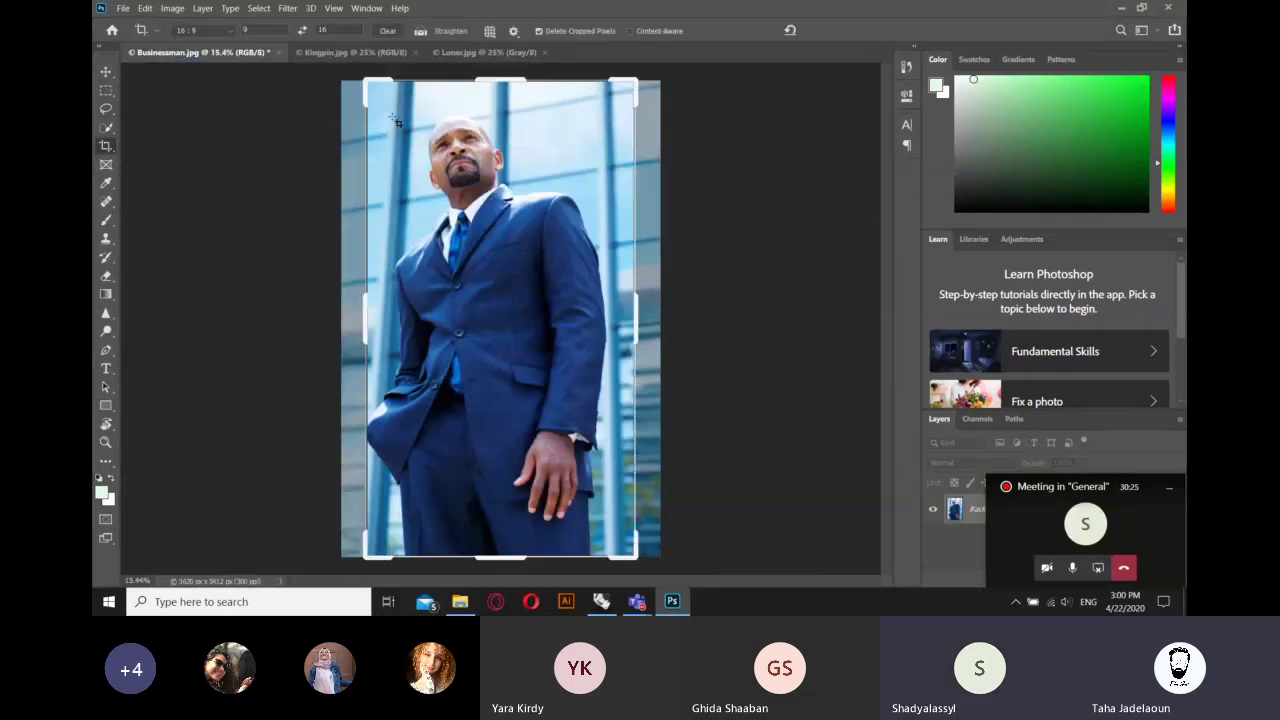
left_click(205, 30)
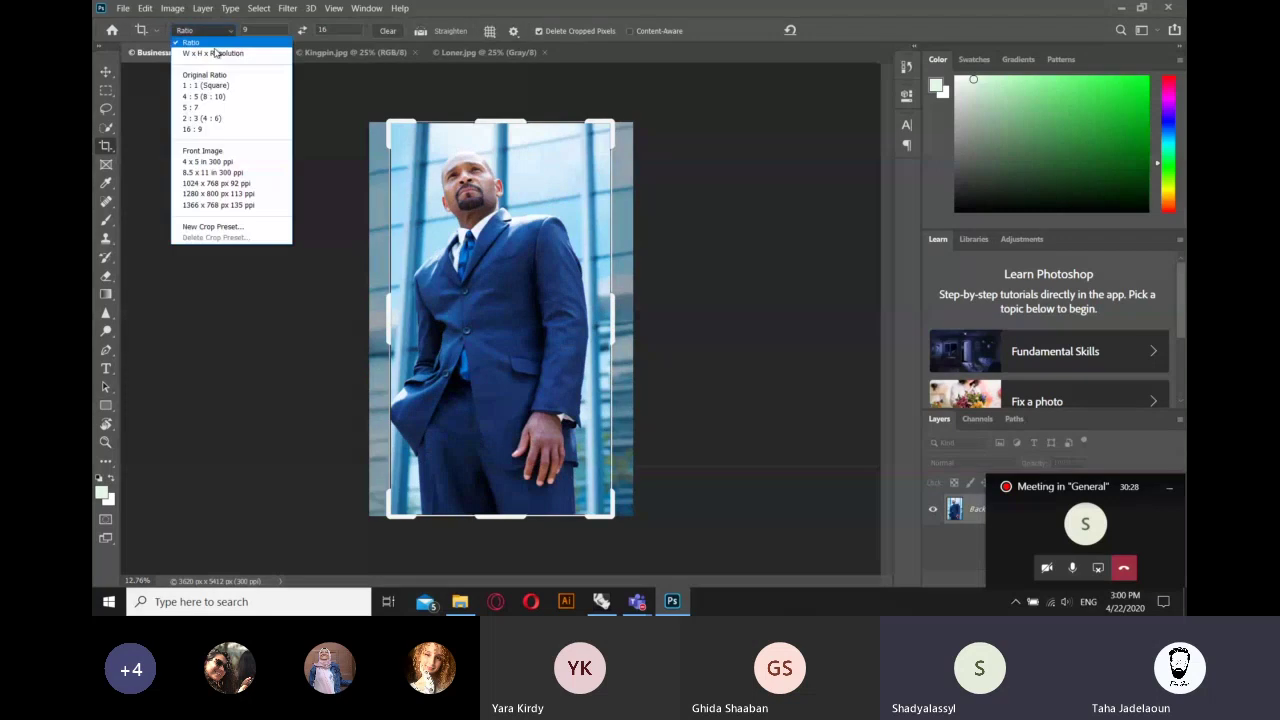
left_click(204, 74)
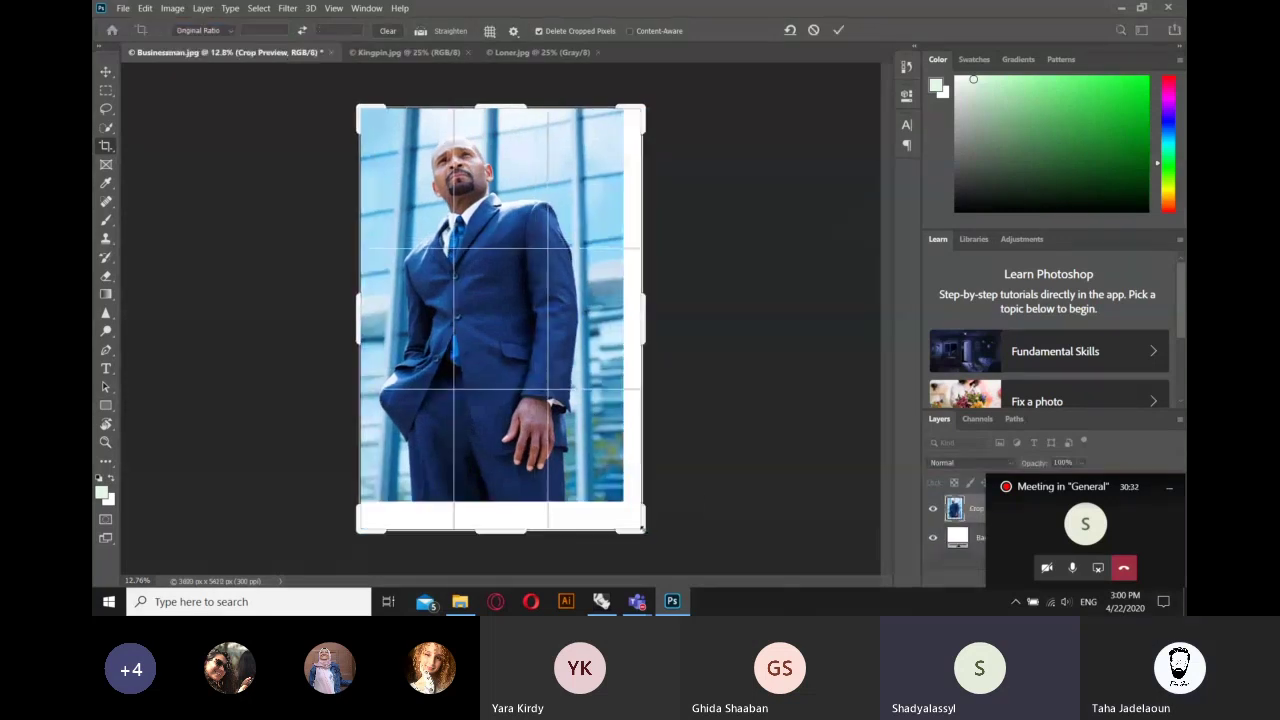
left_click(843, 31)
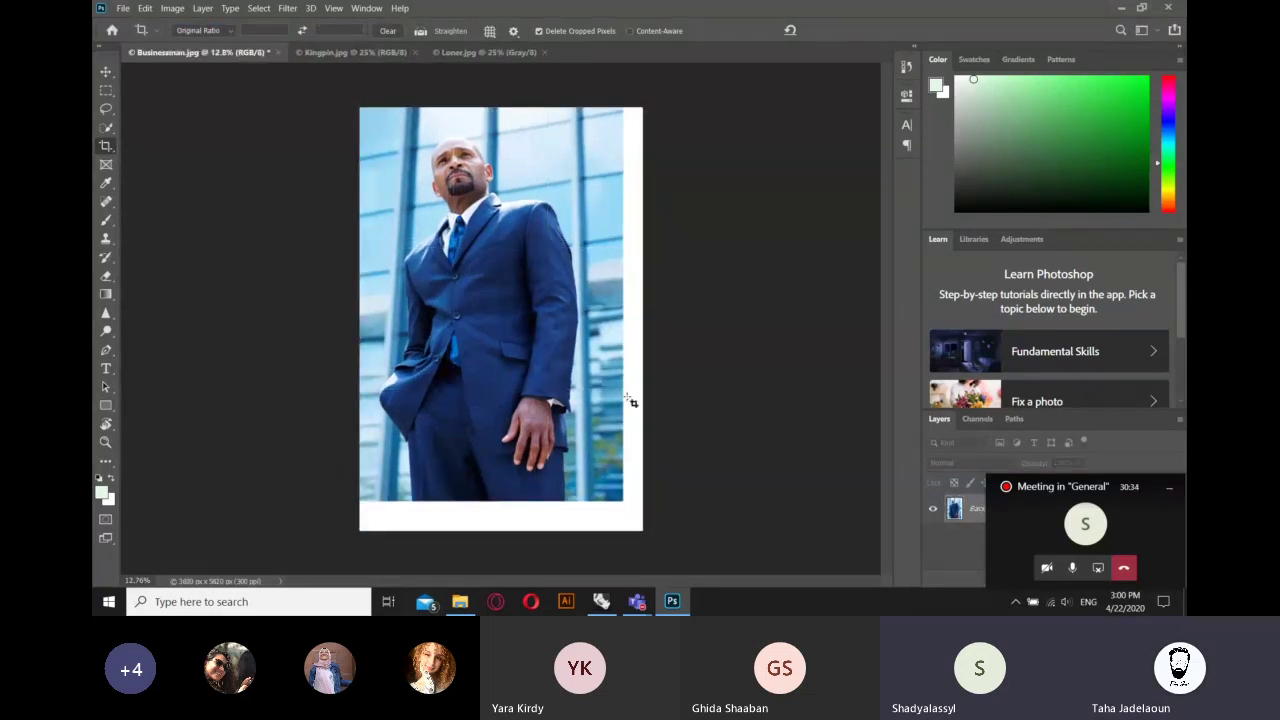
- Convert the locked Background into Layer 0 and move the photo to the canvas's top-left
key("v")
left_click_drag(627, 328, 626, 310)
left_click(765, 266)
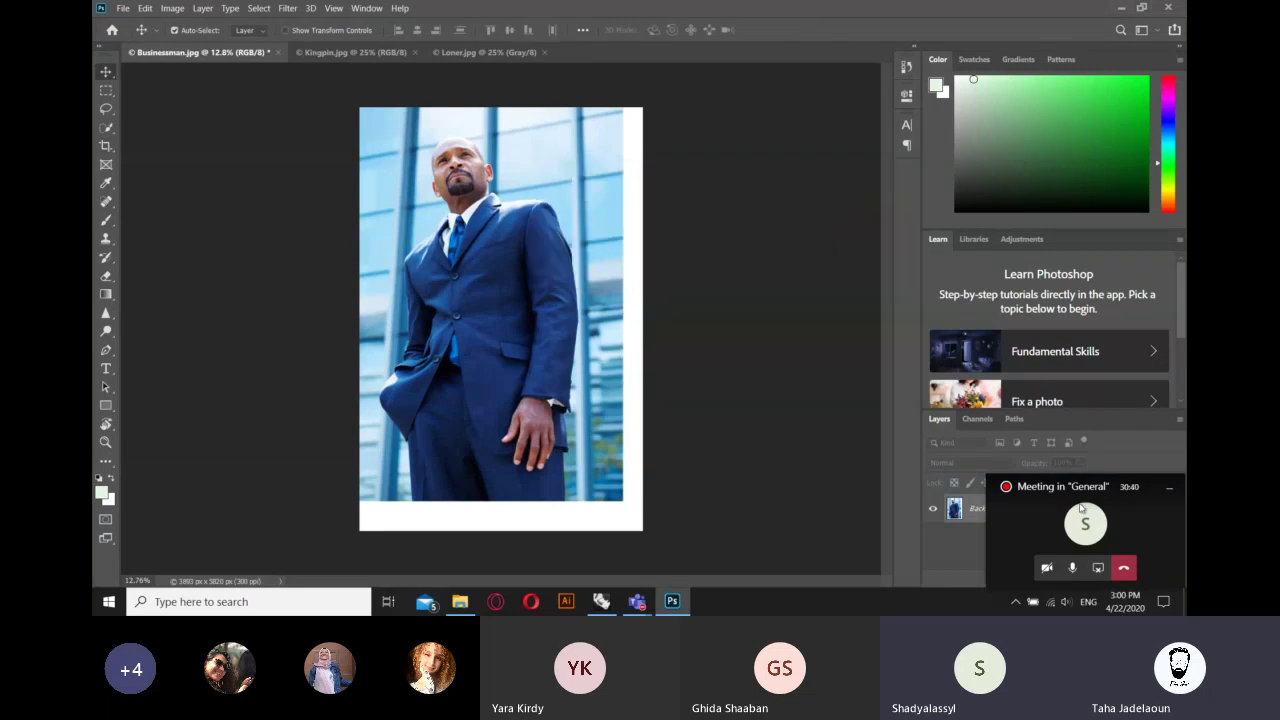
left_click_drag(1080, 507, 1081, 351)
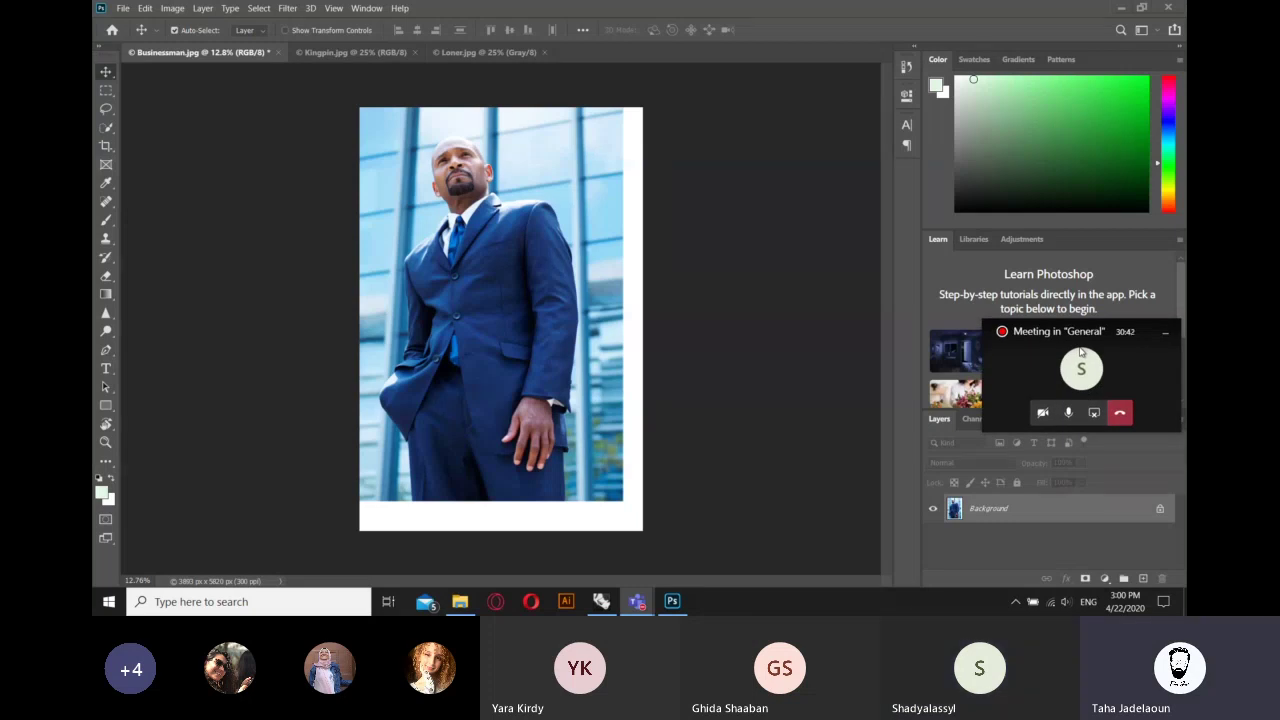
left_click_drag(1080, 351, 1073, 285)
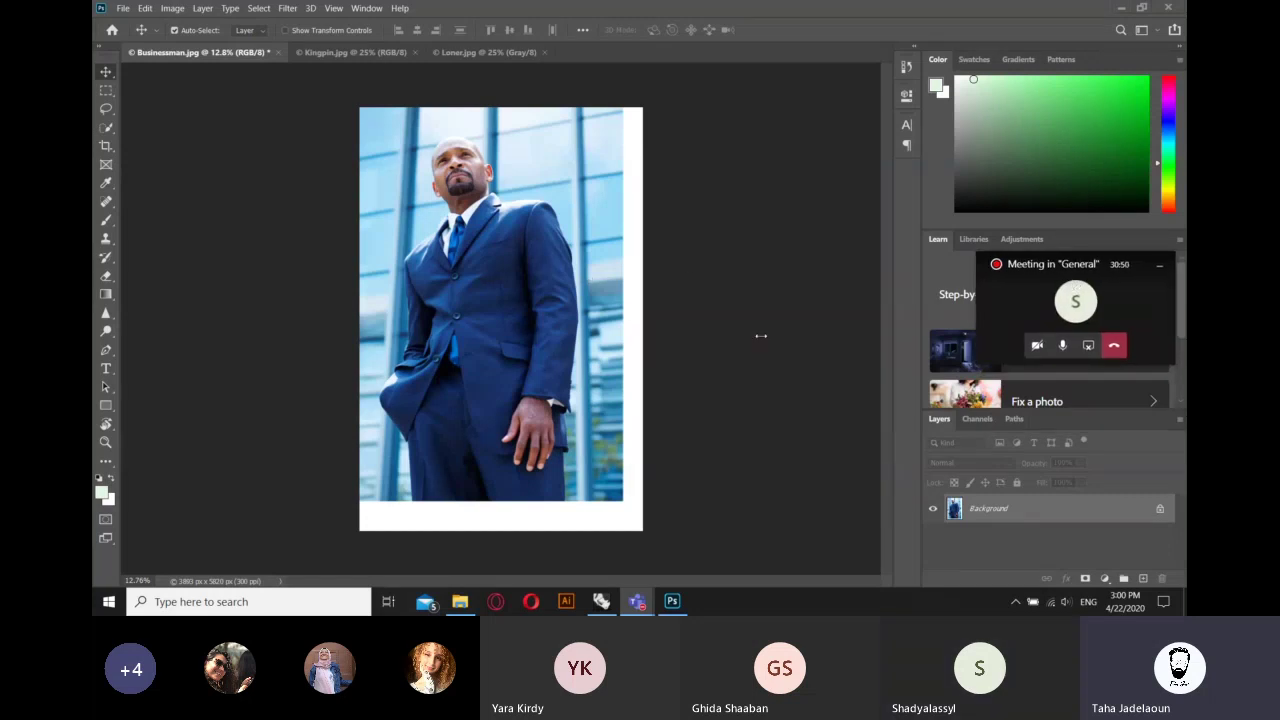
left_click_drag(528, 210, 590, 265)
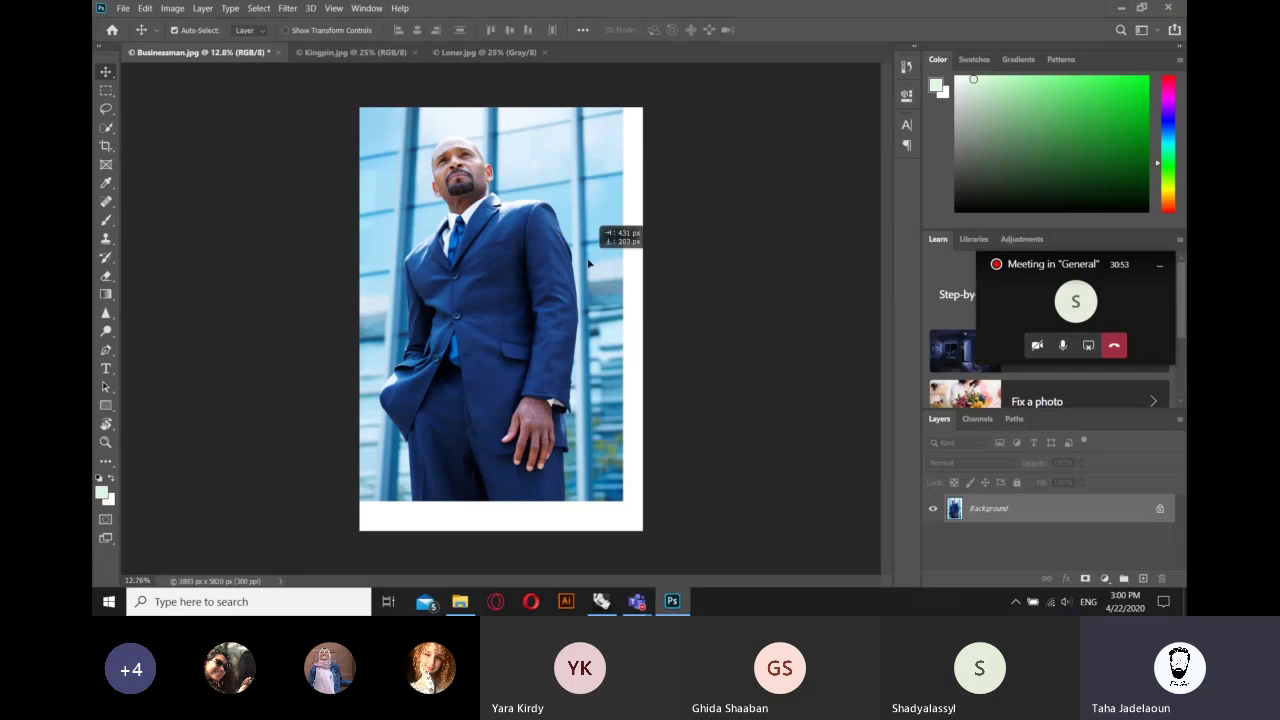
left_click(645, 267)
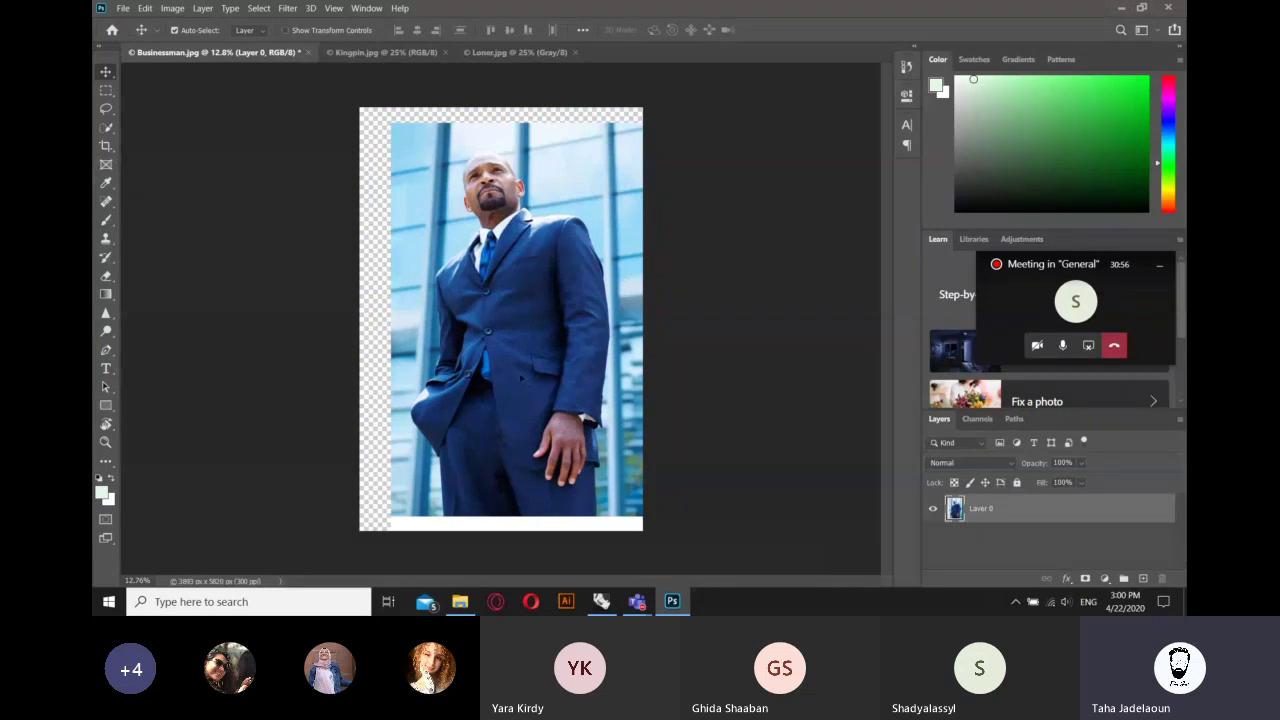
left_click_drag(520, 378, 488, 364)
- Marquee-select the white strip along the right edge, then deselect
key("m")
left_click_drag(622, 108, 642, 170)
left_click_drag(680, 328, 752, 605)
key("ctrl+d")
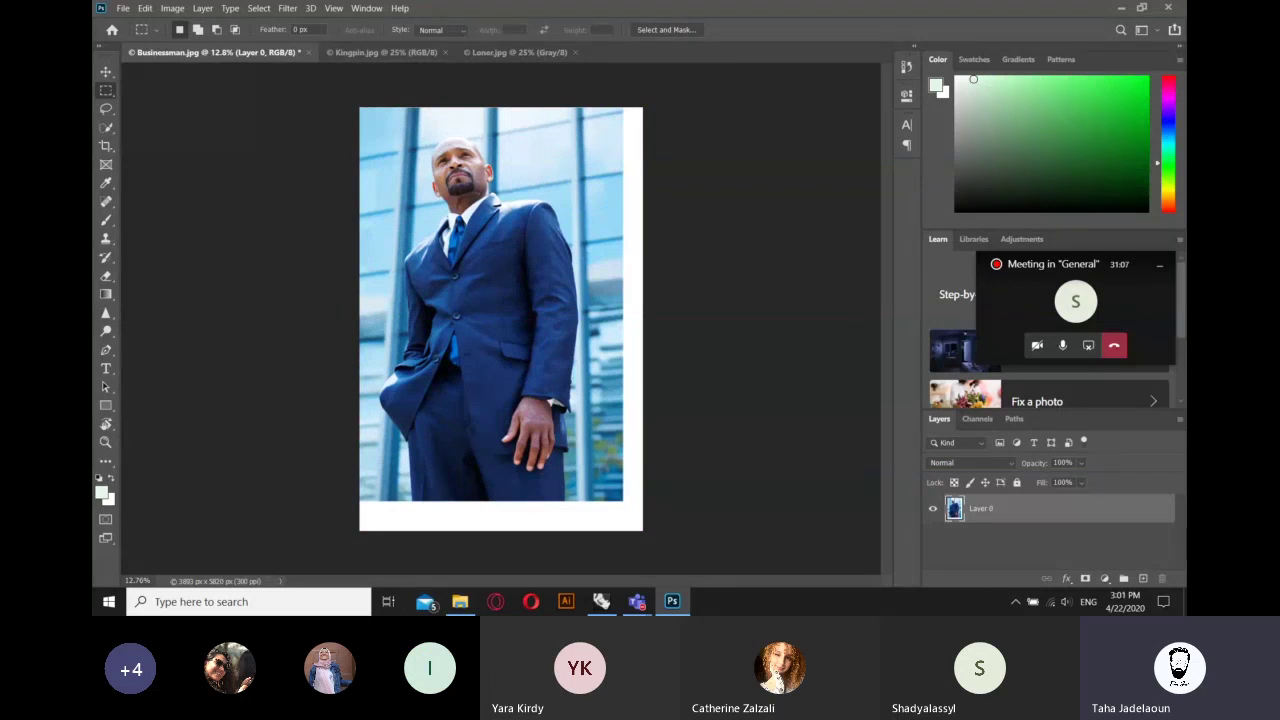
- Revert Businessman to its Open history state, then return to the Kingpin.jpg tab
left_click(906, 66)
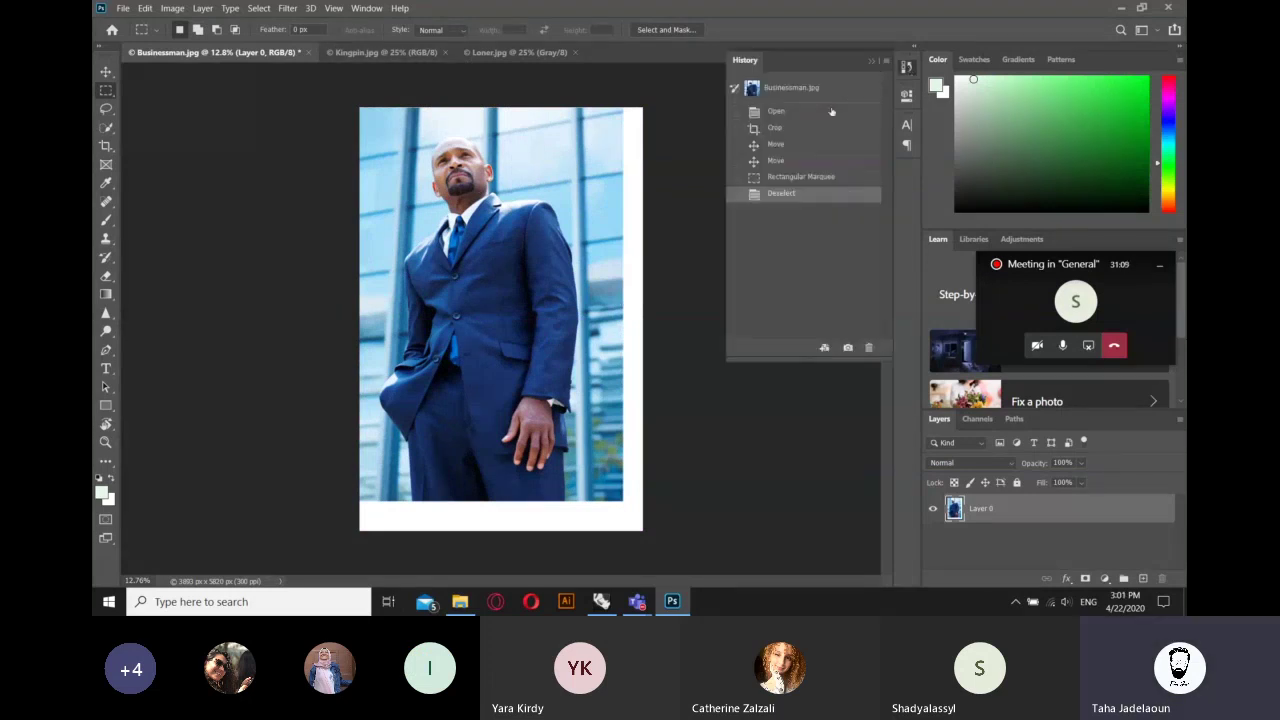
left_click(790, 111)
left_click(870, 62)
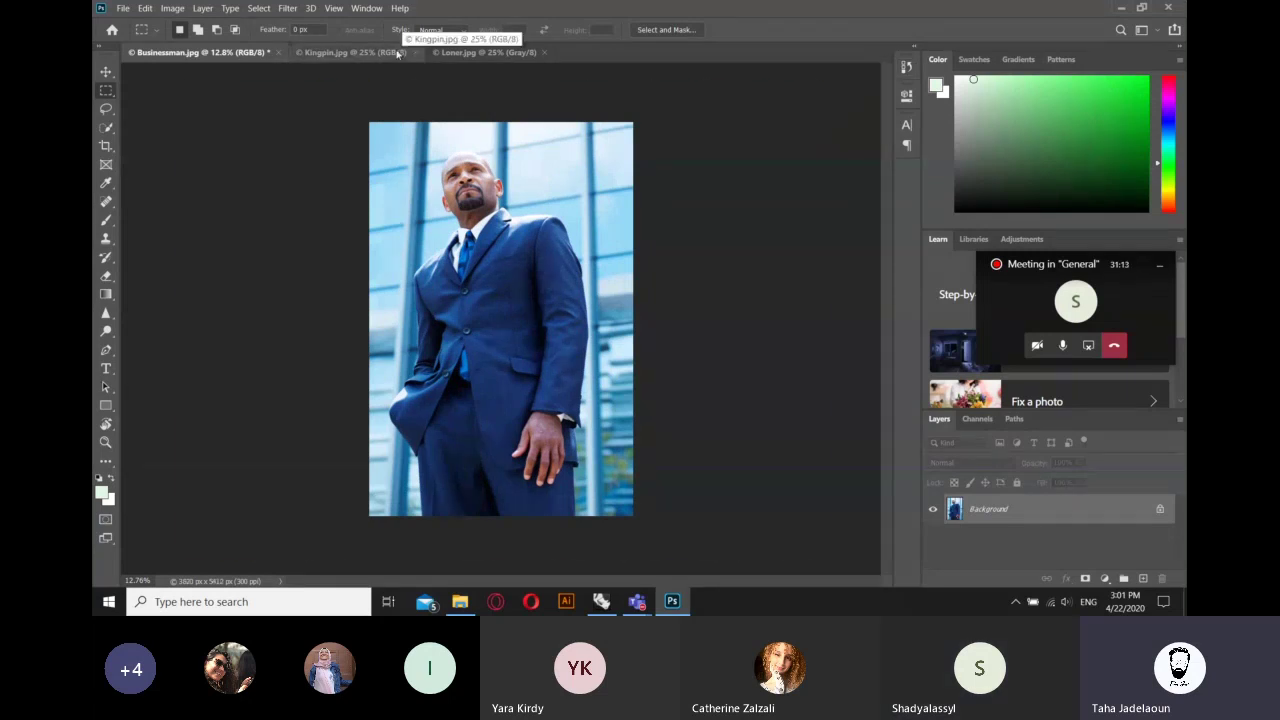
left_click(398, 55)
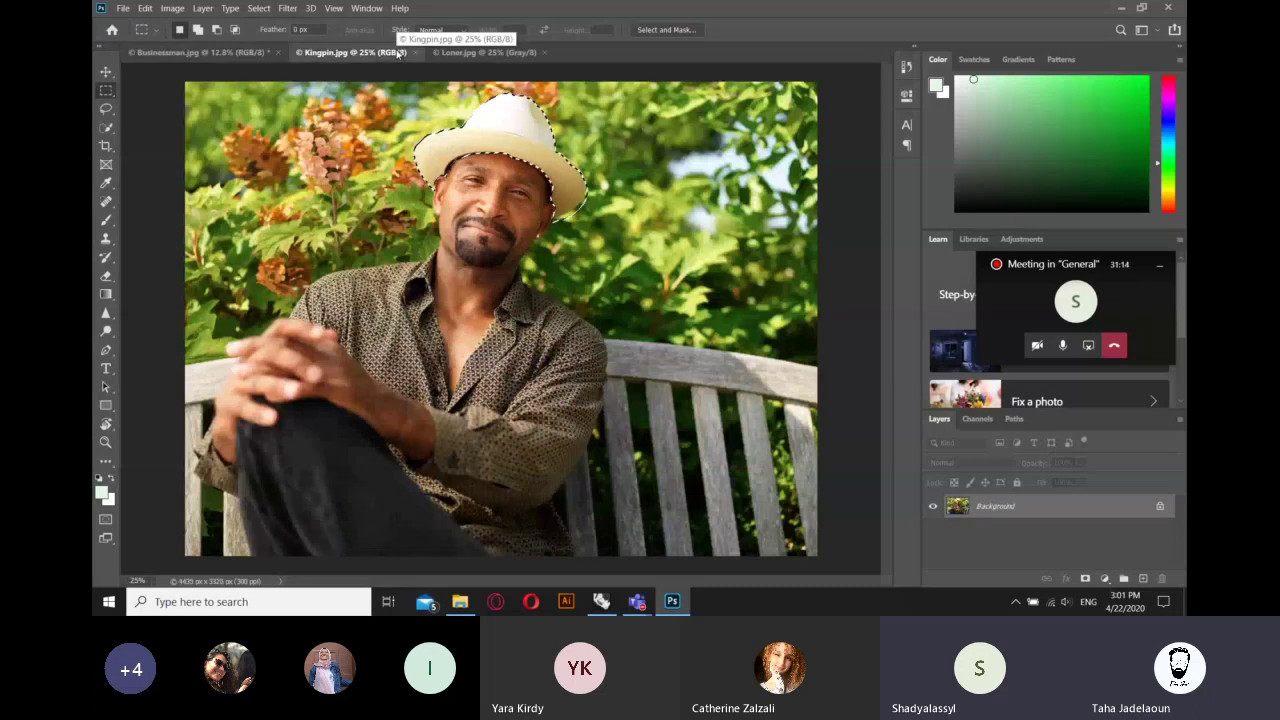
- Zoom in on the white hat, briefly check Teams, and pick the Lasso tool
scroll(543, 111, "up", 5)
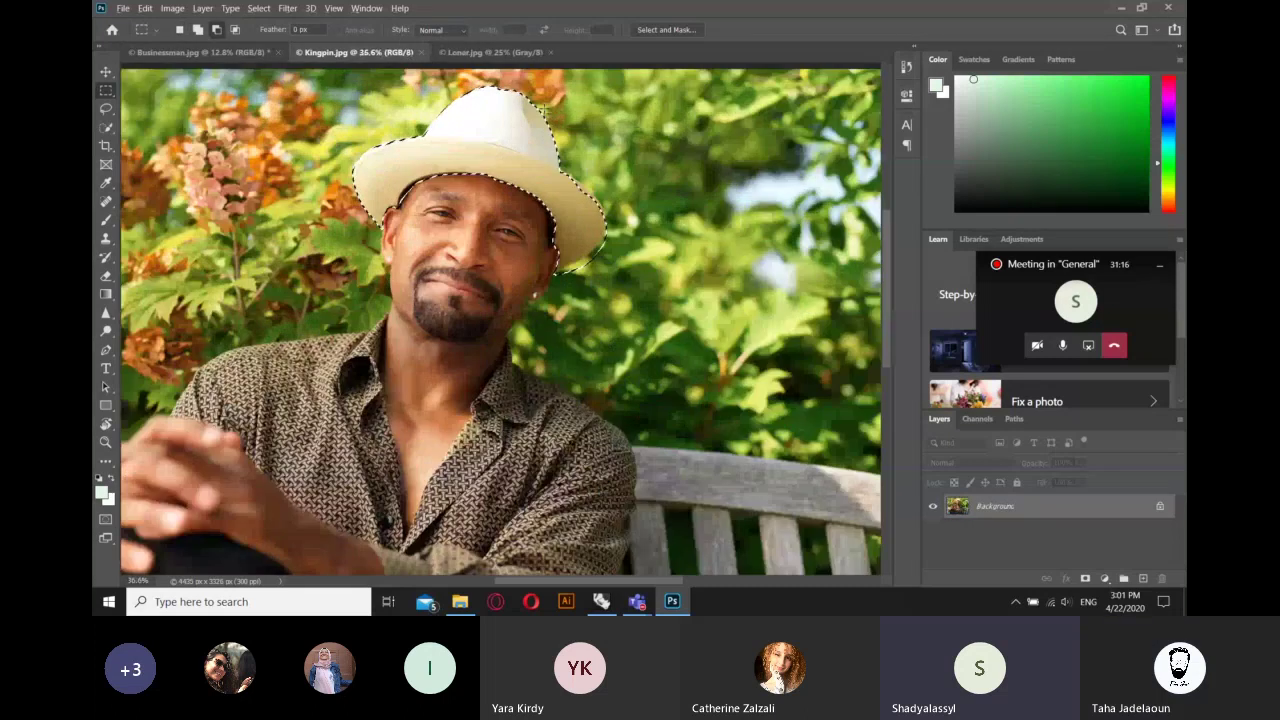
scroll(450, 190, "up", 1)
scroll(560, 240, "up", 1)
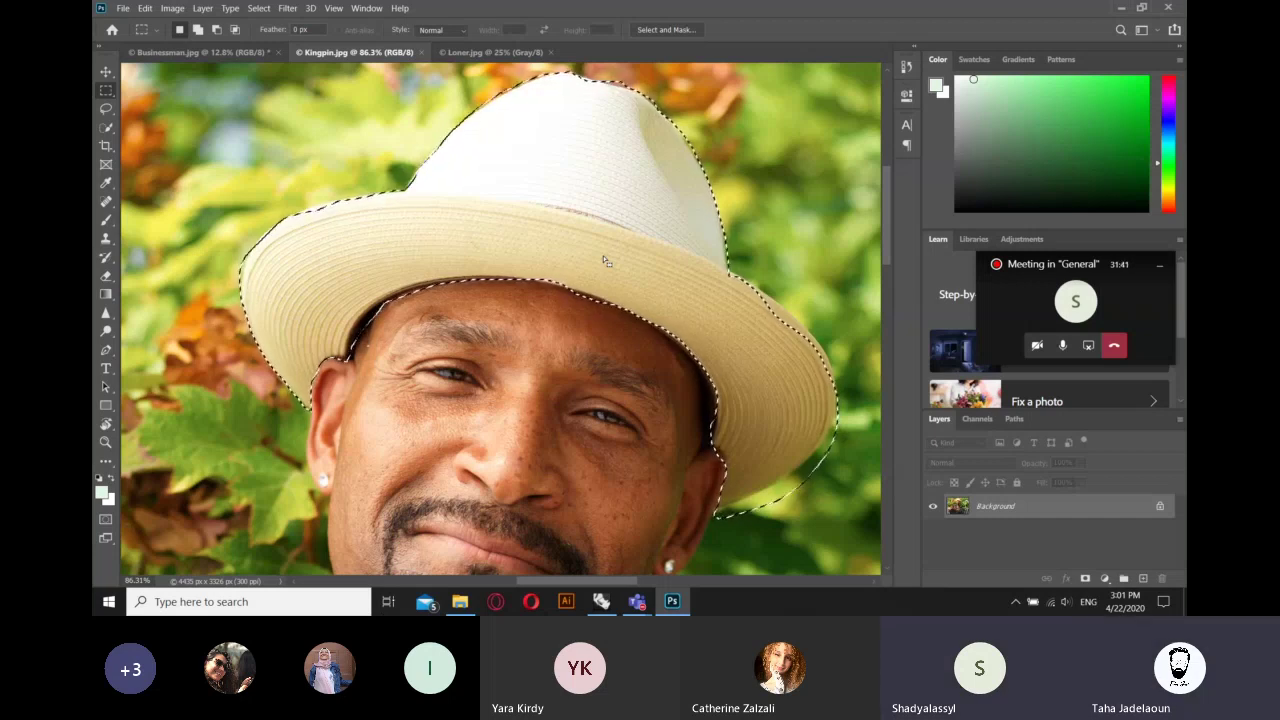
left_click(1078, 300)
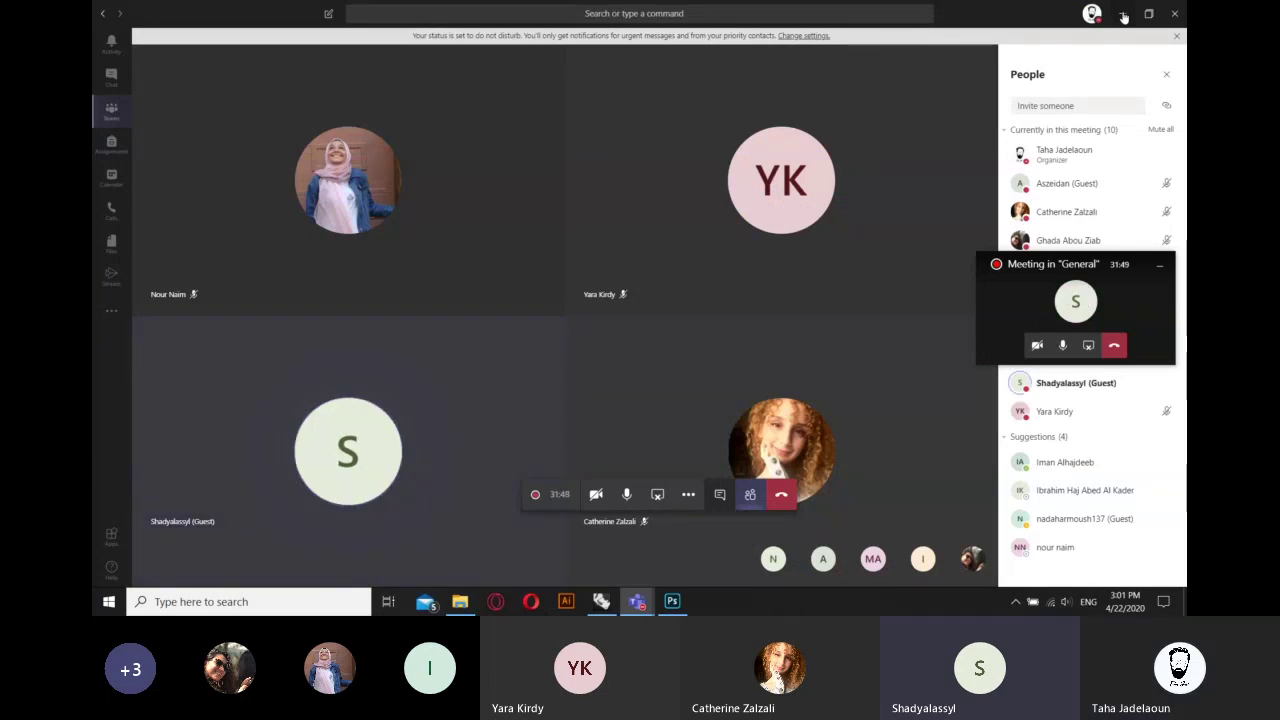
left_click(1124, 13)
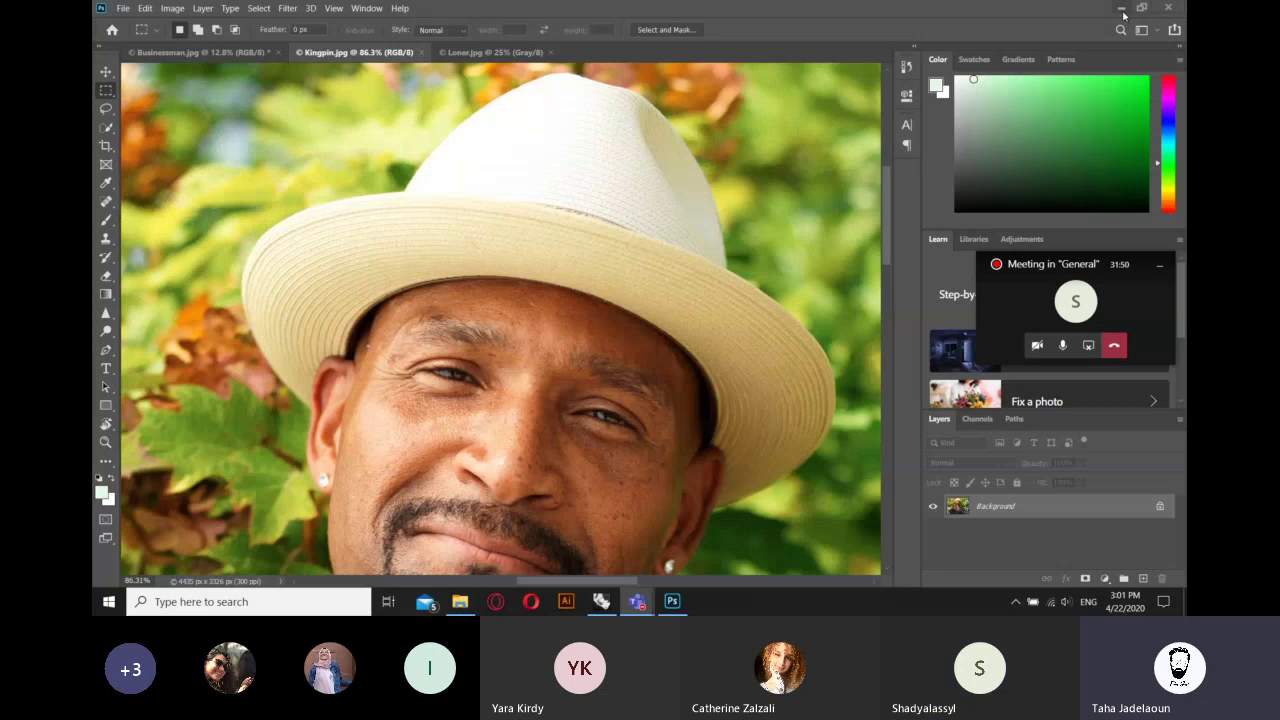
left_click(583, 300)
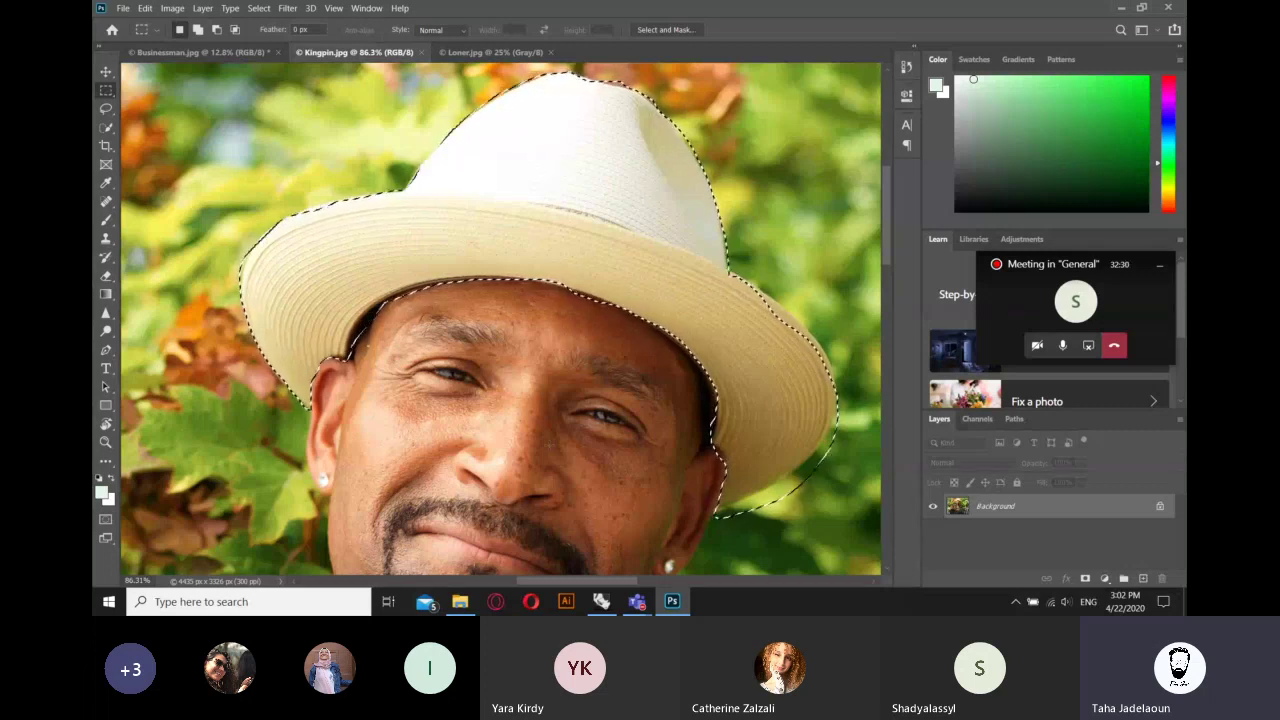
left_click(105, 108)
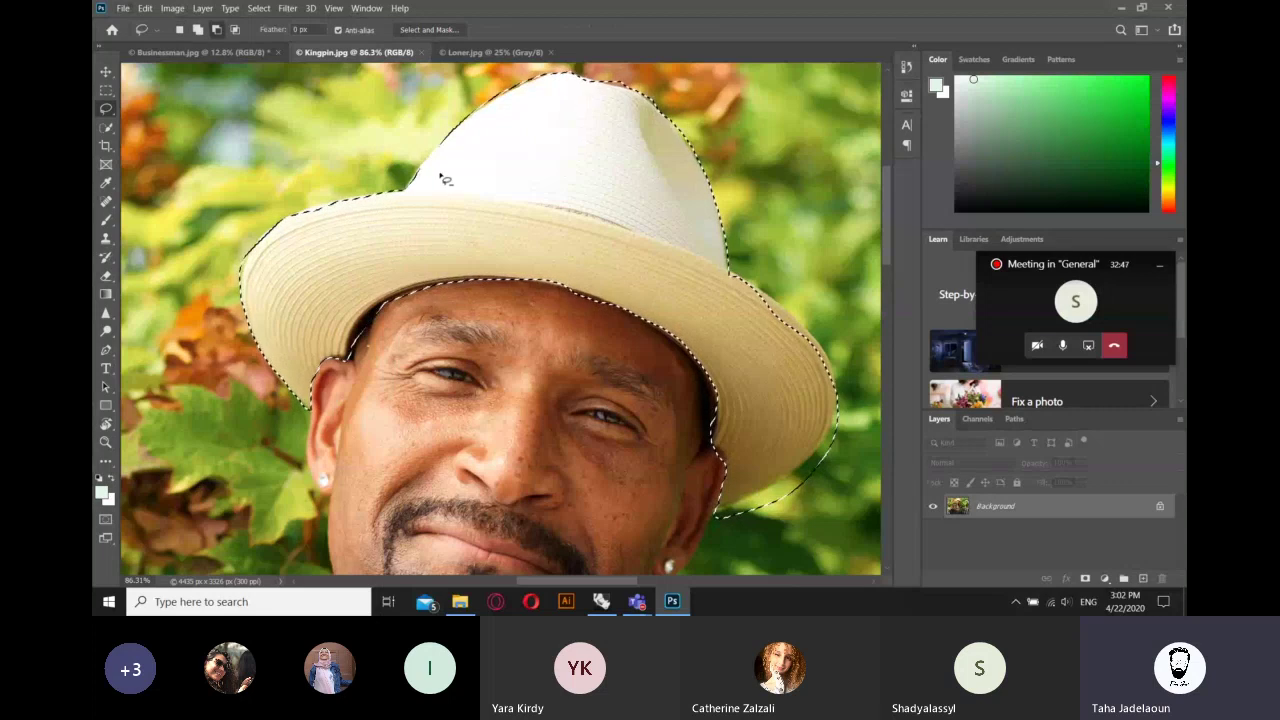
- With Alt held, trace along the crown's upper-left edge to subtract from the hat selection
key("alt")
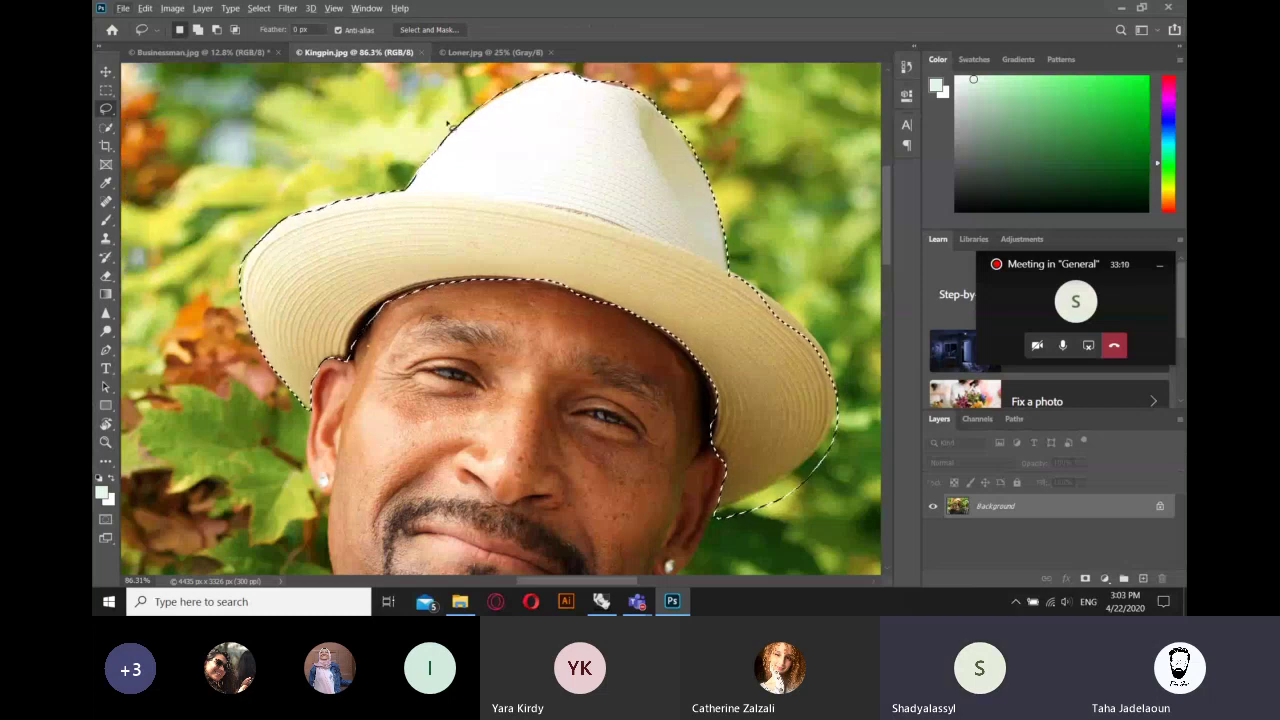
mouse_move(428, 143)
left_mouse_down()
mouse_move(430, 123)
mouse_move(428, 142)
left_mouse_up()
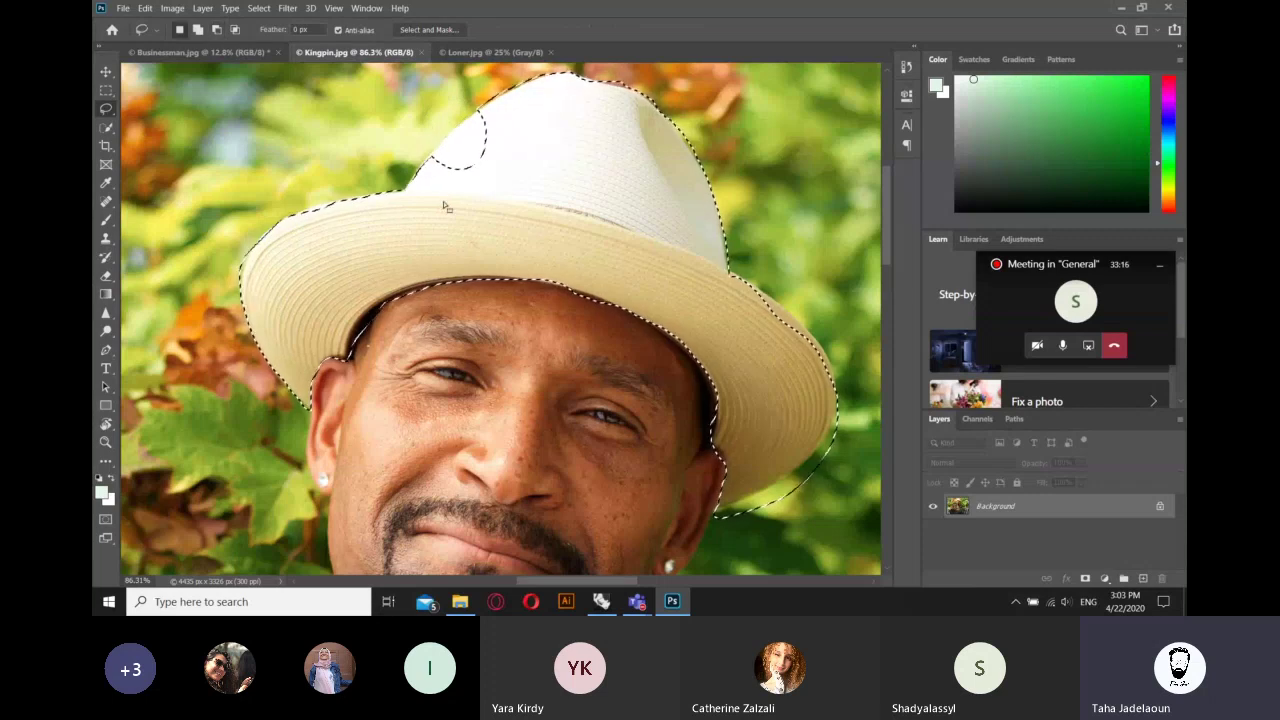
left_click_drag(418, 143, 419, 148)
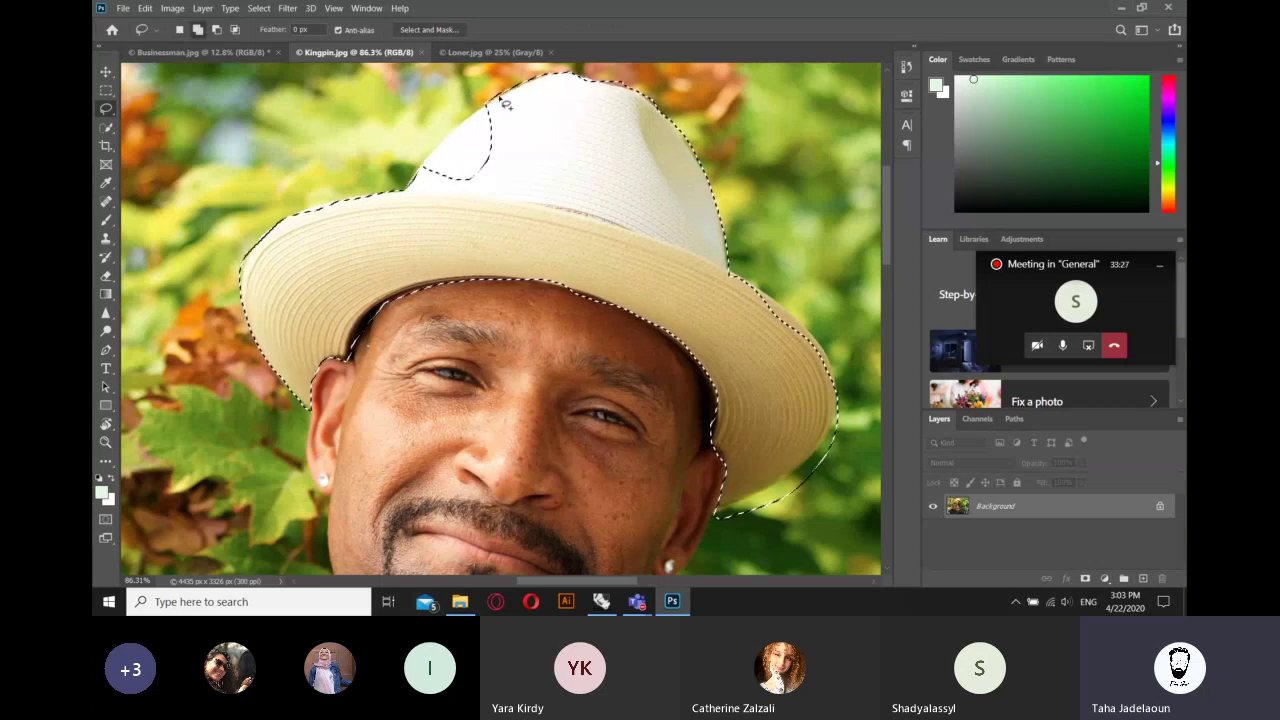
left_click_drag(502, 150, 425, 165)
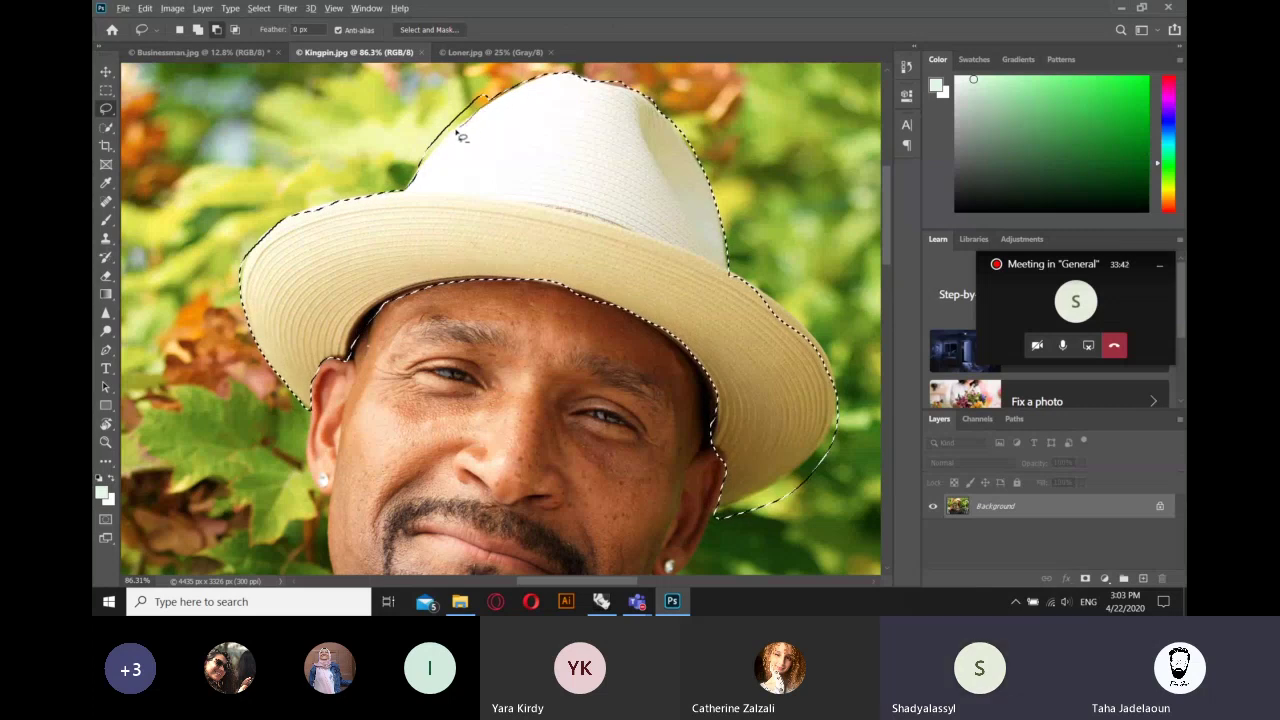
mouse_move(414, 176)
left_mouse_down()
mouse_move(500, 93)
mouse_move(480, 137)
left_mouse_up()
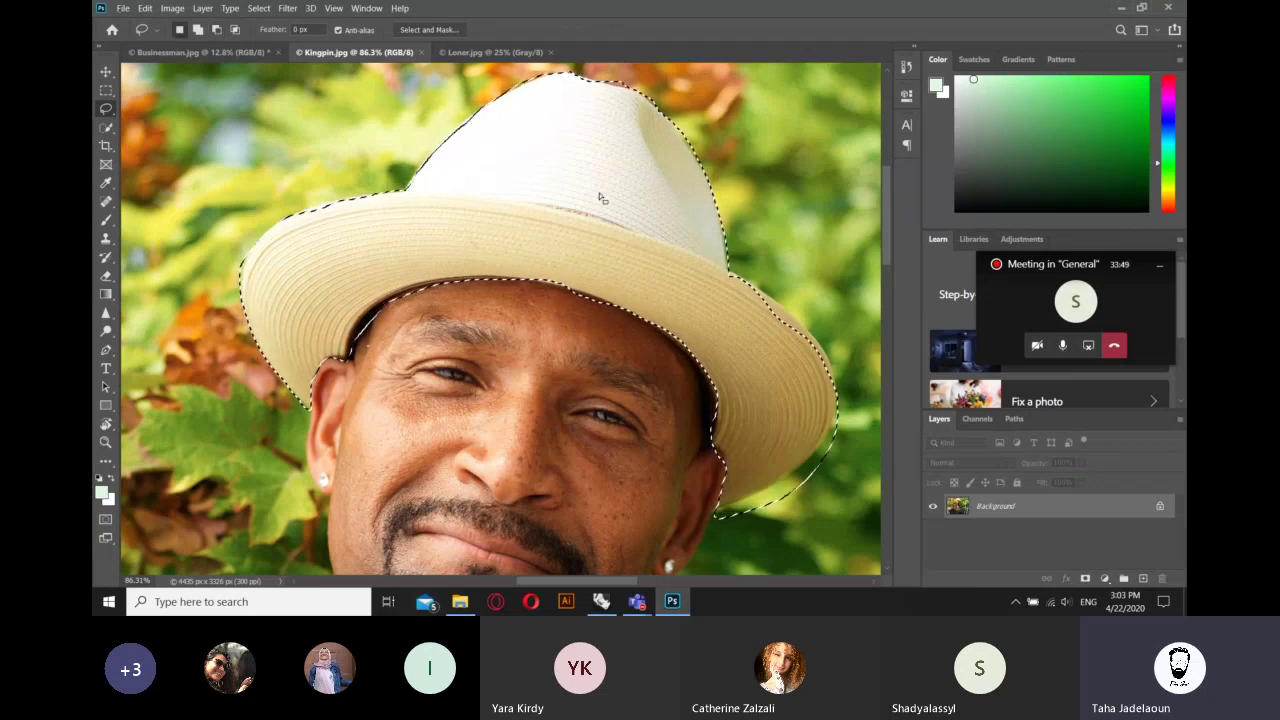
- Zoom out and deselect the hat selection
scroll(608, 198, "down", 1)
scroll(608, 198, "down", 1)
key("ctrl+d")
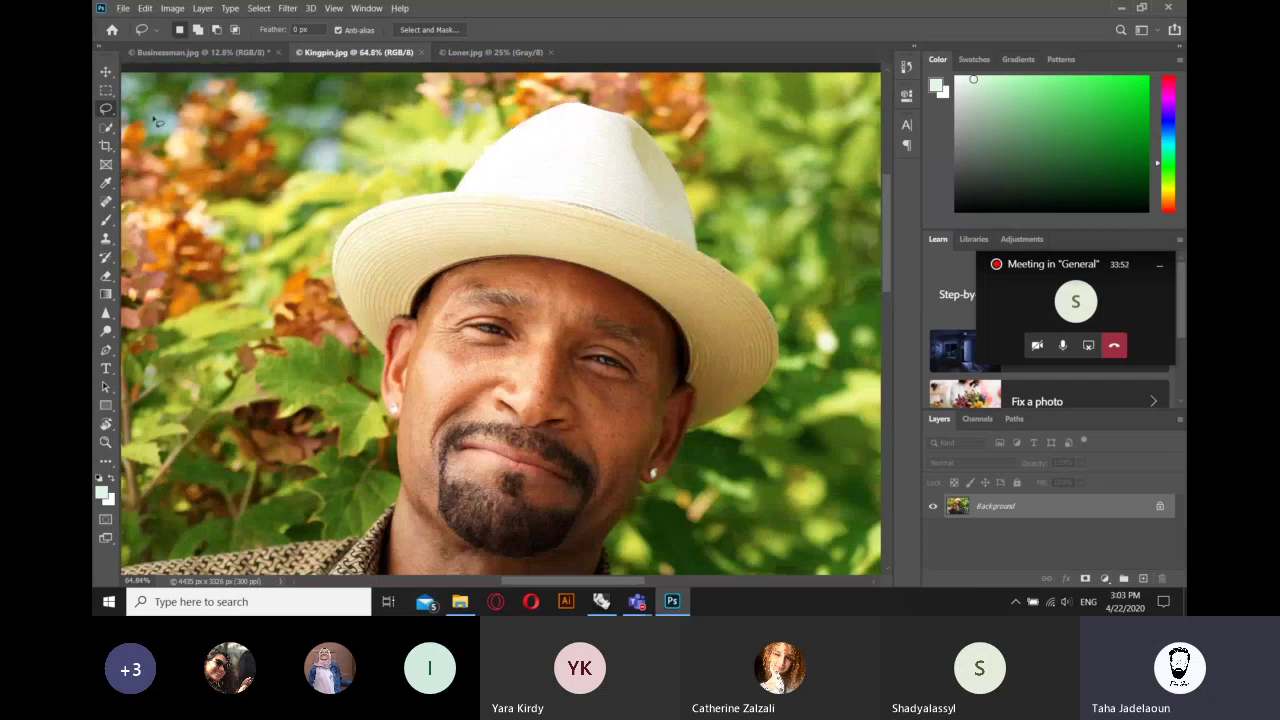
- Switch to the Polygonal Lasso Tool and zoom and pan to bring the bench into view
right_click(106, 108)
left_click(160, 122)
scroll(517, 367, "up", 1)
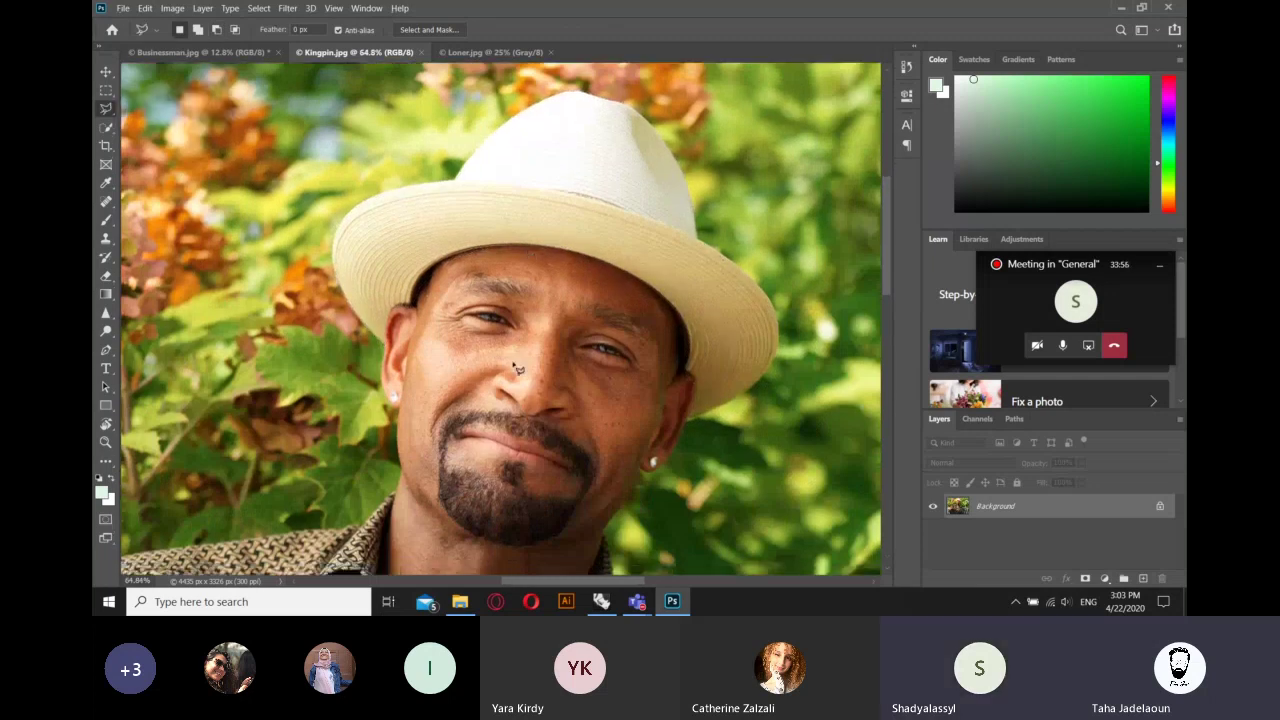
scroll(517, 367, "down", 1)
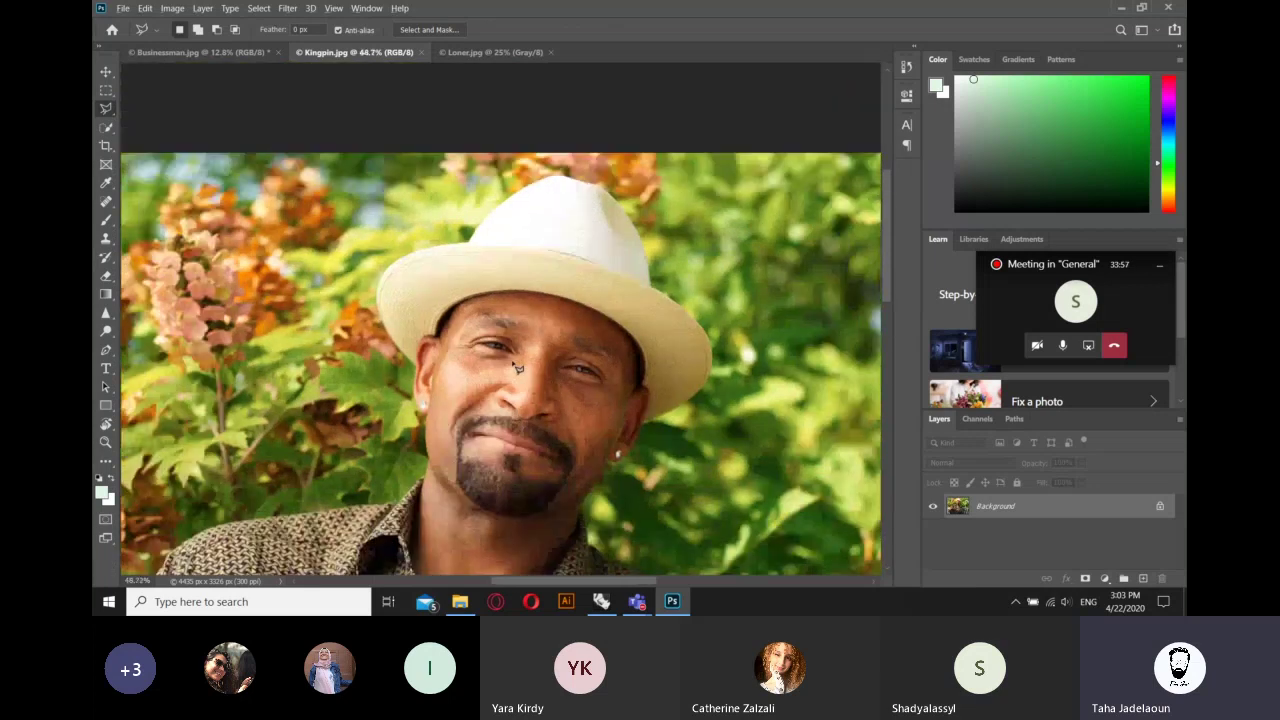
scroll(517, 367, "down", 1)
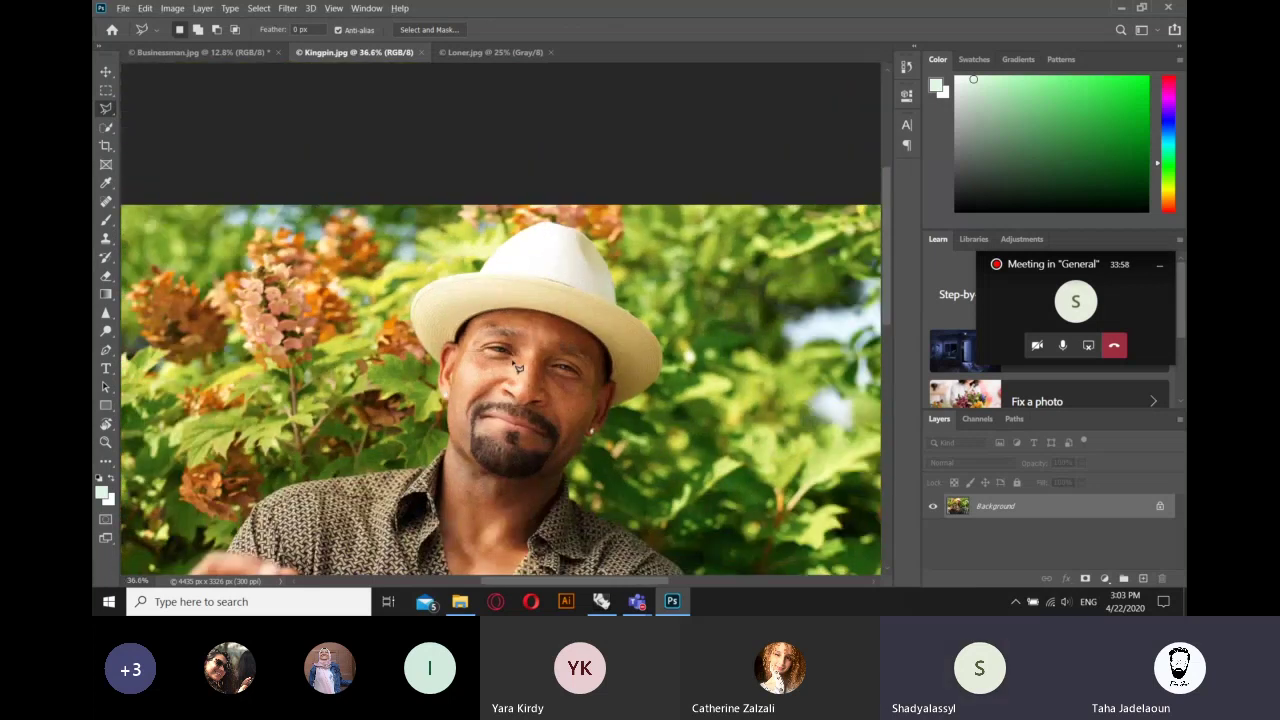
scroll(517, 367, "down", 1)
scroll(517, 367, "down", 1)
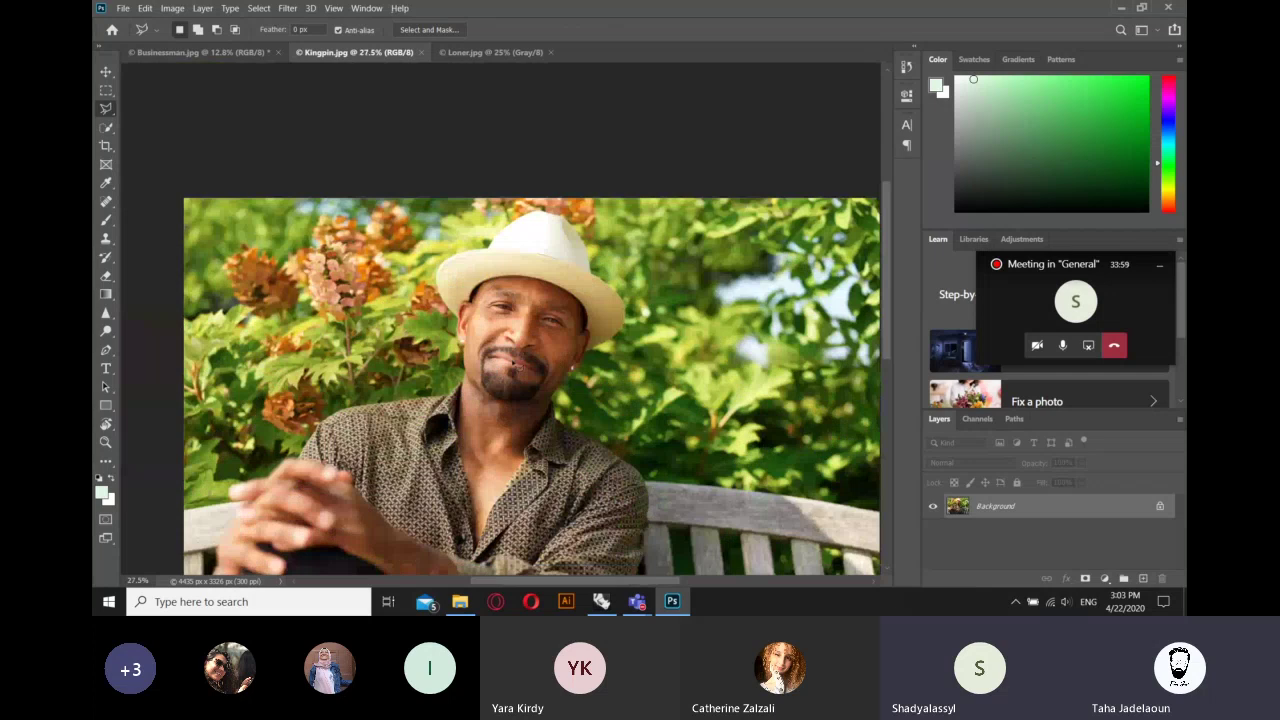
scroll(701, 426, "down", 2)
left_click_drag(701, 426, 525, 284)
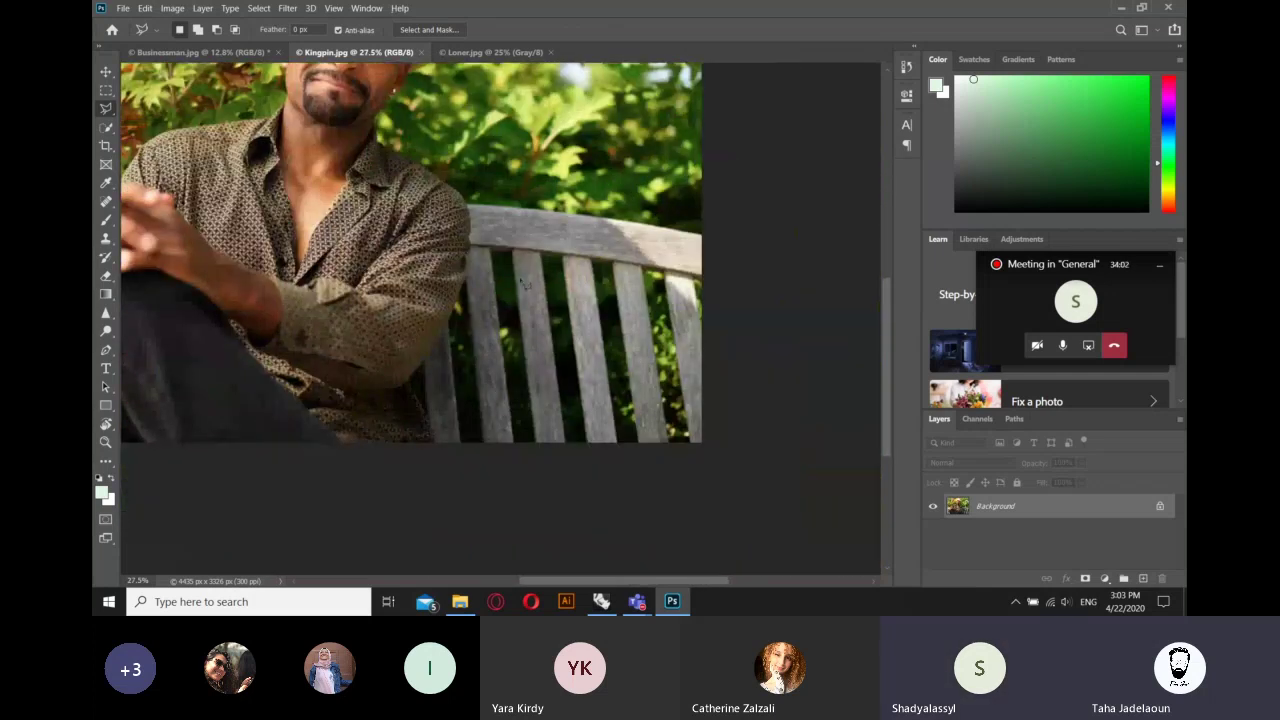
scroll(576, 243, "up", 2)
scroll(576, 243, "up", 1)
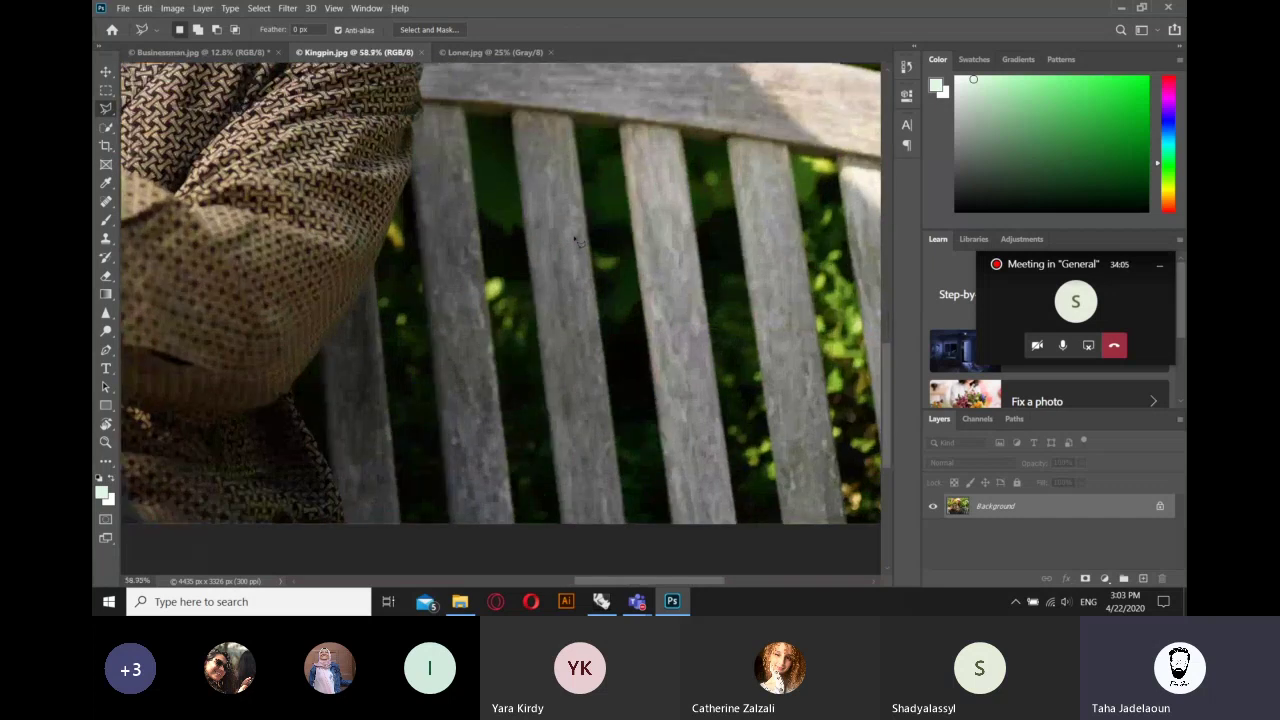
- Outline one bench slat with four corner points and close the selection
left_click(552, 521)
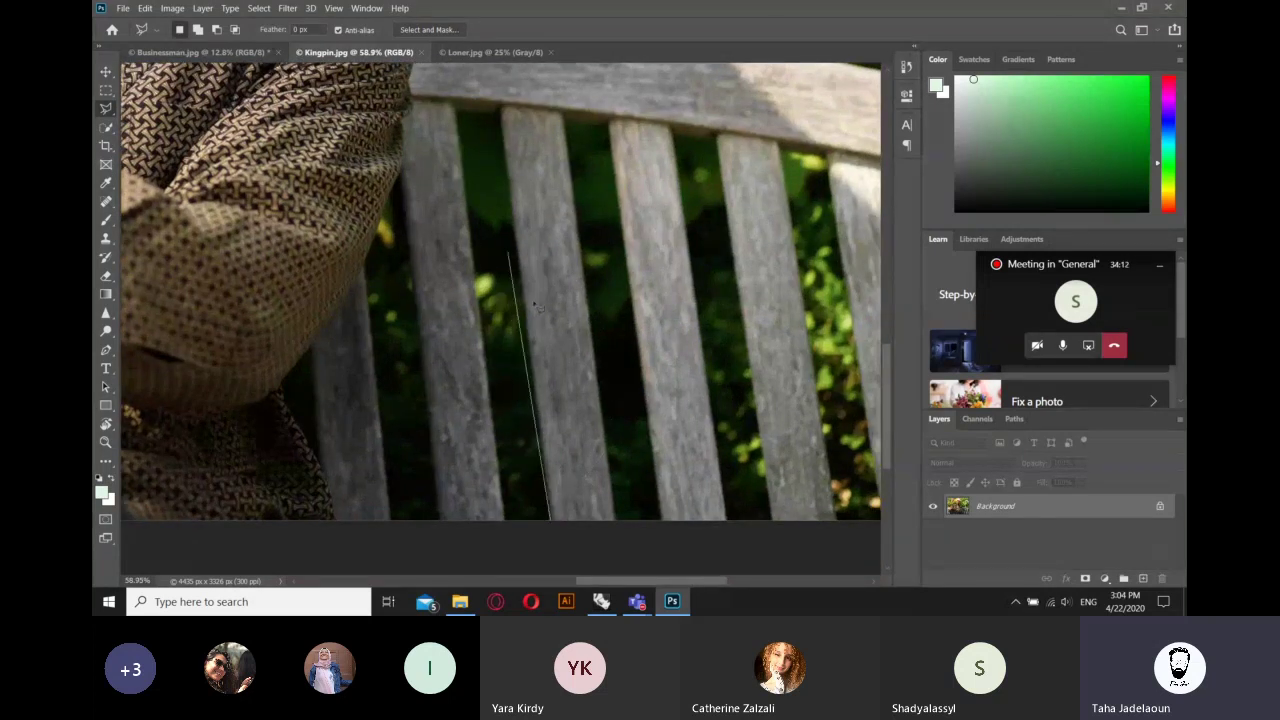
left_click(612, 521)
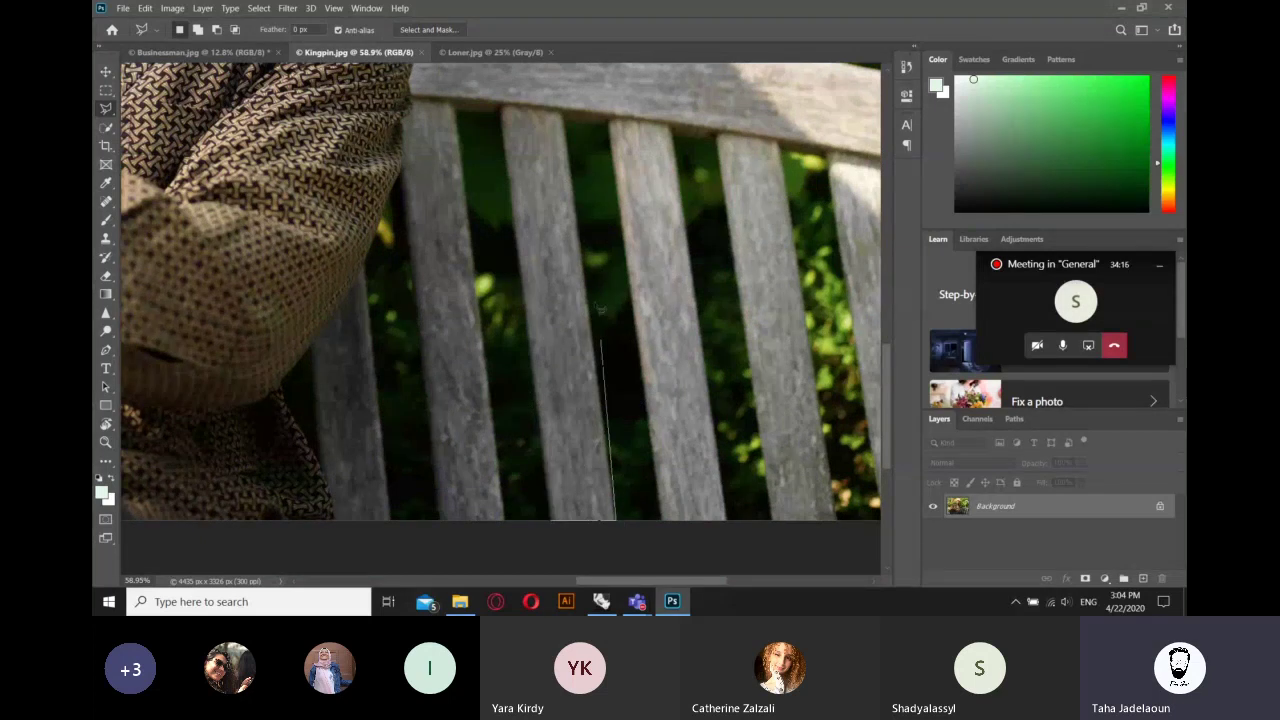
left_click(564, 115)
left_click(503, 106)
double_click(556, 523)
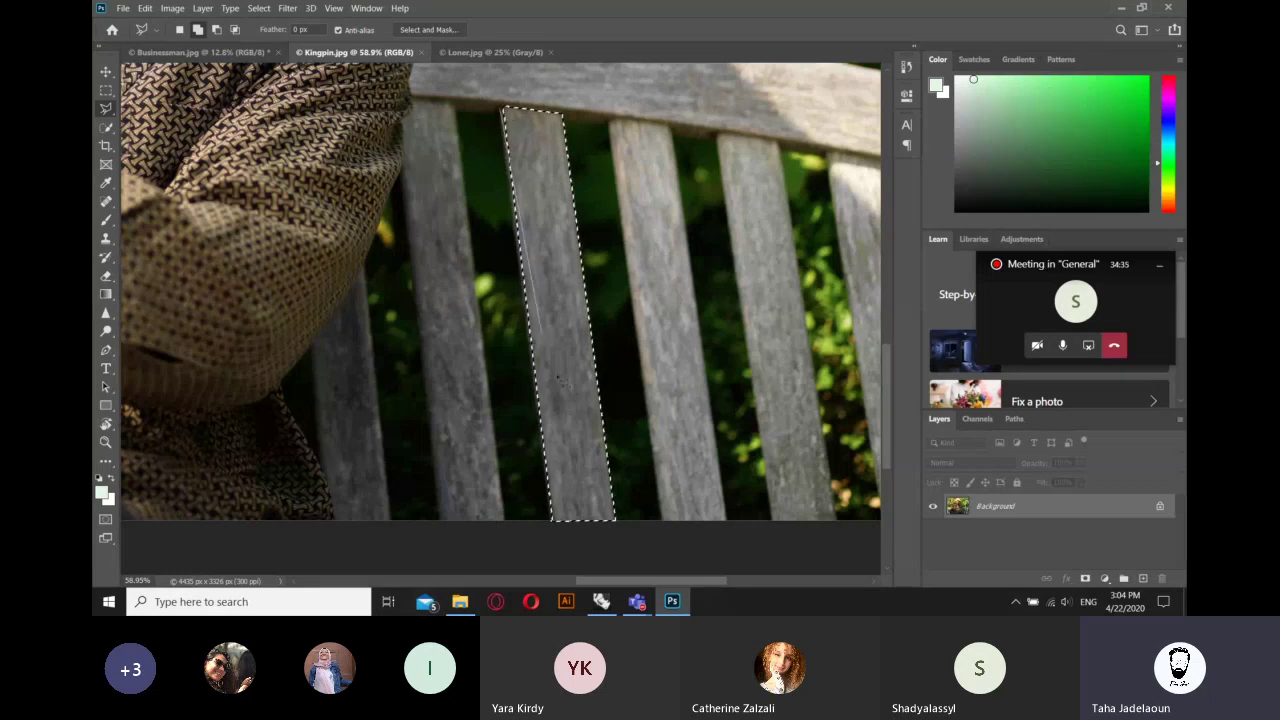
- Cancel stray unfinished outlines and add corner points along the slat's top edge
key("Escape")
left_click(550, 520)
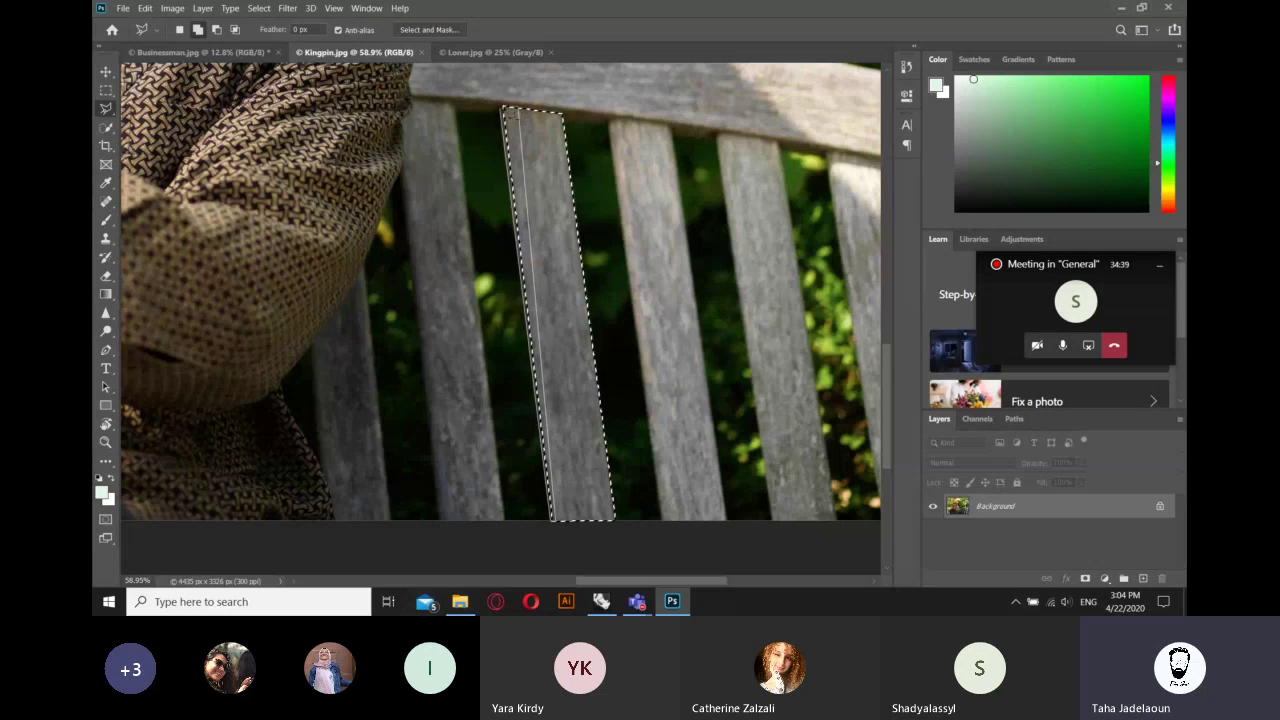
key("Escape")
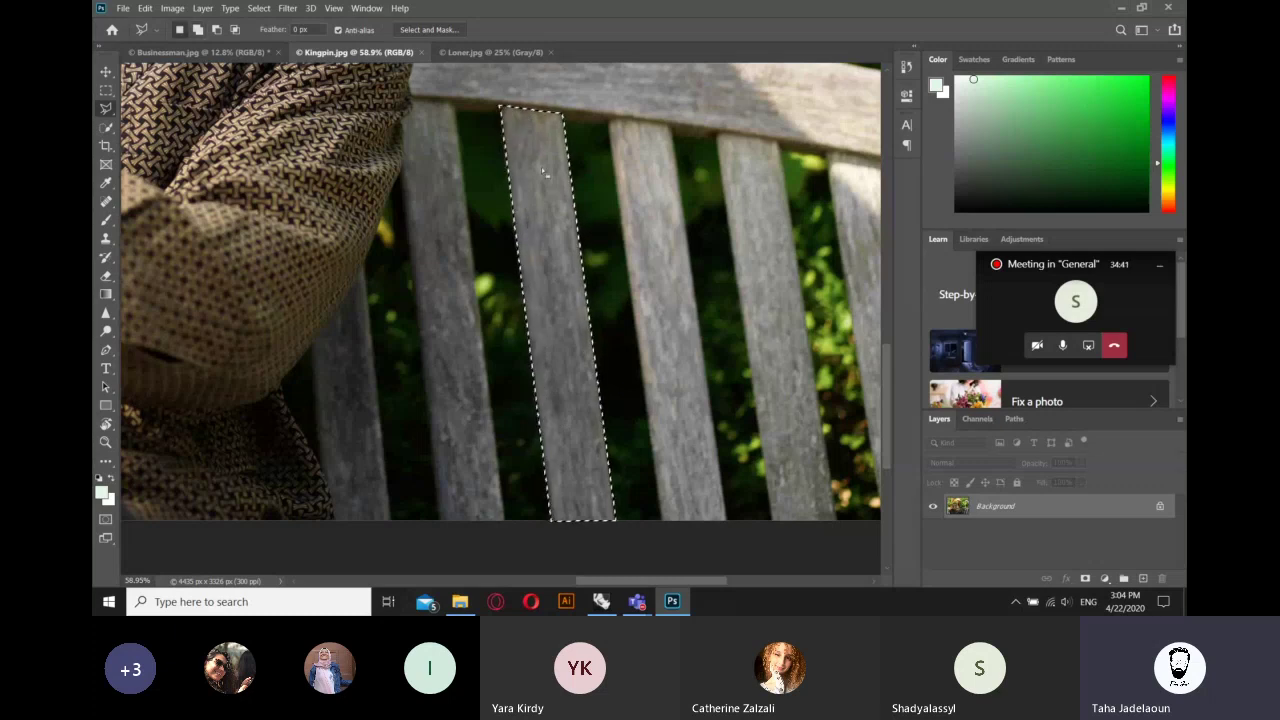
left_click(492, 108)
left_click(577, 100)
left_click(578, 114)
left_click(490, 106)
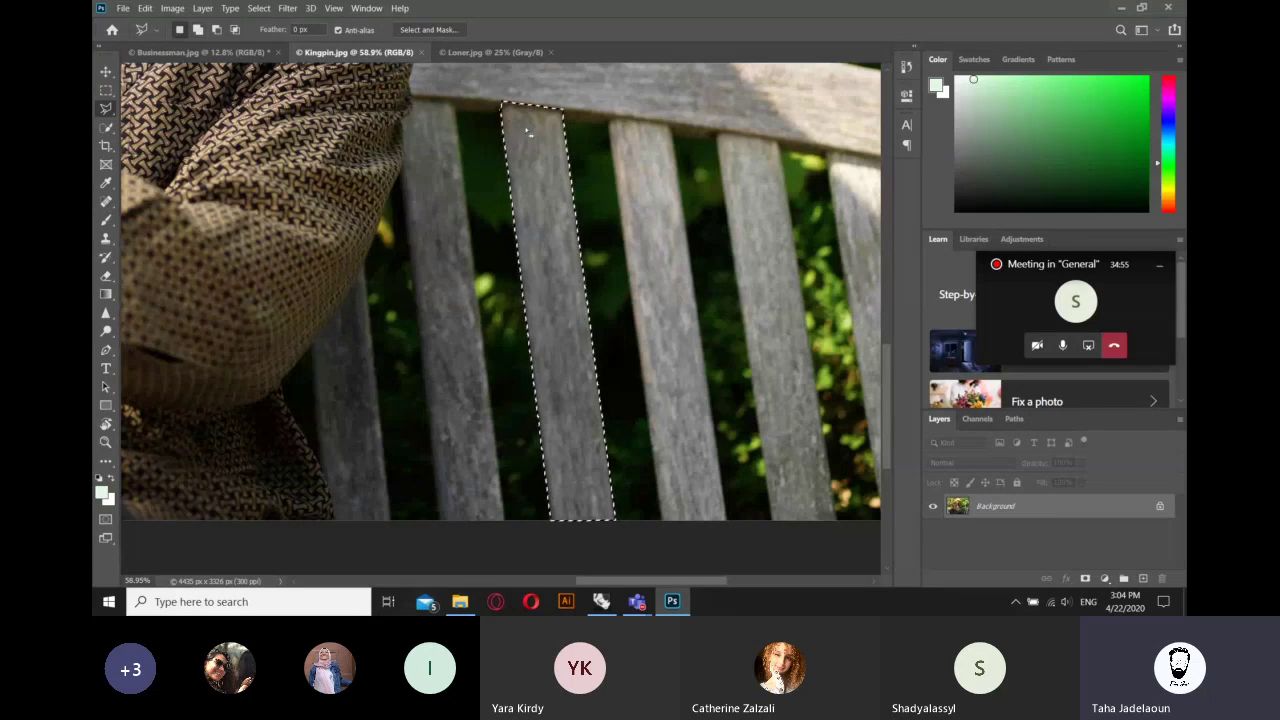
- Zoom out to the whole photo and pan the view down to the bench
scroll(528, 131, "down", 1)
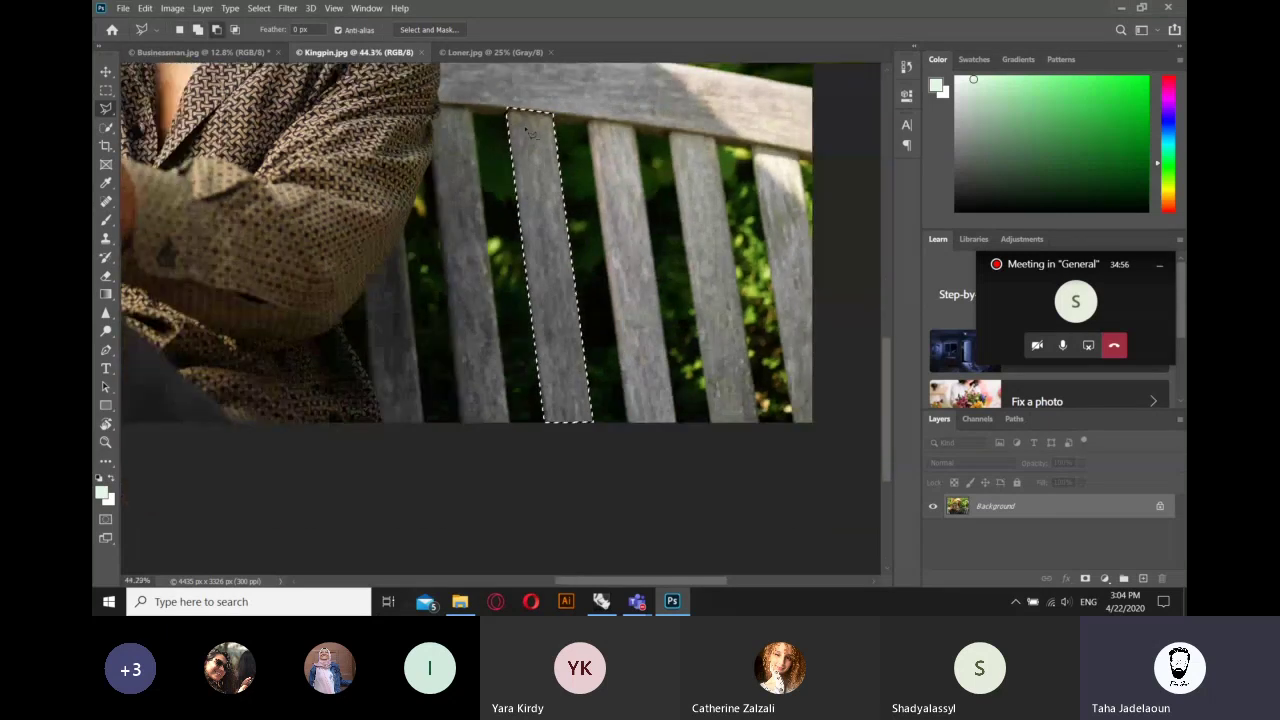
key("ctrl+minus")
key("ctrl+minus")
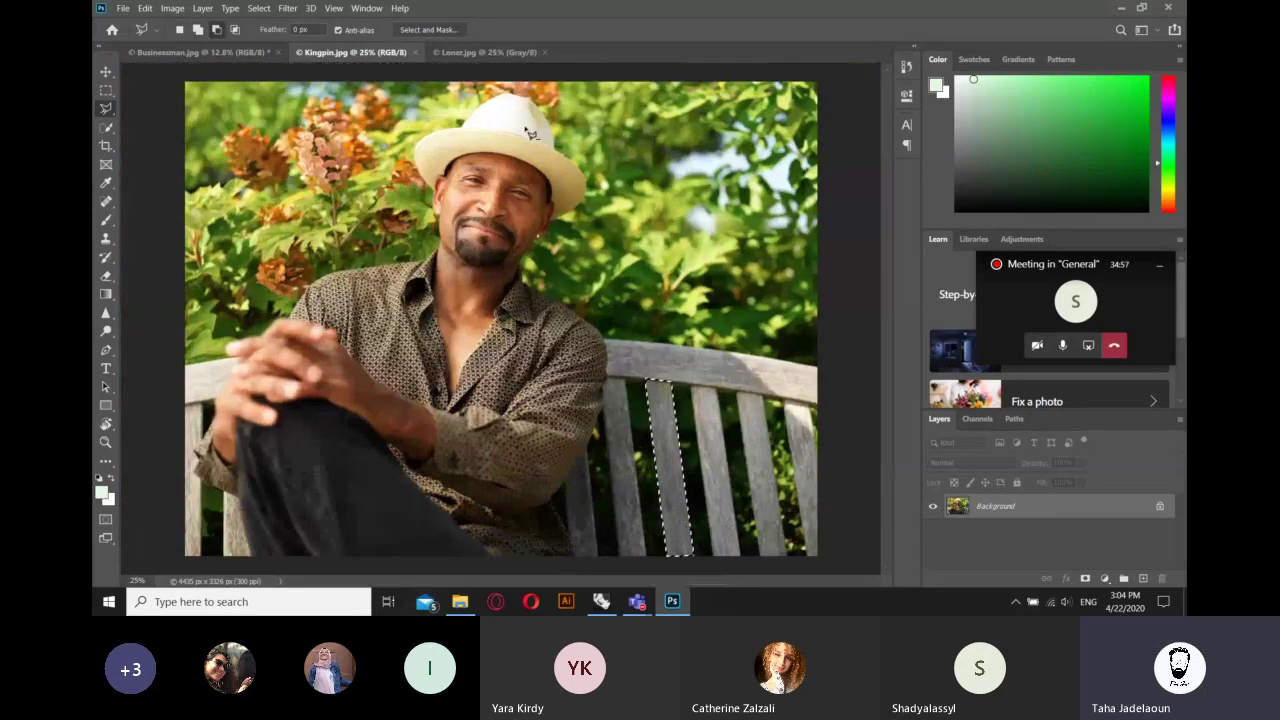
scroll(530, 133, "up", 1)
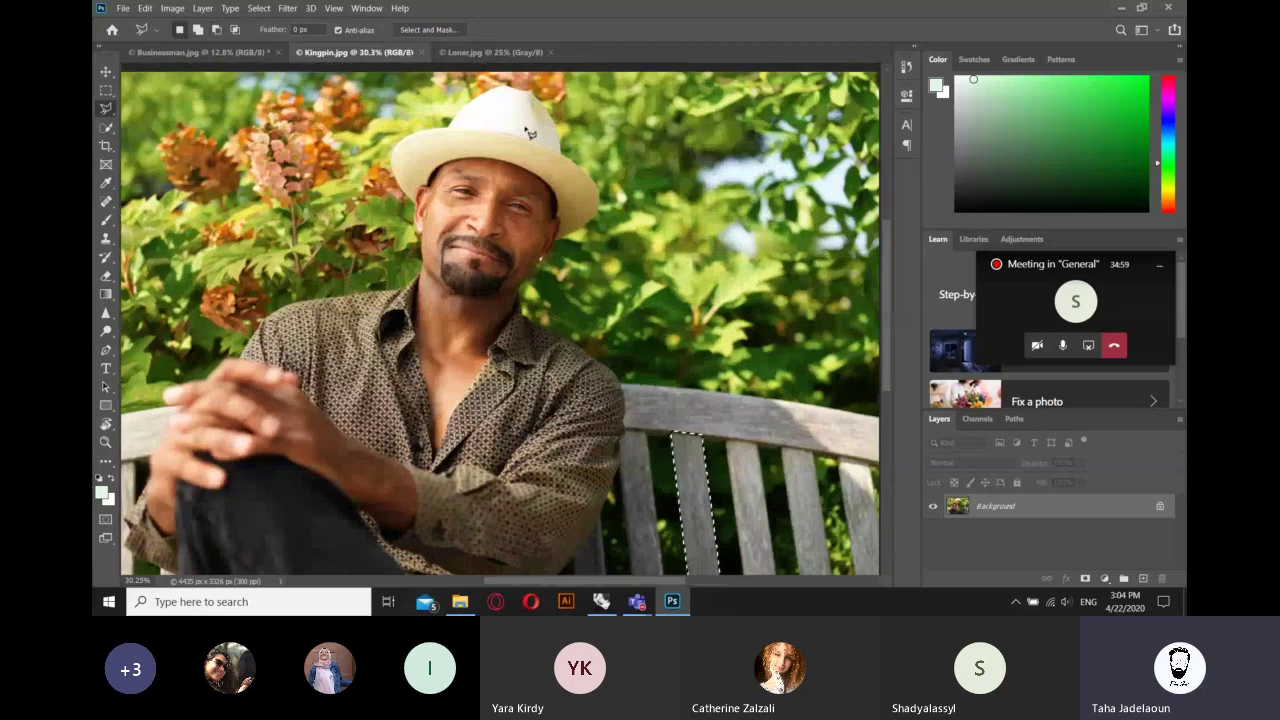
scroll(566, 250, "down", 3)
scroll(566, 250, "down", 2)
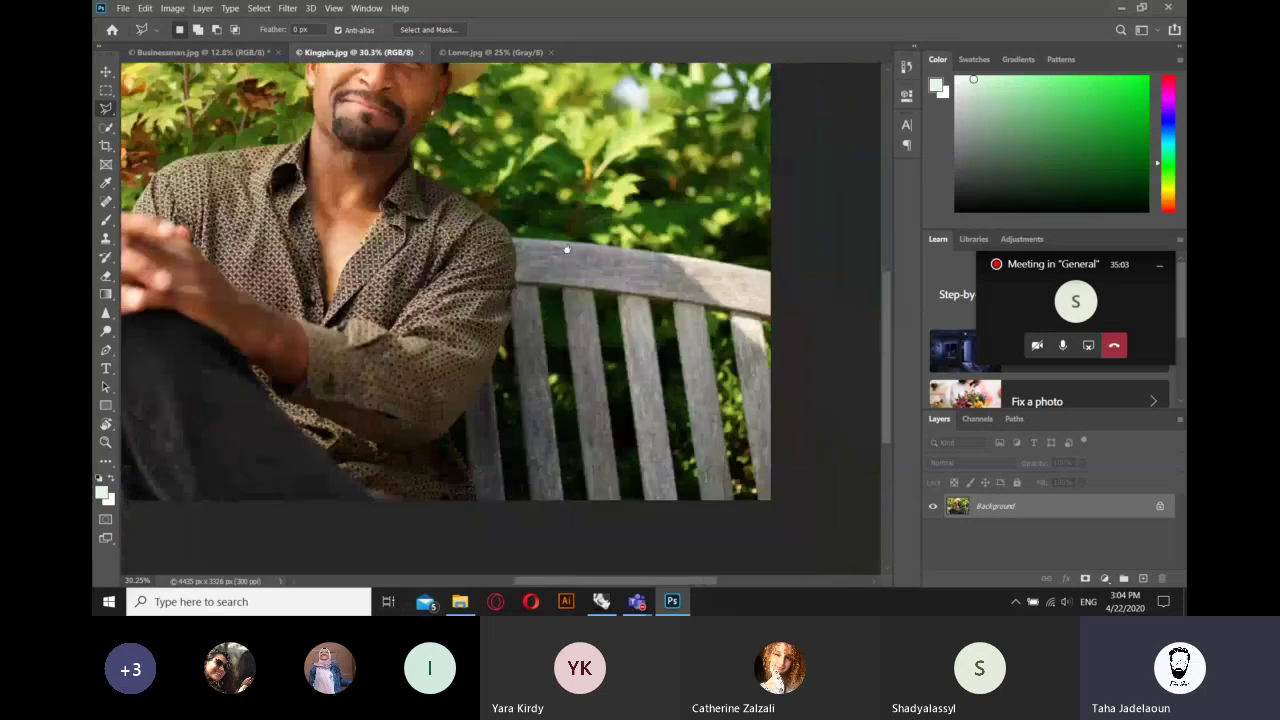
scroll(566, 250, "down", 1)
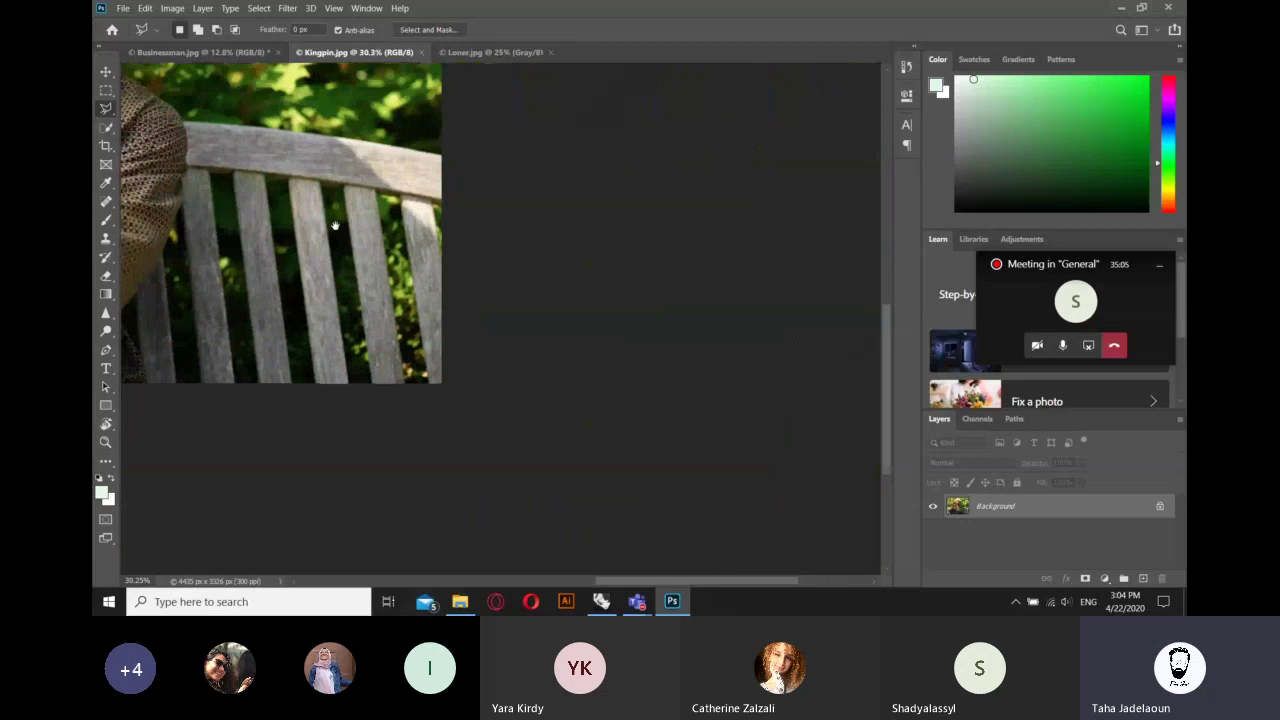
scroll(607, 317, "up", 1)
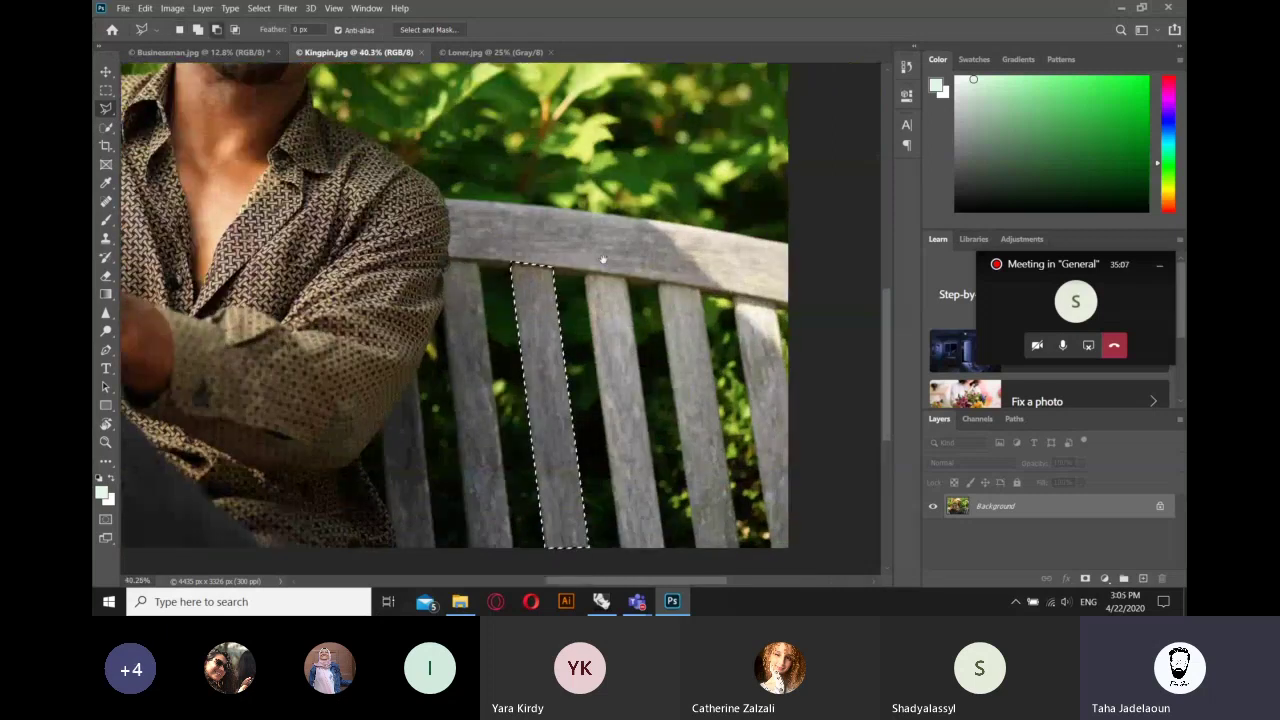
scroll(603, 260, "down", 1)
key("ctrl+d")
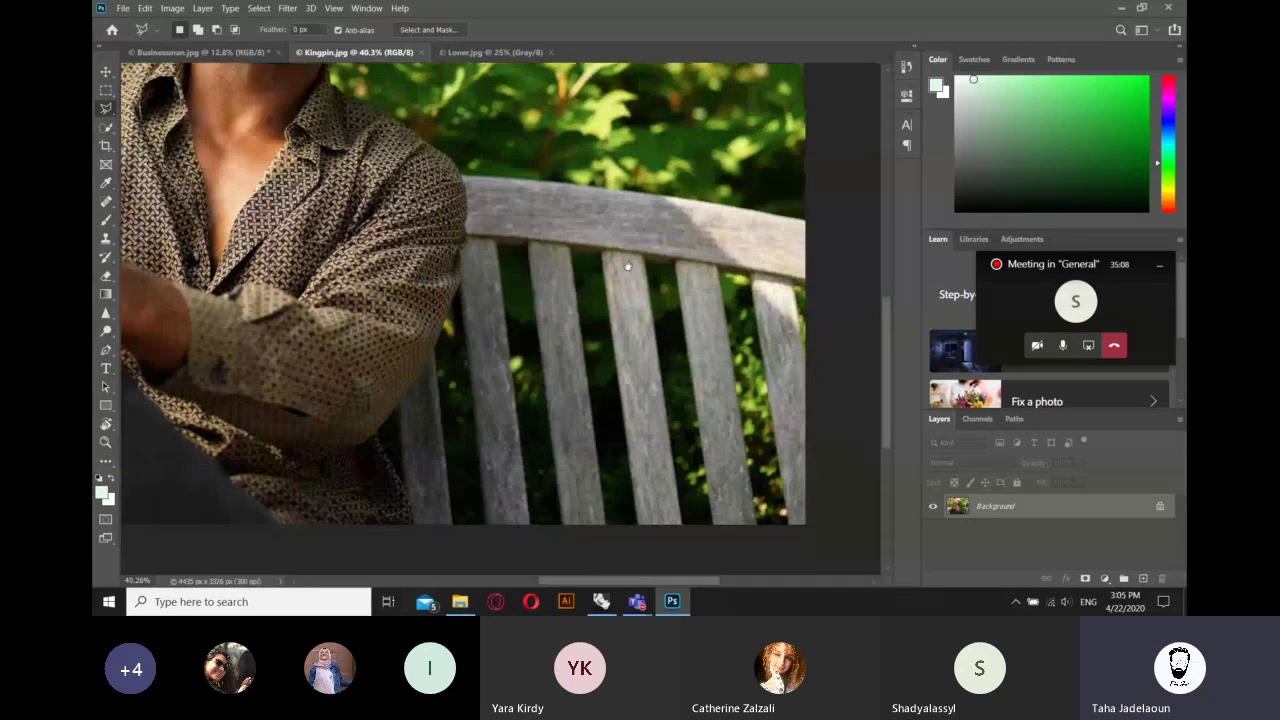
scroll(570, 385, "up", 5)
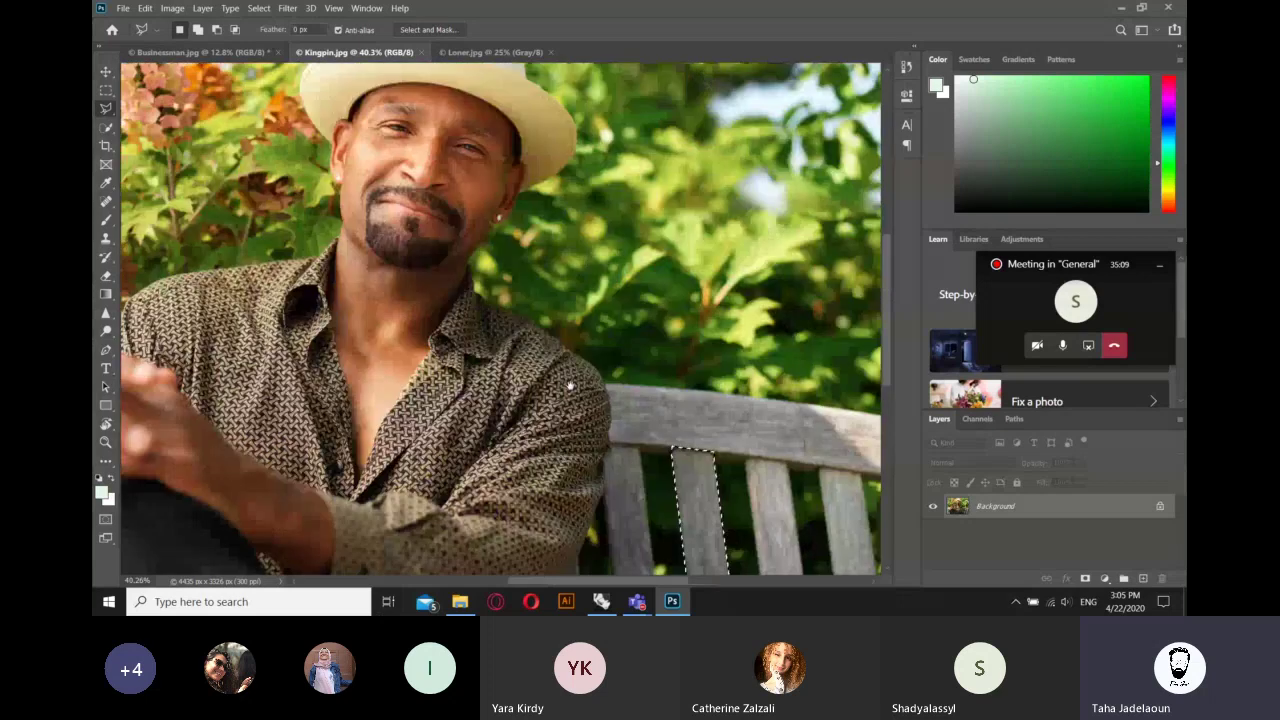
left_click_drag(570, 385, 351, 200)
left_click_drag(457, 234, 548, 316)
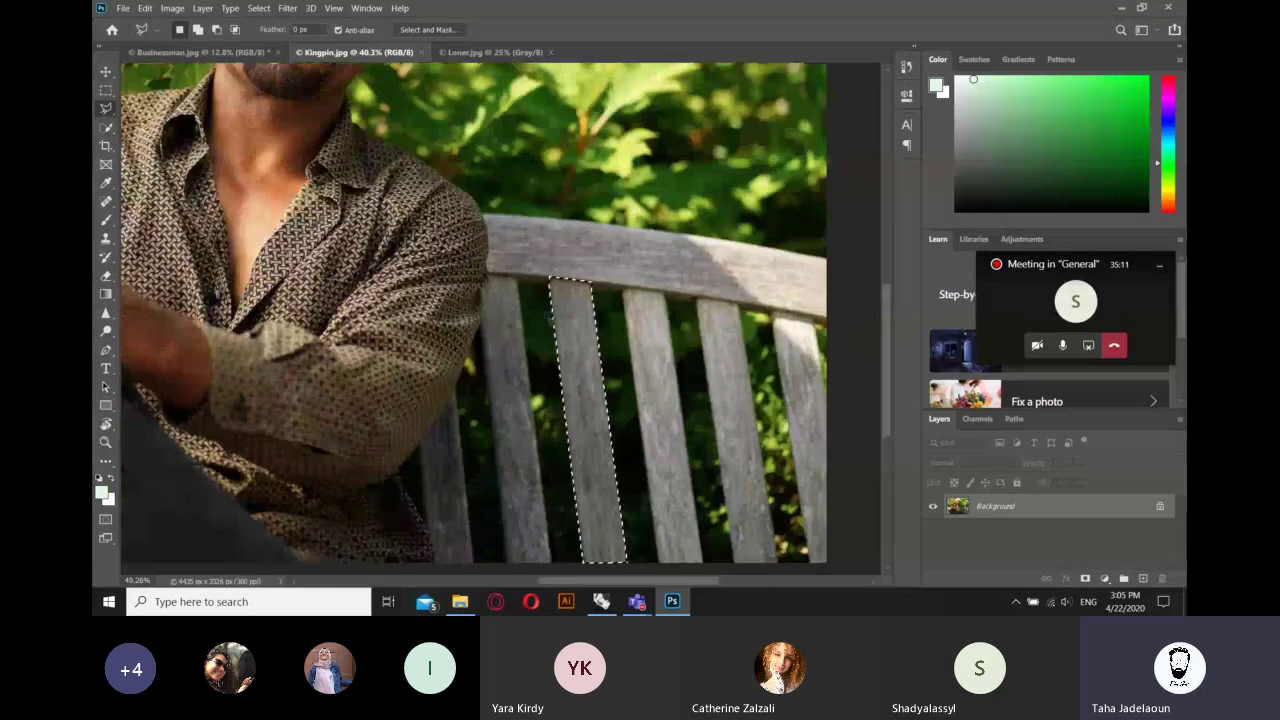
scroll(548, 316, "up", 1)
scroll(566, 294, "up", 1)
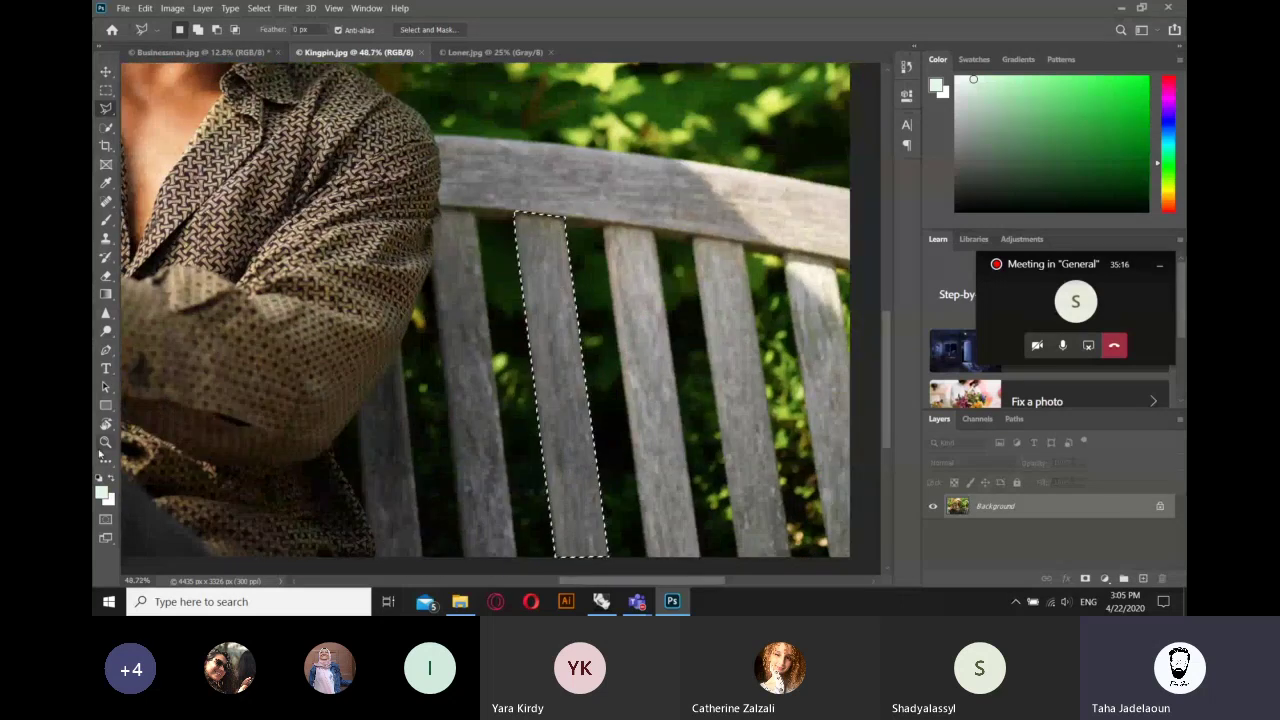
- Pan with the Hand Tool and zoom in closely on the selected slat
left_click(106, 424)
left_click(163, 424)
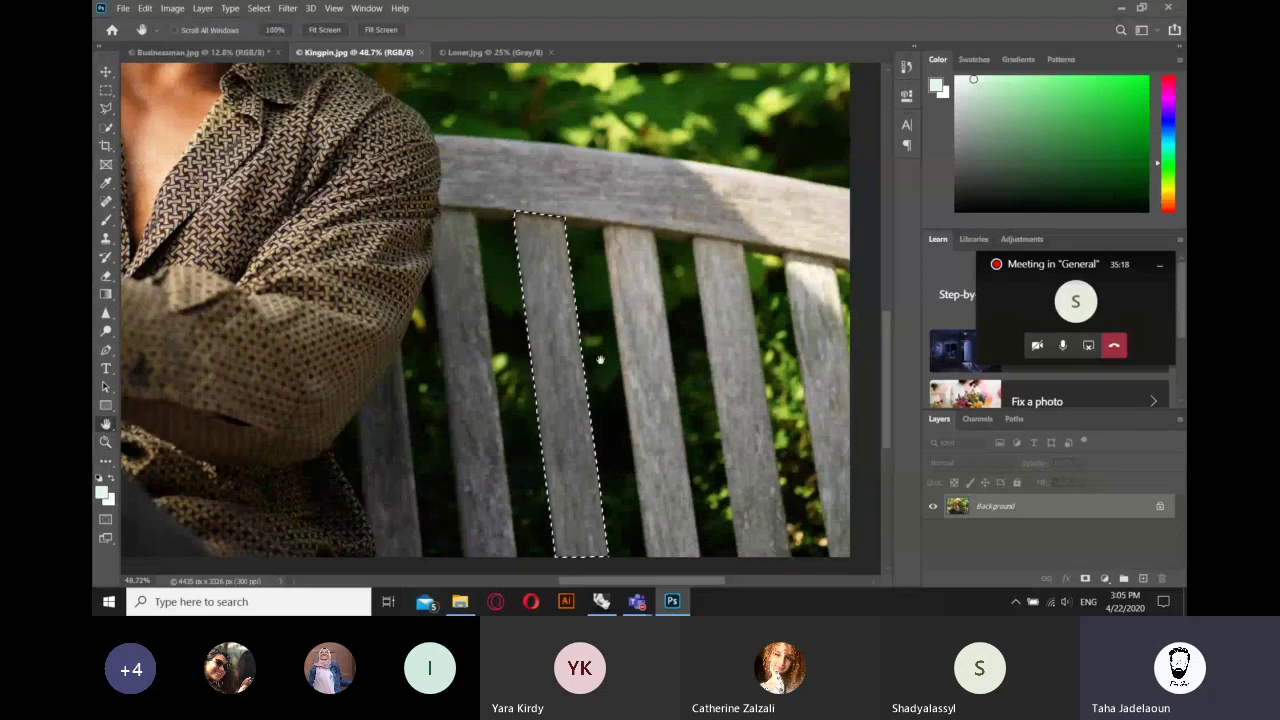
left_click_drag(600, 360, 660, 460)
key("z")
mouse_move(560, 414)
left_mouse_down()
mouse_move(631, 414)
mouse_move(600, 414)
left_mouse_up()
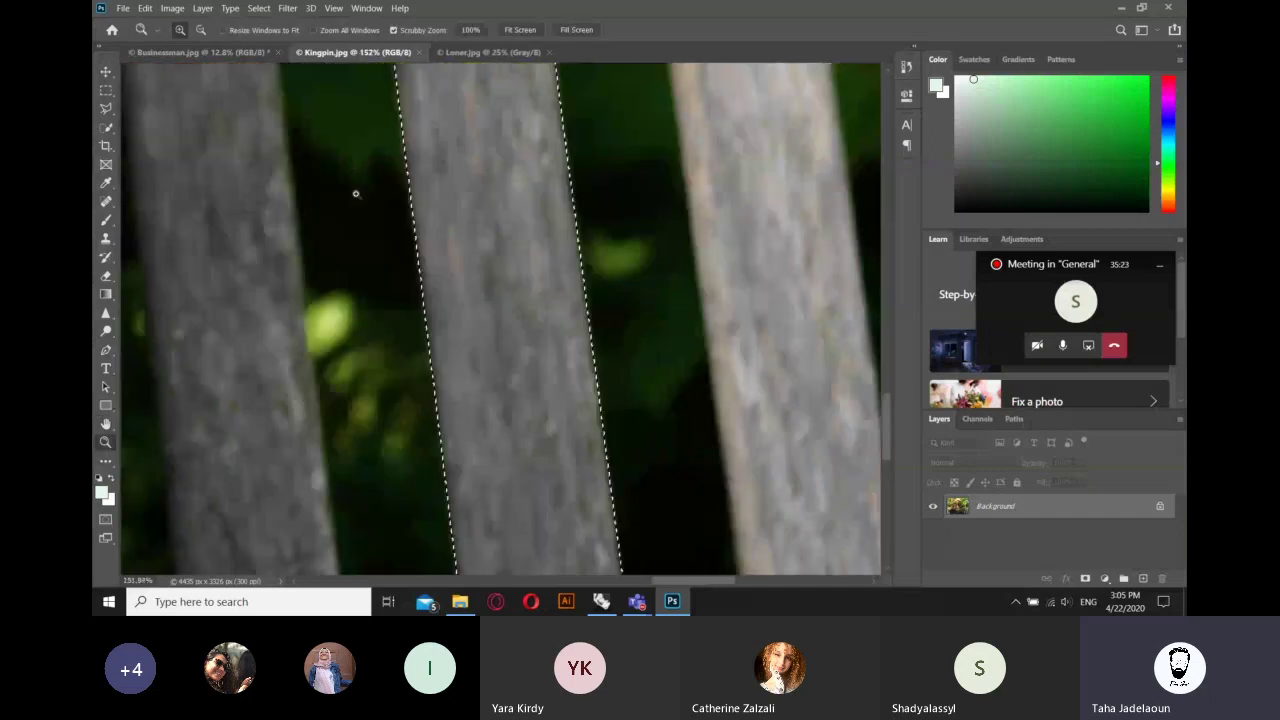
- Switch to the Move tool and zoom and pan across the bench to inspect the slat selection
left_click(105, 72)
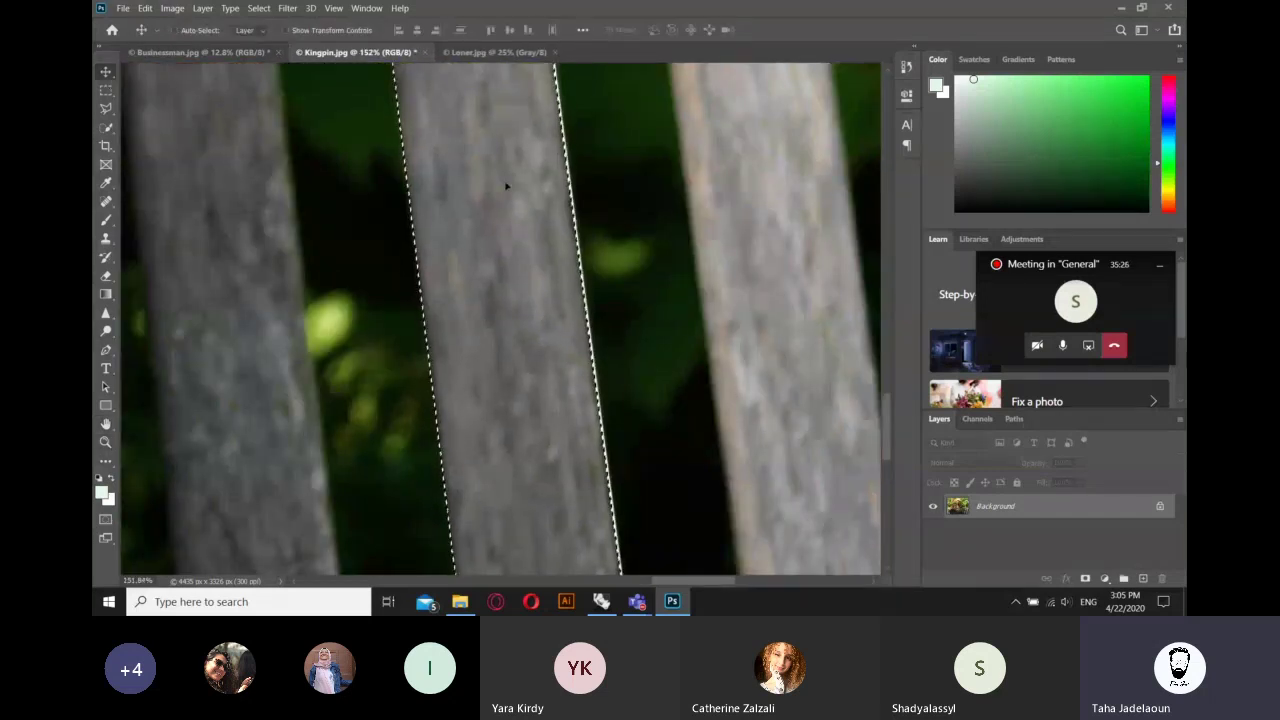
scroll(506, 186, "down", 2)
scroll(506, 186, "down", 2)
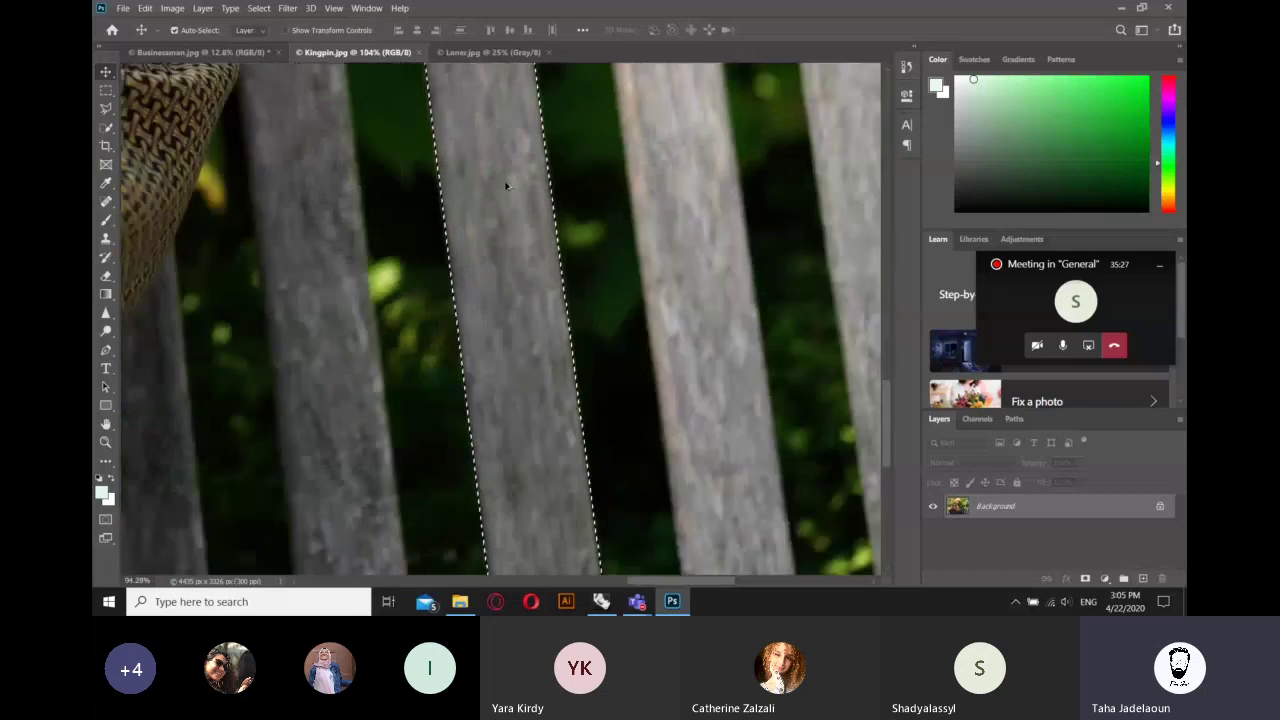
scroll(506, 186, "down", 2)
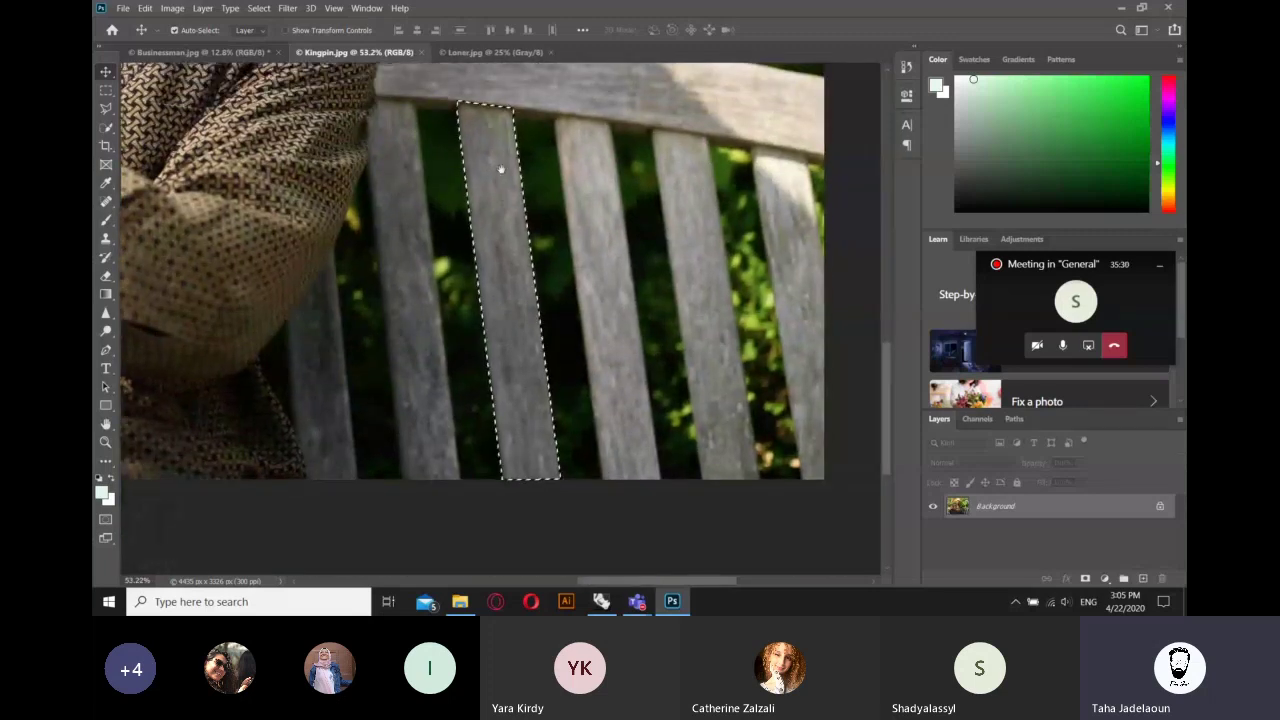
left_click_drag(501, 169, 597, 307)
scroll(597, 307, "down", 2)
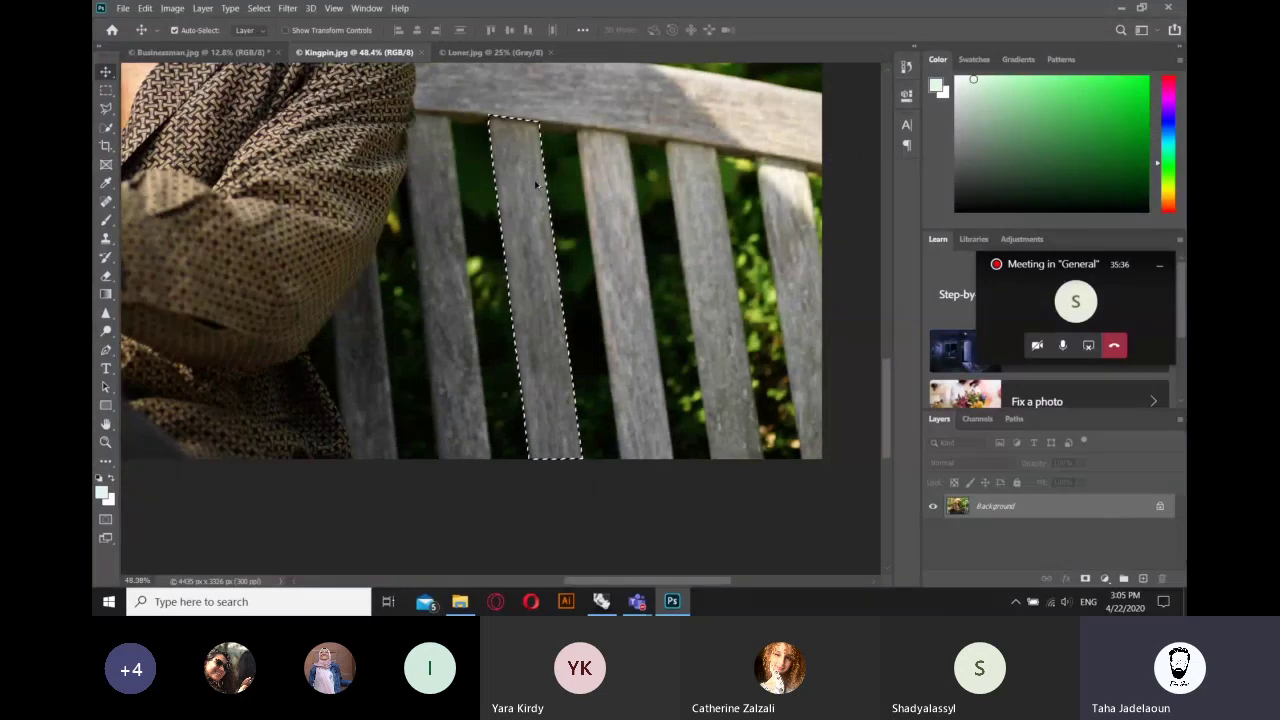
scroll(537, 185, "up", 5)
scroll(537, 185, "up", 8)
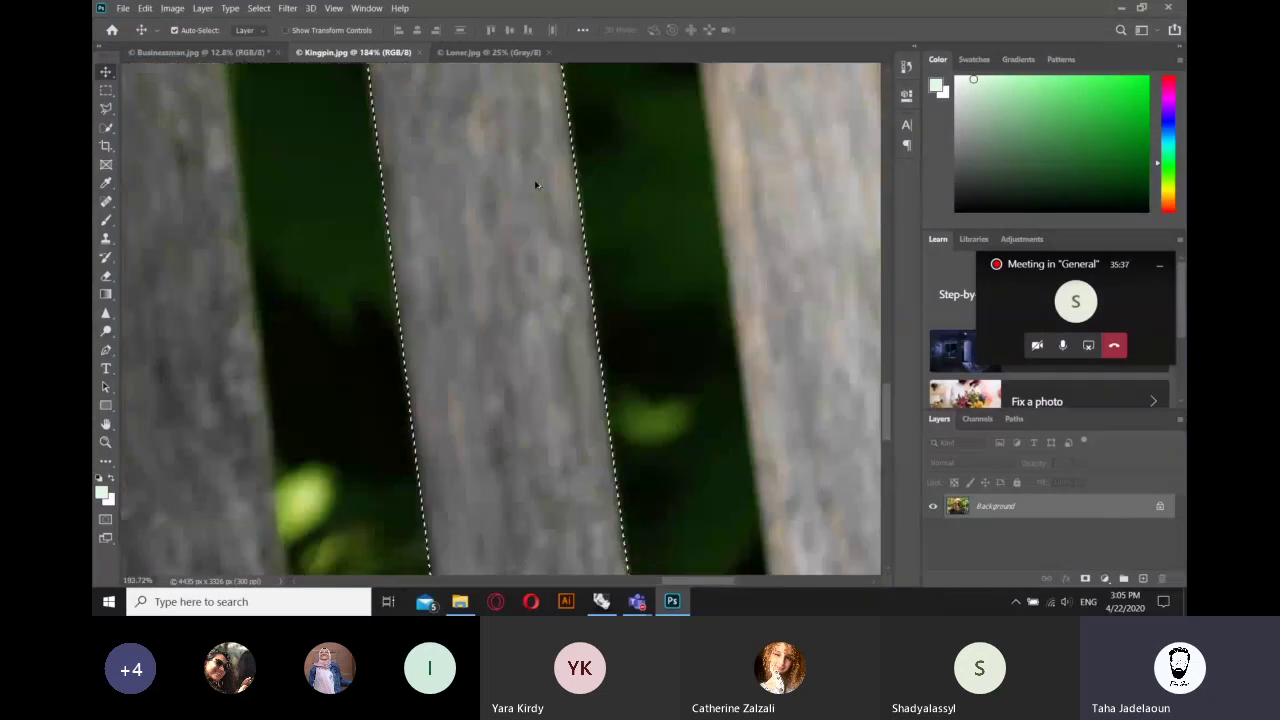
scroll(536, 185, "down", 6)
scroll(536, 180, "up", 4)
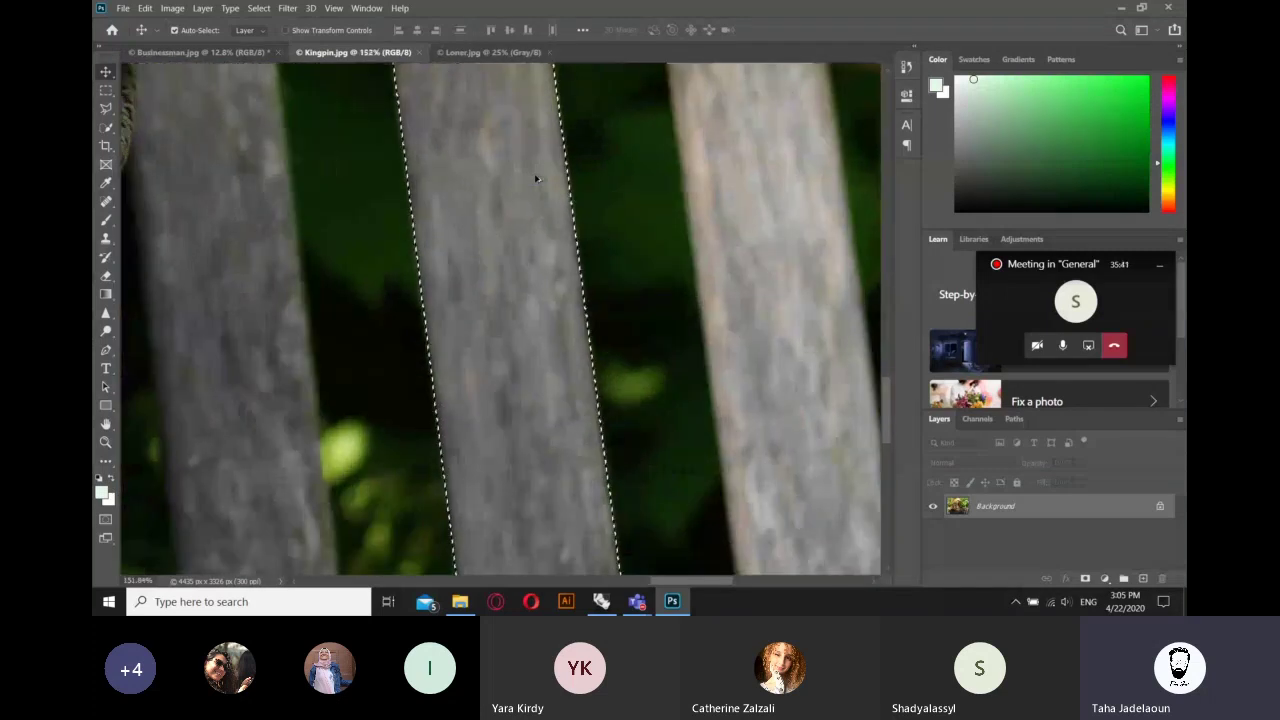
scroll(536, 180, "down", 1)
scroll(536, 180, "down", 1)
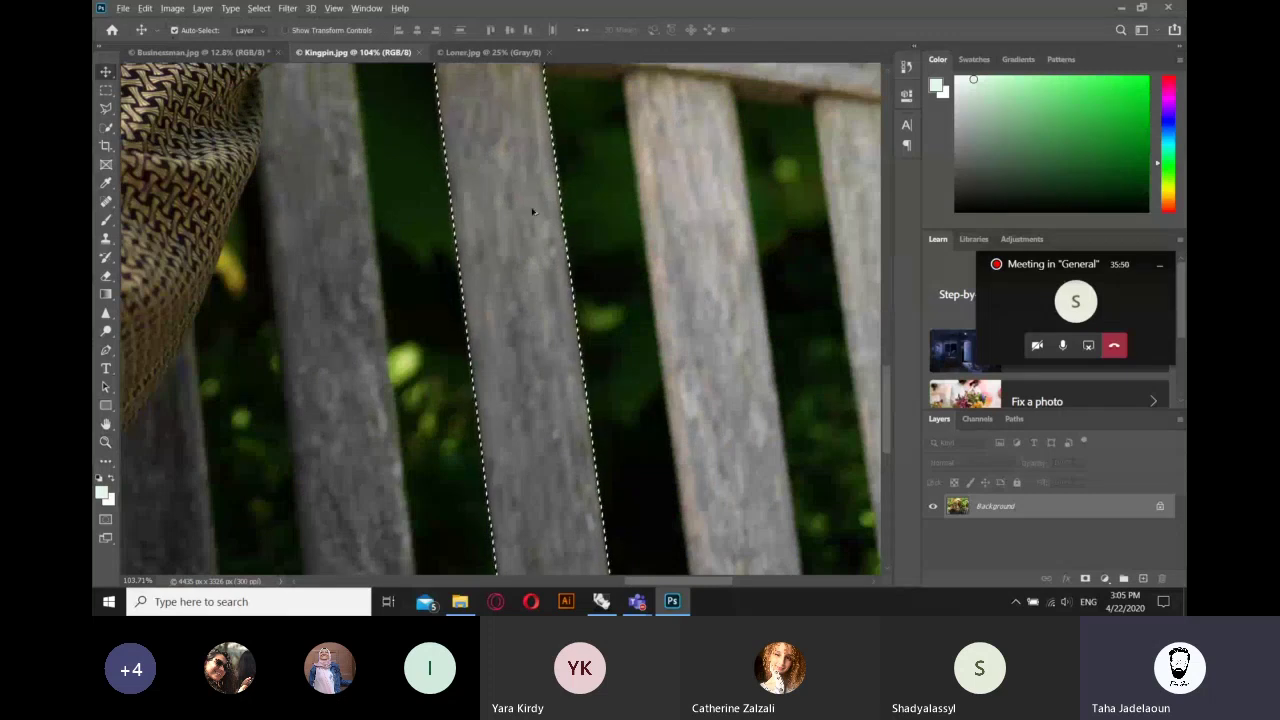
- Keep zooming and panning over the slat, then deselect it with Ctrl+D
scroll(531, 216, "down", 1)
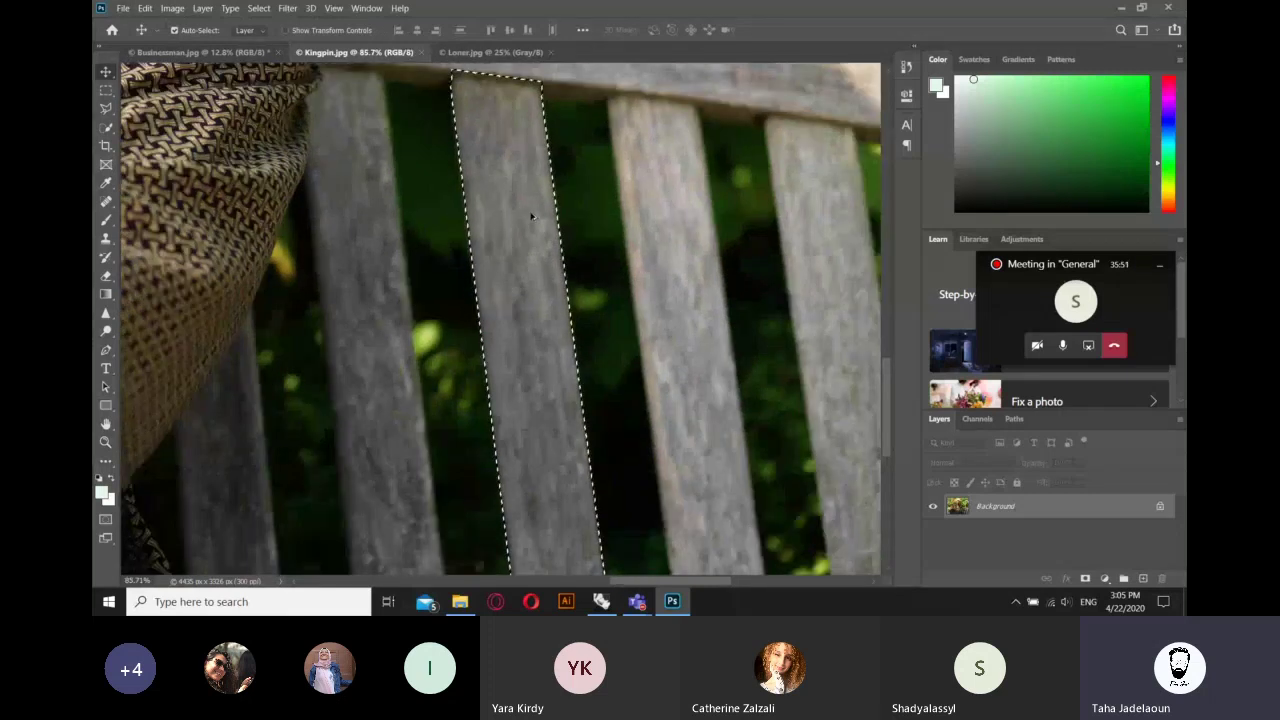
scroll(531, 216, "down", 1)
scroll(531, 216, "up", 1)
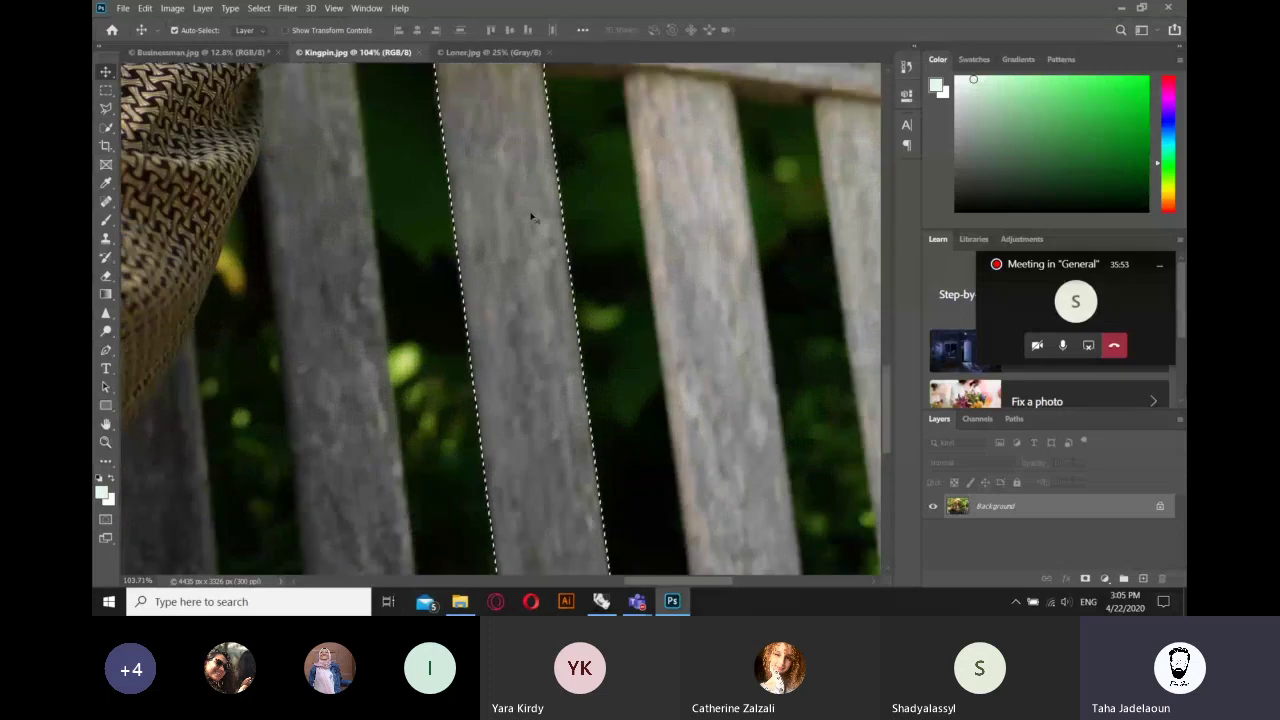
scroll(531, 216, "up", 1)
scroll(531, 216, "down", 1)
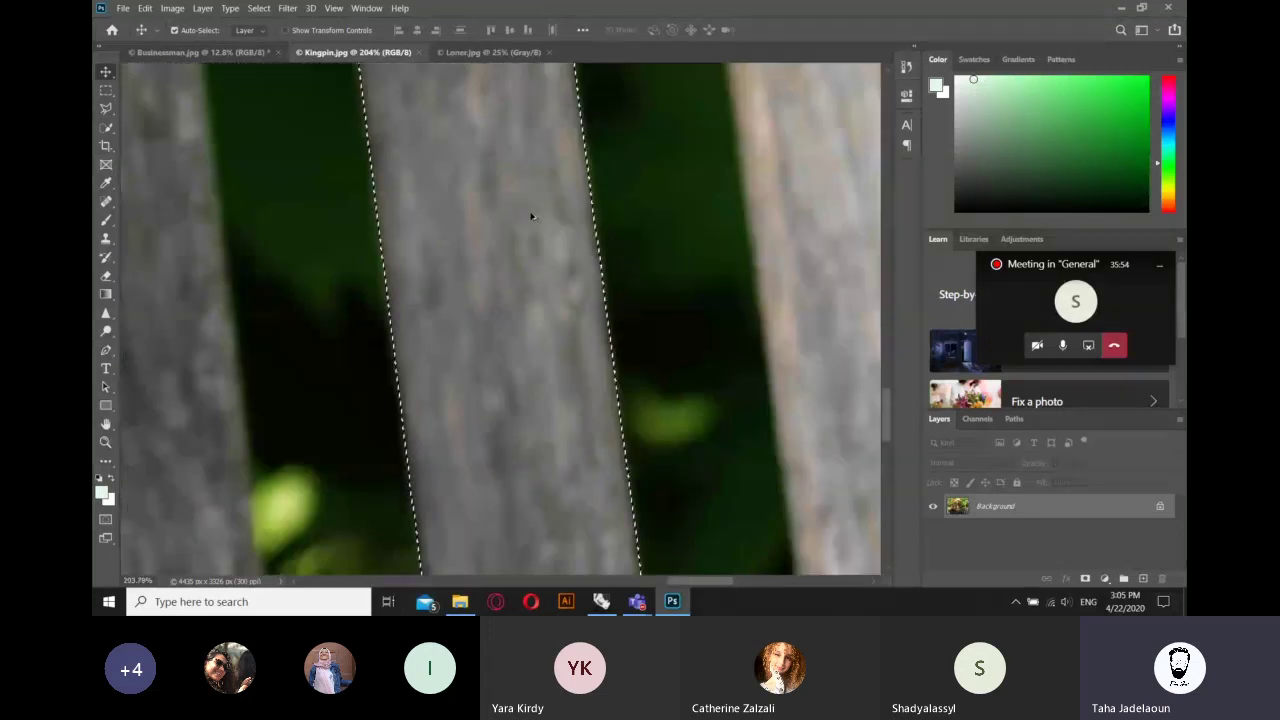
scroll(531, 216, "down", 2)
scroll(531, 216, "up", 1)
scroll(531, 216, "up", 1)
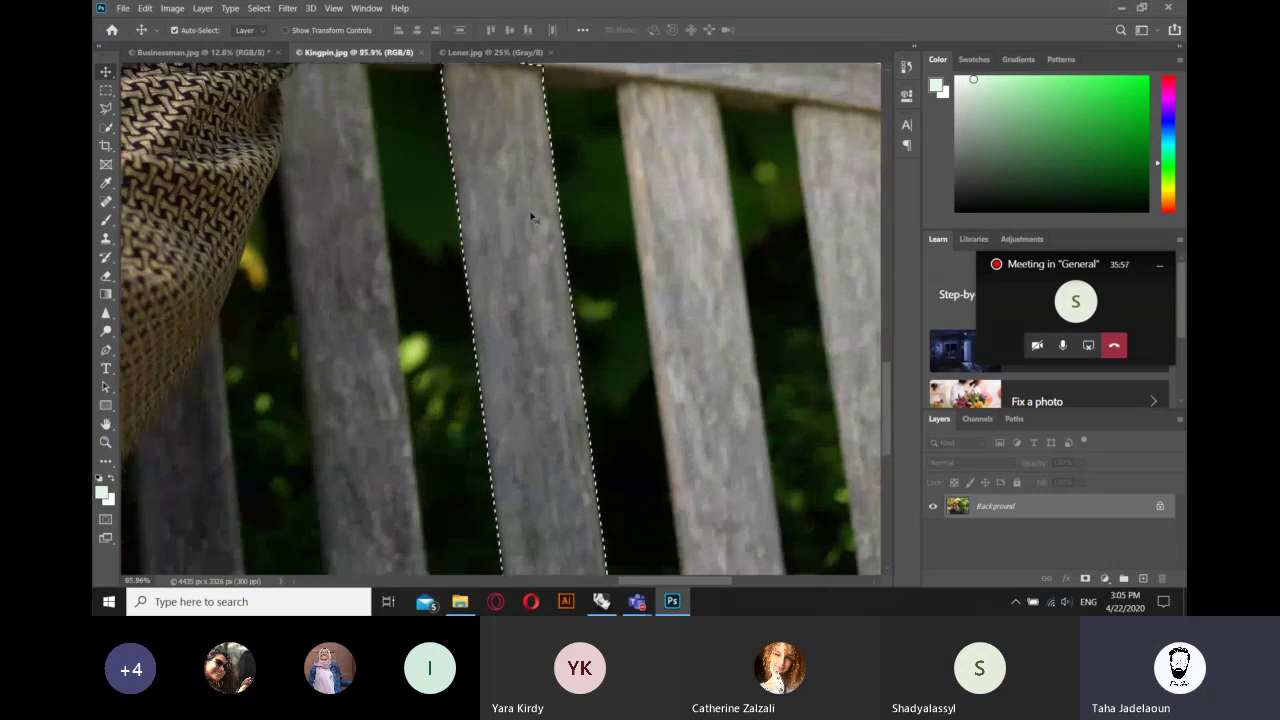
scroll(531, 216, "down", 1)
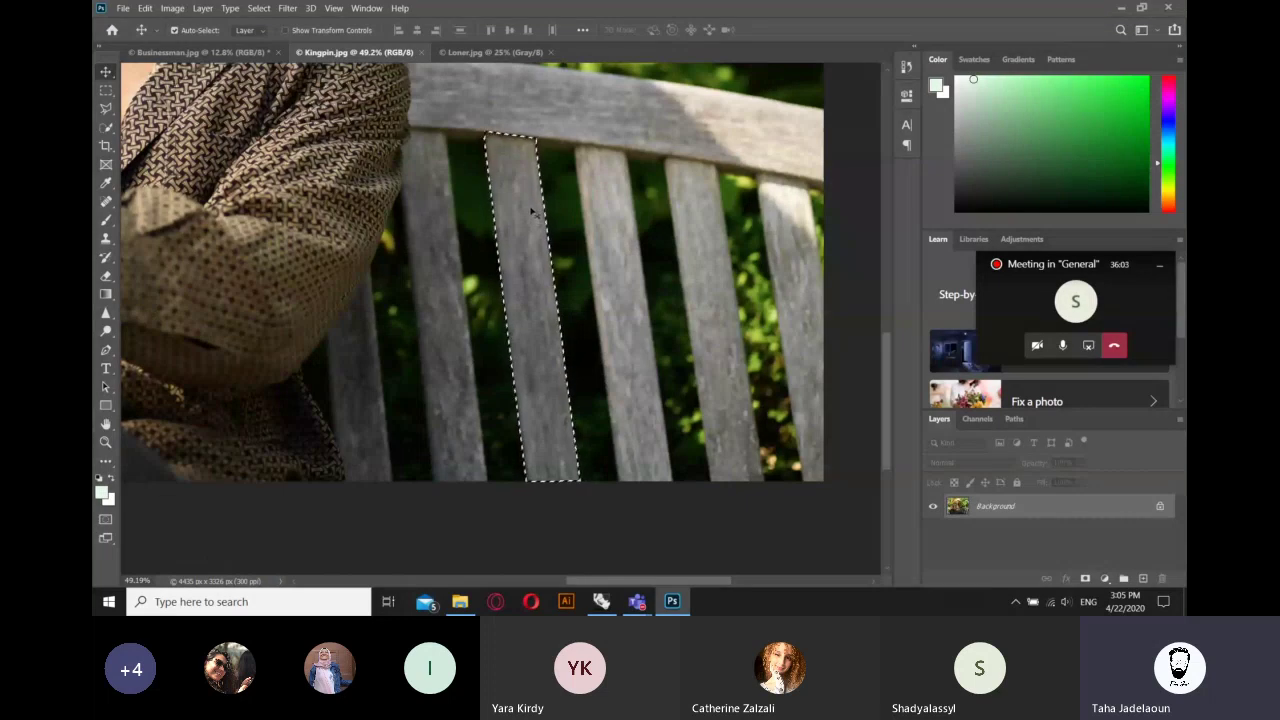
scroll(531, 216, "down", 1)
scroll(531, 210, "down", 2)
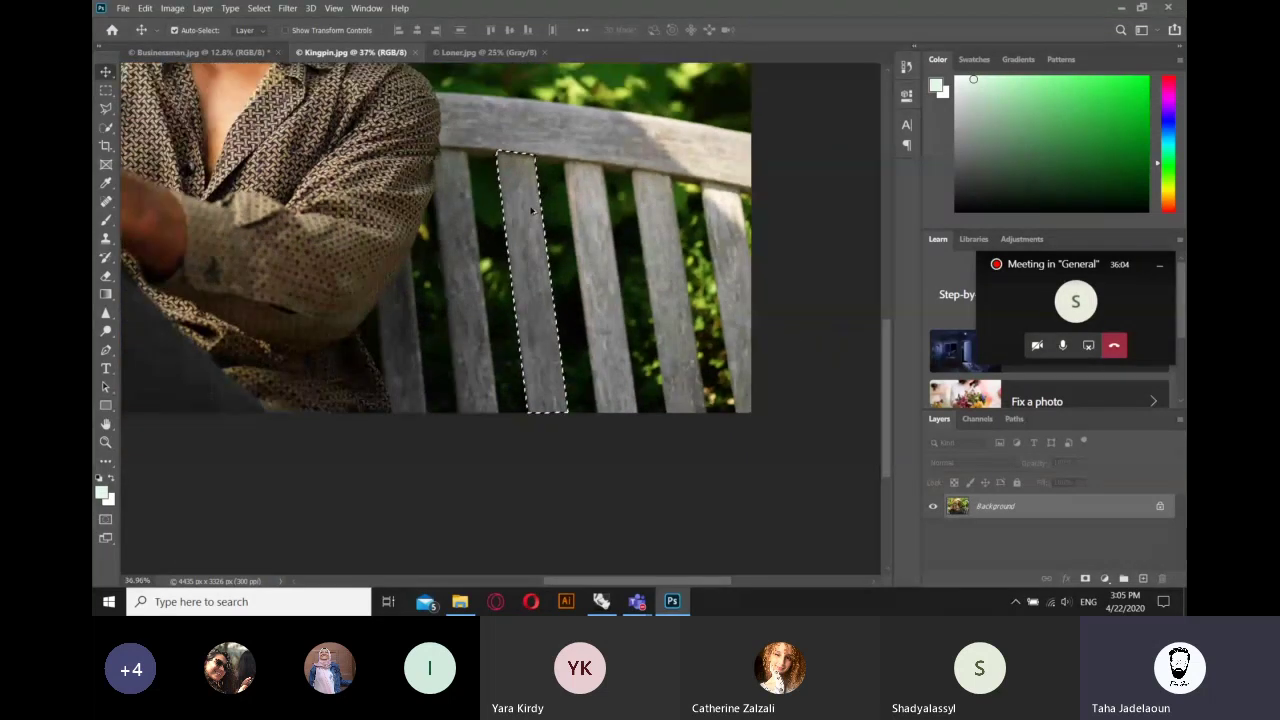
left_click_drag(531, 210, 514, 218)
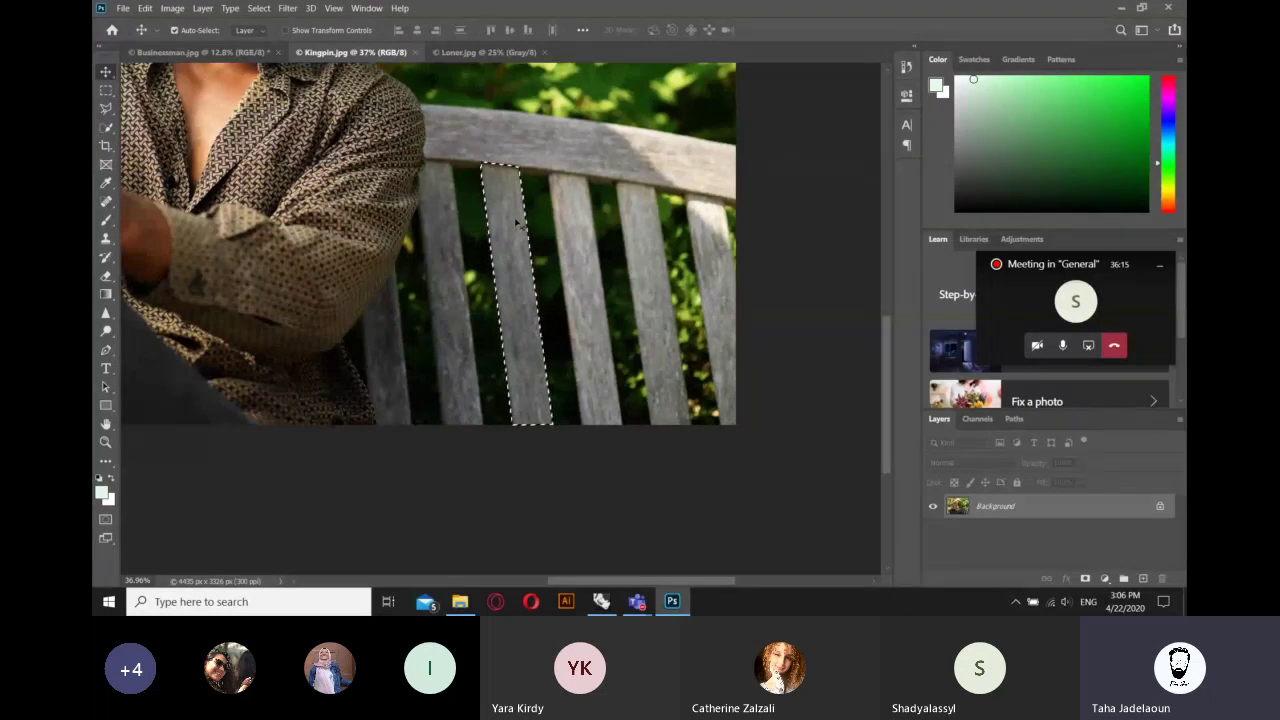
key("ctrl+d")
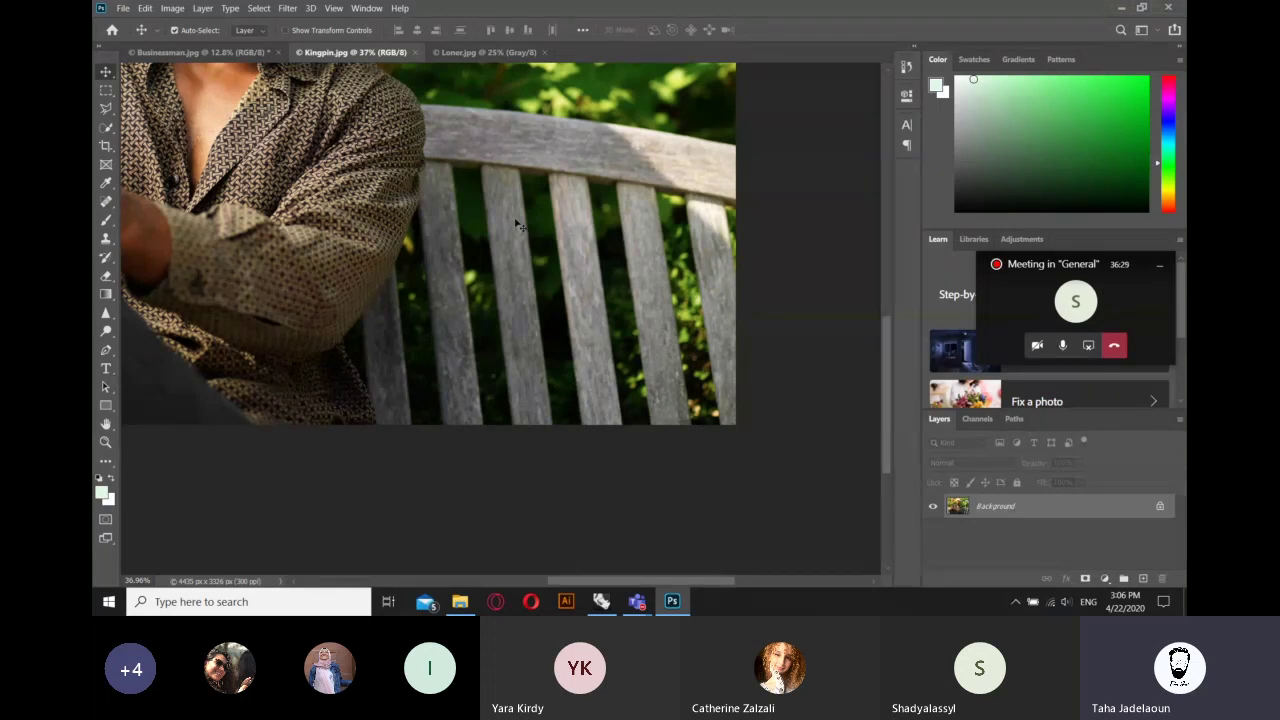
- Fit the photo on screen, choose the Magnetic Lasso, and zoom in on the hat
key("ctrl+0")
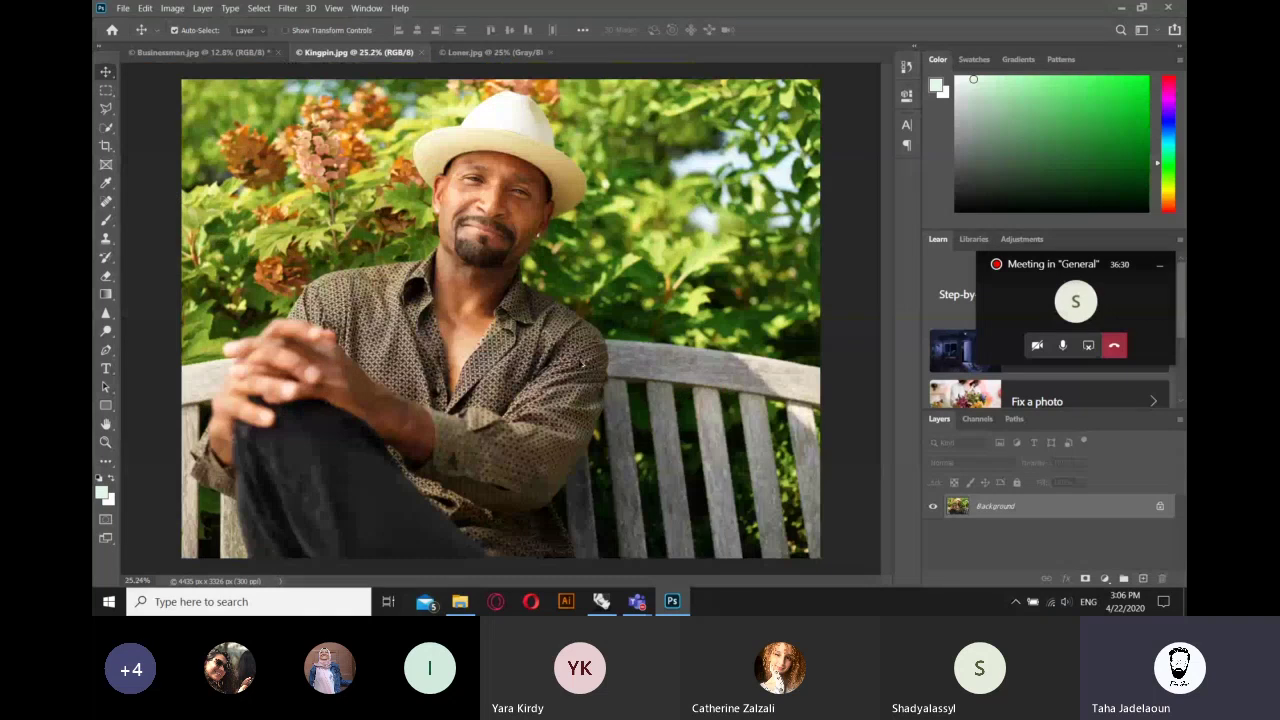
scroll(583, 365, "up", 2)
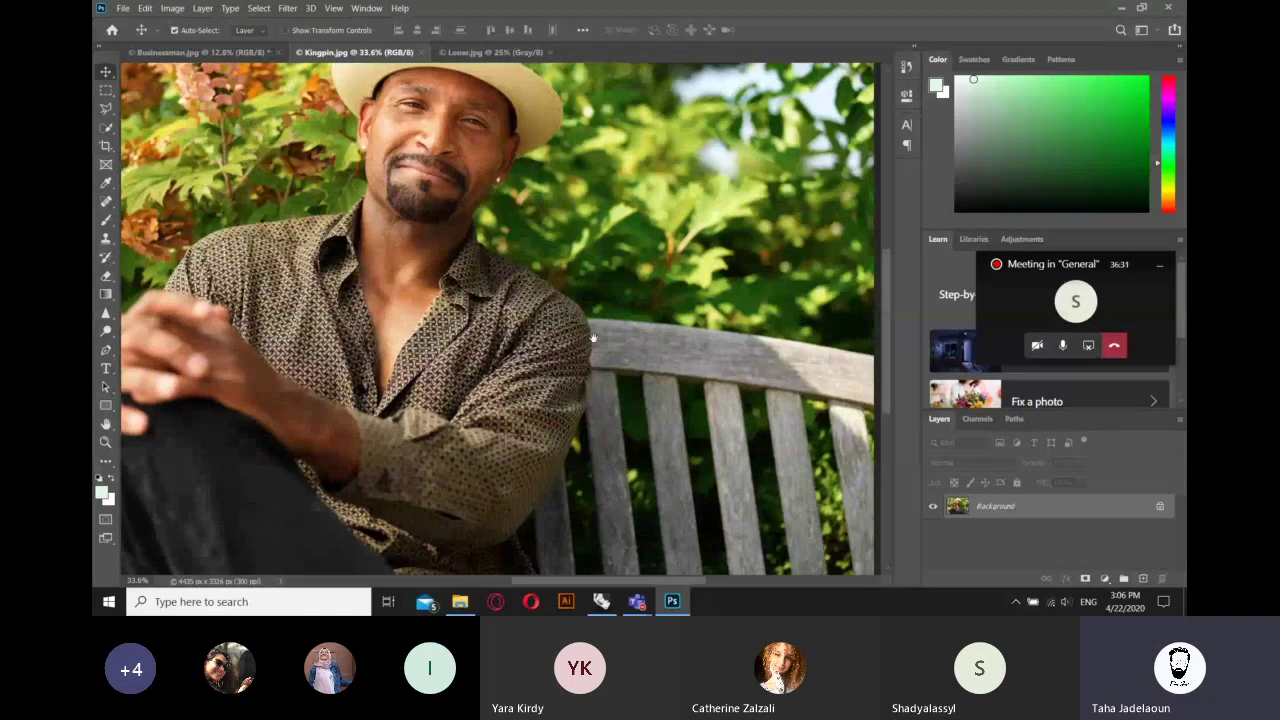
left_click(106, 108)
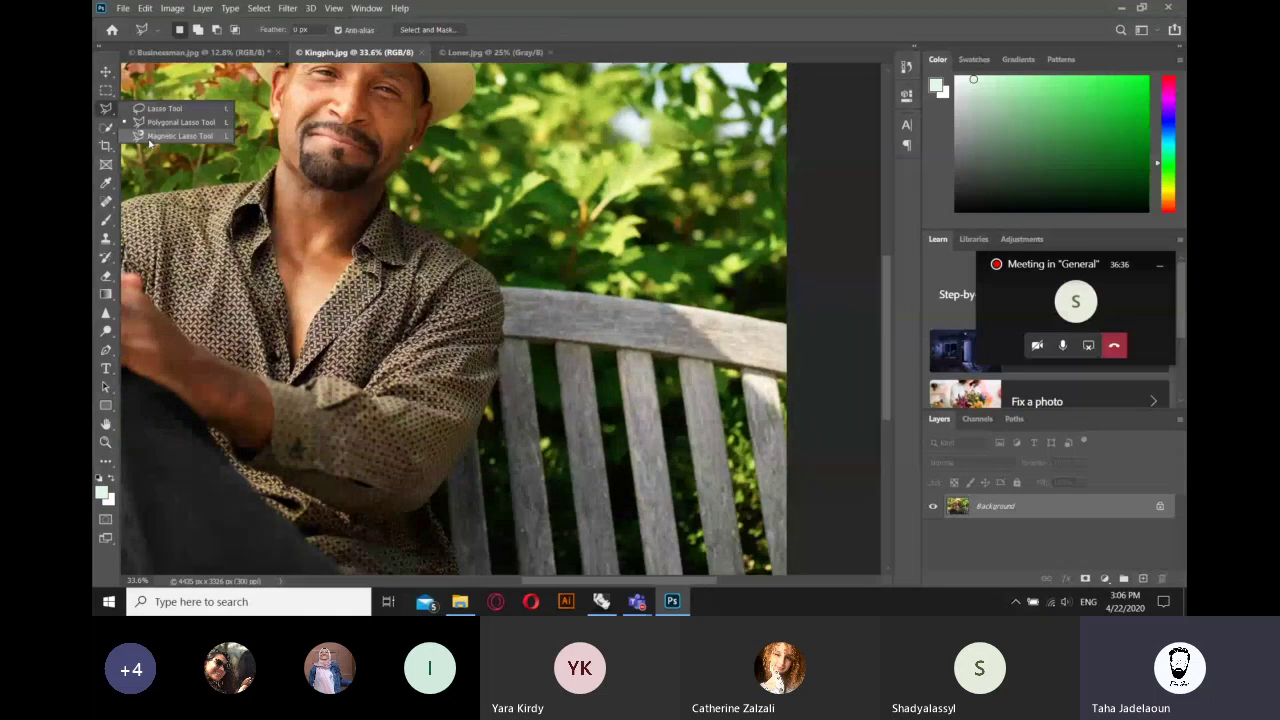
left_click(150, 137)
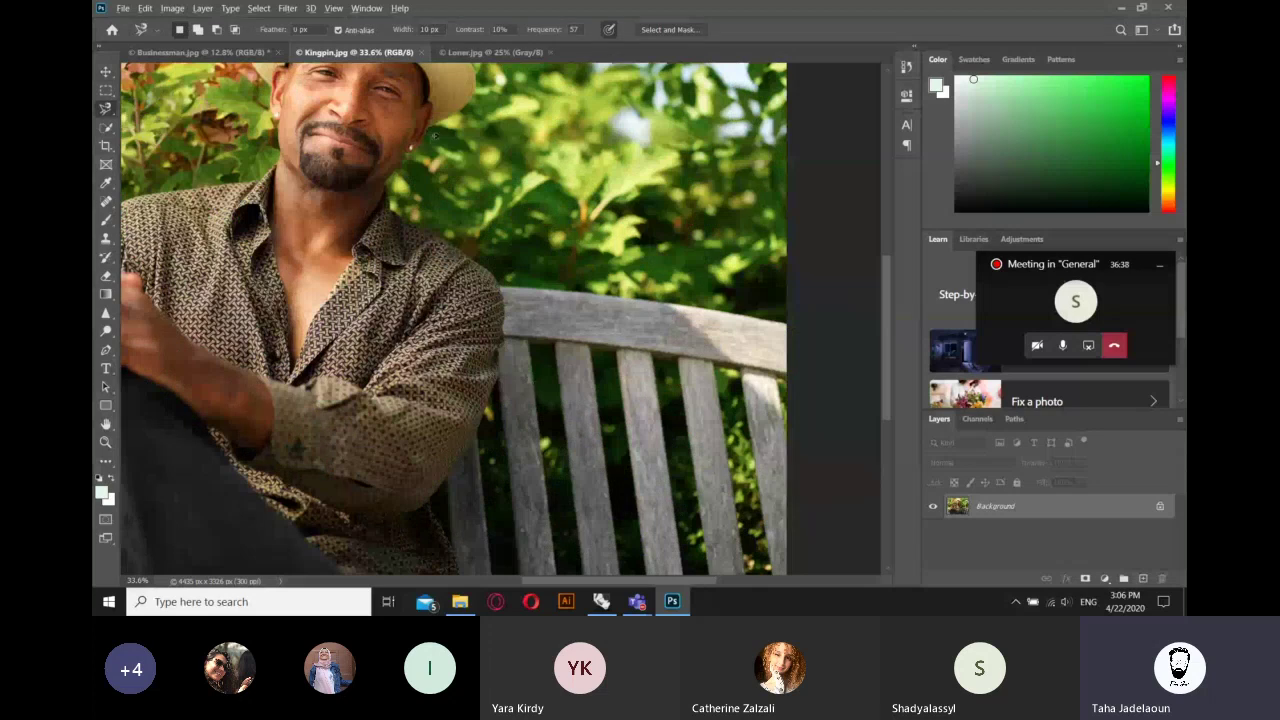
scroll(434, 134, "up", 3)
scroll(428, 85, "up", 2)
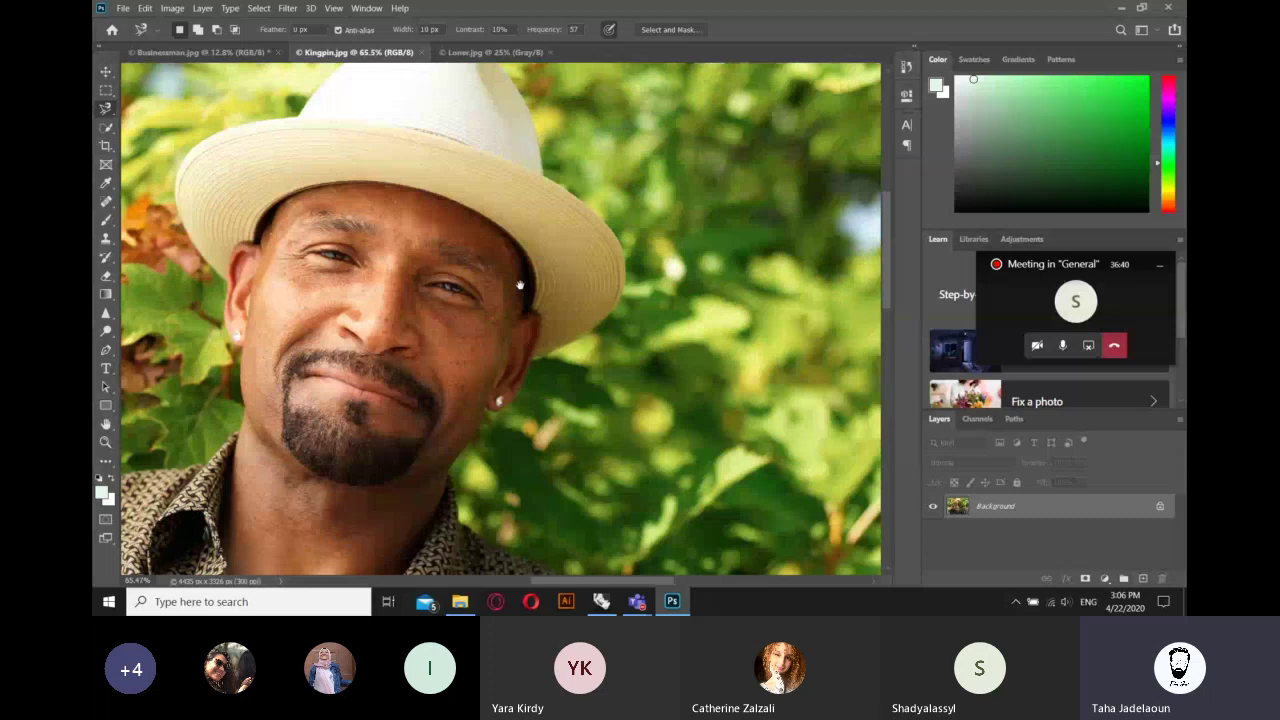
scroll(519, 286, "left", 3)
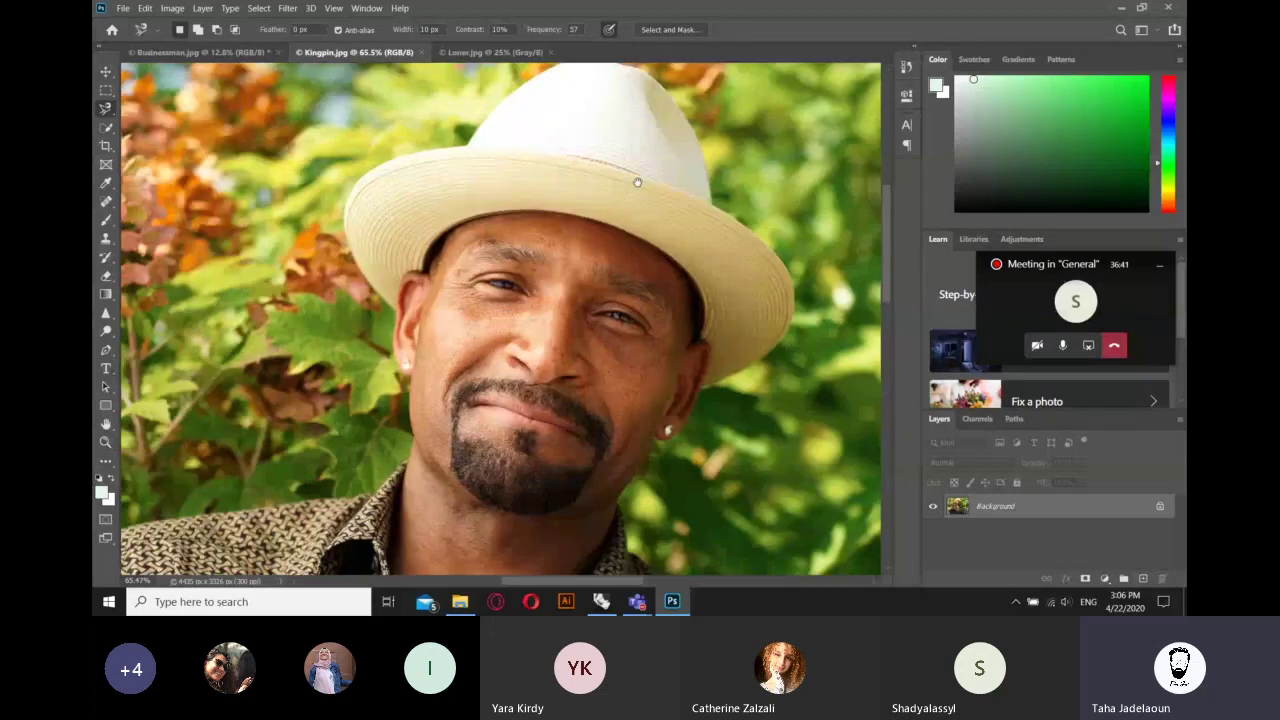
scroll(637, 182, "up", 3)
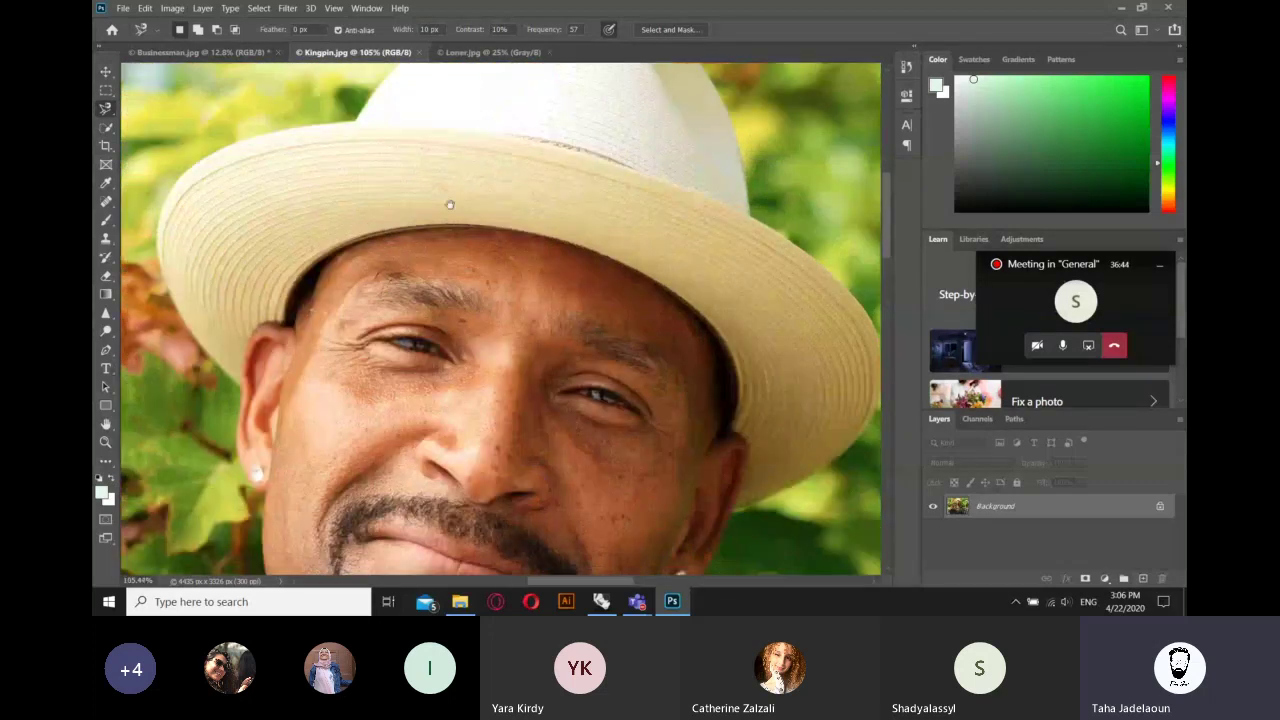
scroll(470, 206, "left", 3)
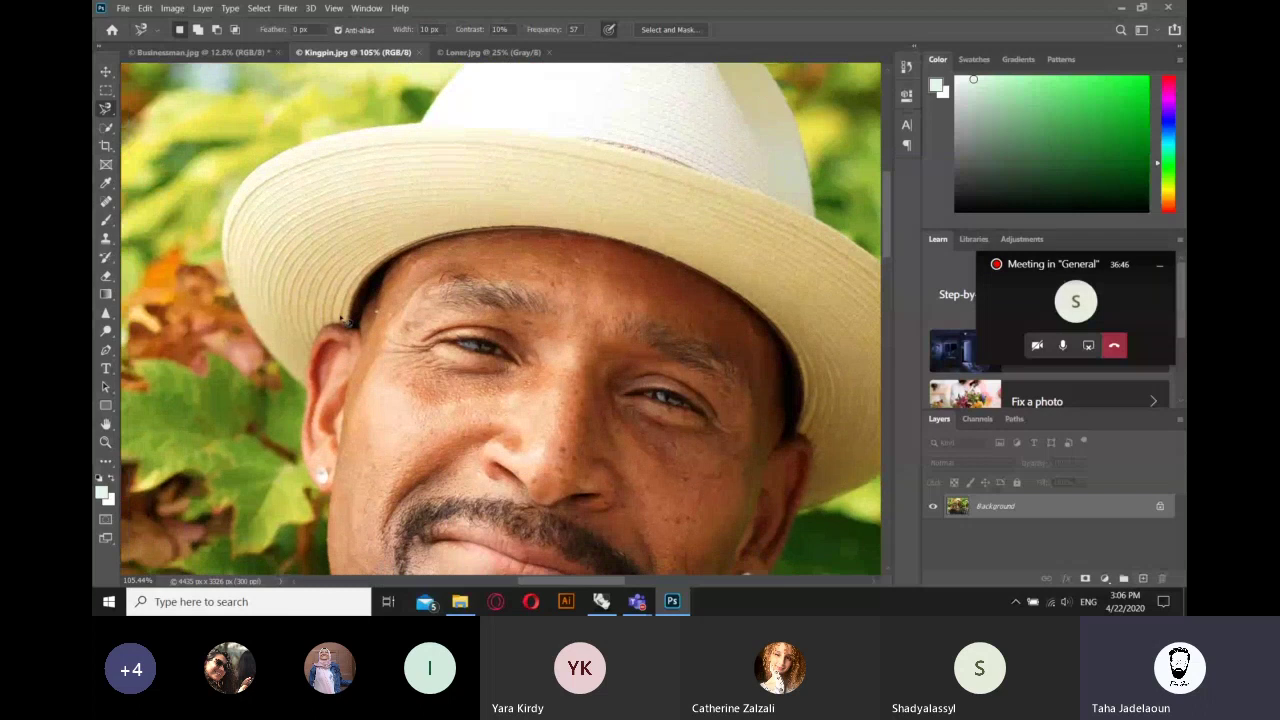
- Trace the Magnetic Lasso around the white hat from beside the ear and close the outline
left_click(309, 394)
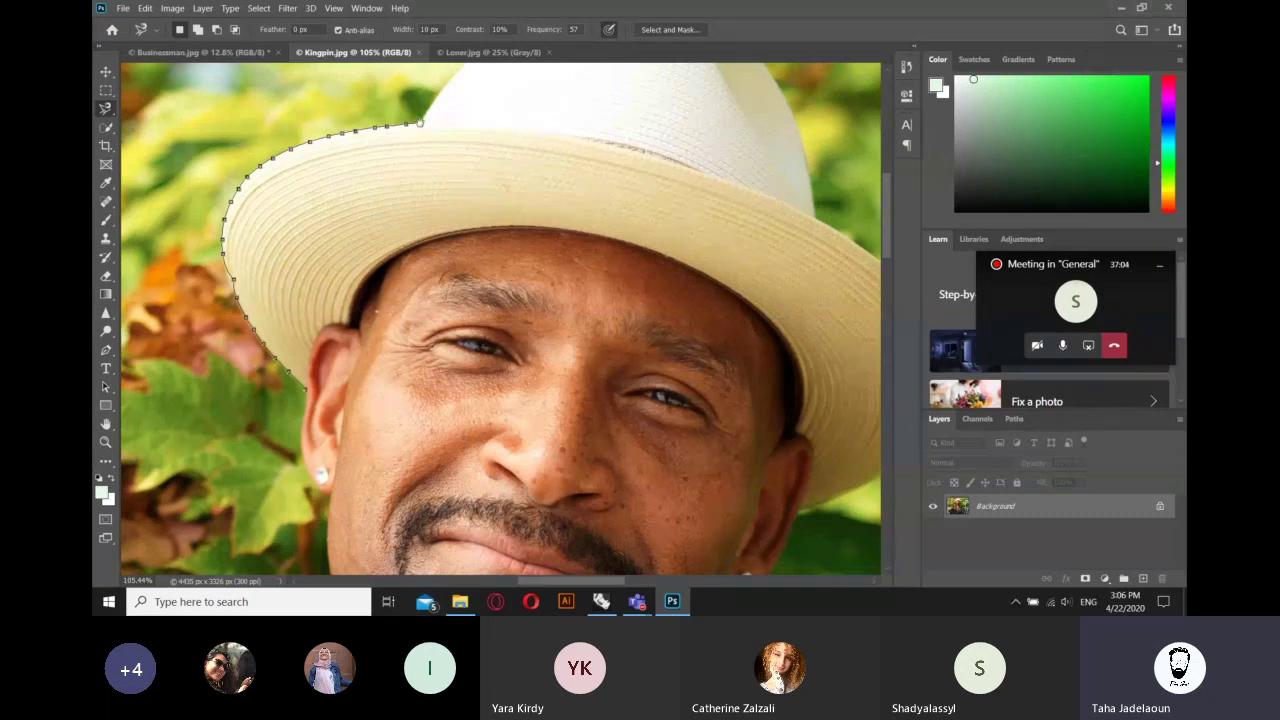
left_click_drag(399, 158, 279, 299)
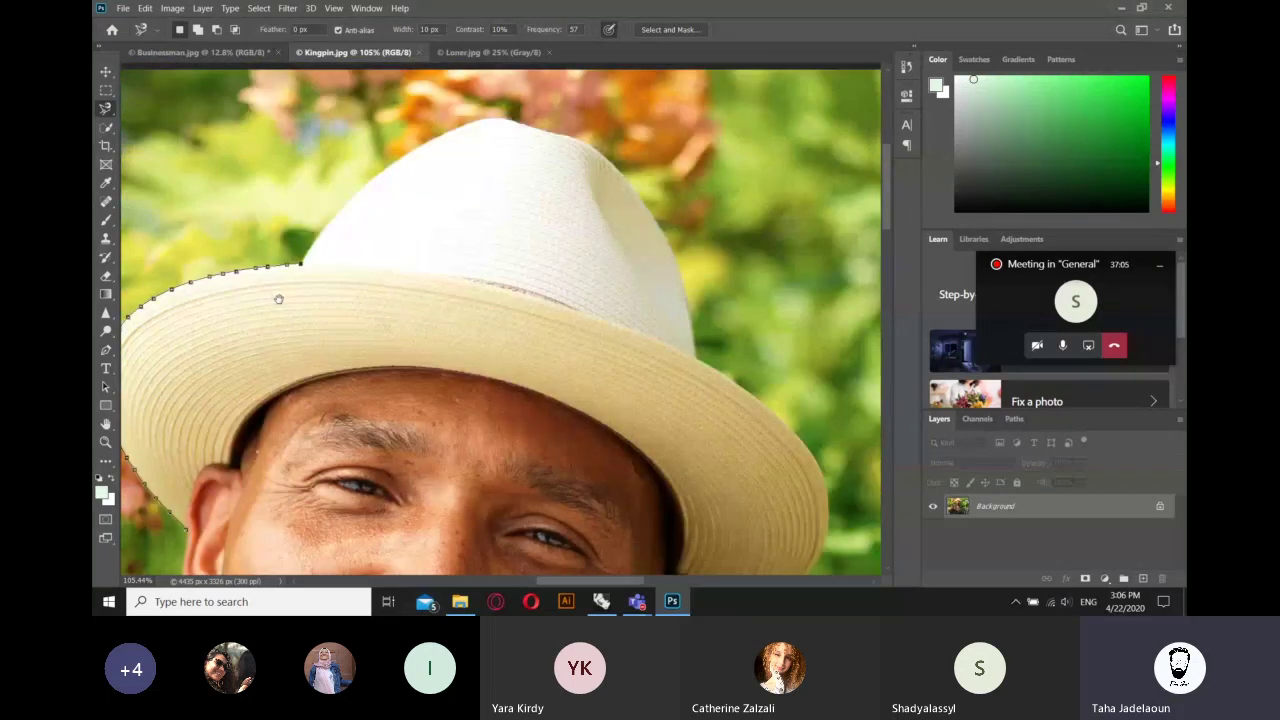
scroll(279, 299, "up", 2)
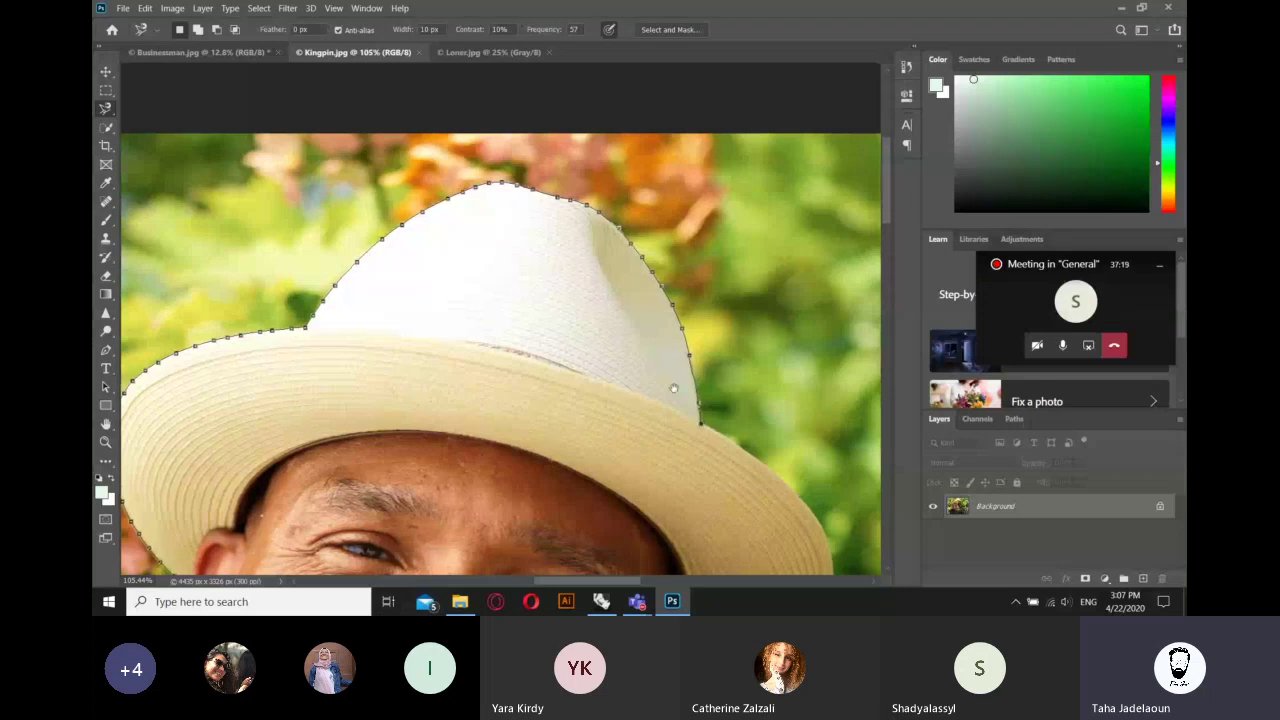
left_click_drag(707, 430, 527, 238)
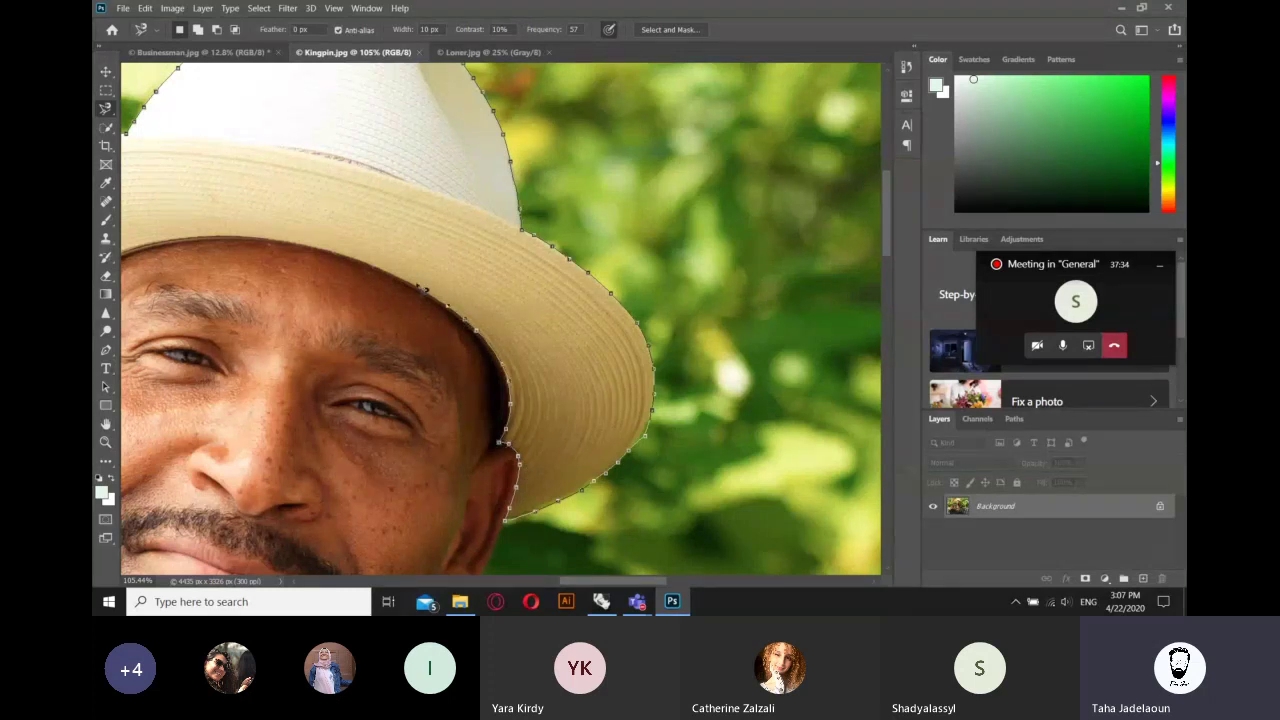
left_click_drag(333, 253, 613, 313)
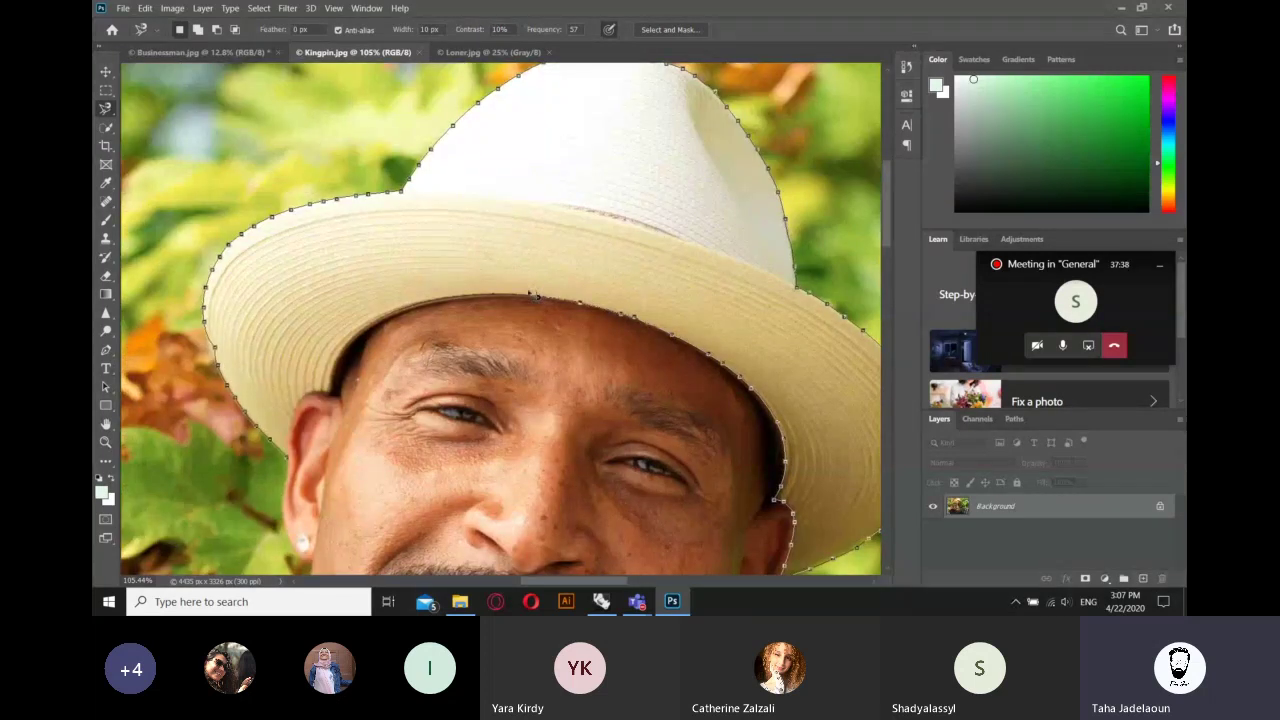
left_click(313, 396)
- Zoom in on the hat and trace a short Magnetic Lasso correction along the brim edge
scroll(313, 396, "down", 3)
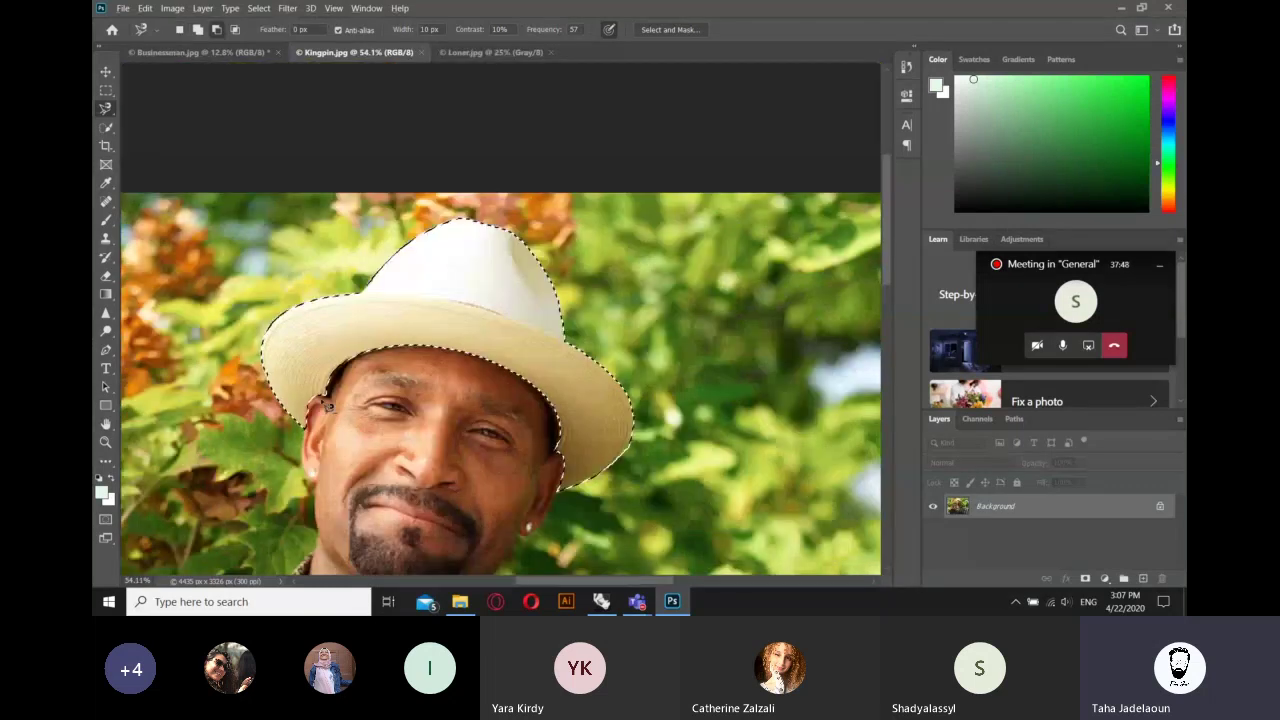
scroll(500, 314, "up", 2)
scroll(491, 291, "up", 2)
scroll(503, 286, "up", 1)
scroll(530, 279, "up", 1)
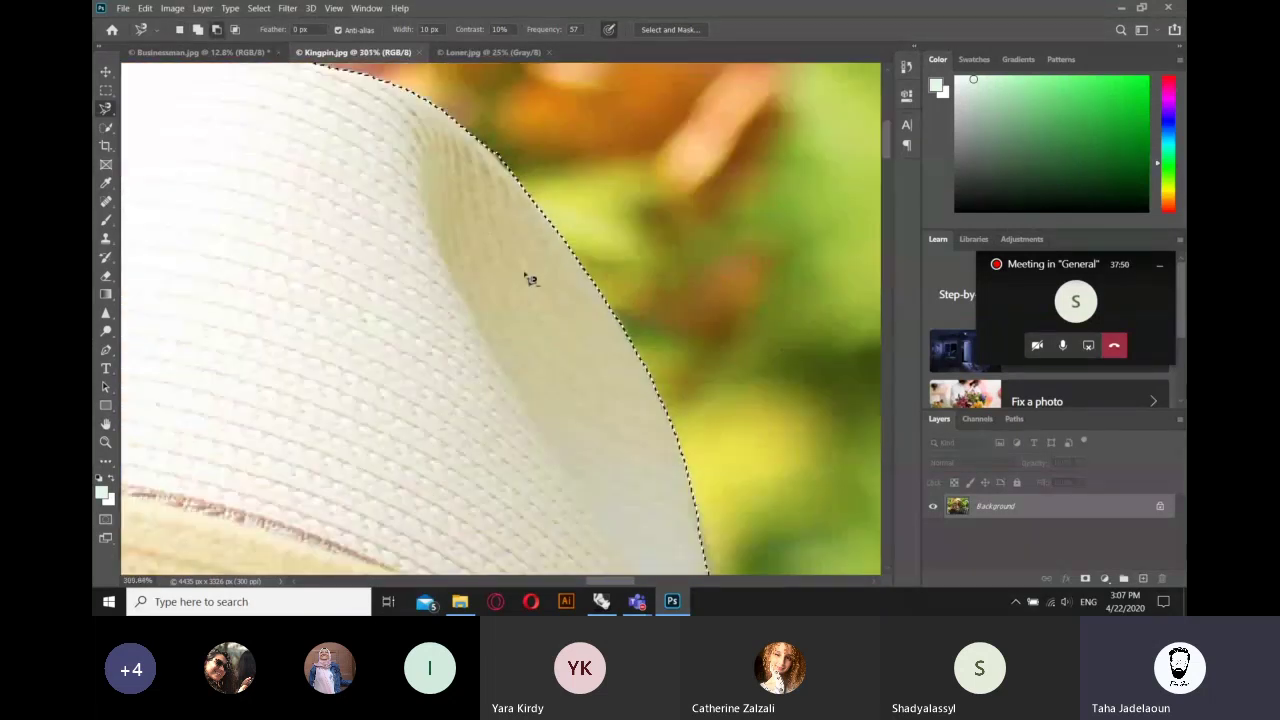
scroll(530, 279, "up", 1)
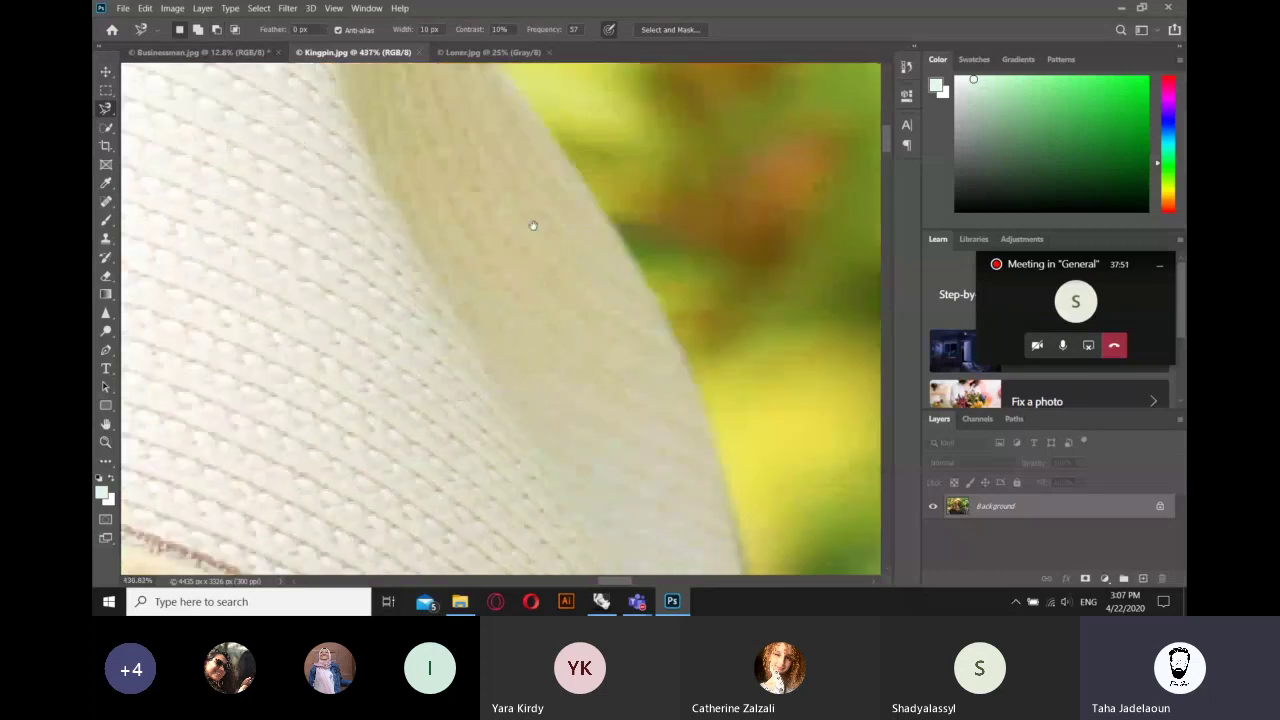
scroll(583, 337, "up", 1)
scroll(563, 314, "up", 1)
scroll(597, 280, "down", 2)
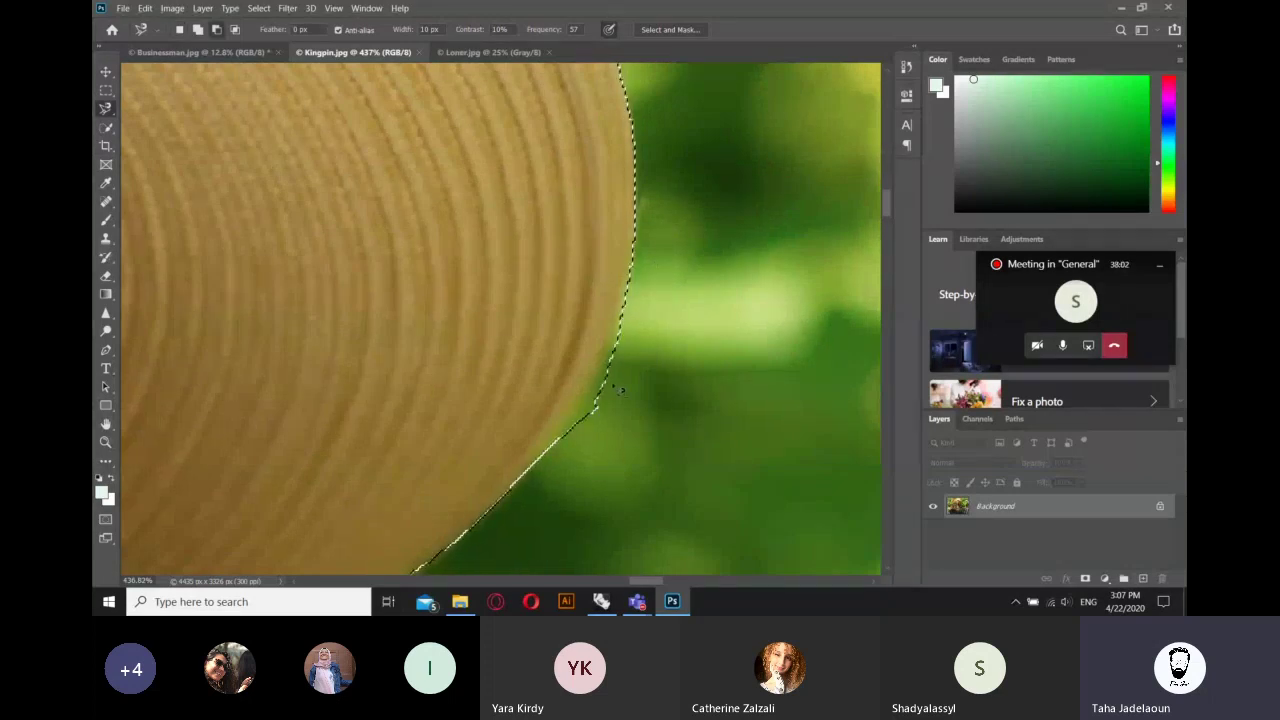
left_click(582, 427)
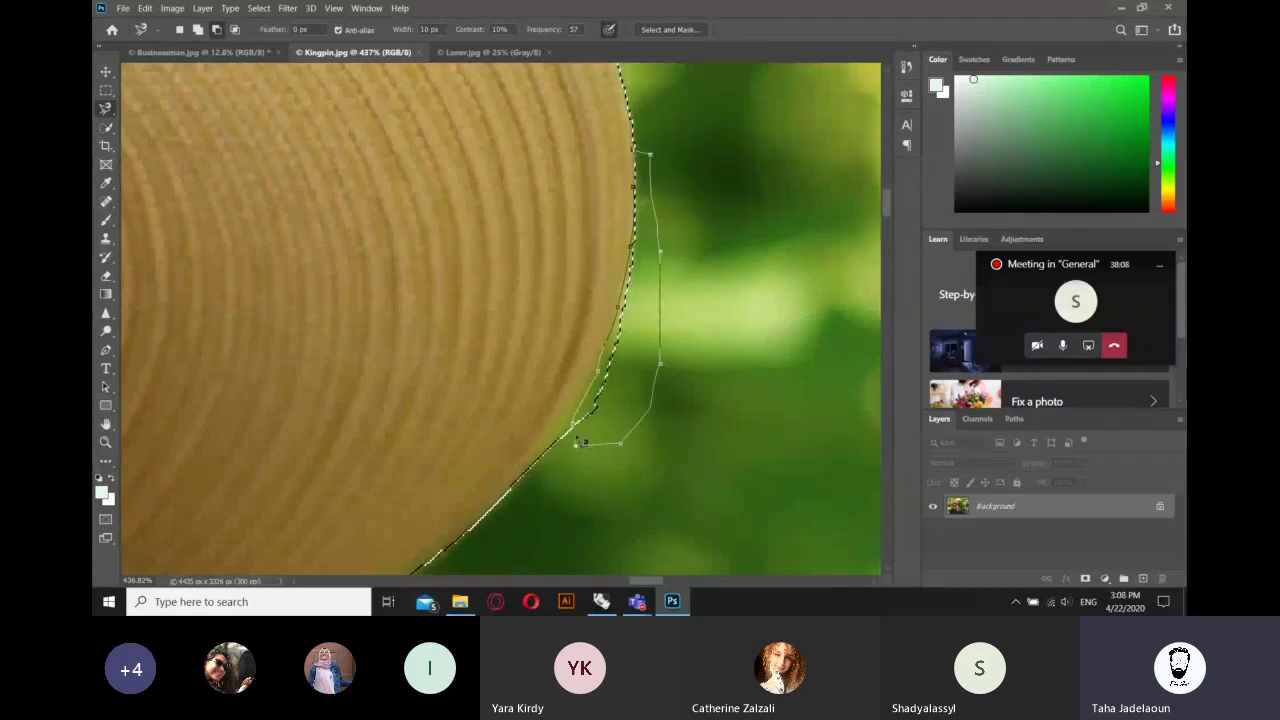
left_click(588, 428)
- Zoom back out and nudge the photo to review the hat outline
scroll(590, 428, "down", 1)
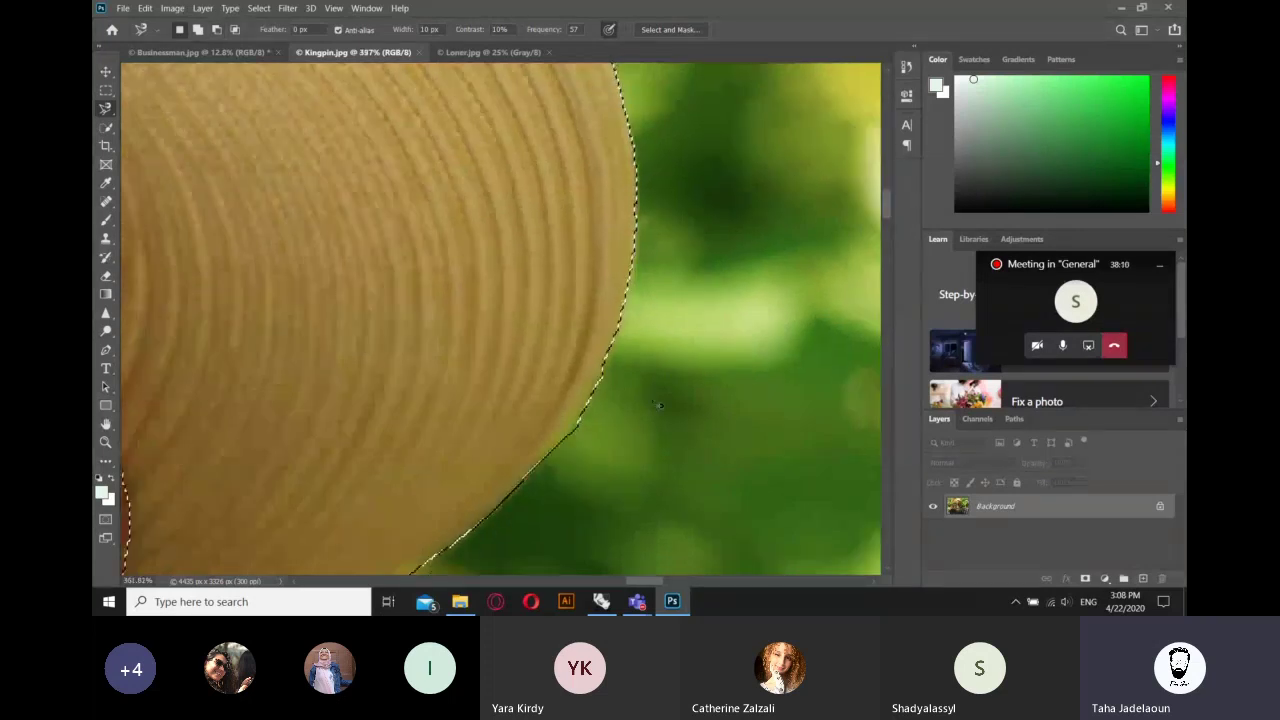
scroll(658, 404, "down", 1)
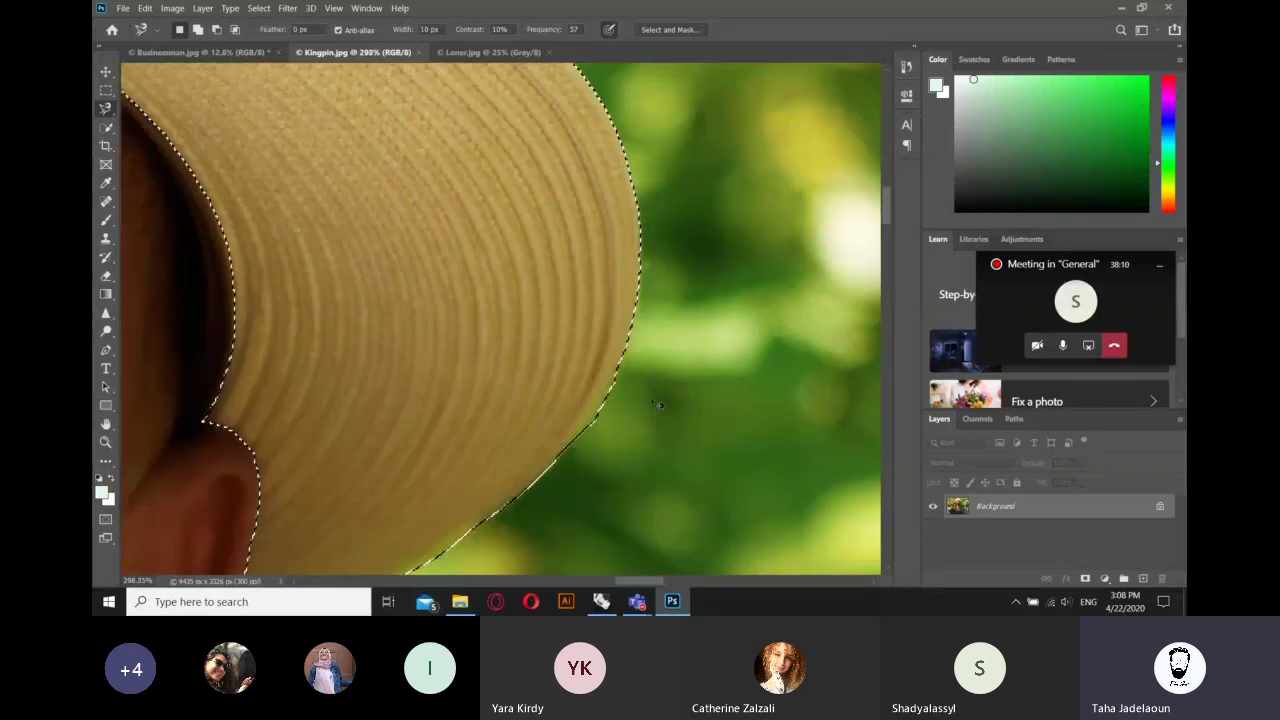
scroll(658, 404, "down", 1)
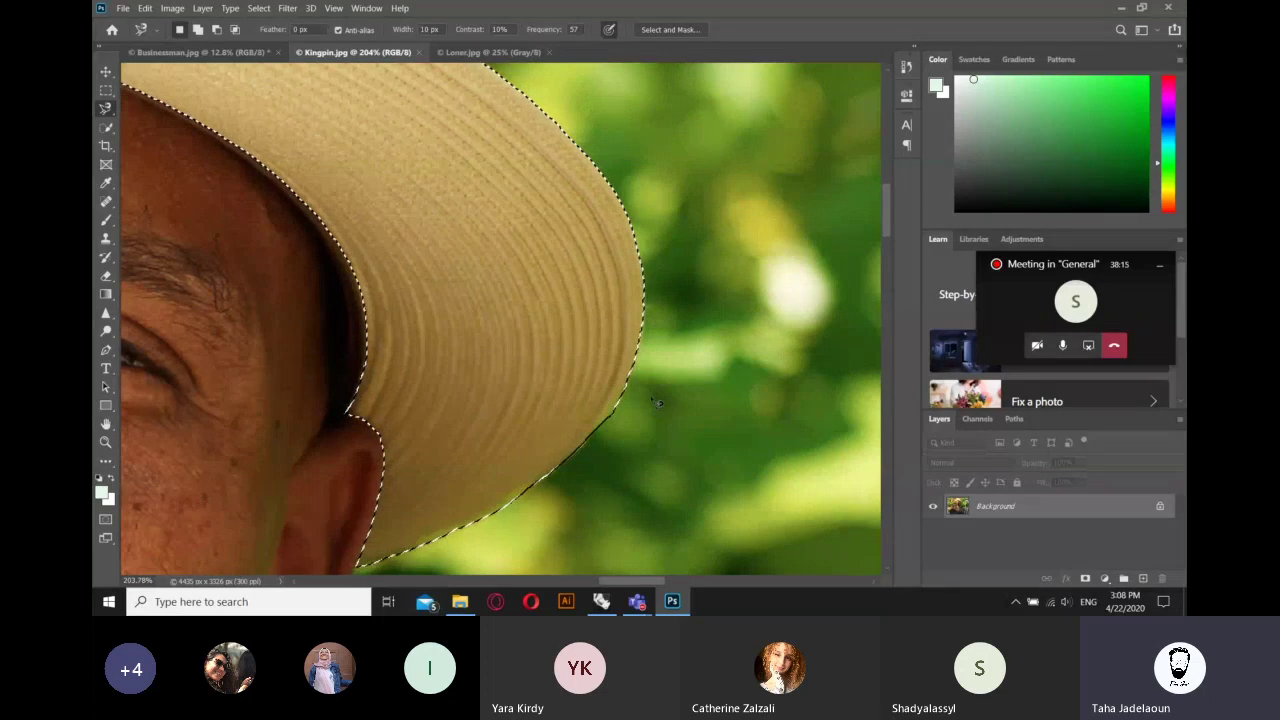
scroll(500, 350, "down", 3)
scroll(367, 314, "down", 2)
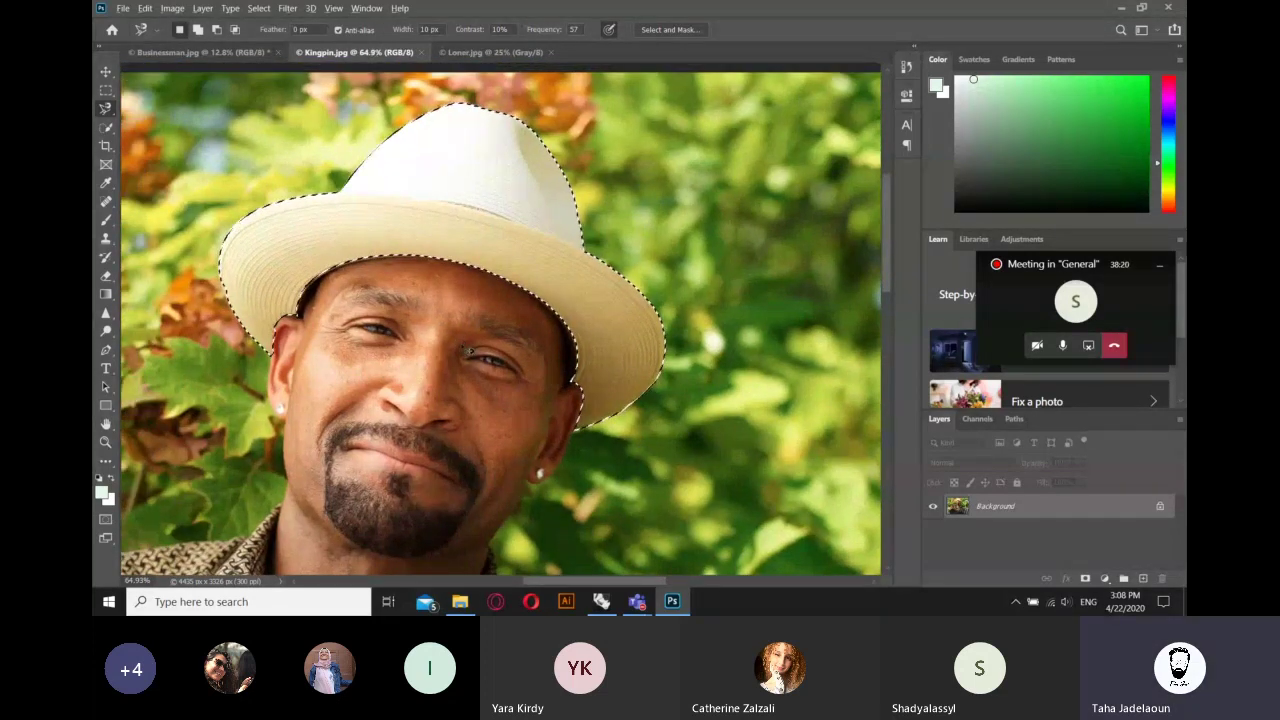
scroll(467, 350, "down", 1)
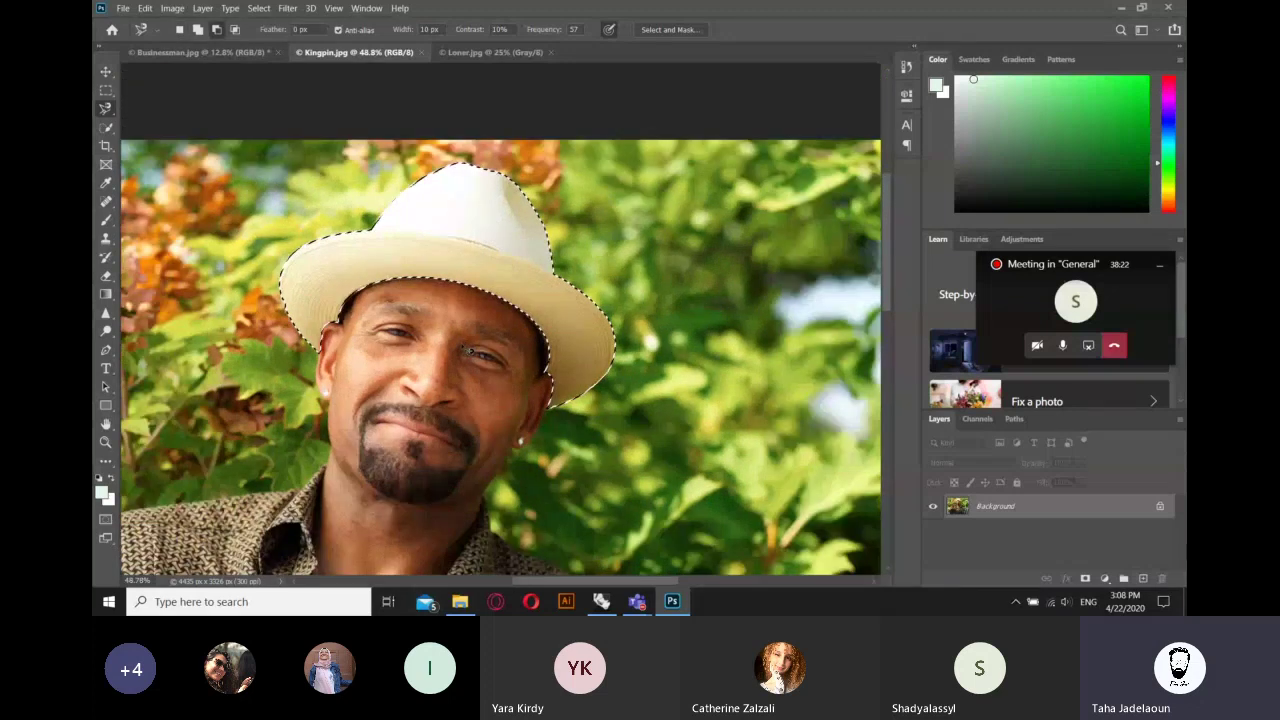
left_click_drag(470, 352, 516, 343)
- Deselect the hat and activate the Quick Selection Tool, briefly toggling Move (V) before returning (W)
key("ctrl+d")
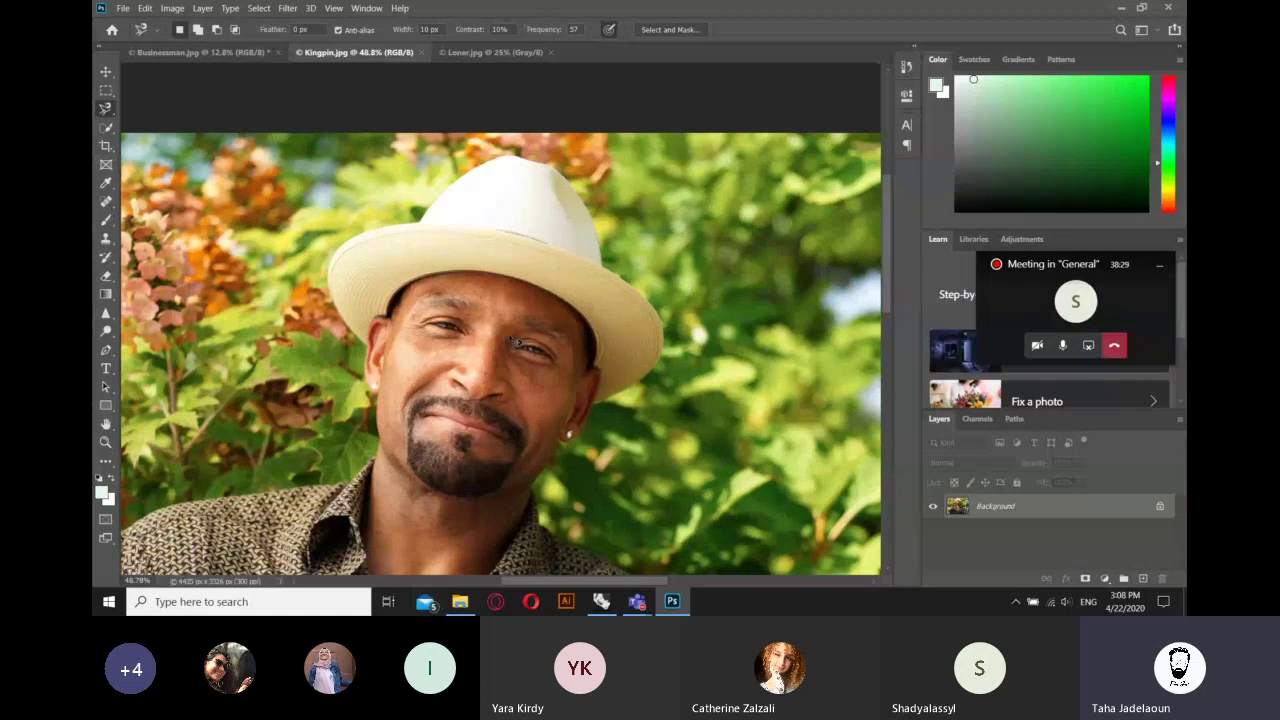
left_click(106, 129)
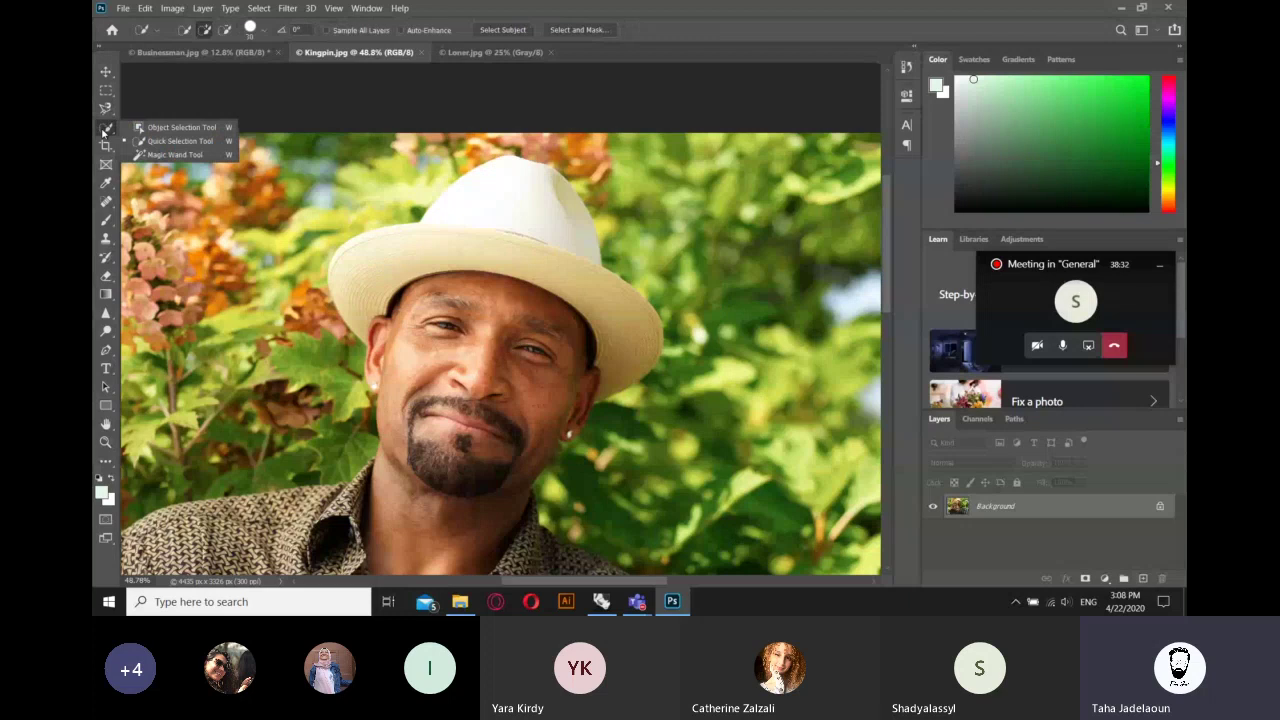
left_click(106, 131)
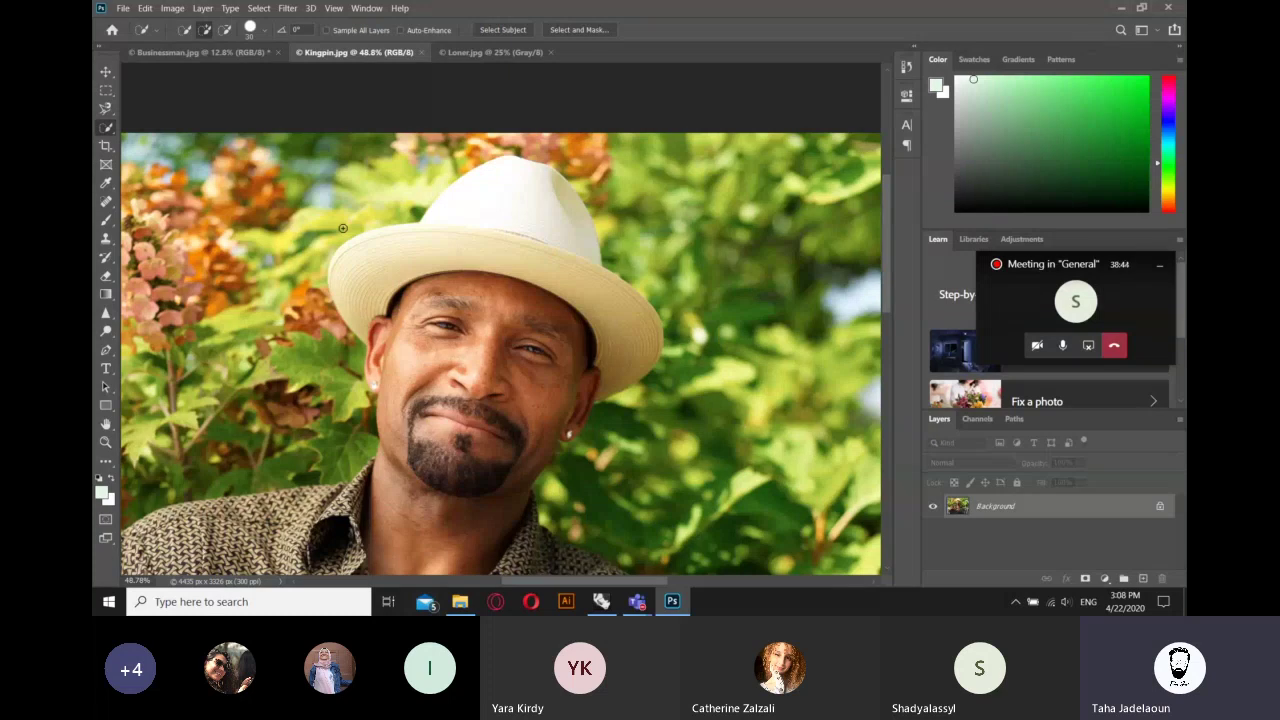
key("v")
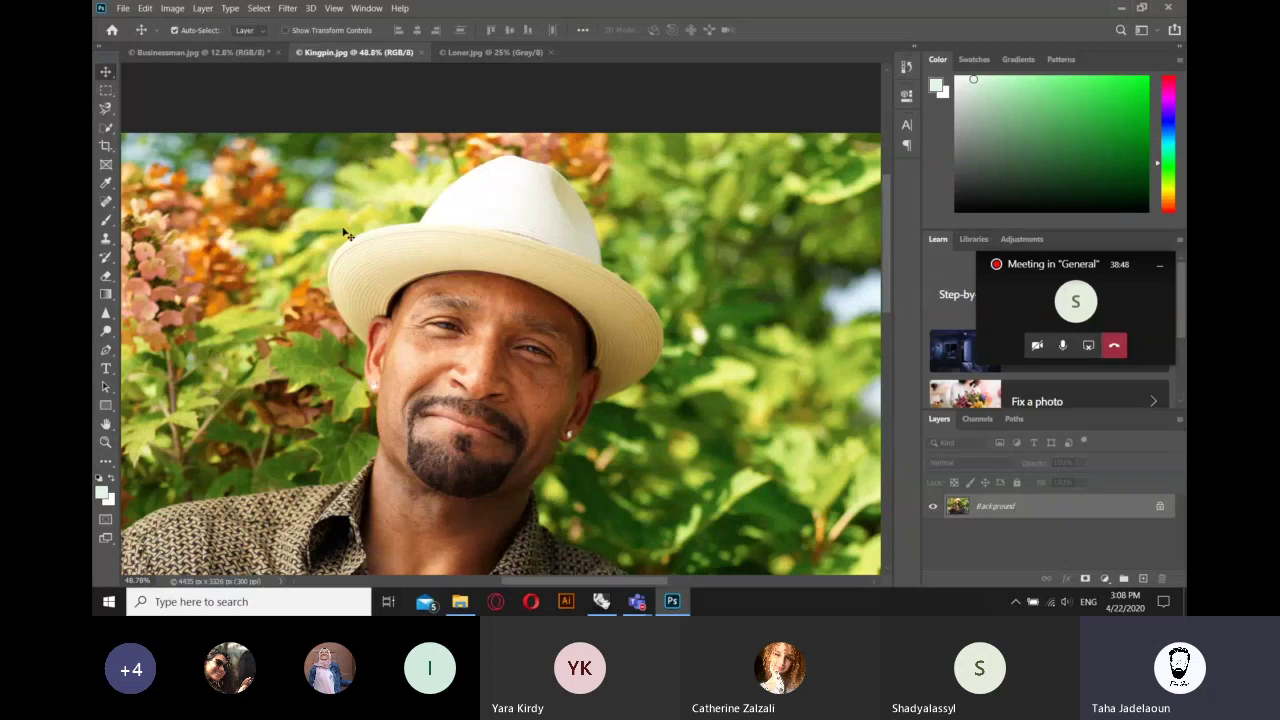
key("w")
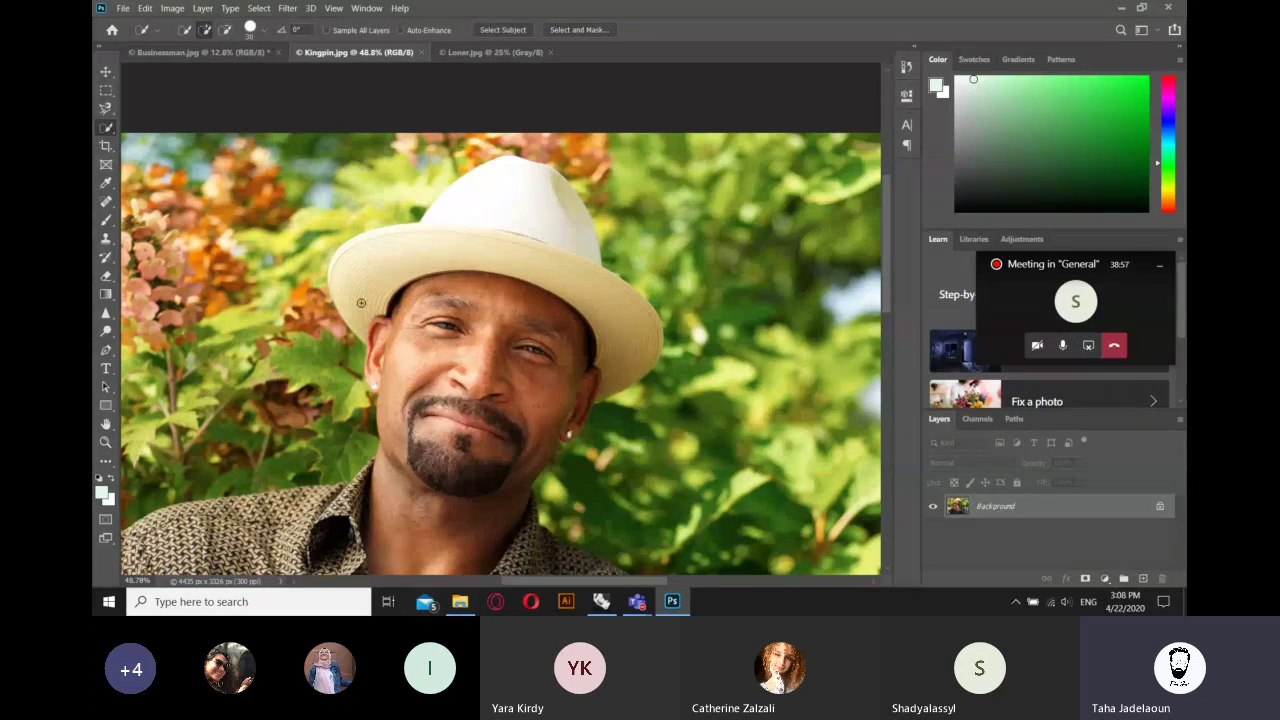
- Brush a Quick Selection across the hat, then zoom in and refine the edge above the ear
mouse_move(352, 306)
left_mouse_down()
mouse_move(360, 262)
mouse_move(629, 373)
left_mouse_up()
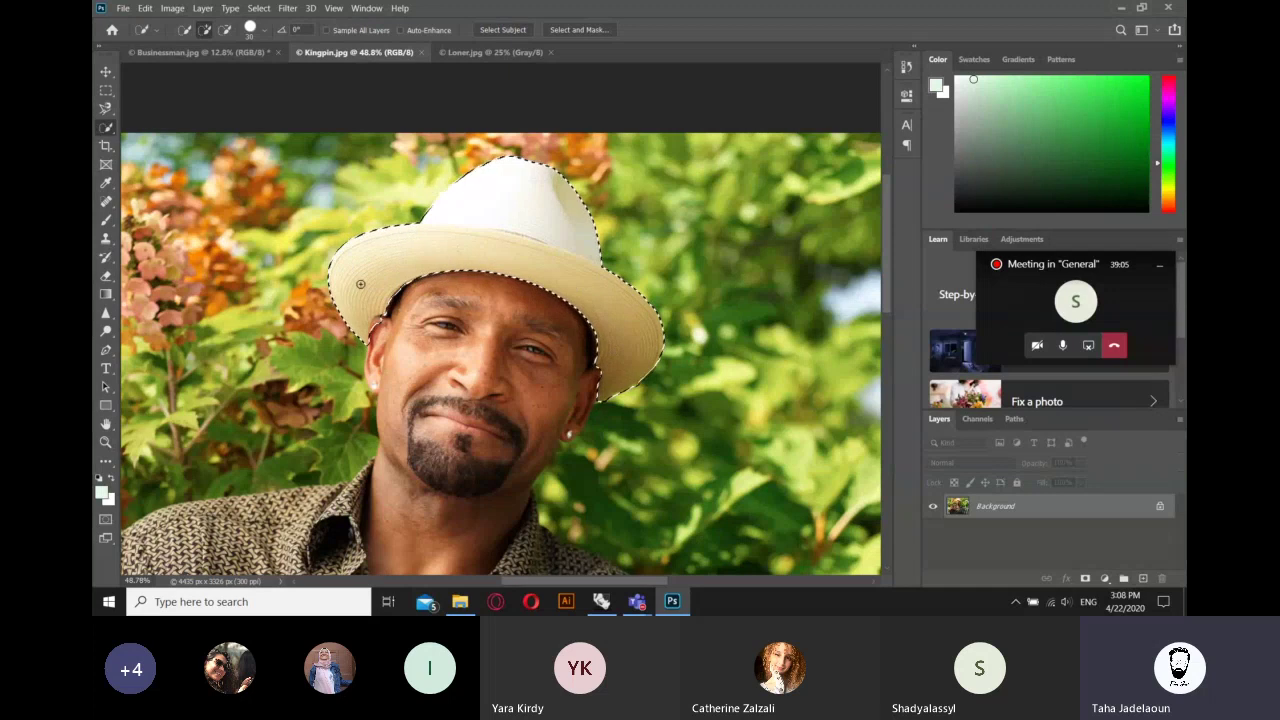
scroll(453, 168, "up", 2)
scroll(453, 168, "up", 3)
scroll(453, 168, "up", 2)
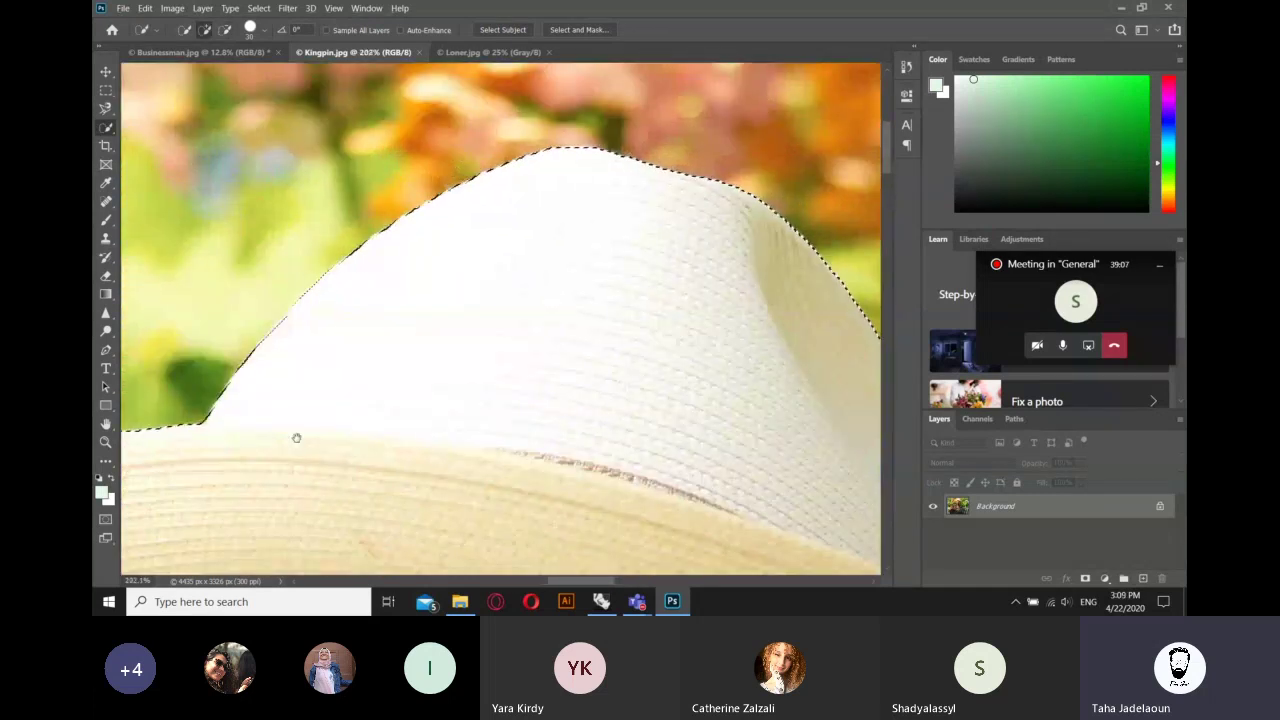
scroll(442, 272, "down", 3)
scroll(442, 272, "up", 2)
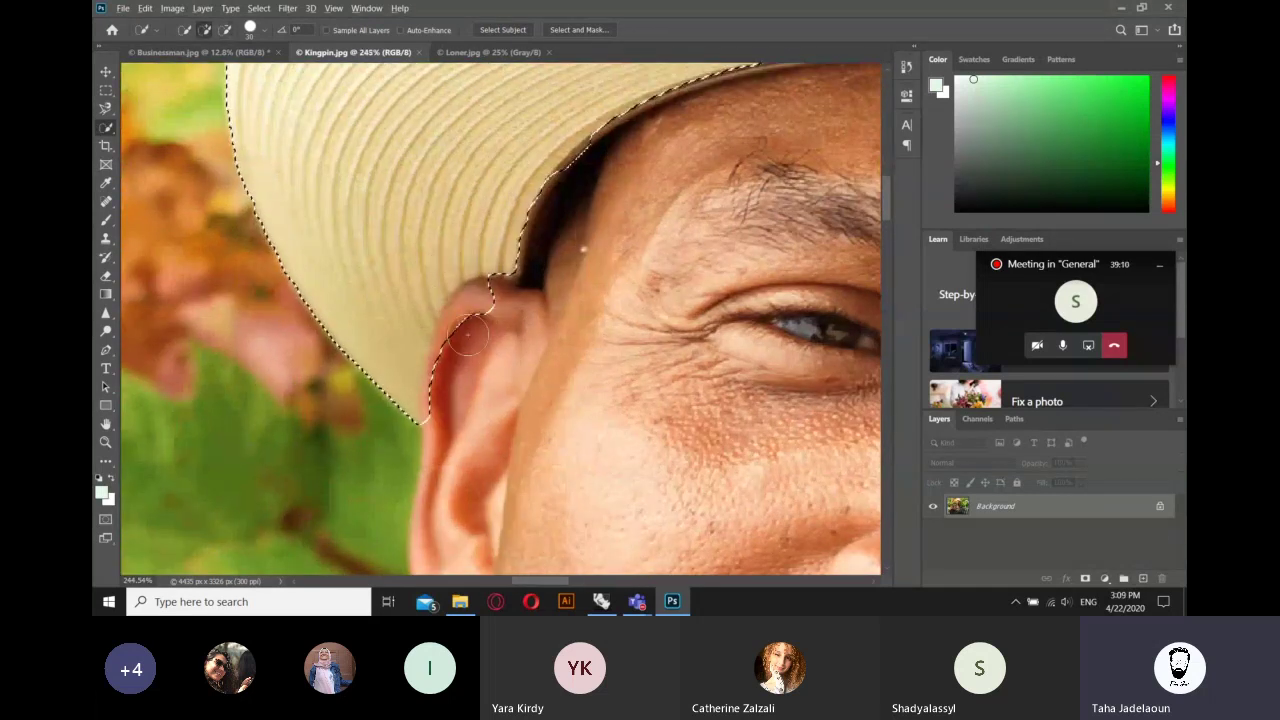
mouse_move(477, 327)
left_mouse_down()
mouse_move(480, 312)
mouse_move(445, 413)
left_mouse_up()
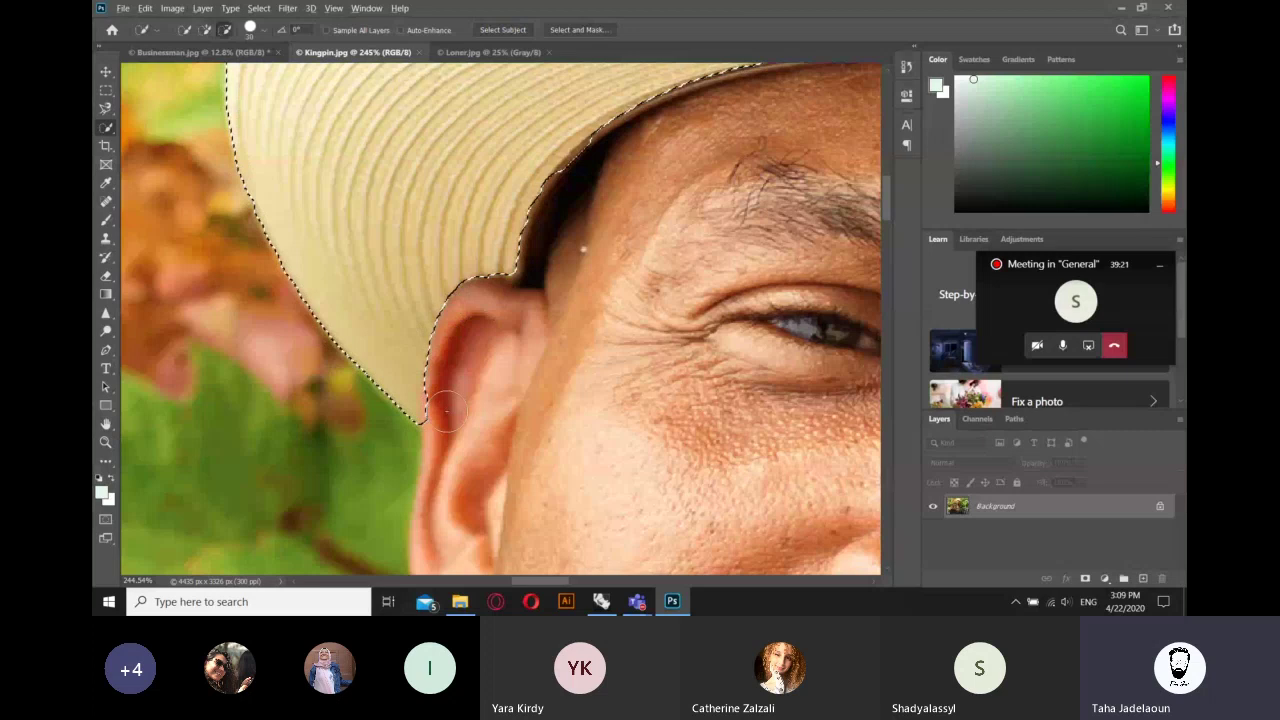
- Extend the selection along the brim above the forehead and toward the temple
scroll(447, 411, "down", 3)
scroll(508, 264, "up", 3)
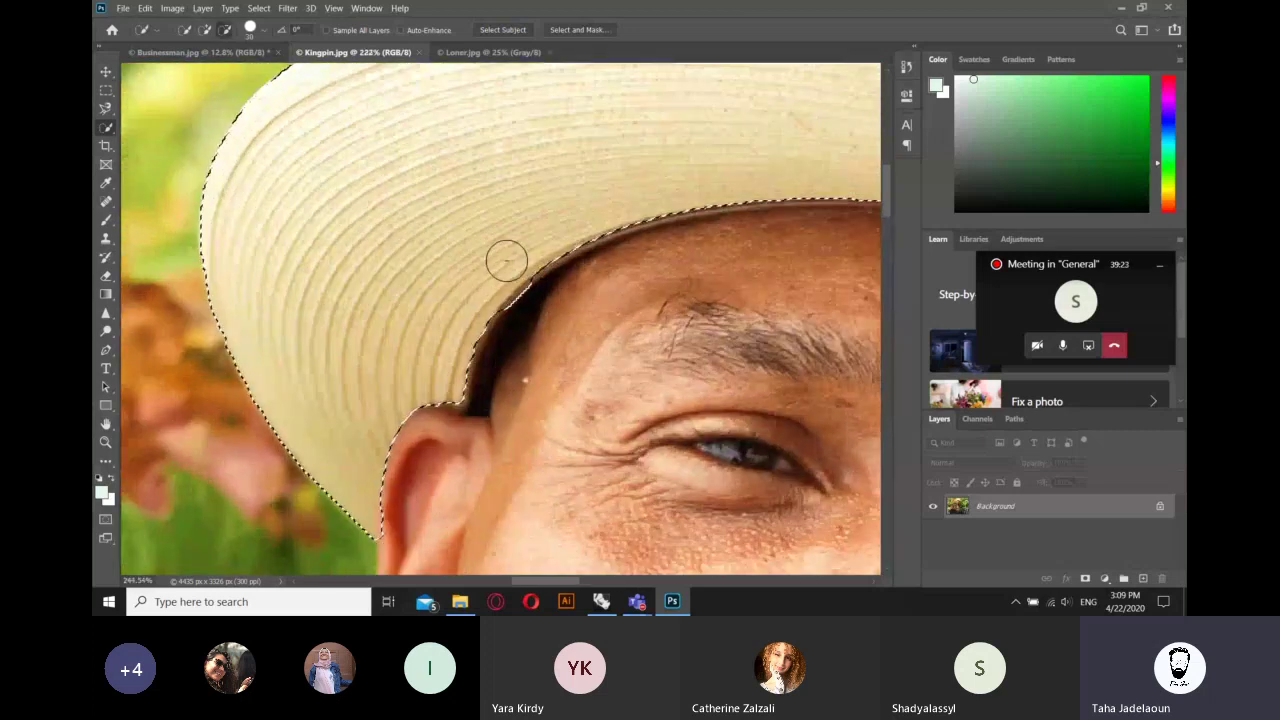
mouse_move(529, 258)
left_mouse_down()
mouse_move(371, 328)
mouse_move(311, 313)
left_mouse_up()
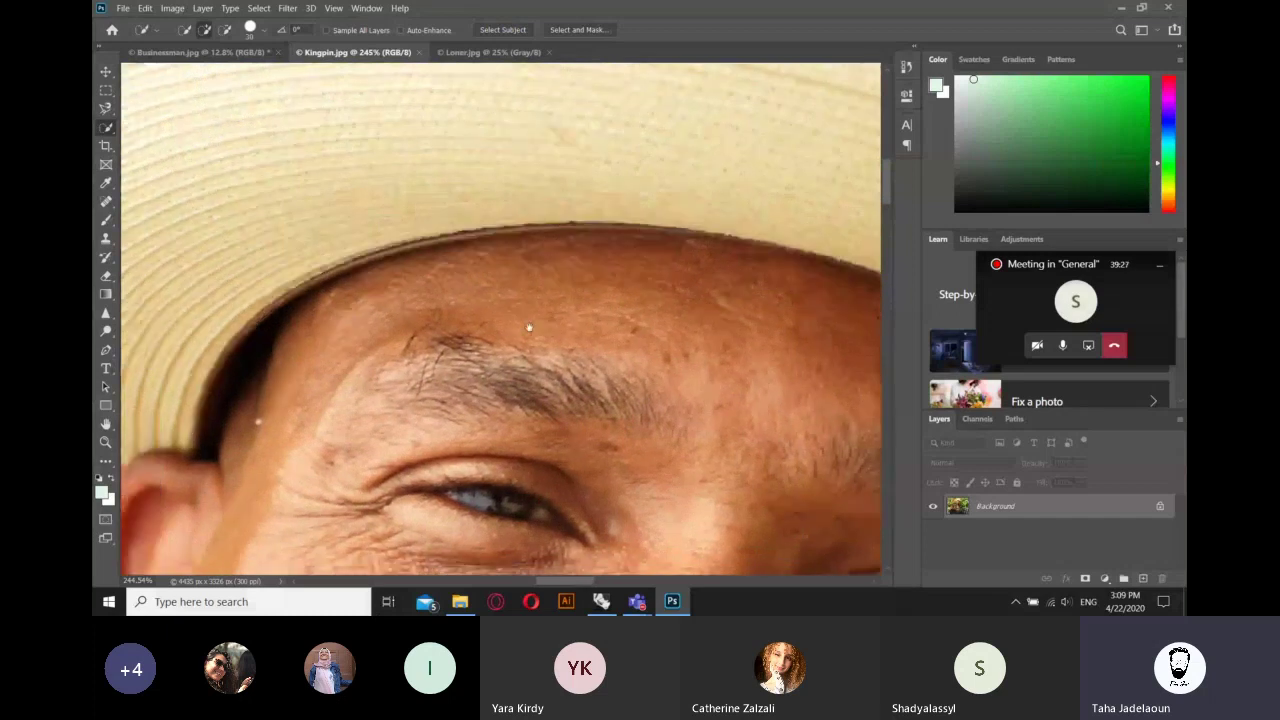
left_click_drag(529, 327, 604, 295)
mouse_move(700, 200)
left_mouse_down()
mouse_move(520, 286)
mouse_move(305, 305)
left_mouse_up()
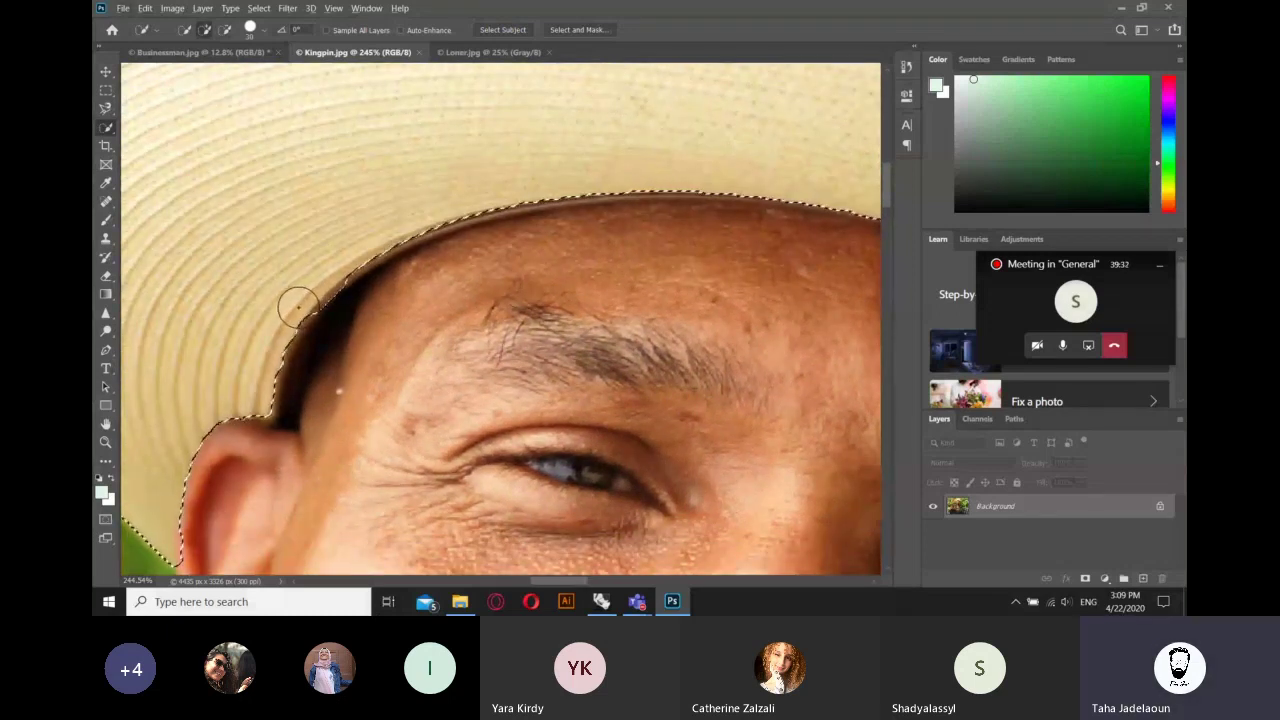
mouse_move(296, 307)
left_mouse_down()
mouse_move(257, 391)
mouse_move(323, 323)
mouse_move(337, 257)
mouse_move(397, 223)
mouse_move(491, 184)
mouse_move(652, 177)
left_mouse_up()
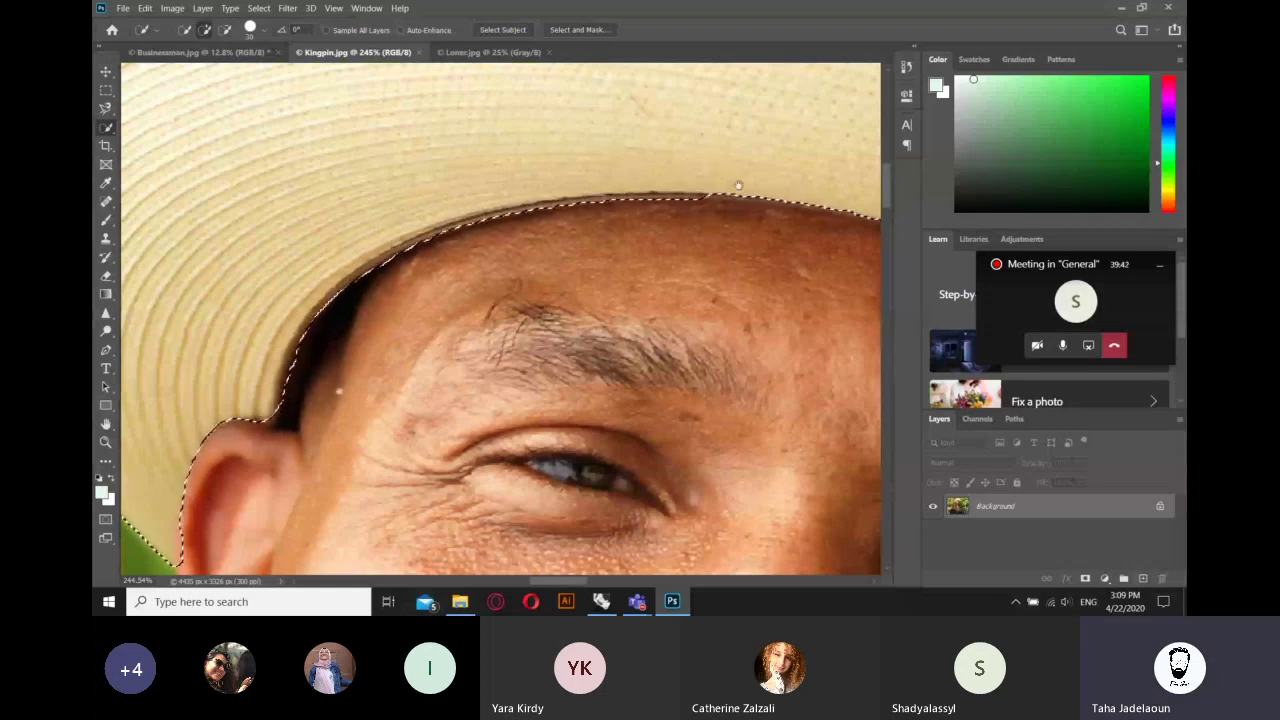
scroll(608, 171, "right", 5)
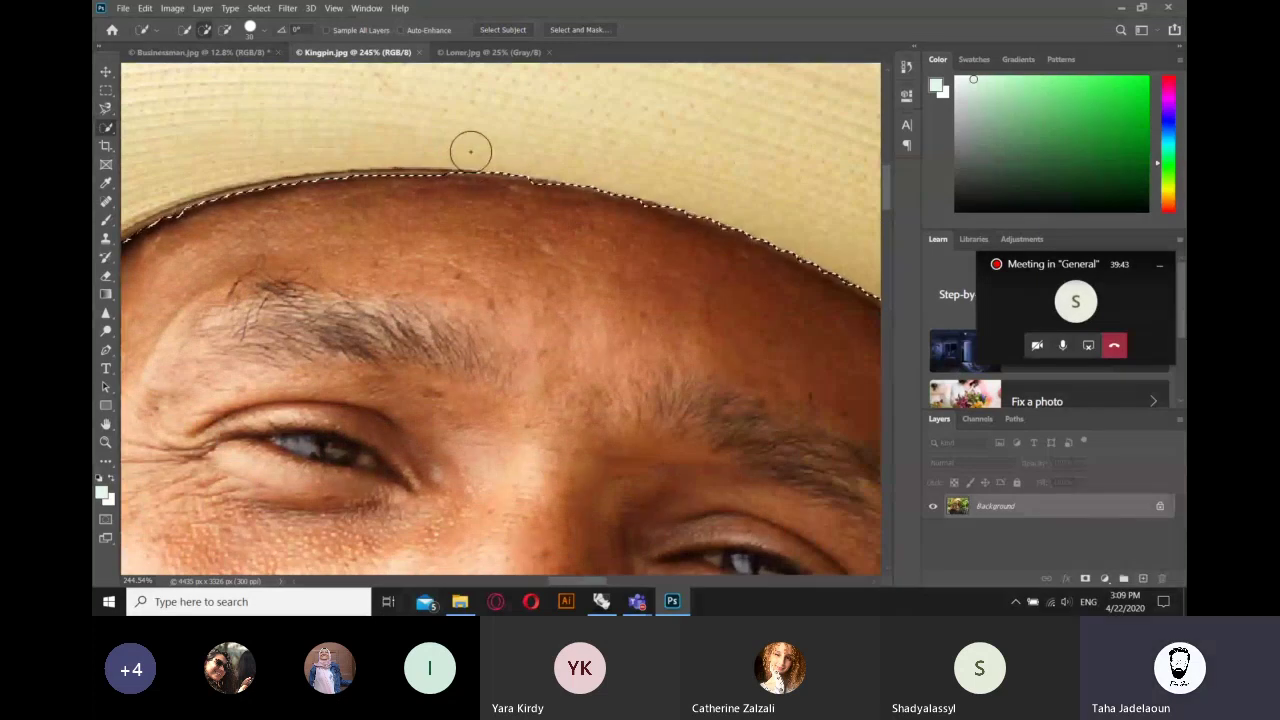
scroll(671, 194, "right", 5)
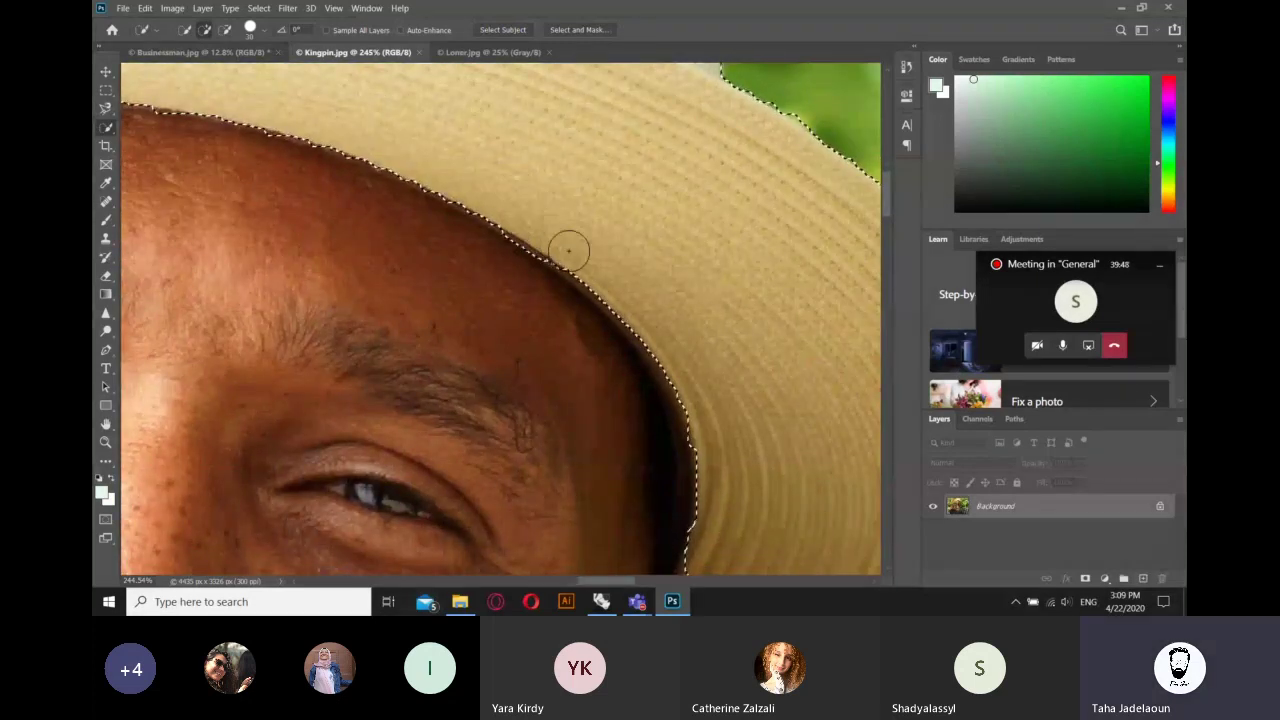
- Subtract the stray bulge near the right brim tip and bottom edge from the selection
mouse_move(686, 402)
left_mouse_down()
mouse_move(697, 420)
mouse_move(634, 380)
mouse_move(600, 129)
mouse_move(659, 217)
mouse_move(623, 229)
mouse_move(612, 210)
mouse_move(665, 421)
left_mouse_up()
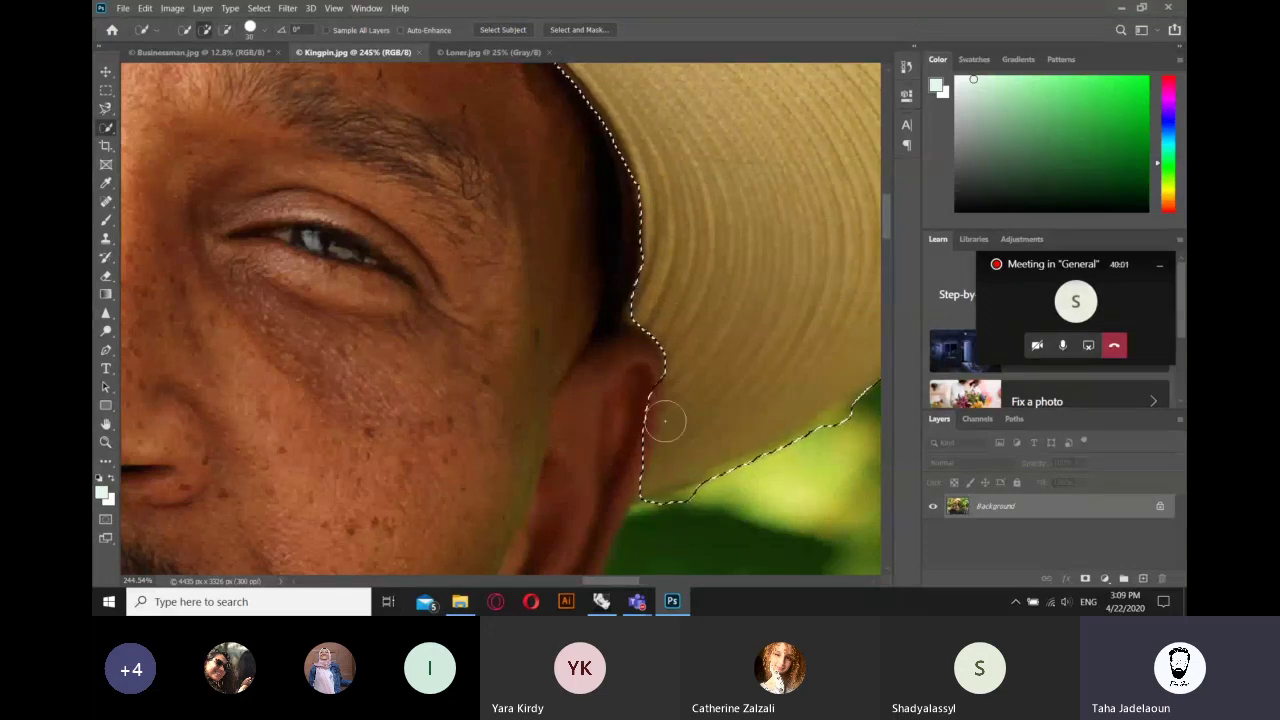
scroll(665, 421, "down", 1)
scroll(655, 421, "down", 2)
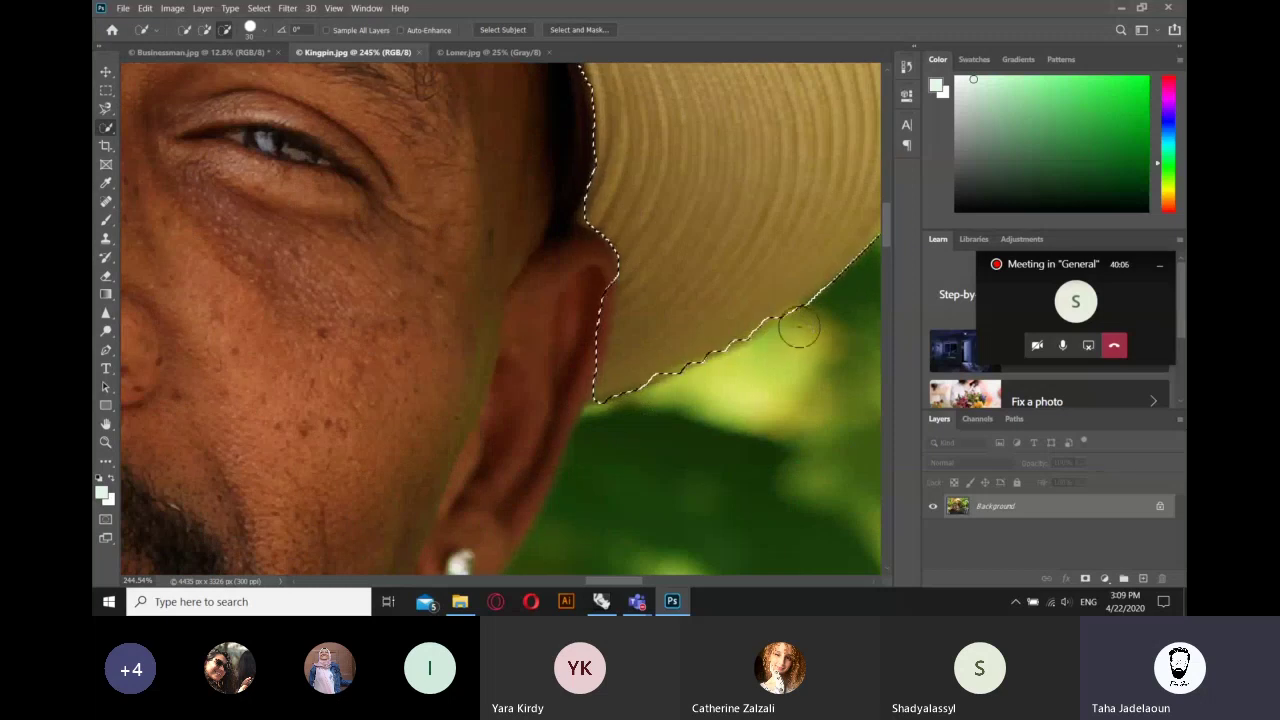
left_click_drag(759, 354, 627, 420)
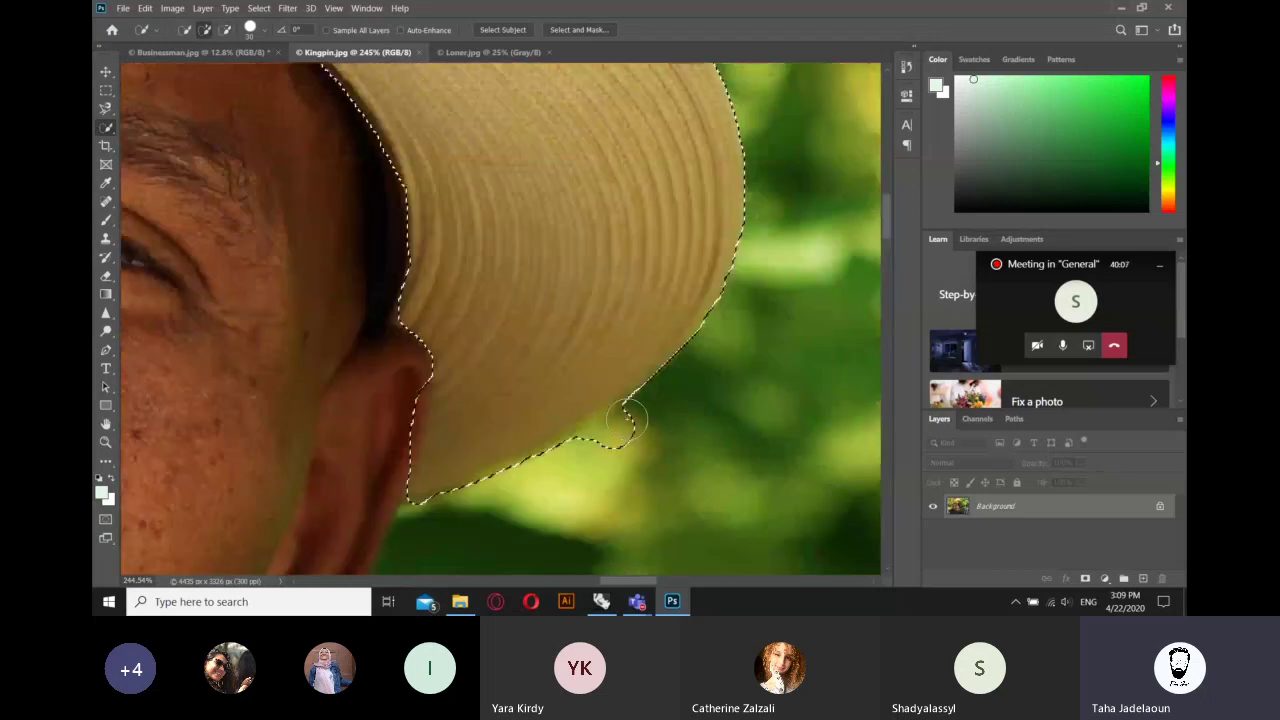
left_click(629, 428, "alt")
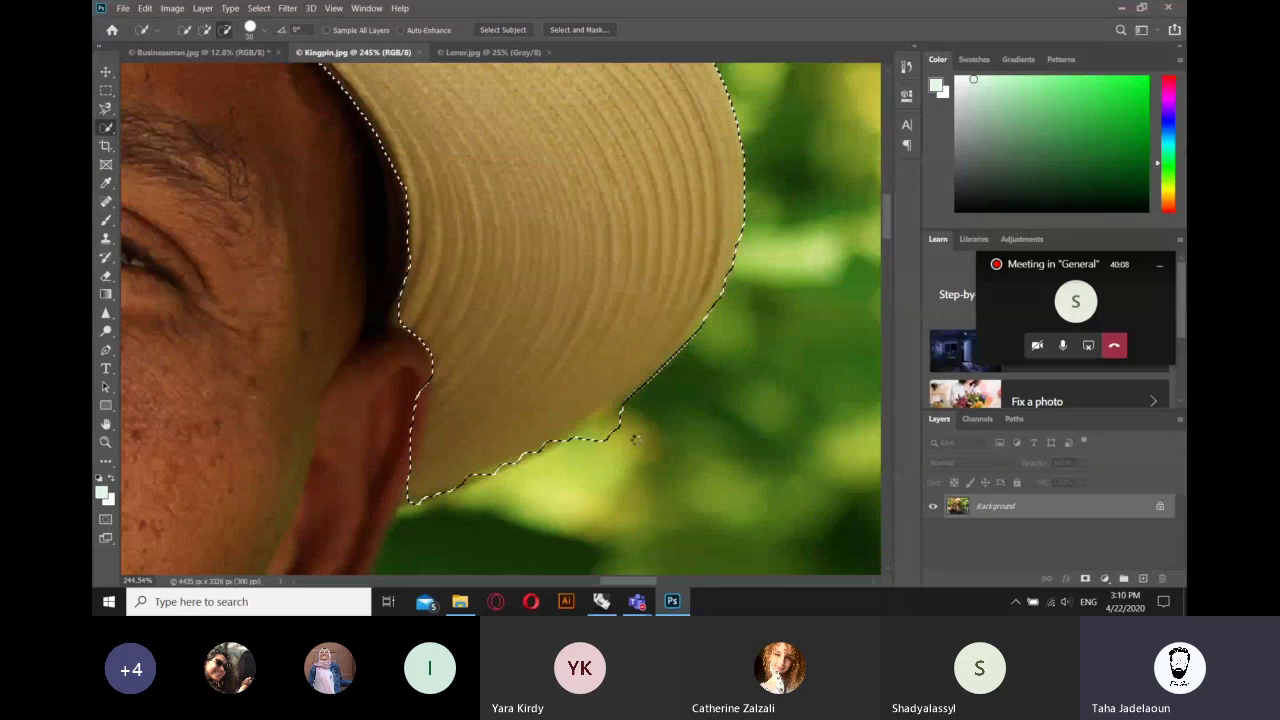
left_click(623, 430, "alt")
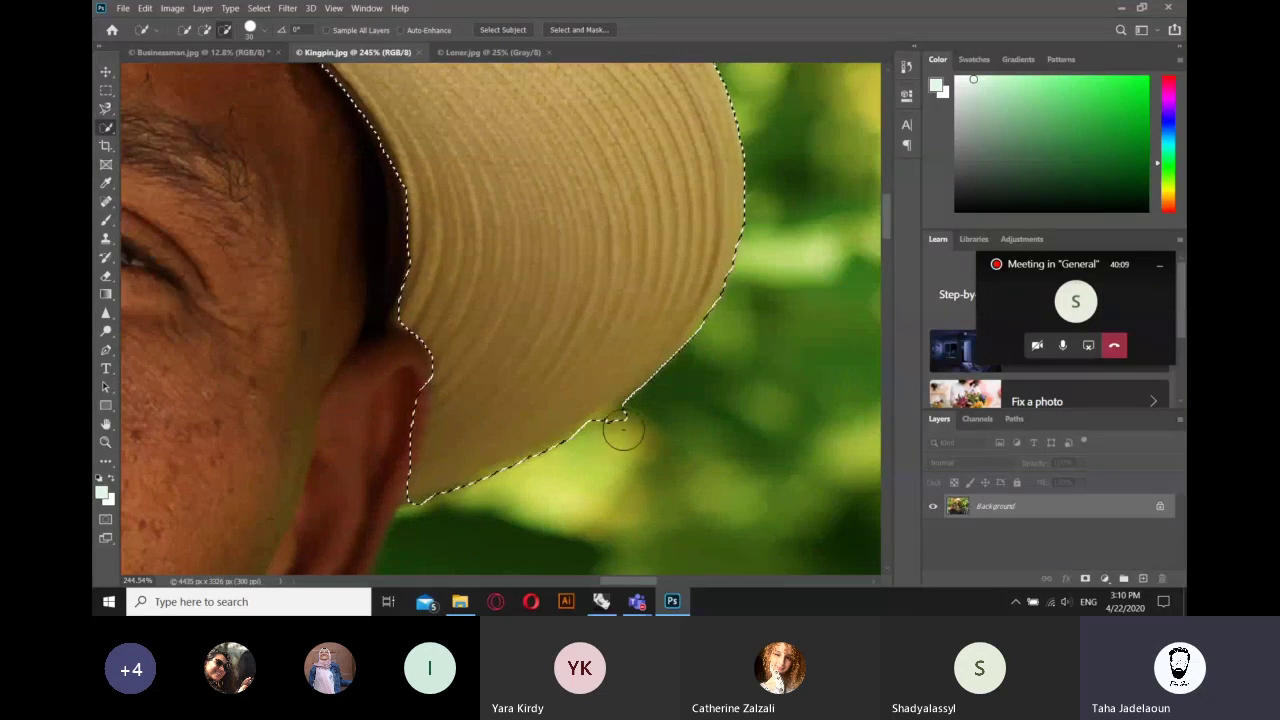
- Zoom out to check the full hat selection
scroll(700, 310, "down", 2)
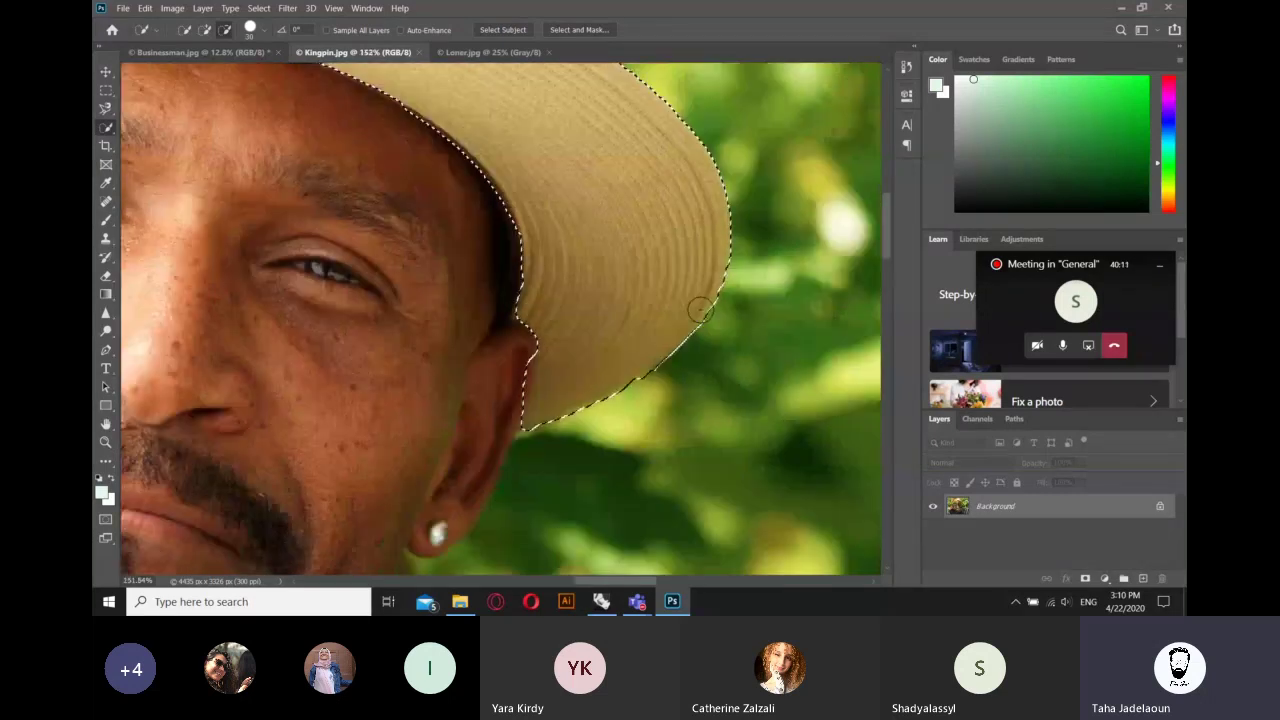
scroll(700, 310, "down", 3)
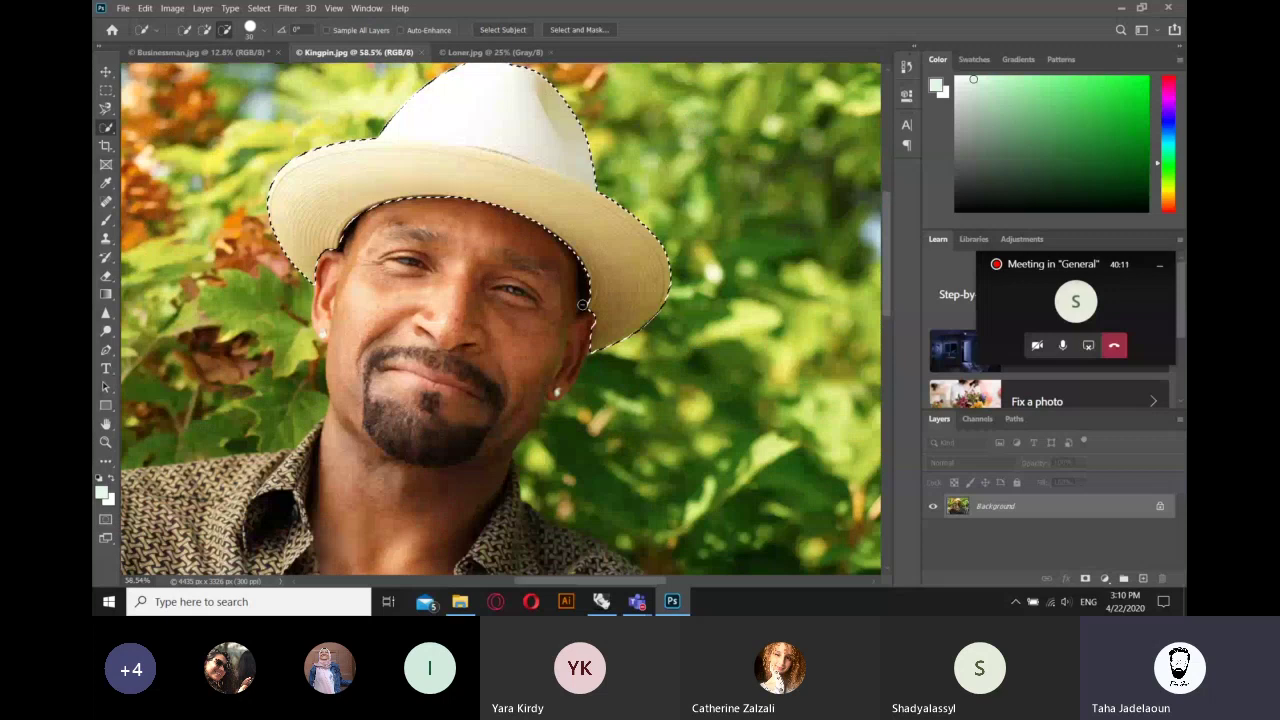
scroll(583, 304, "down", 1)
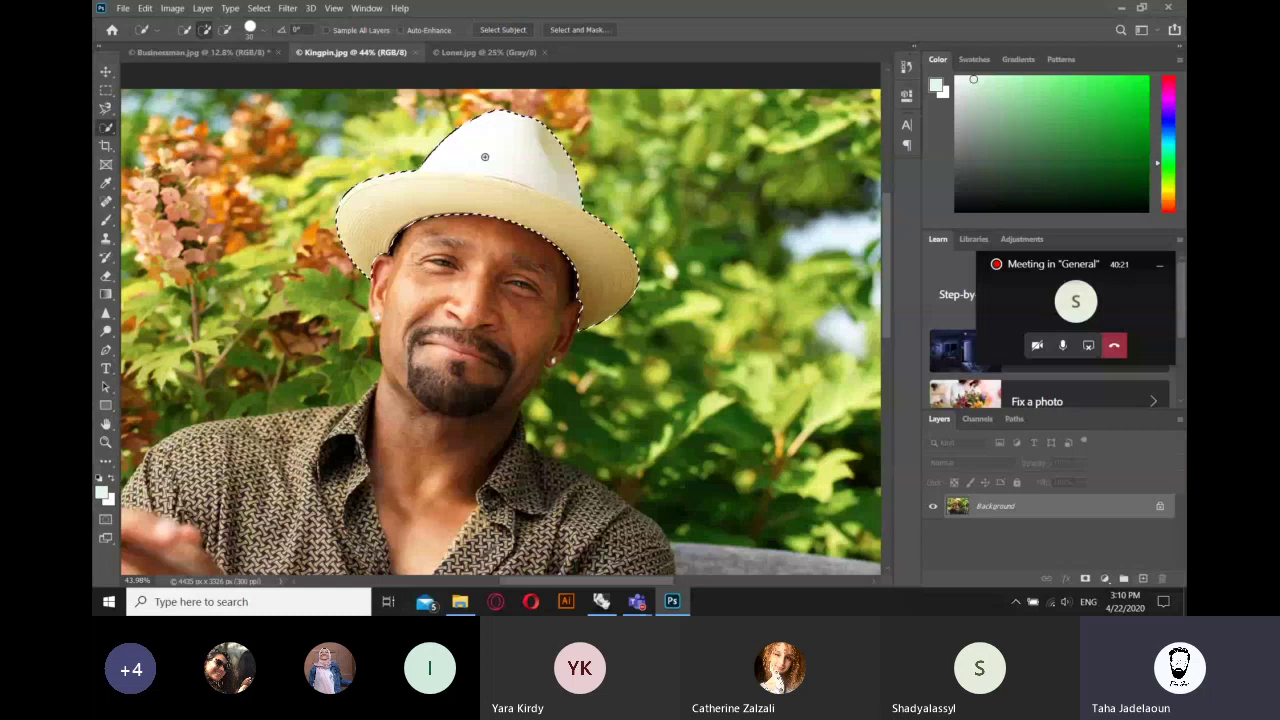
scroll(367, 137, "up", 2)
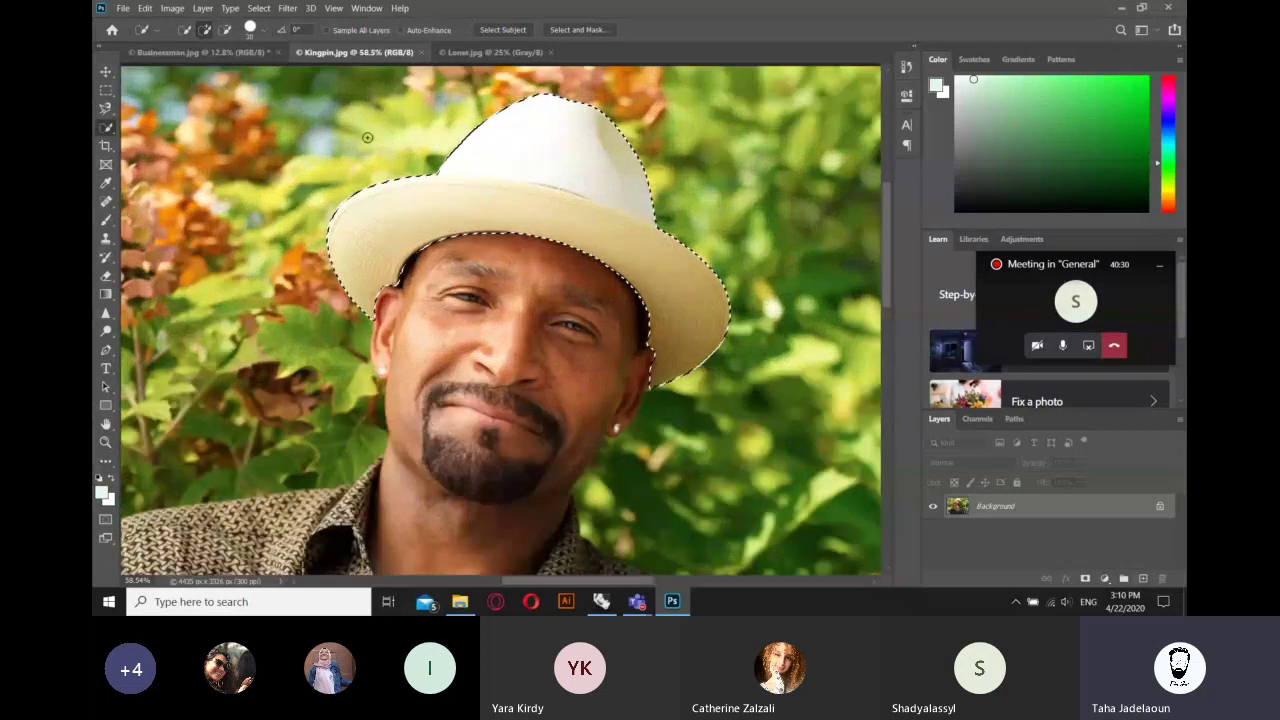
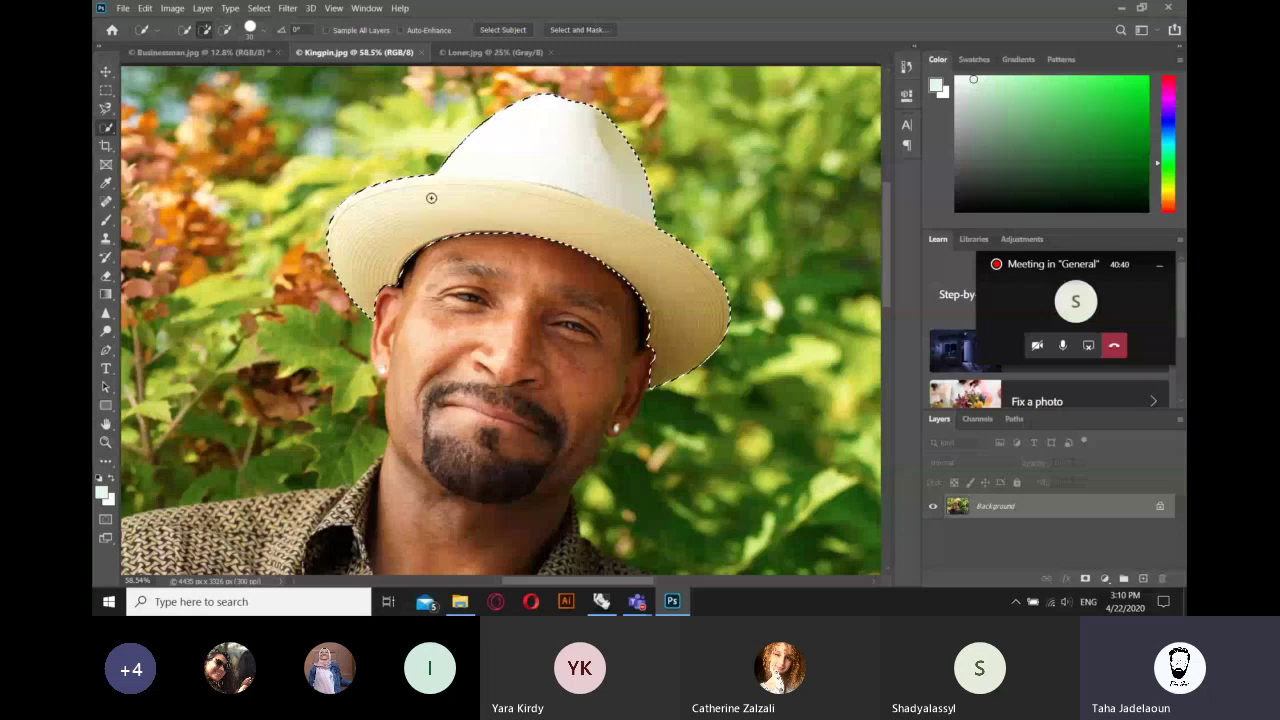
- Zoom out and shrink the Quick Selection brush from 500 to about 48 px
scroll(255, 235, "down", 3)
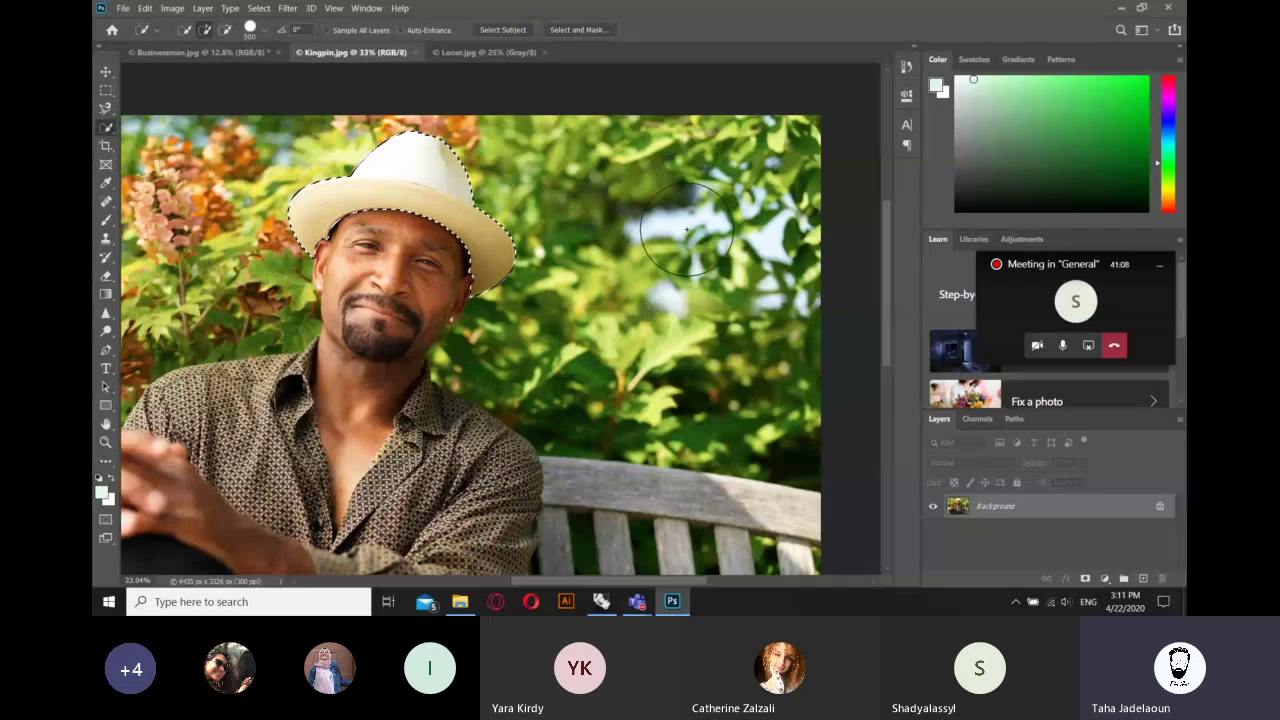
key("bracketleft")
key("bracketleft")
key("bracketleft")
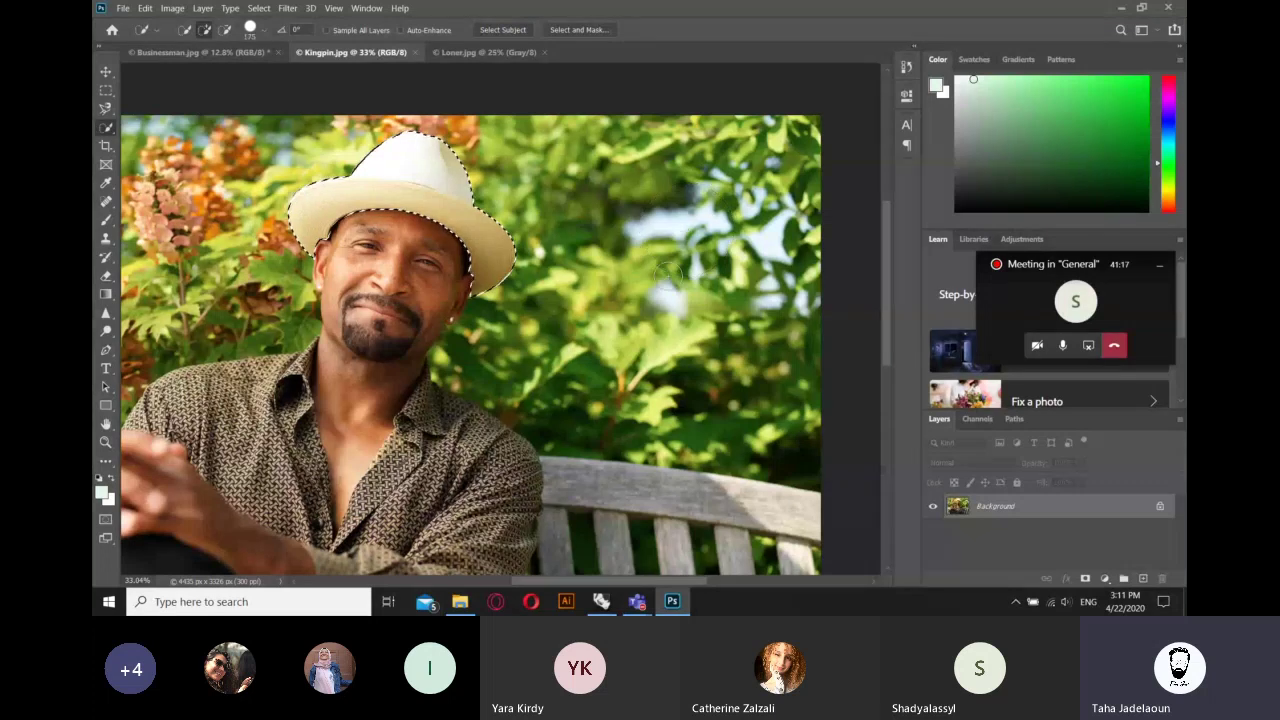
key("bracketleft")
key("bracketleft")
key("bracketleft")
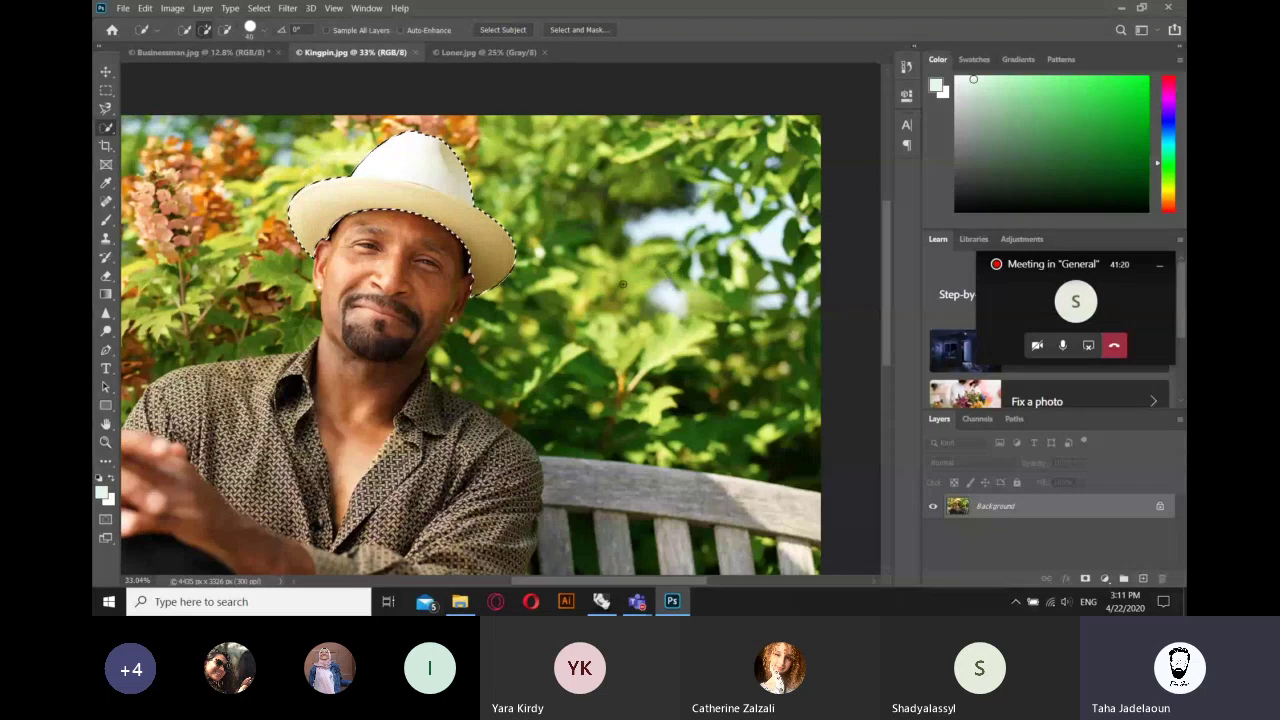
- Zoom in and add the man's eye opening to the hat selection
scroll(410, 268, "up", 5)
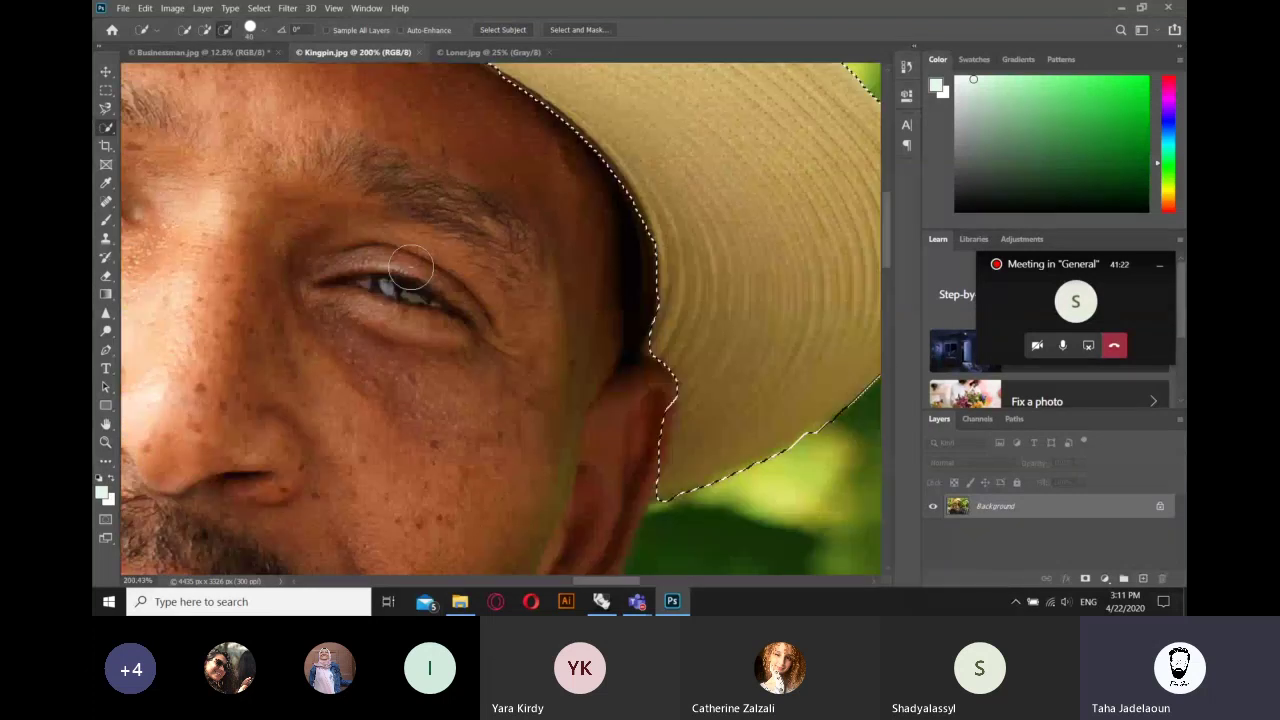
scroll(410, 268, "up", 3)
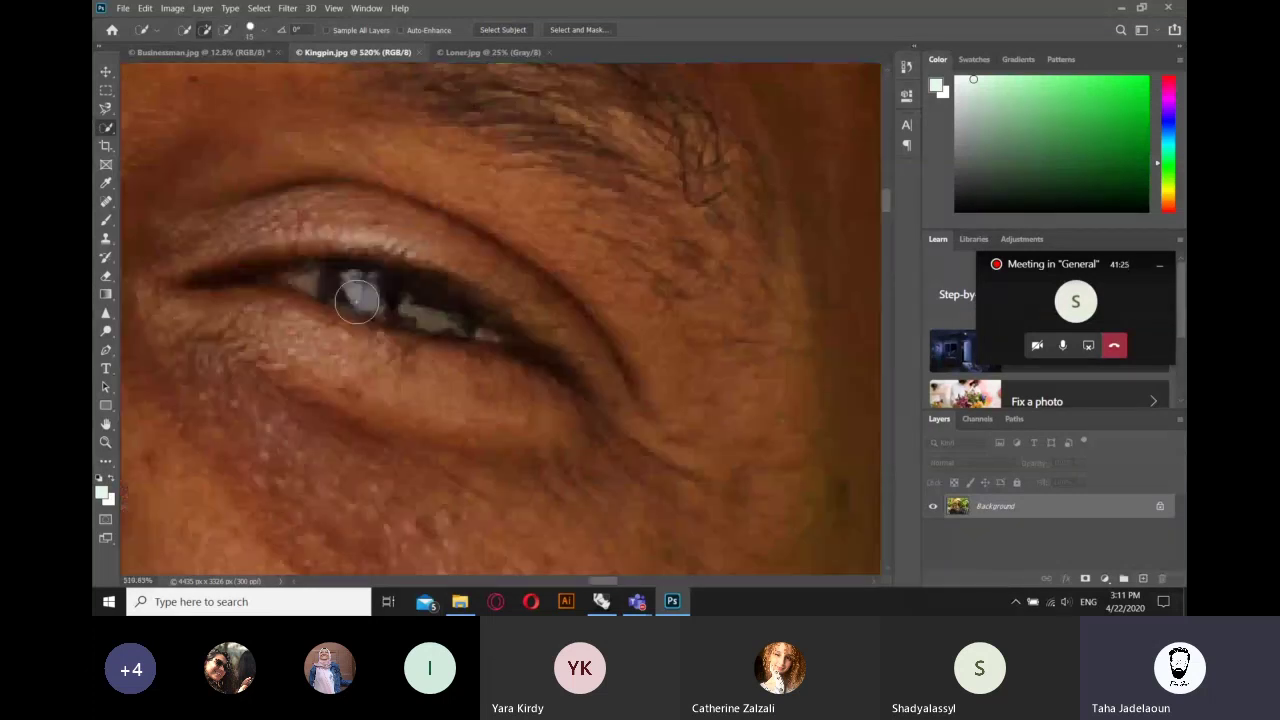
left_click_drag(357, 302, 470, 318)
mouse_move(410, 258)
left_mouse_down()
mouse_move(327, 249)
mouse_move(408, 244)
left_mouse_up()
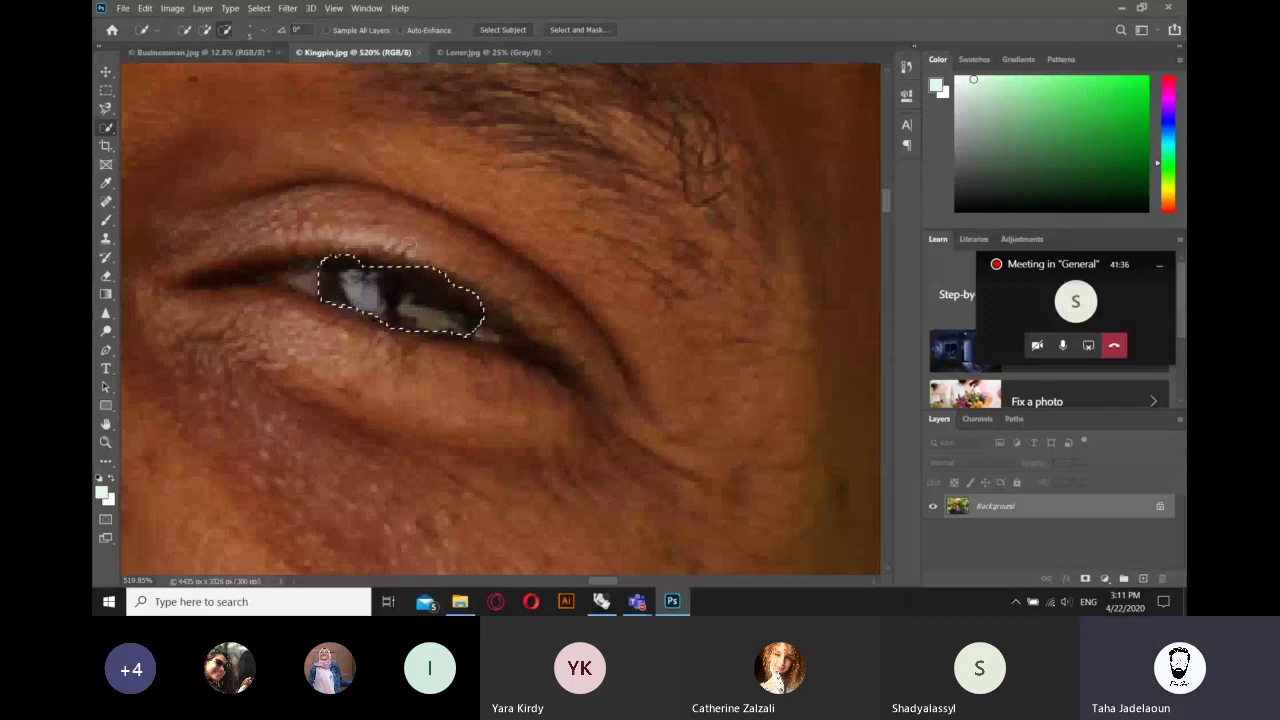
left_click(410, 244)
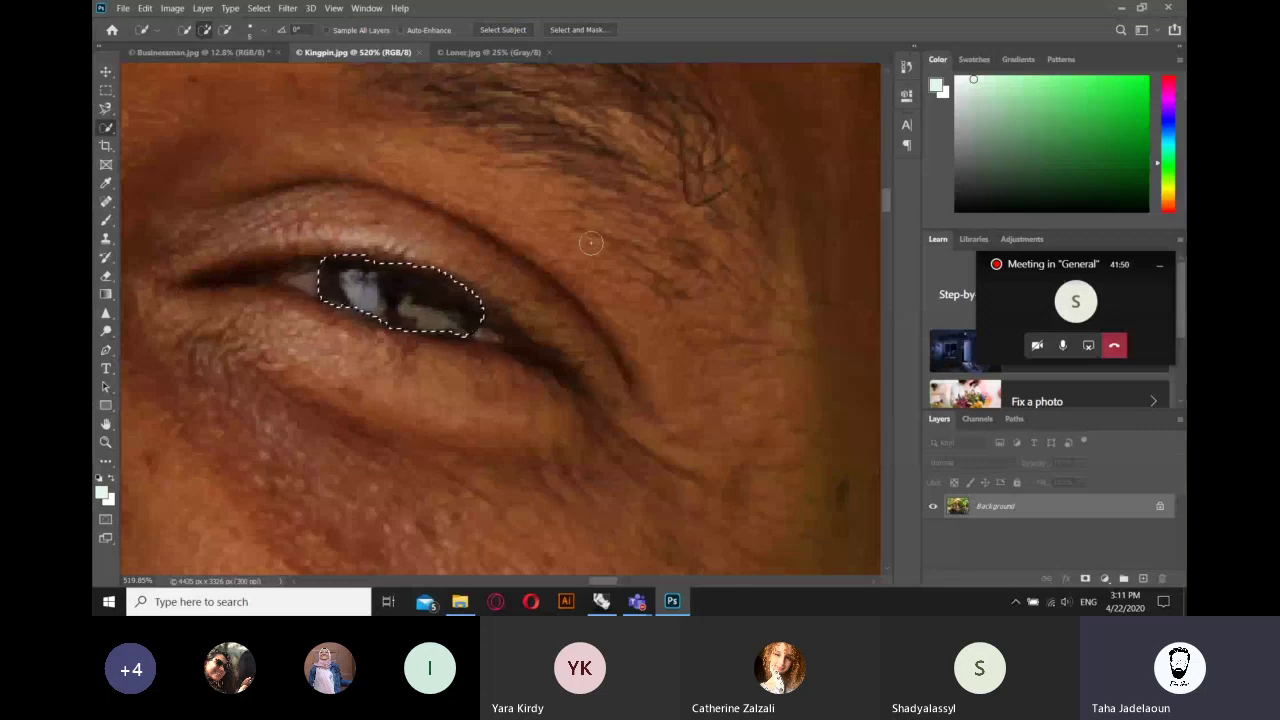
- Enlarge the selection brush again and zoom back out
key("bracketright")
key("bracketright")
key("bracketright")
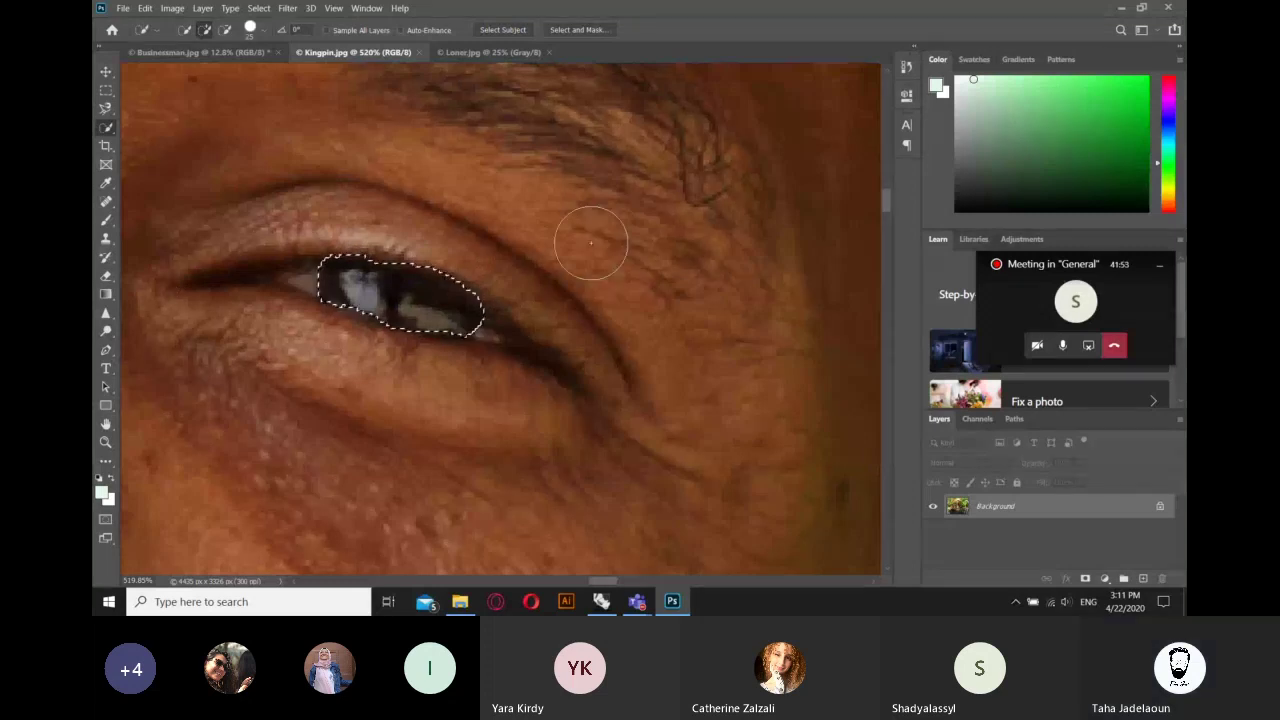
scroll(591, 242, "down", 3)
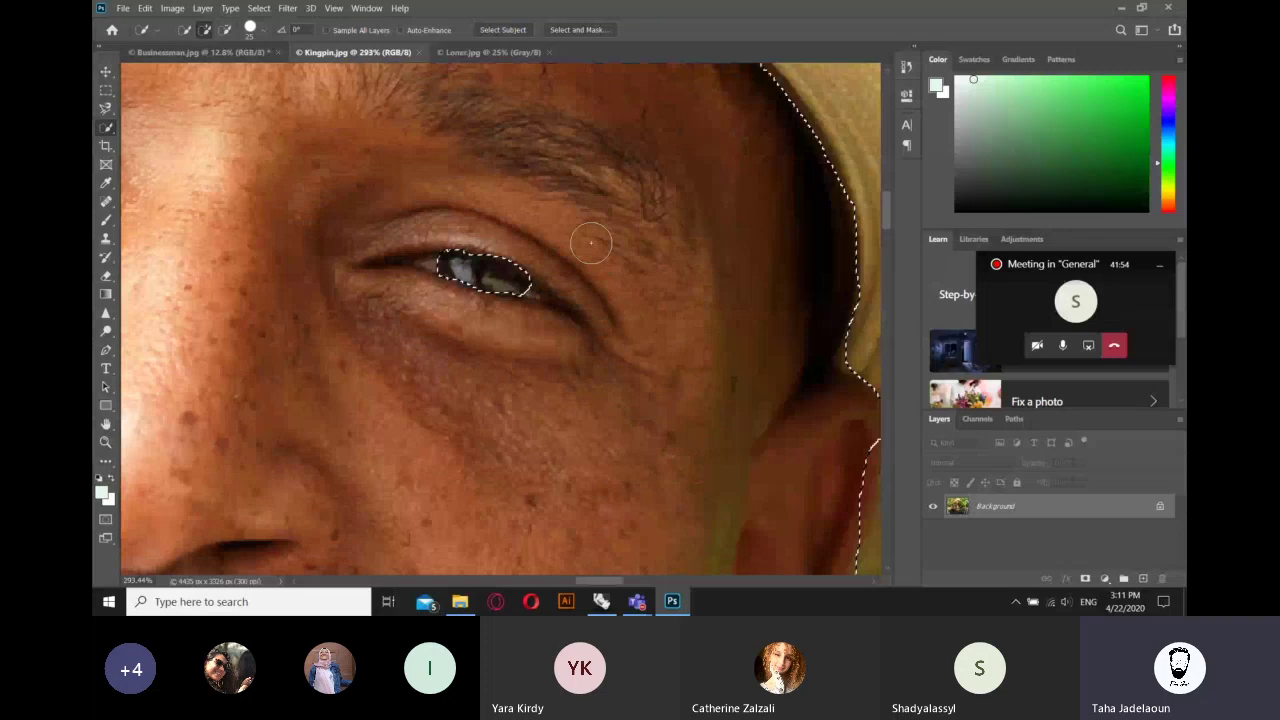
scroll(591, 242, "down", 5)
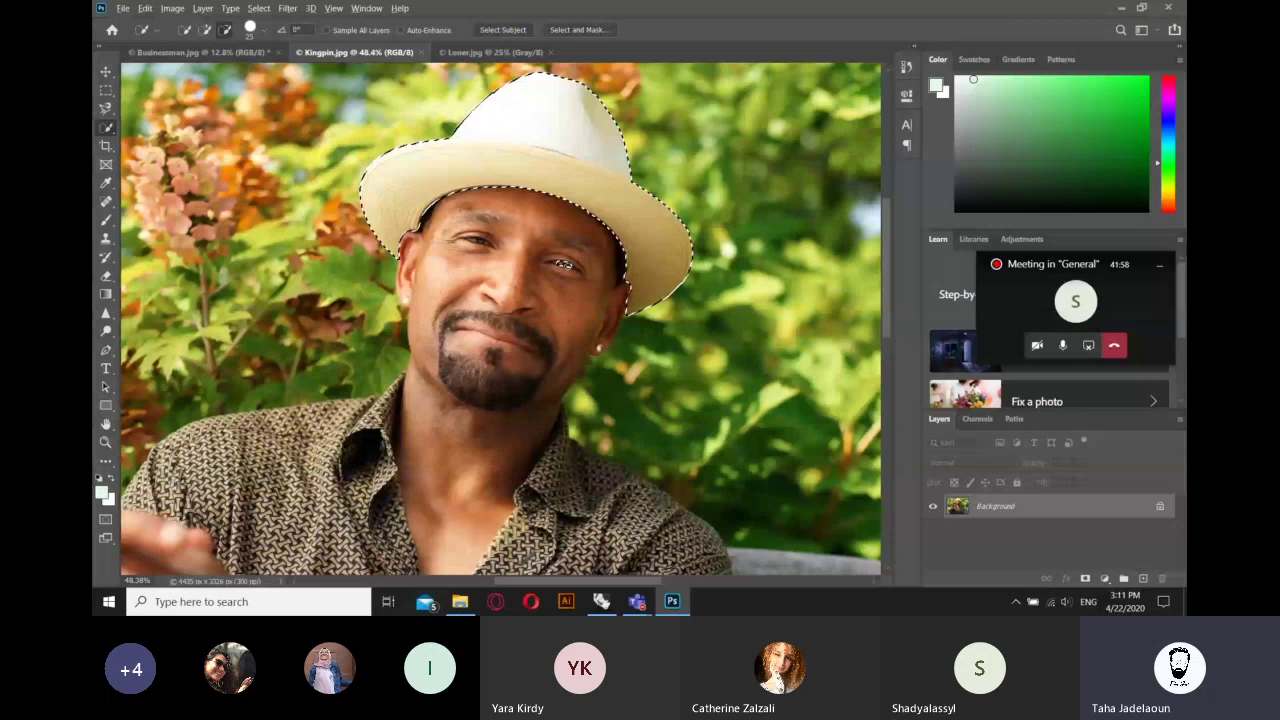
scroll(562, 266, "down", 2)
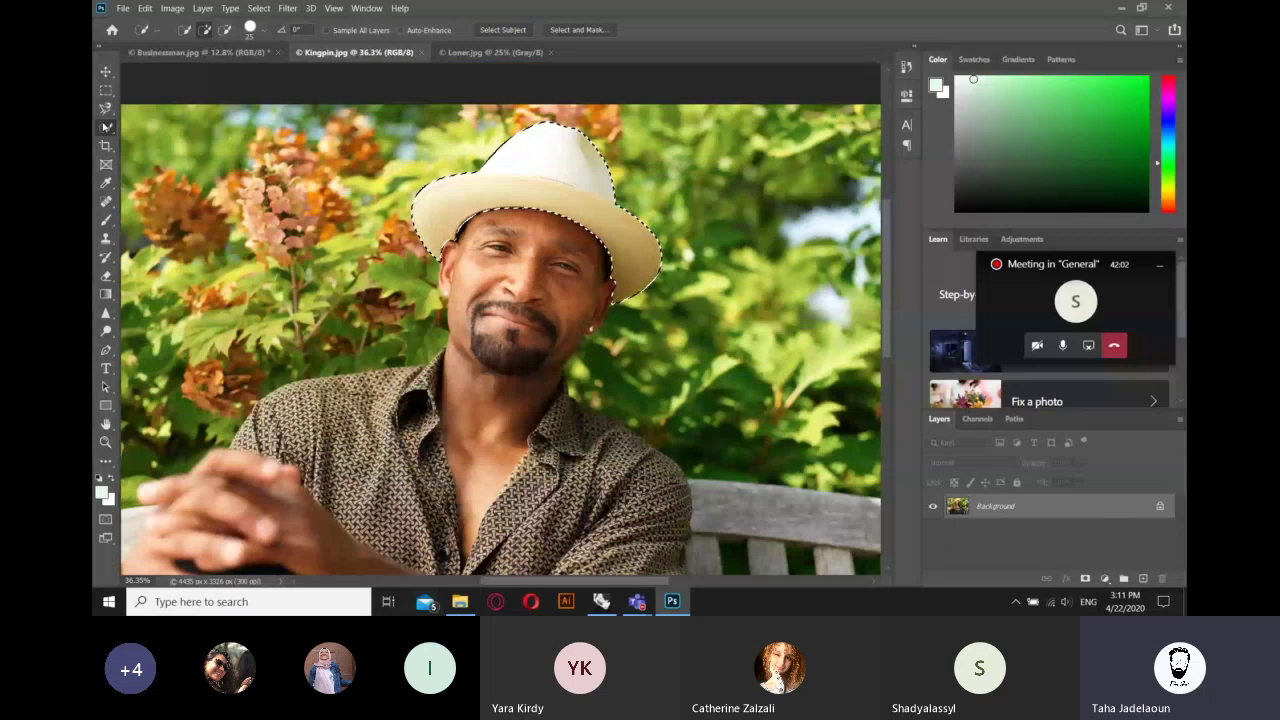
- Clear the selection and select part of the hat by colour with the Magic Wand
key("shift+w")
key("ctrl+d")
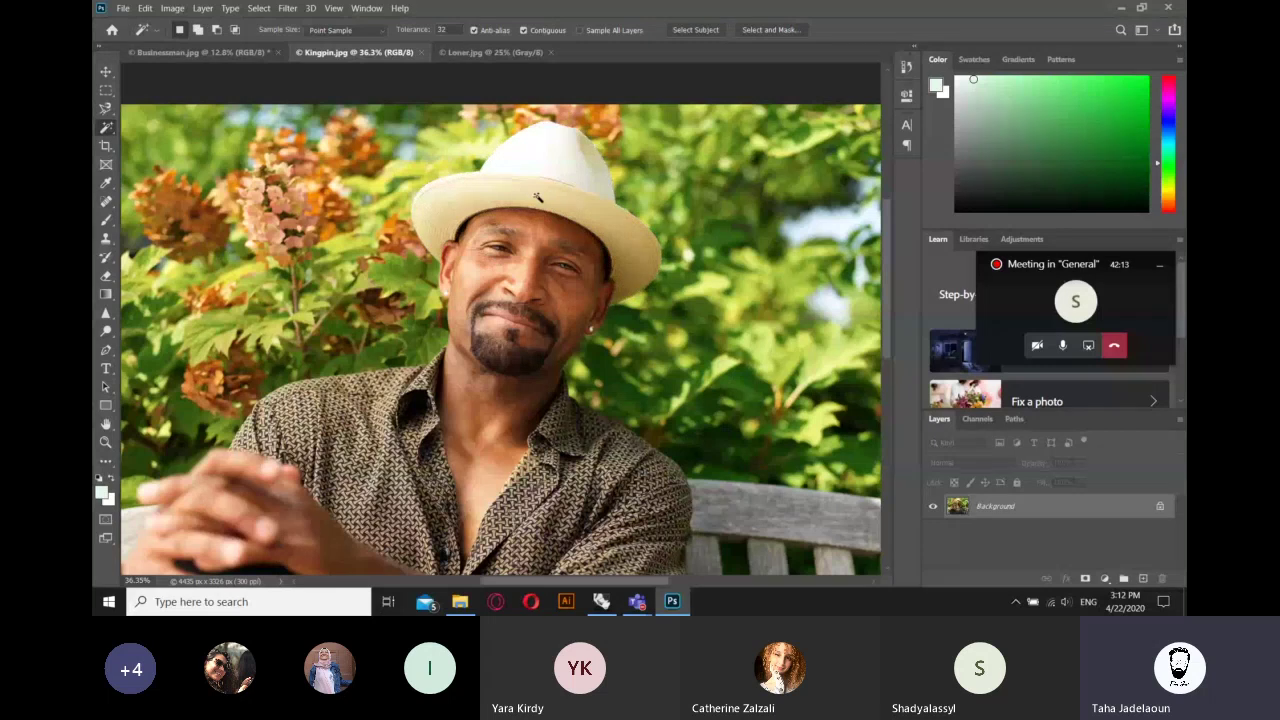
left_click(537, 197)
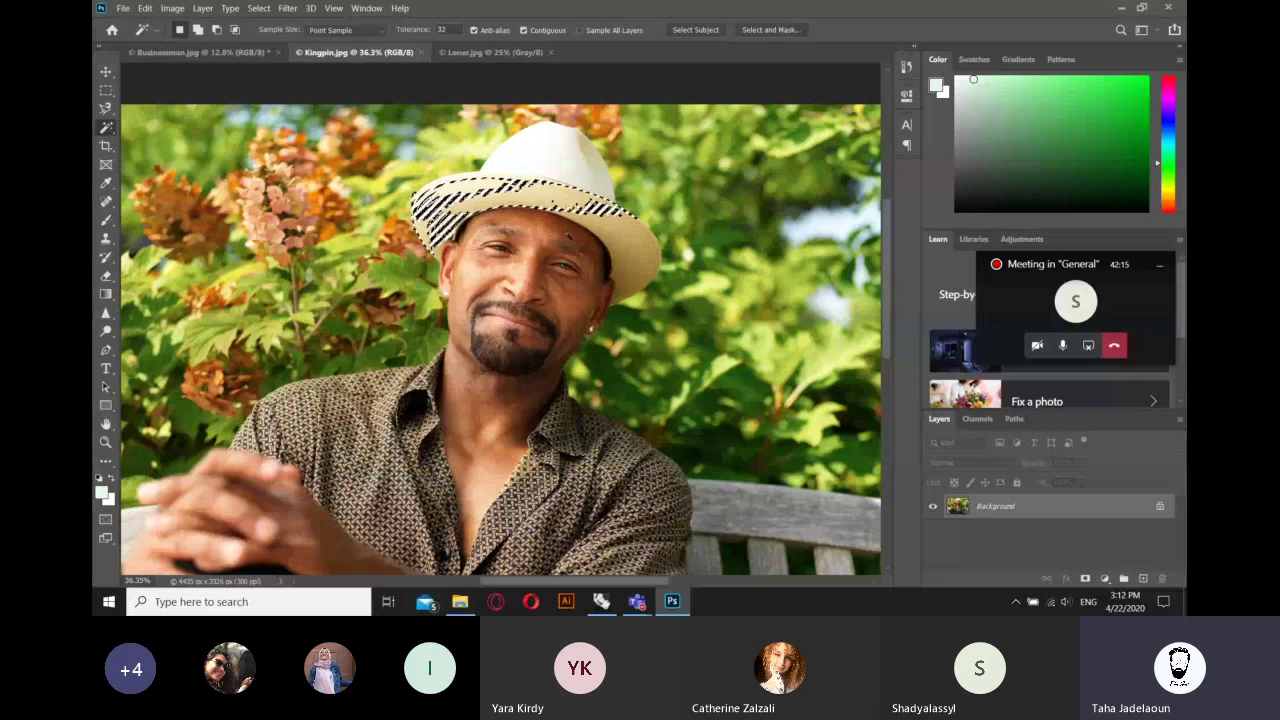
- Add the rest of the hat brim and the leftover crown patch to the selection
scroll(483, 205, "up", 3)
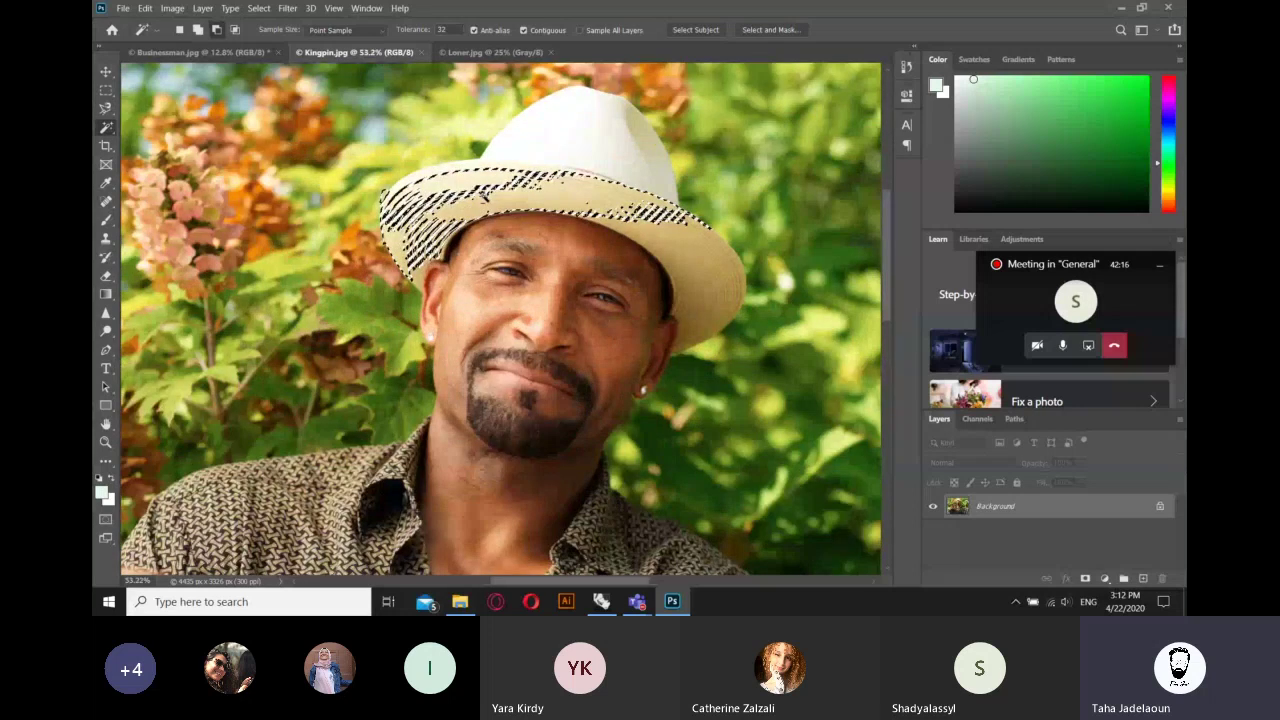
scroll(483, 197, "up", 5)
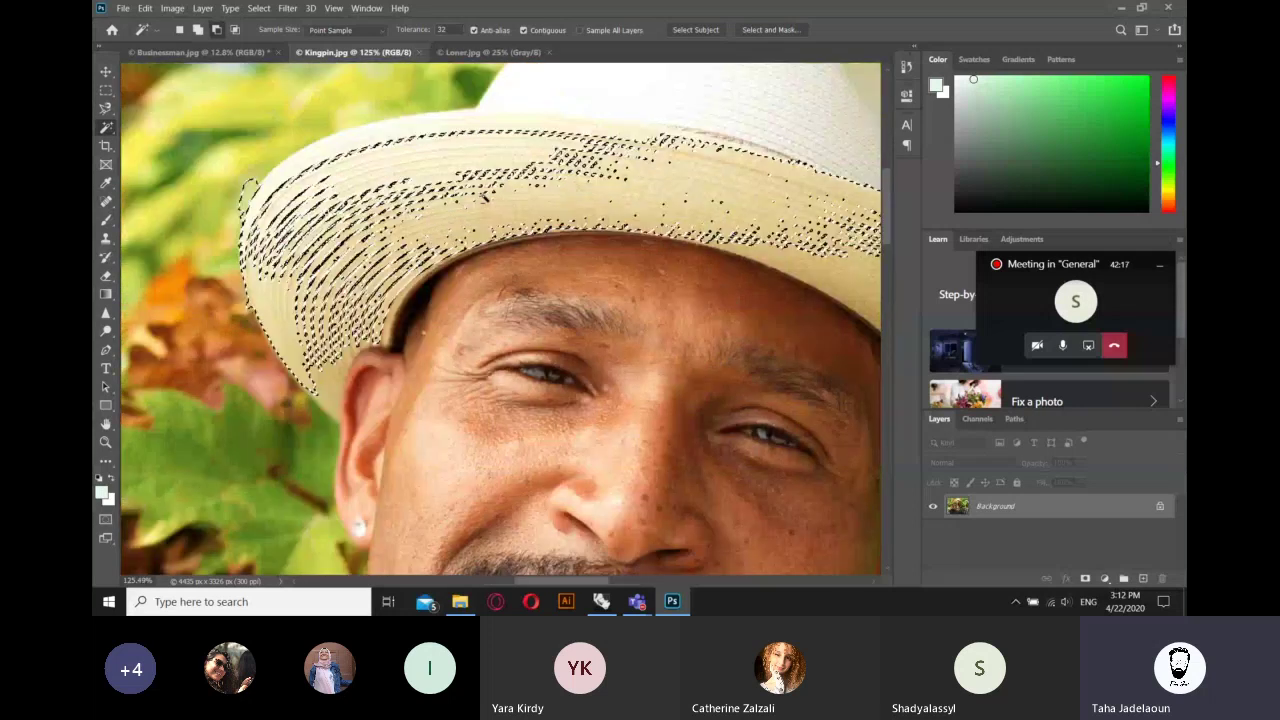
scroll(500, 320, "up", 1)
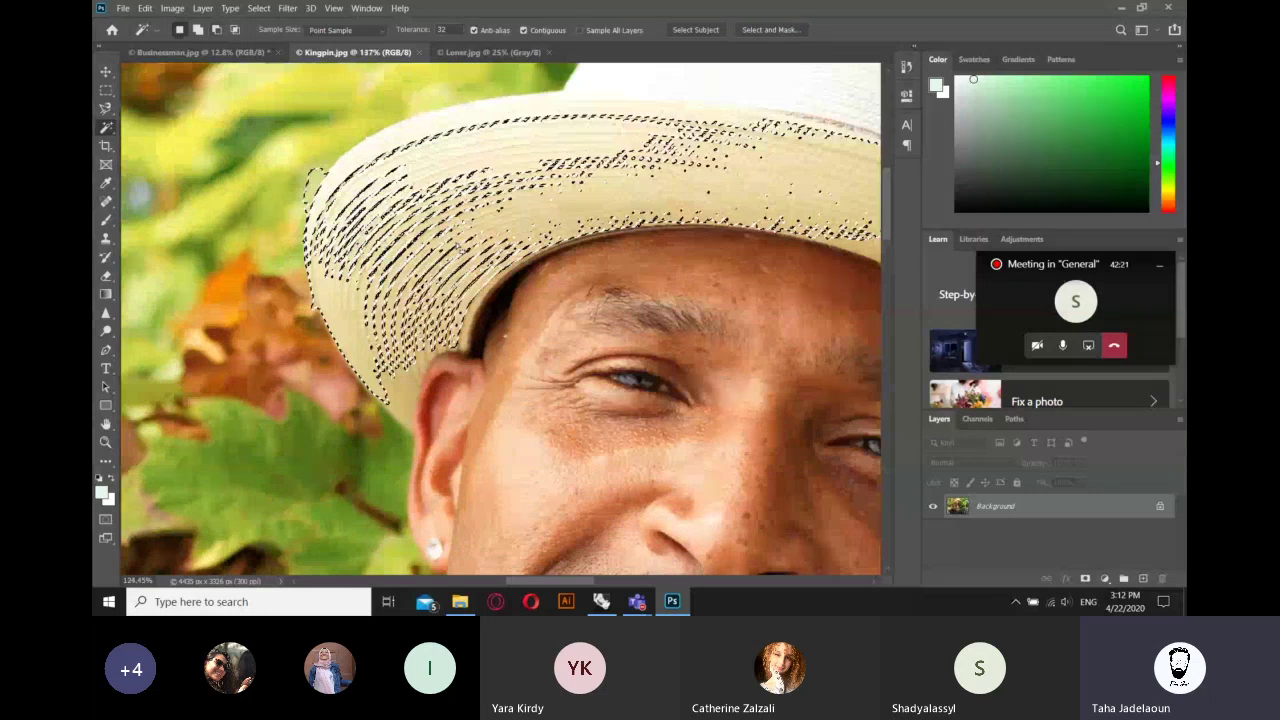
scroll(543, 207, "down", 2)
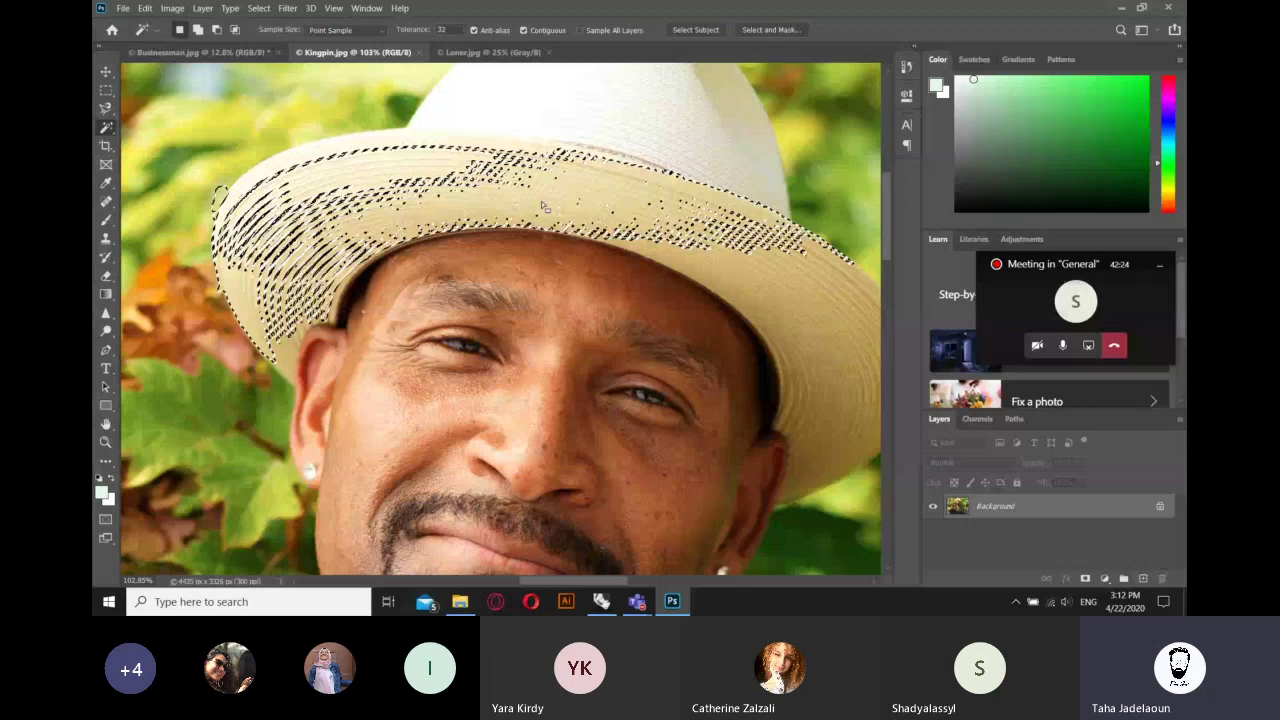
scroll(545, 207, "down", 5)
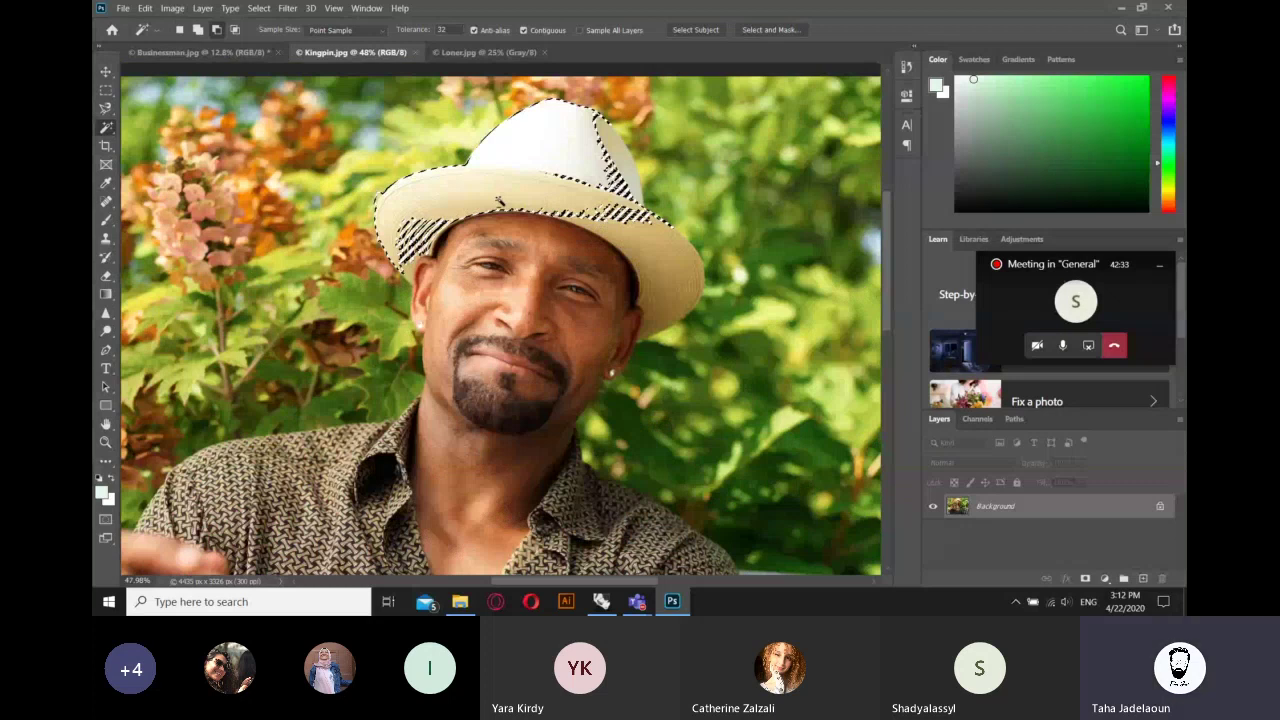
scroll(501, 199, "up", 1)
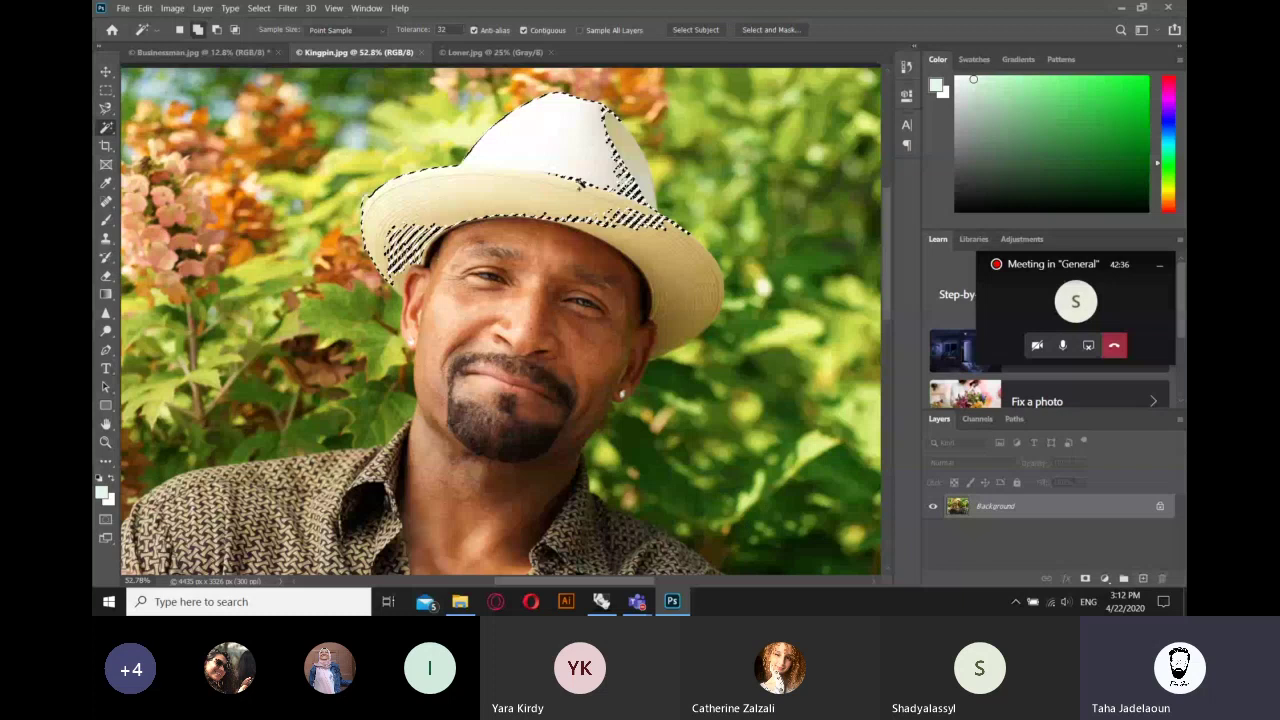
left_click(580, 183, "shift")
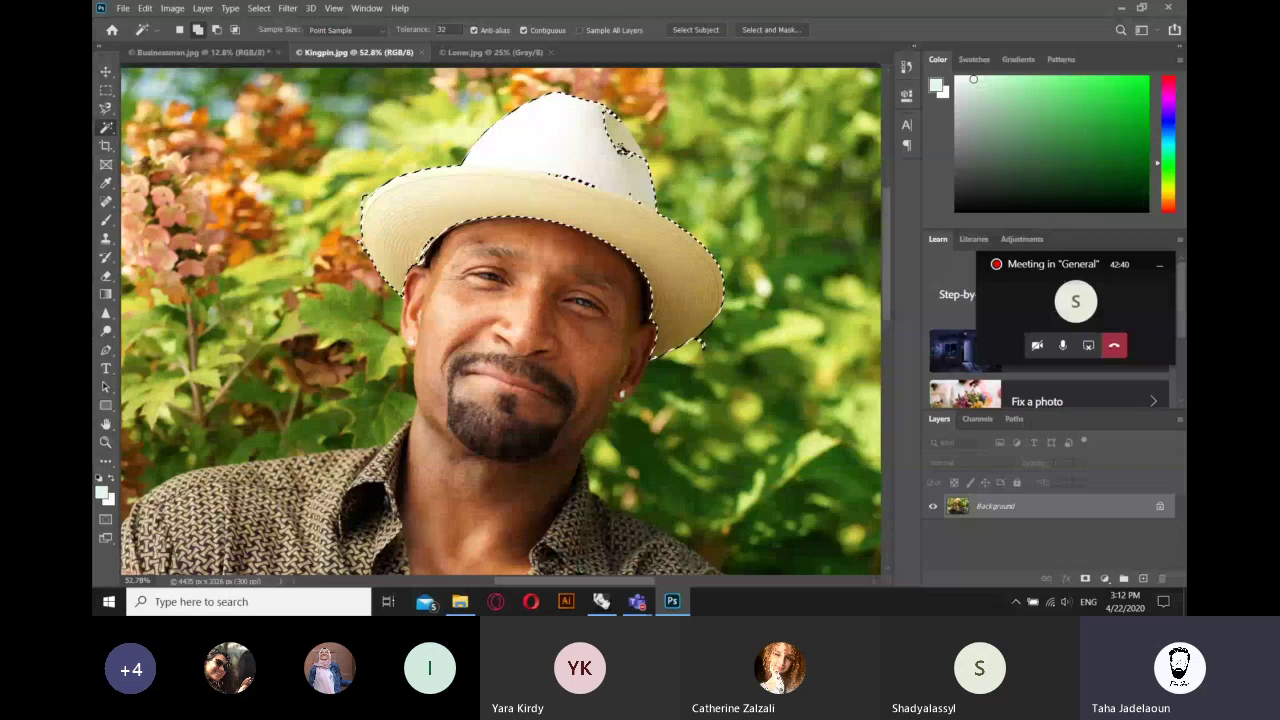
left_click(620, 148, "shift")
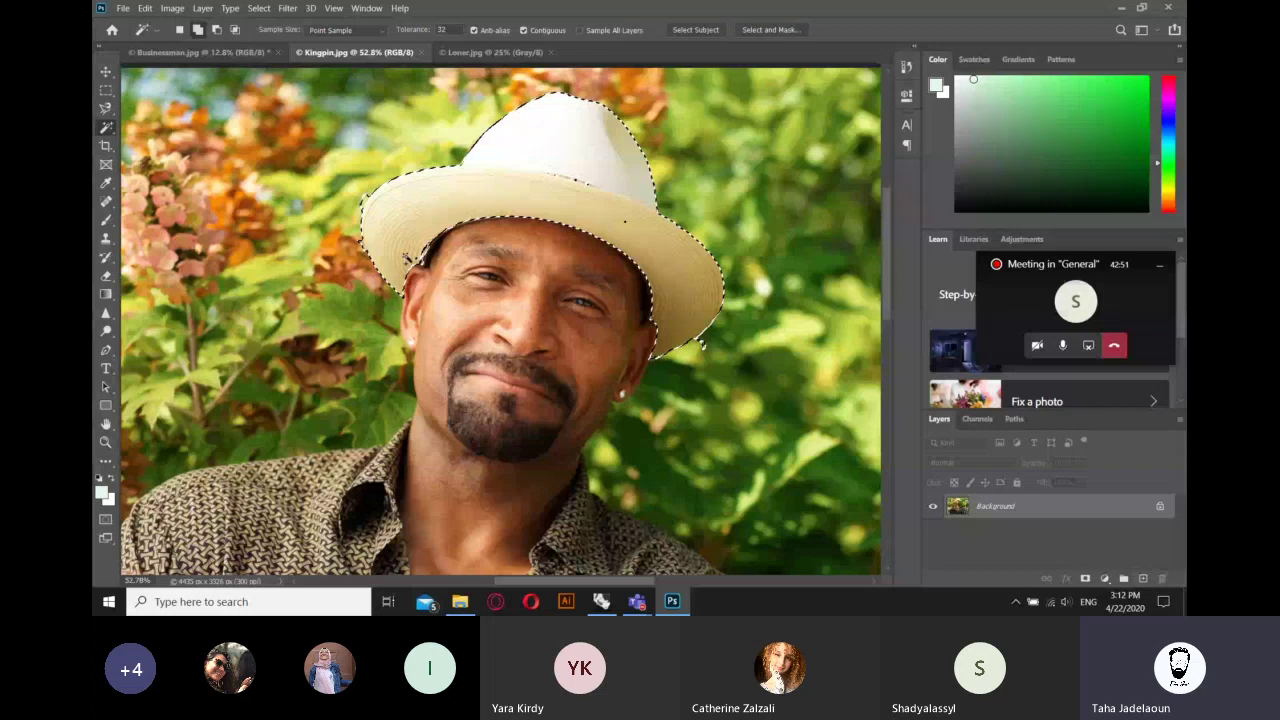
scroll(628, 245, "down", 3)
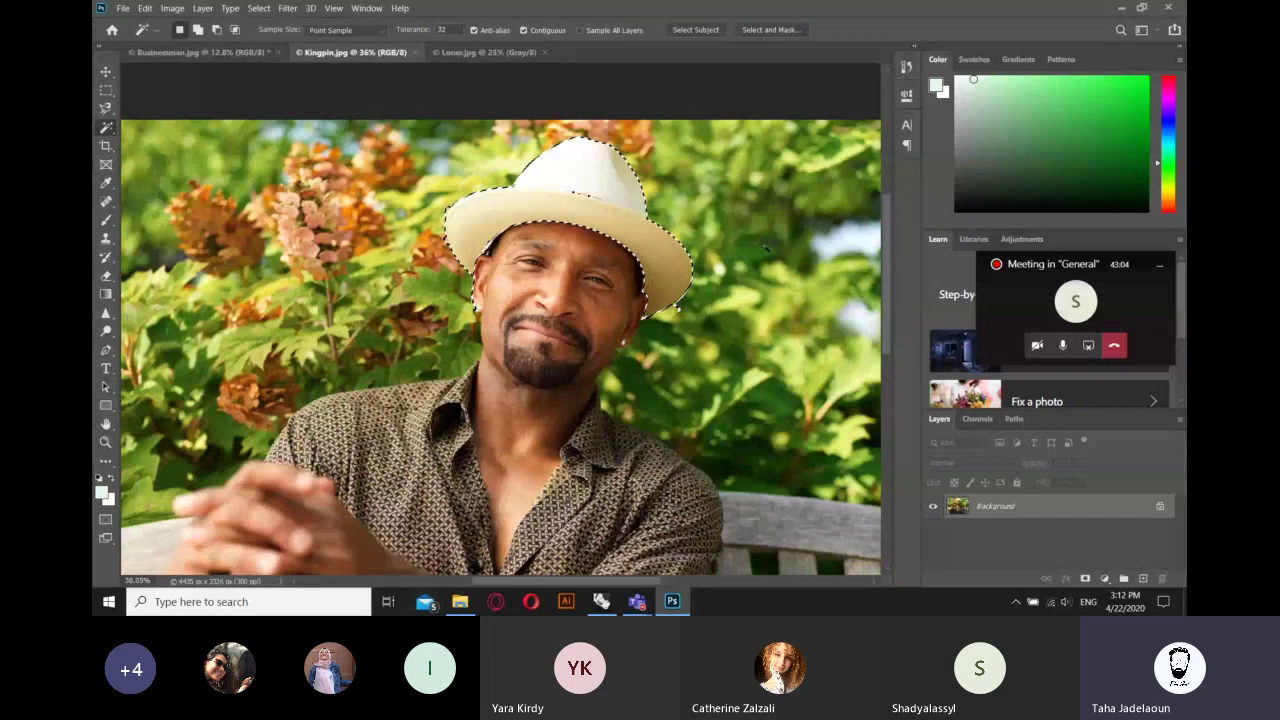
- Deselect, then frame the hat with the Object Selection Tool to select it automatically
key("ctrl+d")
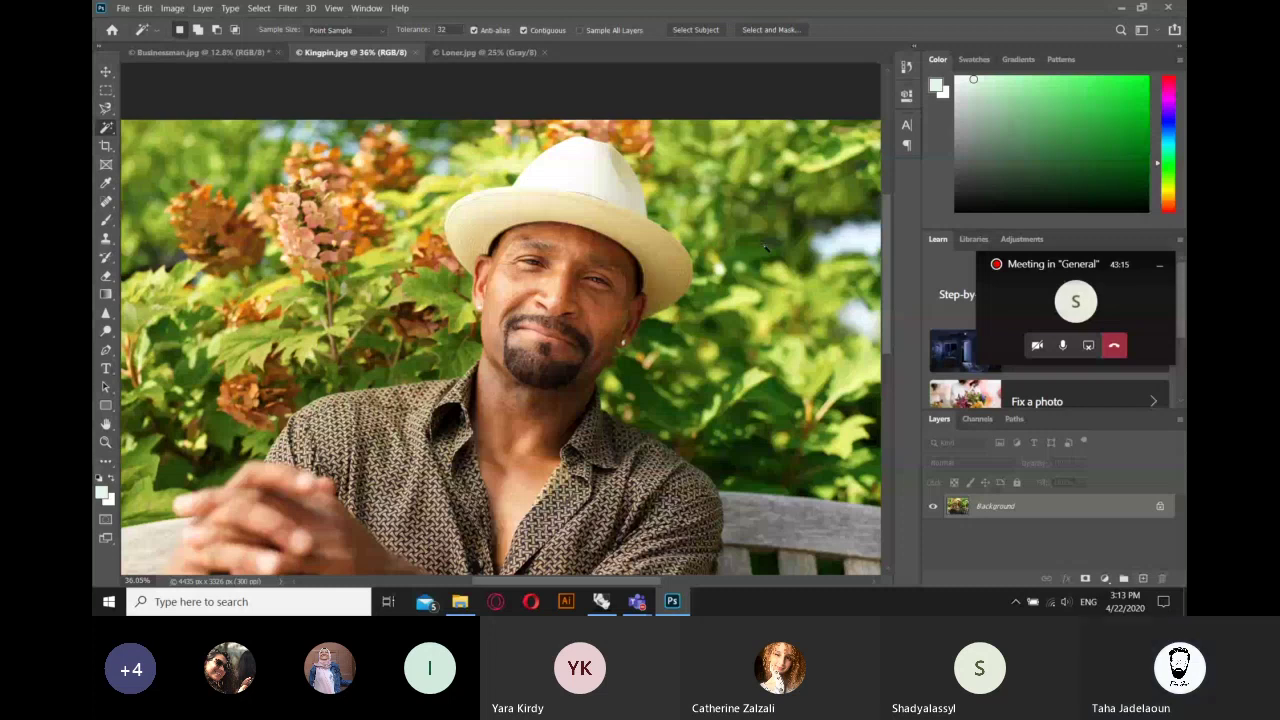
right_click(106, 127)
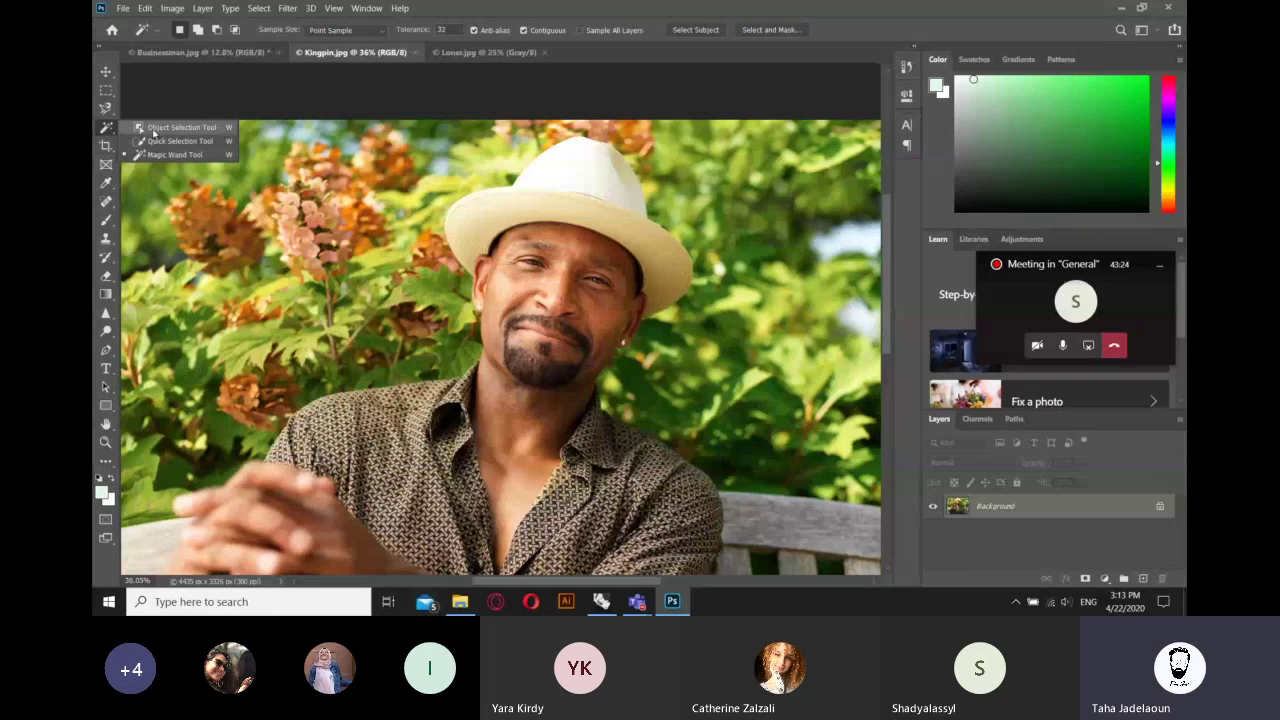
left_click(170, 128)
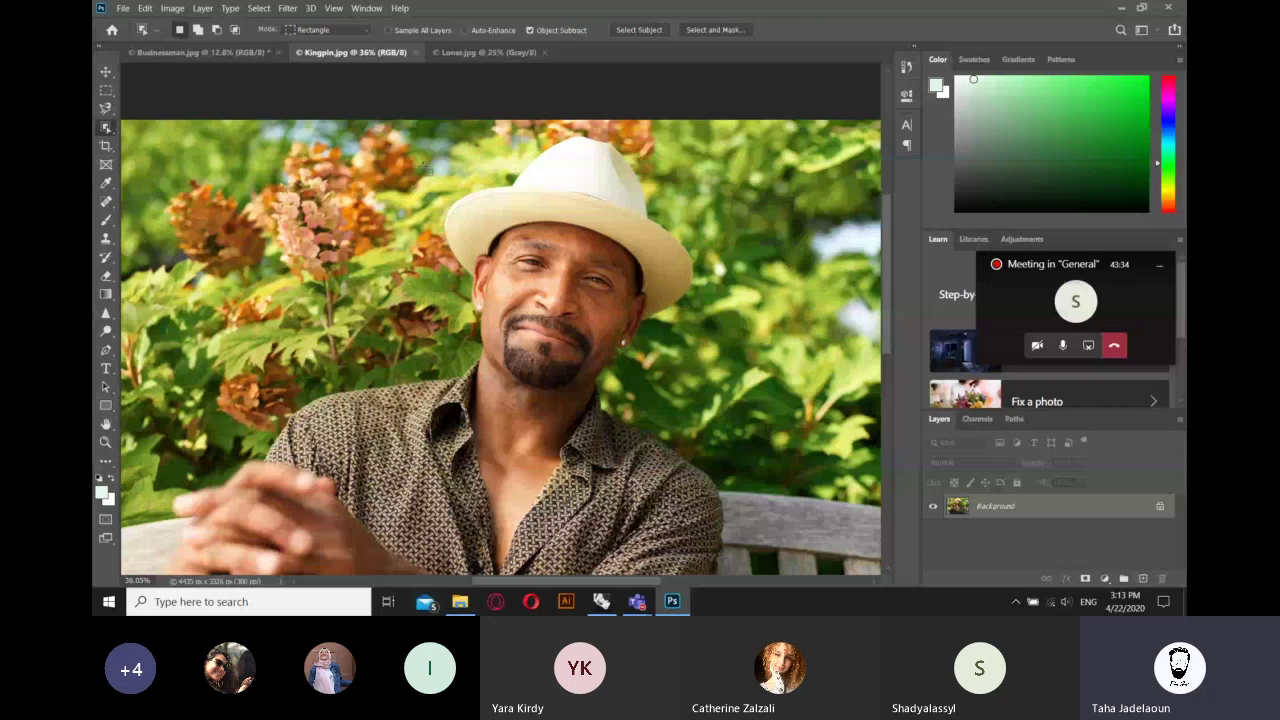
left_click_drag(422, 168, 766, 334)
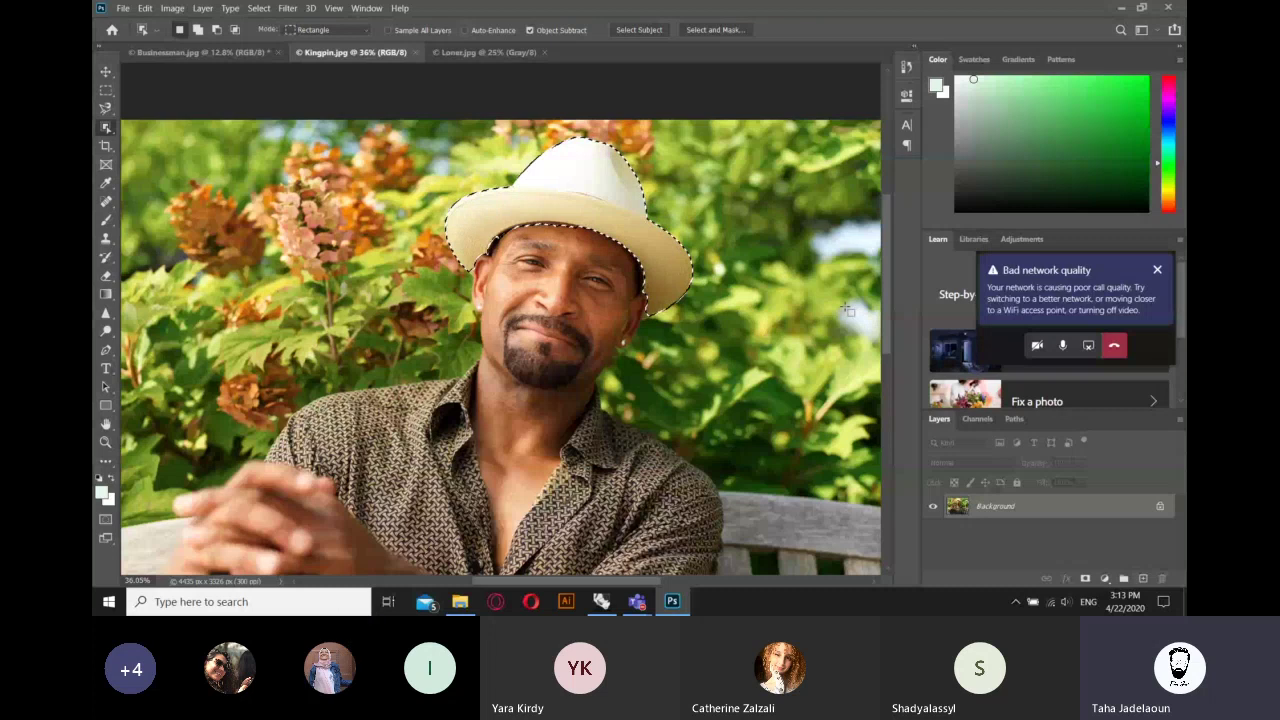
- Clear the selection and object-select the hat by framing it, brim and crown included
key("ctrl+d")
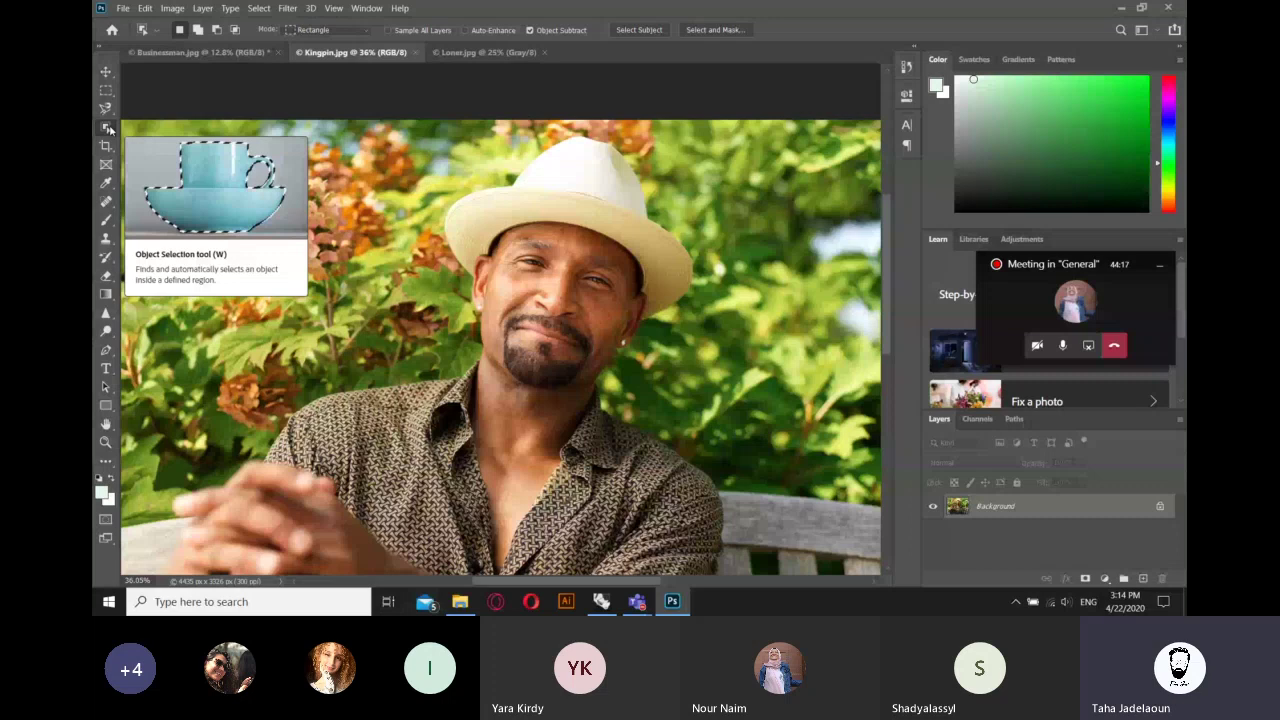
scroll(613, 203, "up", 1)
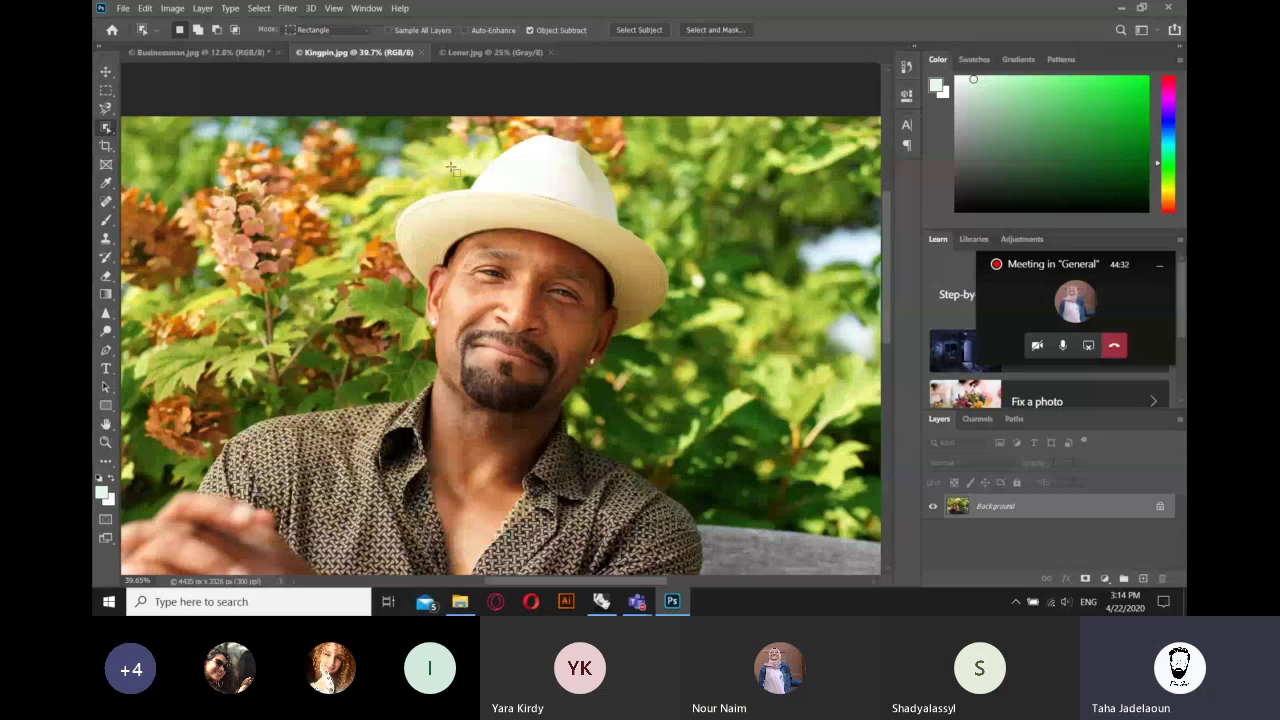
mouse_move(345, 118)
left_mouse_down()
mouse_move(626, 282)
mouse_move(670, 338)
left_mouse_up()
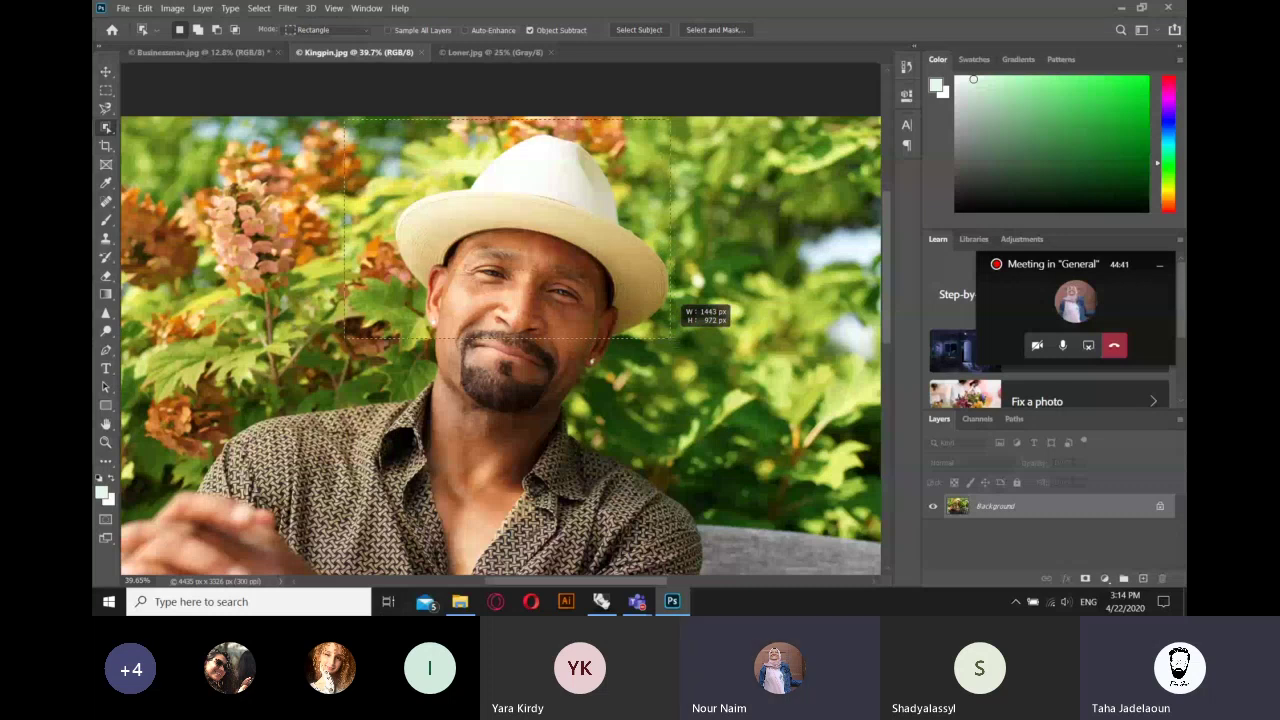
left_click_drag(670, 338, 672, 338)
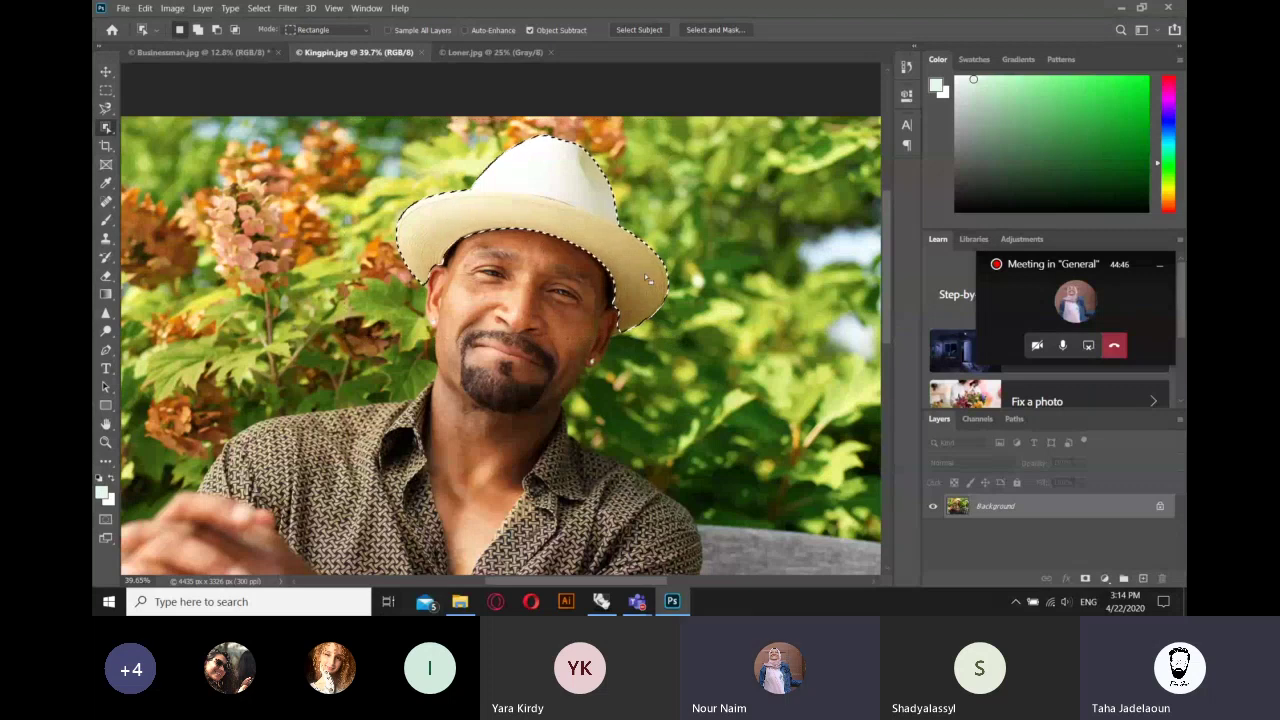
scroll(648, 280, "up", 2)
scroll(660, 305, "up", 2)
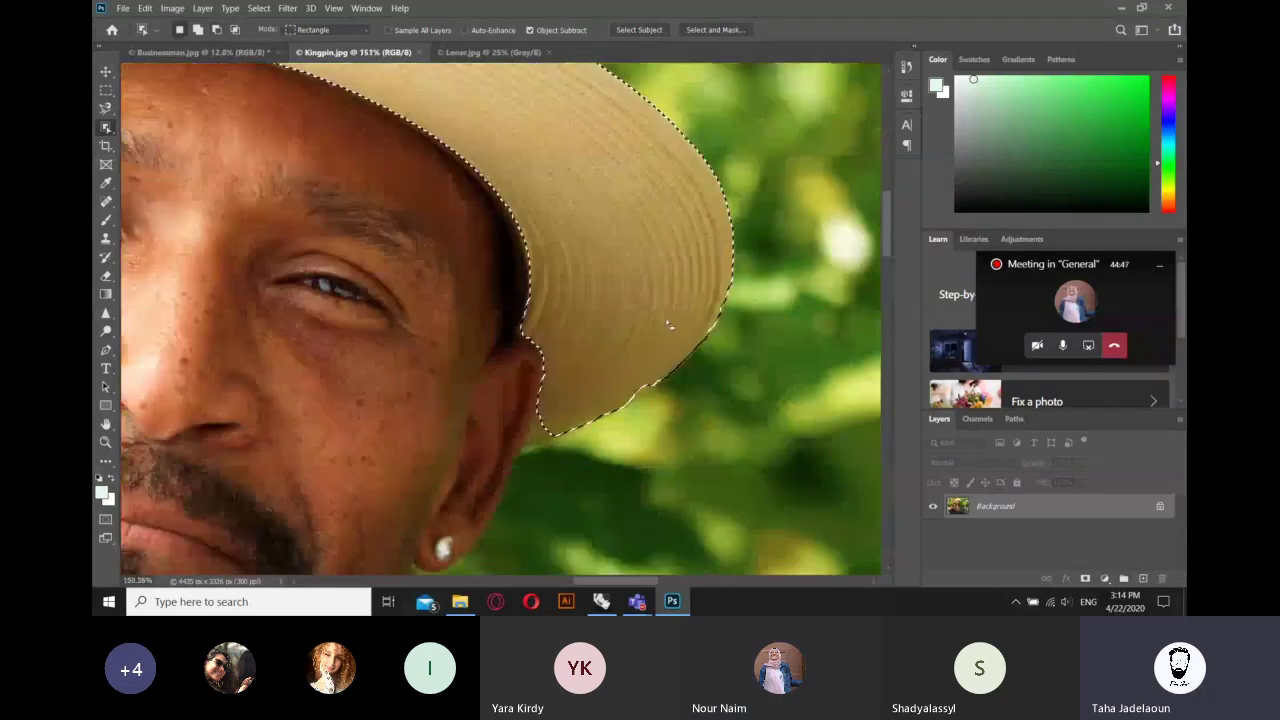
- Pan and zoom to inspect the hat selection's edge near the ear
key("ctrl+d")
mouse_move(670, 325)
left_mouse_down()
mouse_move(620, 421)
mouse_move(581, 395)
left_mouse_up()
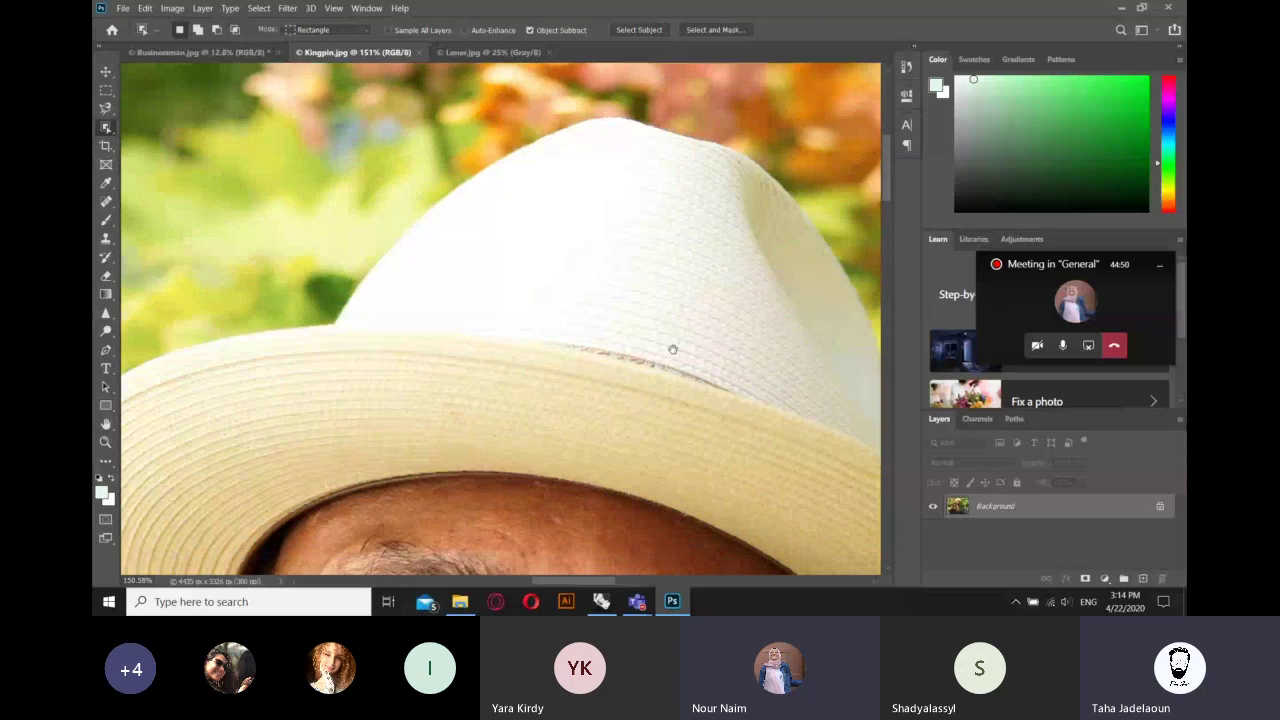
scroll(672, 348, "up", 3)
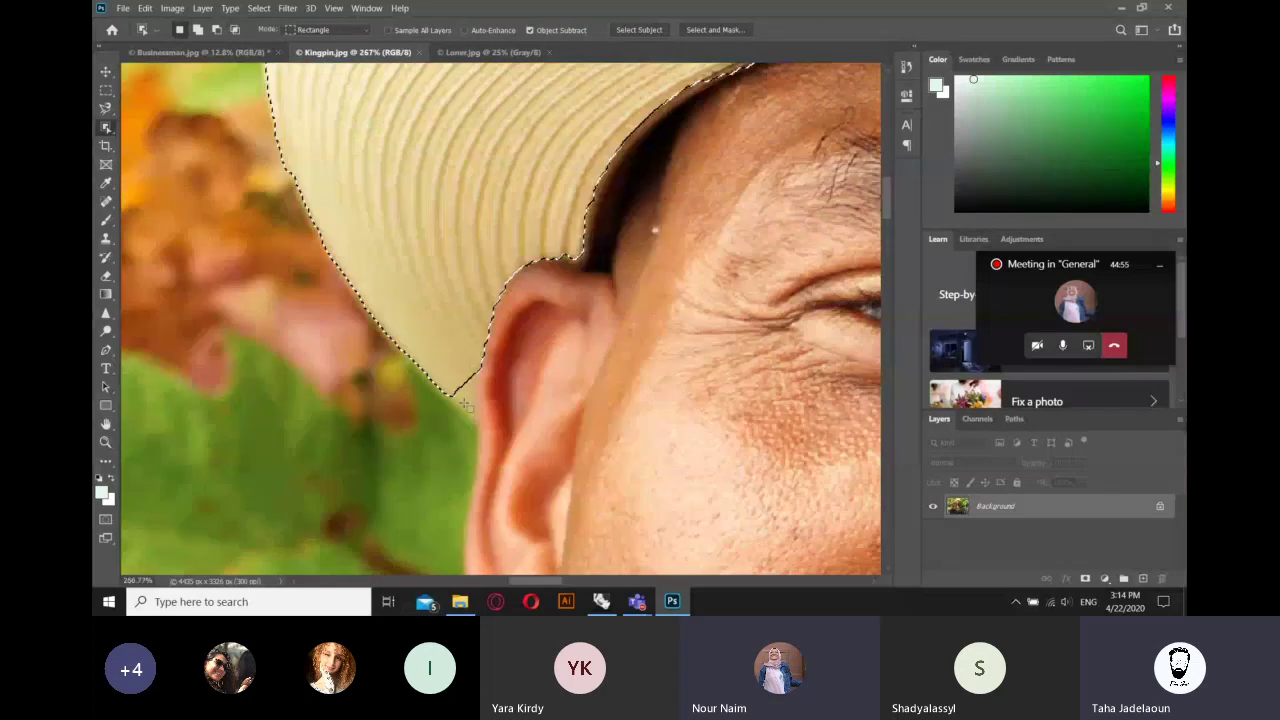
key("shift+w")
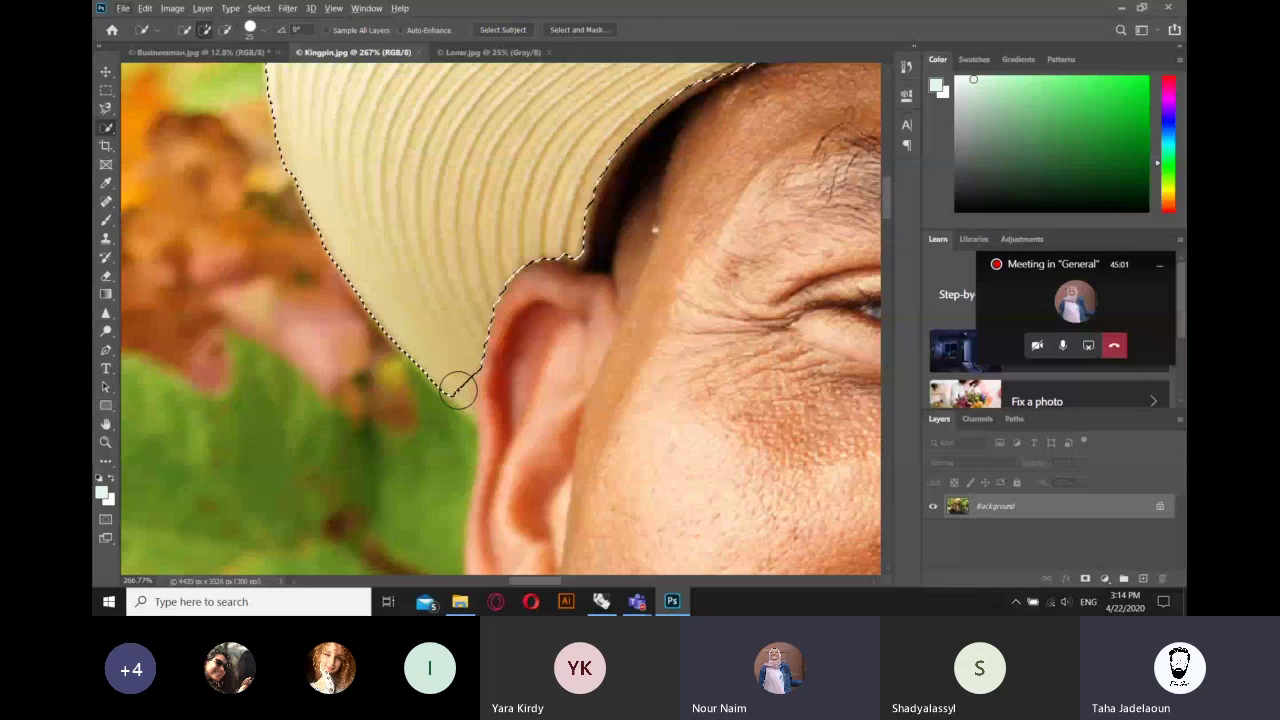
scroll(458, 388, "down", 10)
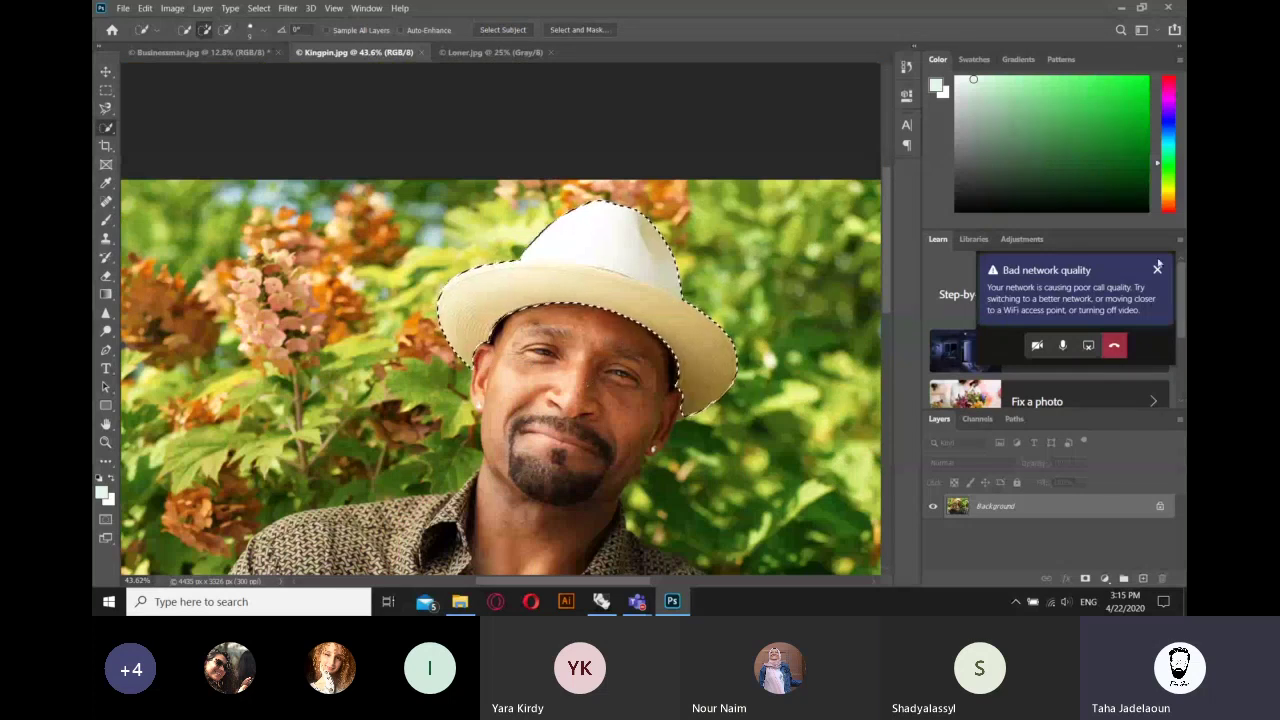
- Deselect the hat and zoom back out over the whole photo
key("ctrl+d")
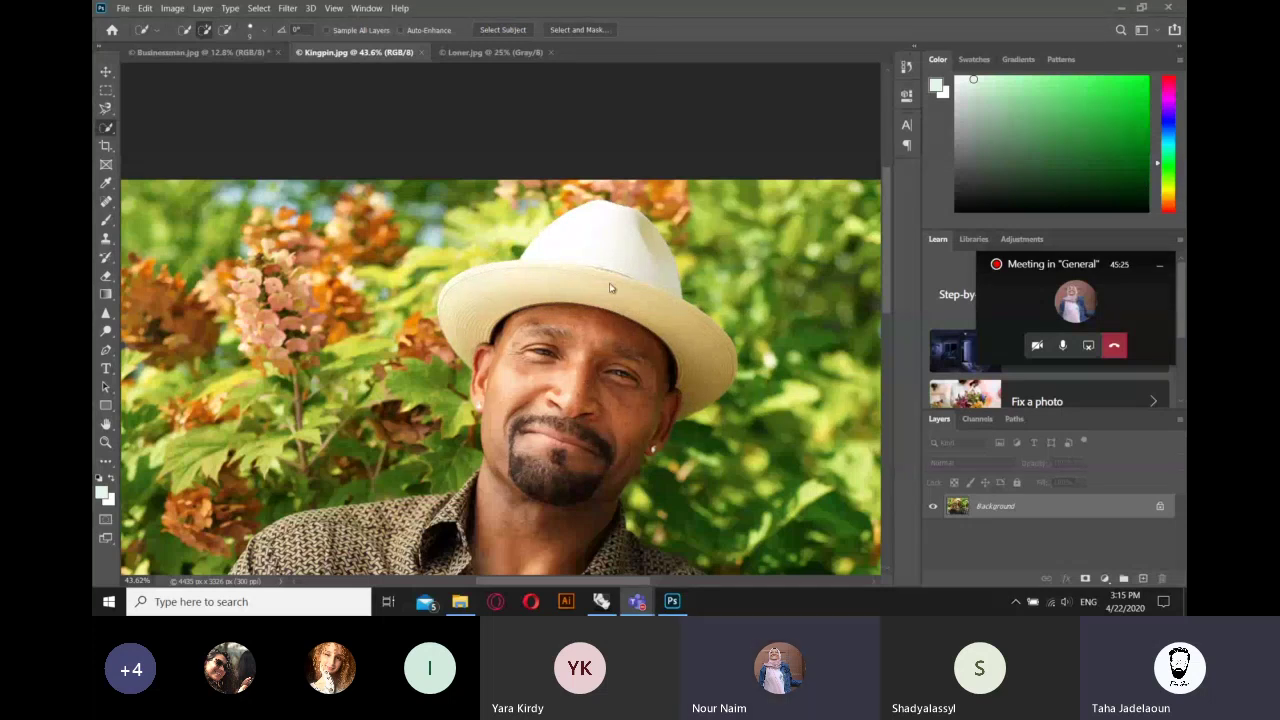
scroll(521, 279, "down", 2)
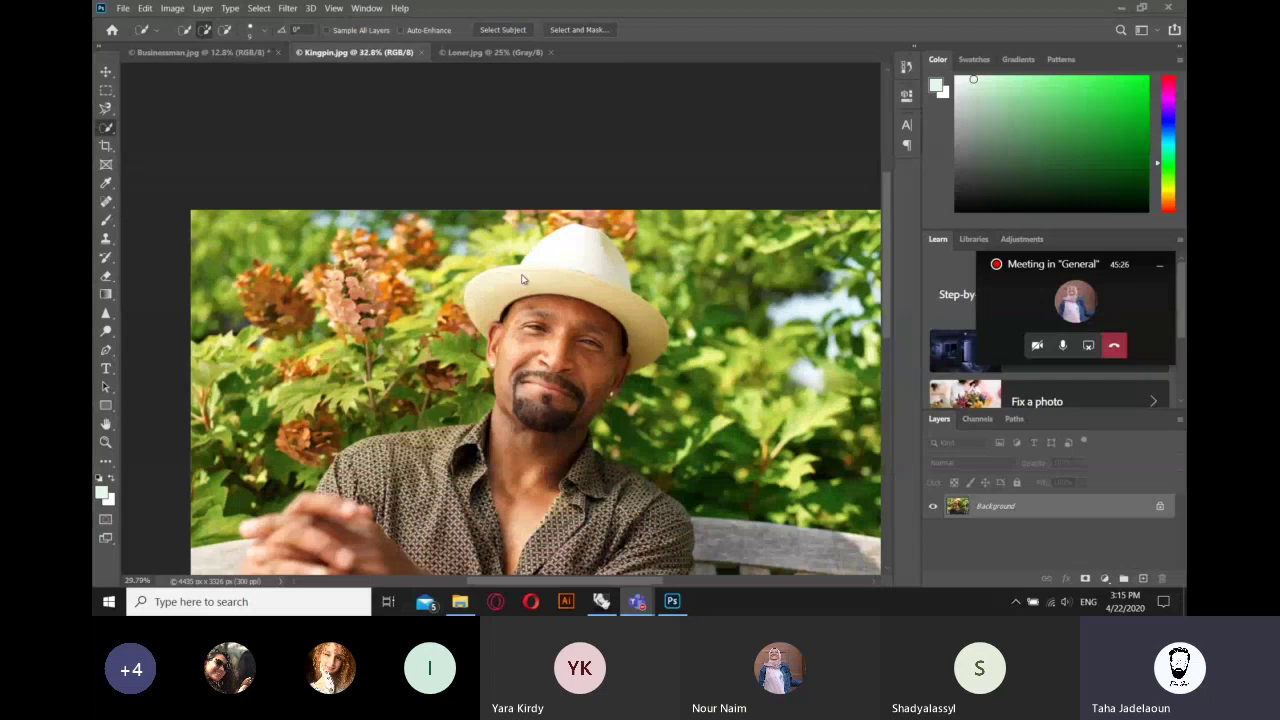
scroll(521, 279, "down", 2)
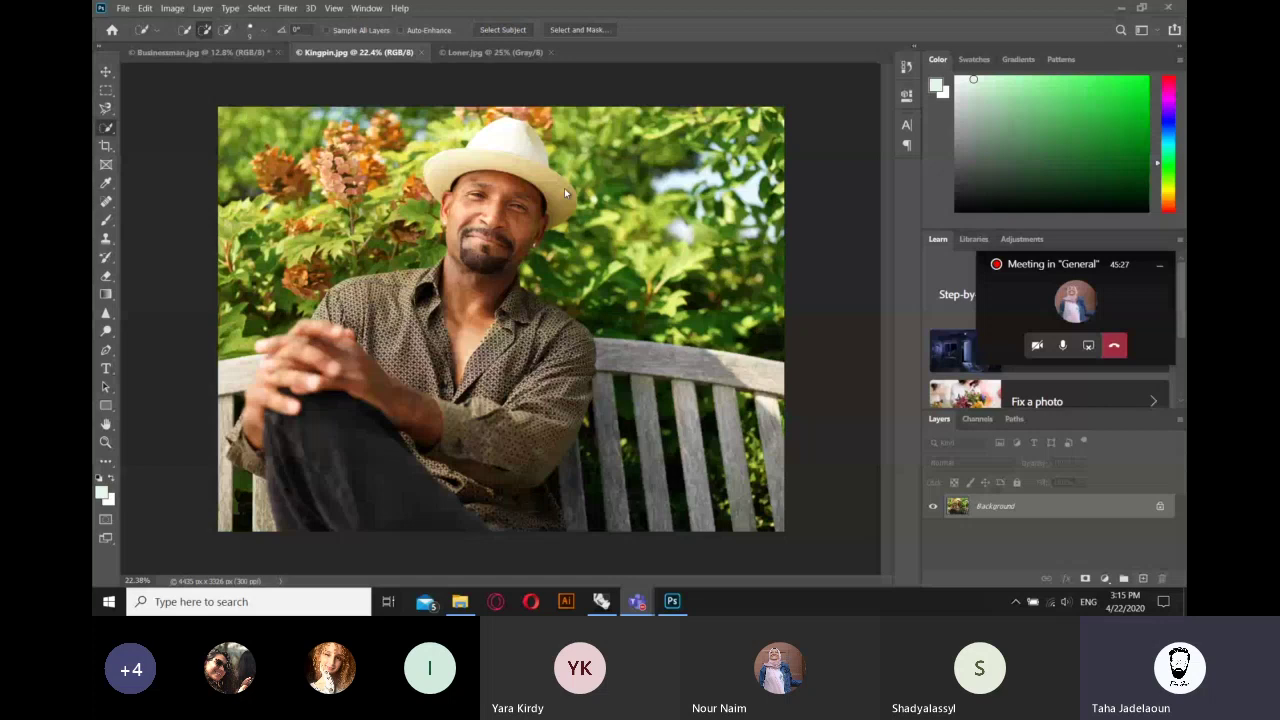
scroll(564, 188, "up", 2)
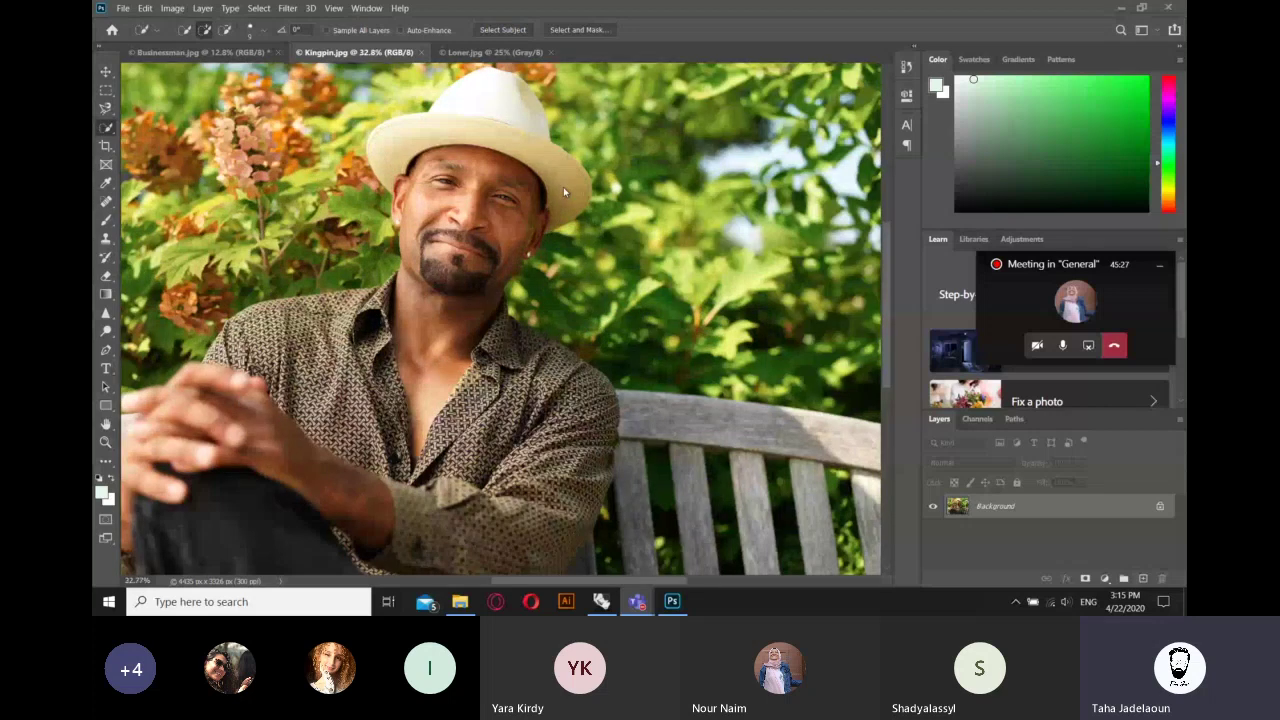
- Reselect the hat with the Quick Selection Tool and switch to the Brush Tool
left_click_drag(563, 187, 480, 130)
scroll(480, 130, "up", 1)
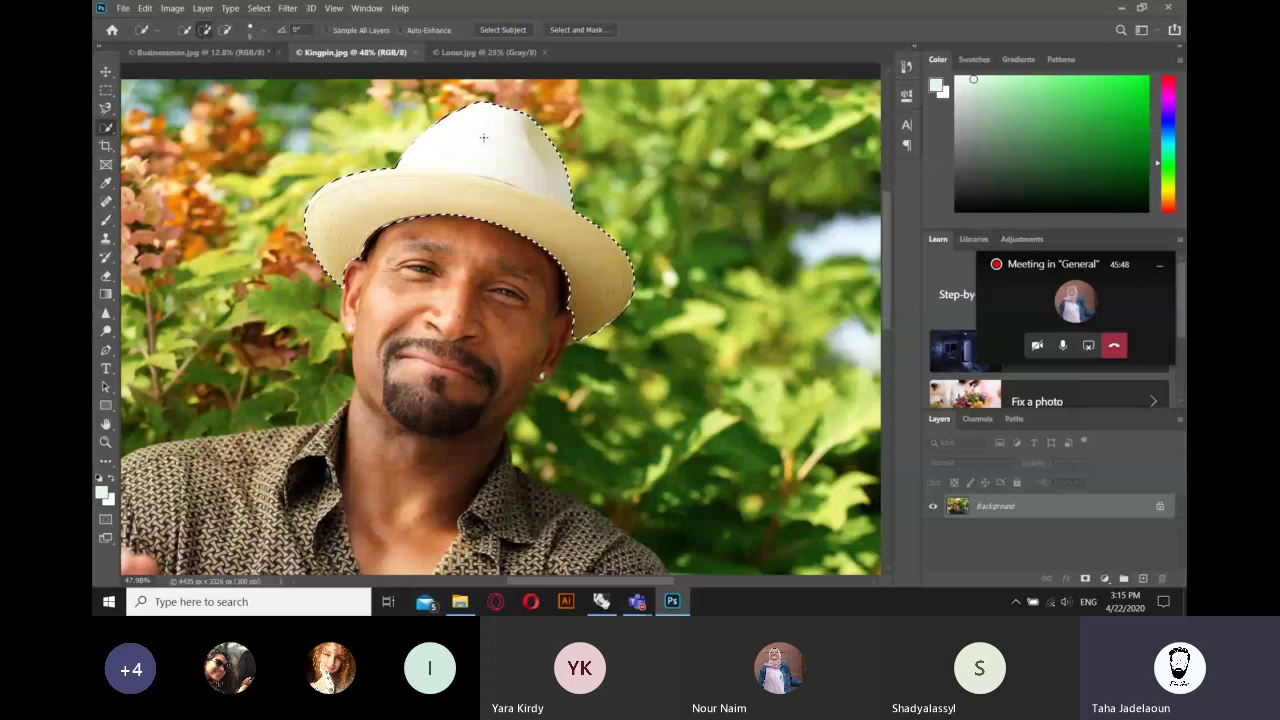
left_click(107, 221)
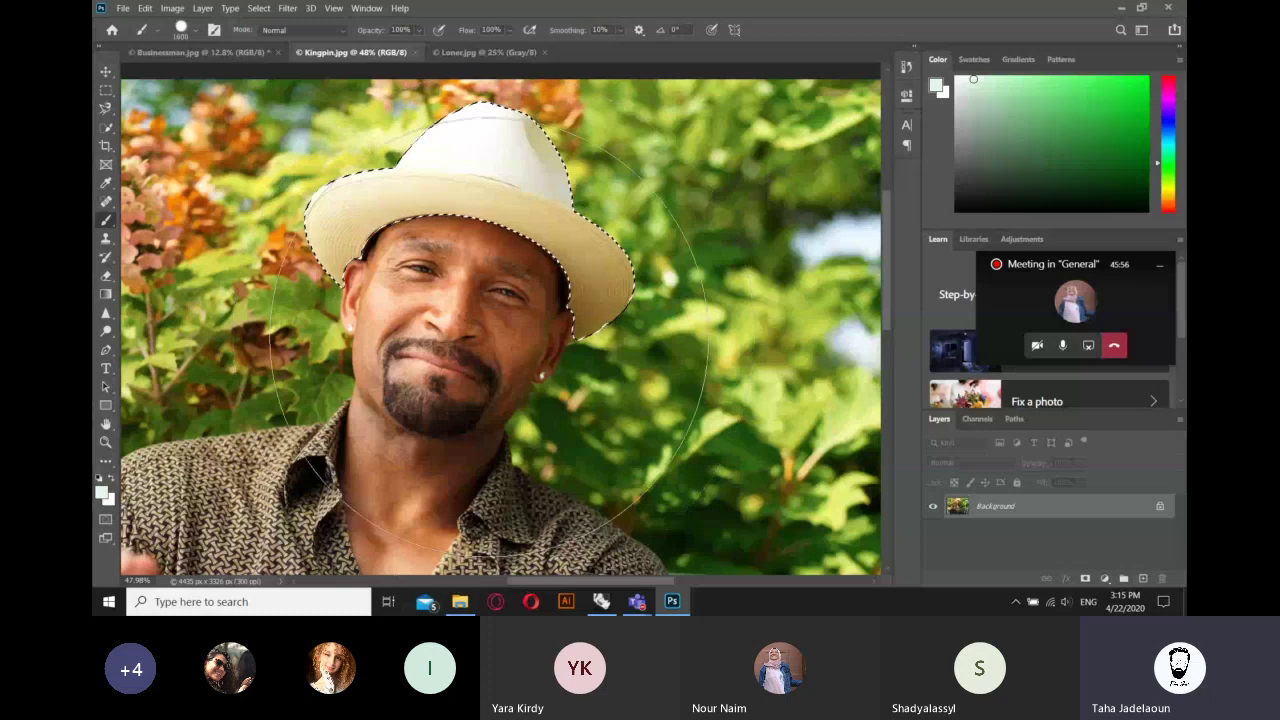
- Adjust the brush size through 100, 300 and 175 px, finishing at 1200 px
key("bracketleft")
key("bracketleft")
key("bracketleft")
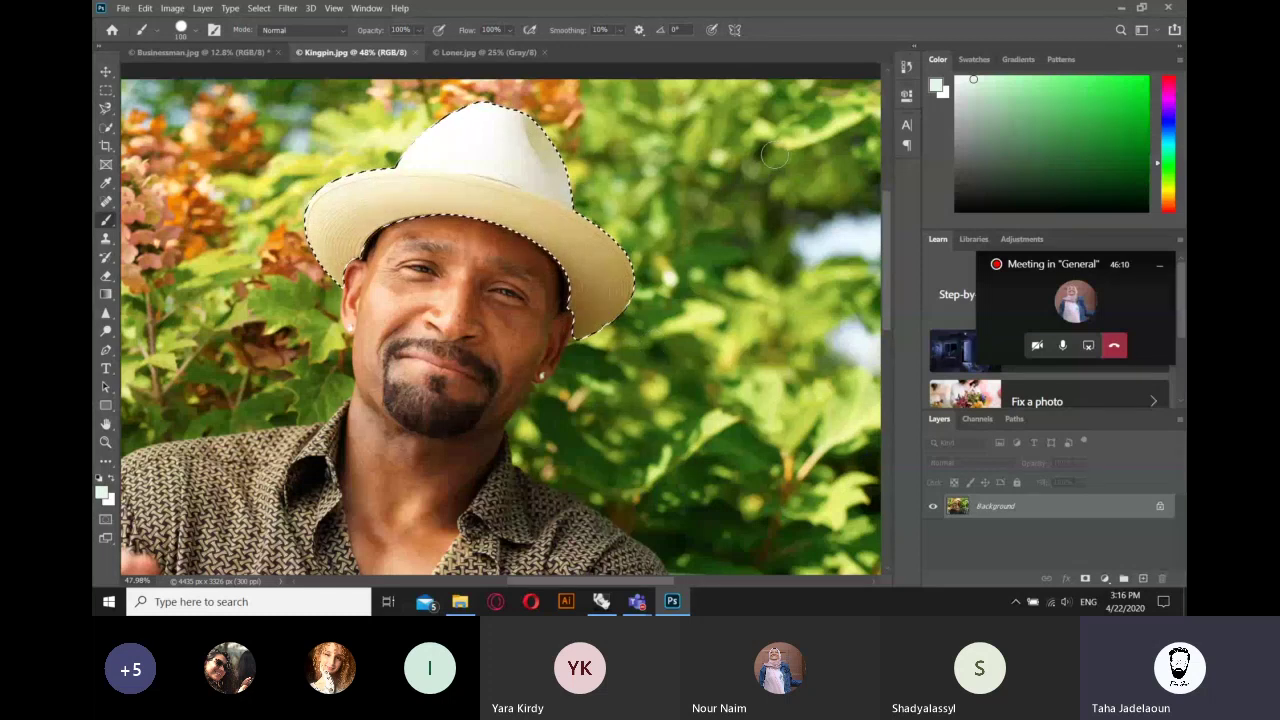
key("bracketright")
key("bracketright")
key("bracketright")
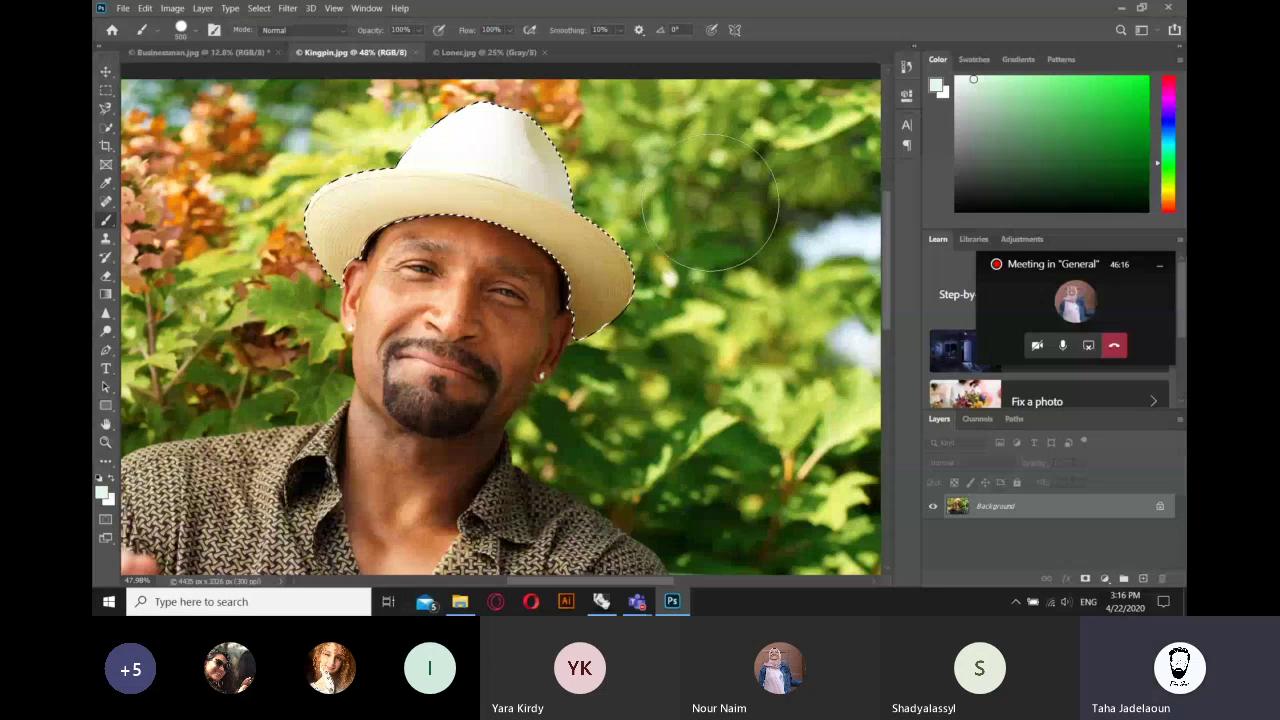
key("bracketleft")
key("bracketleft")
key("bracketleft")
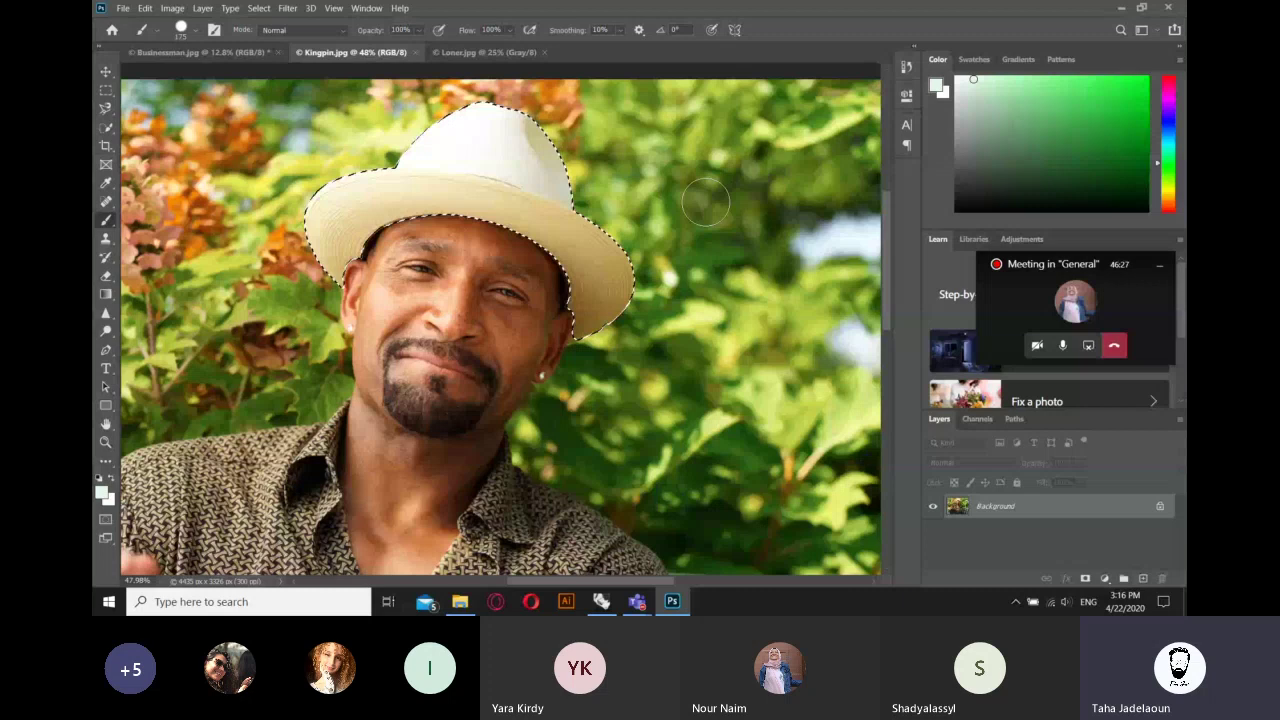
key("bracketright")
key("bracketright")
key("bracketright")
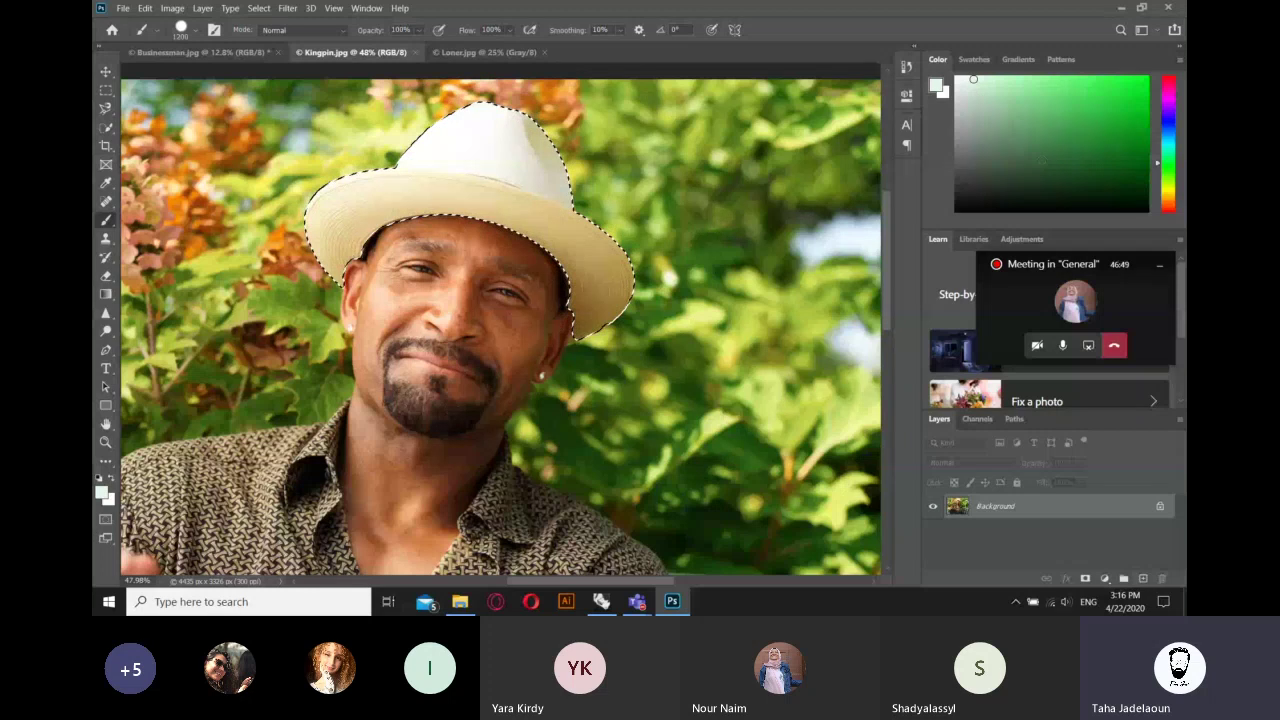
- Fill the selected hat with green, then deselect and undo back to the cream hat
left_click(1086, 89)
key("alt+BackSpace")
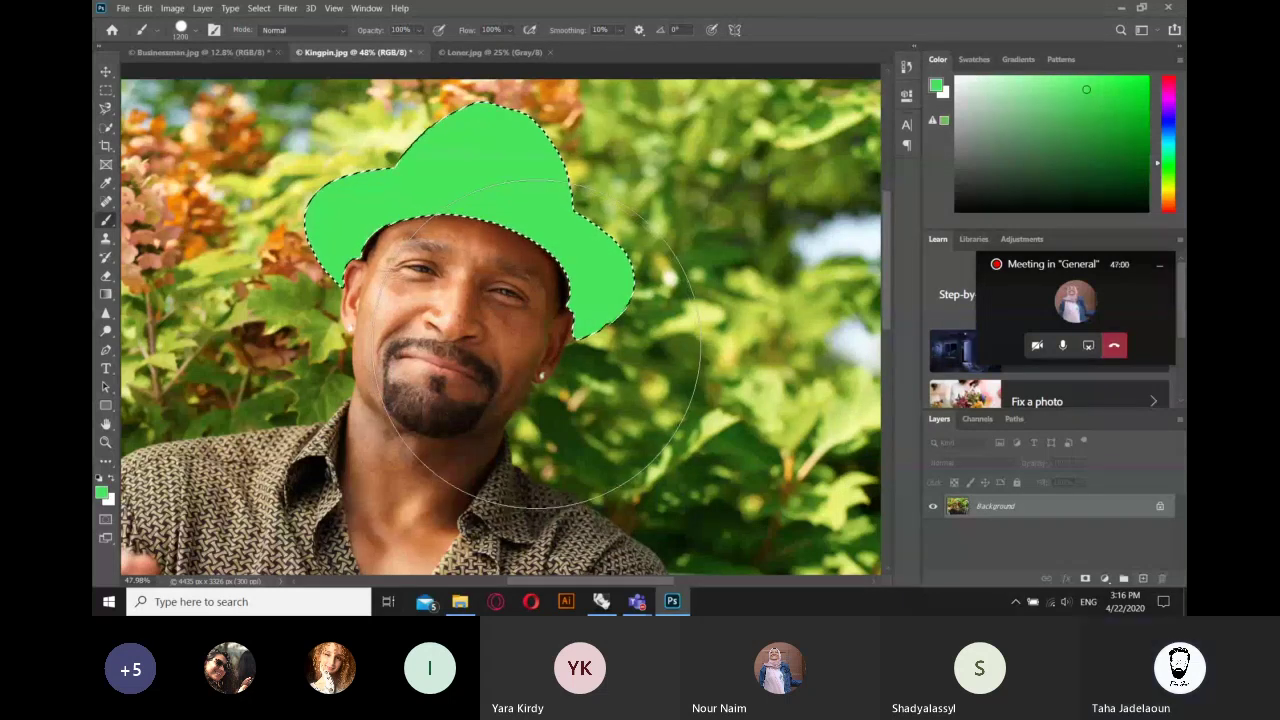
key("ctrl+d")
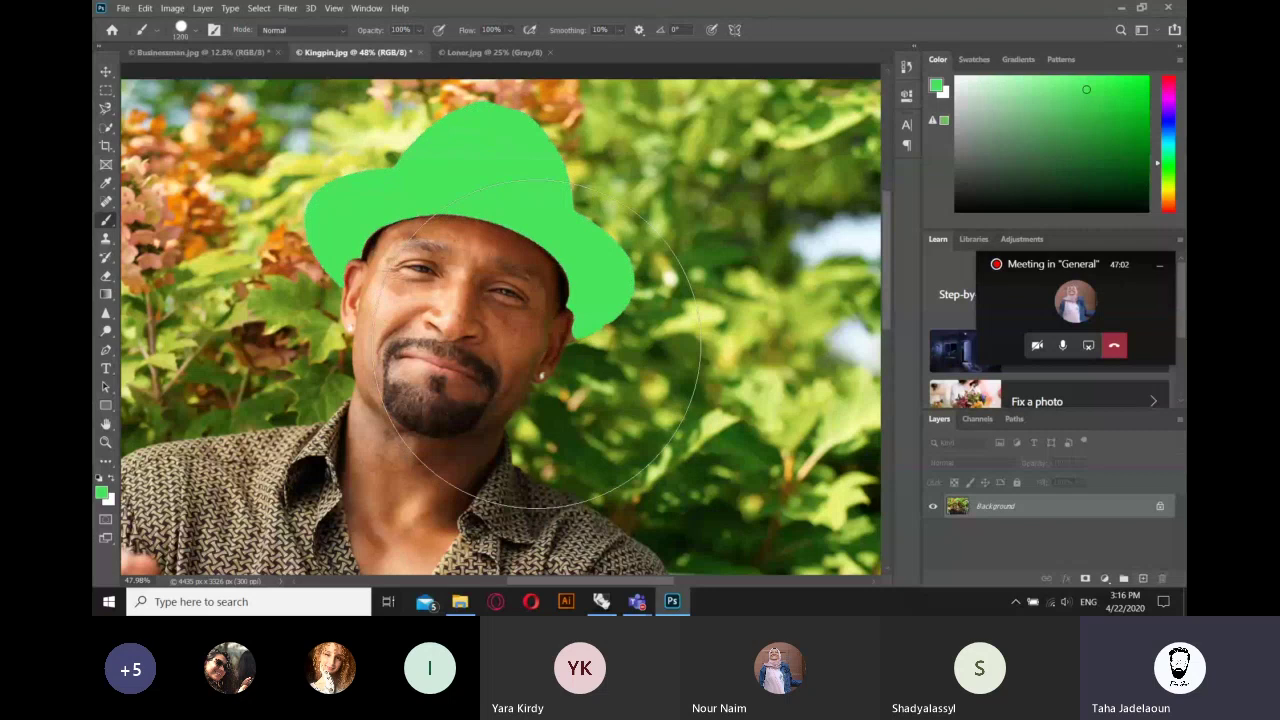
key("ctrl+z")
key("ctrl+z")
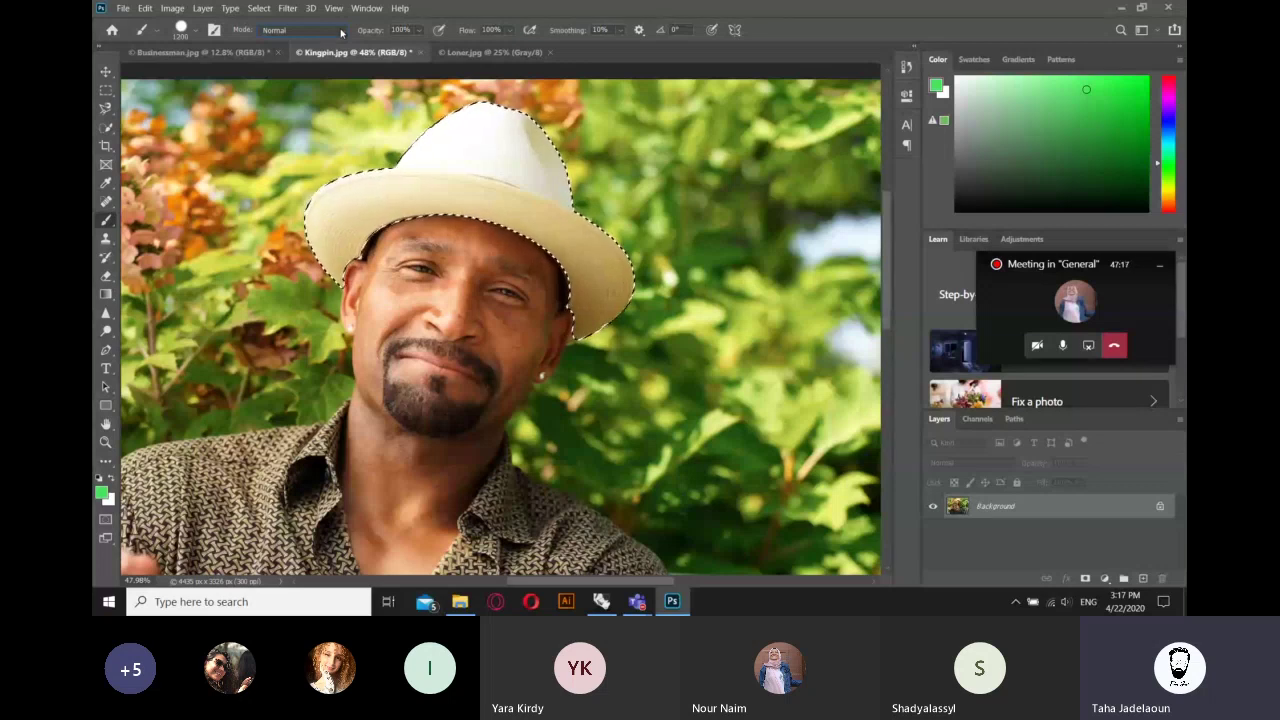
- Paint green over the hat in Dissolve brush mode, then undo it
left_click(341, 33)
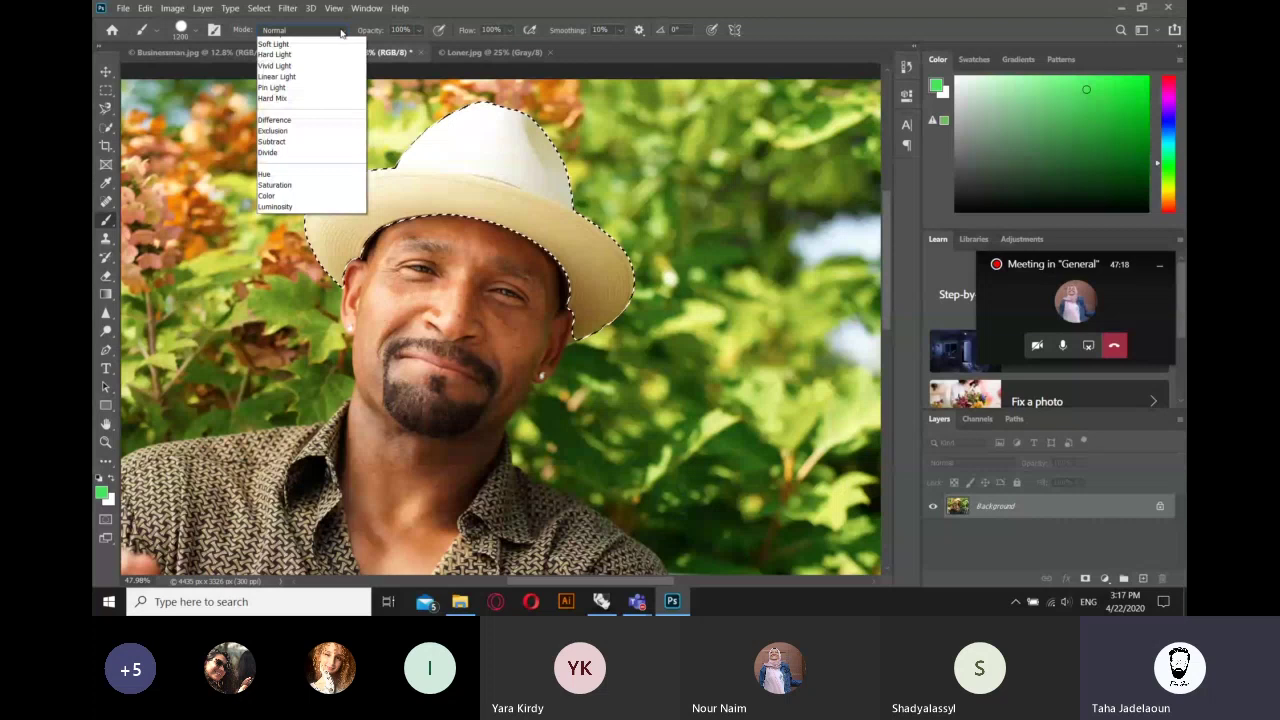
left_click(341, 33)
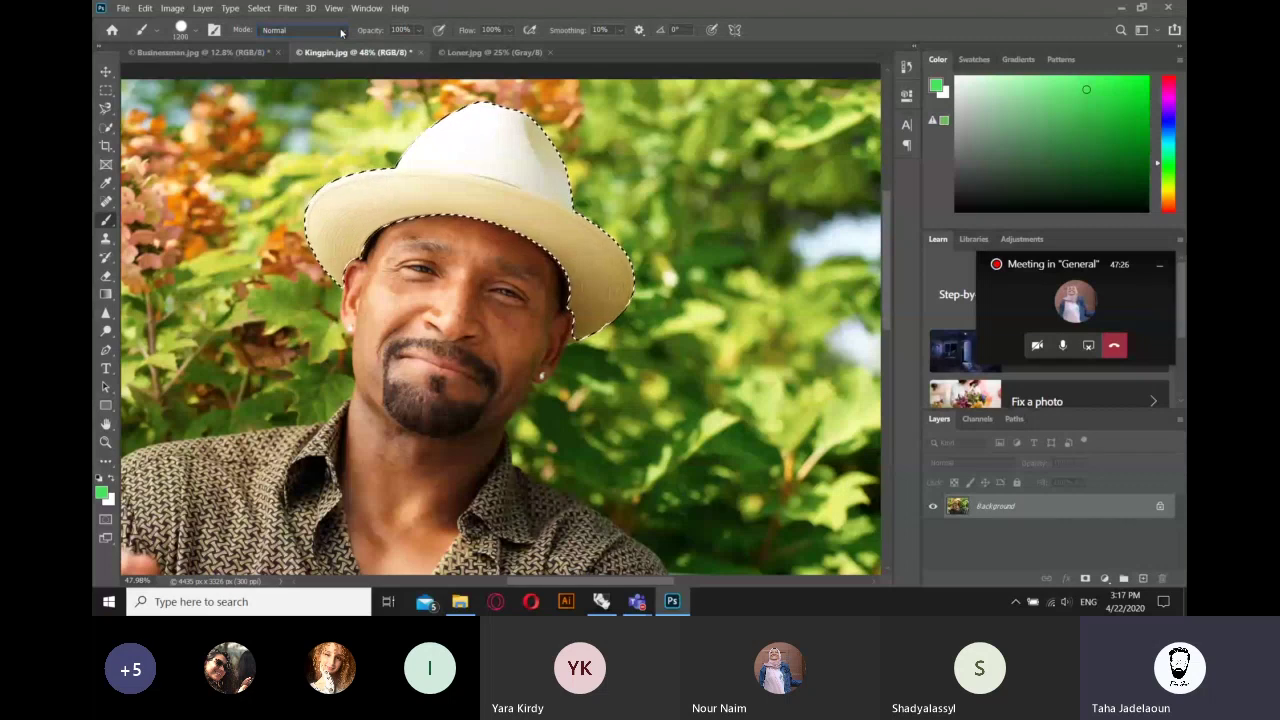
left_click(341, 33)
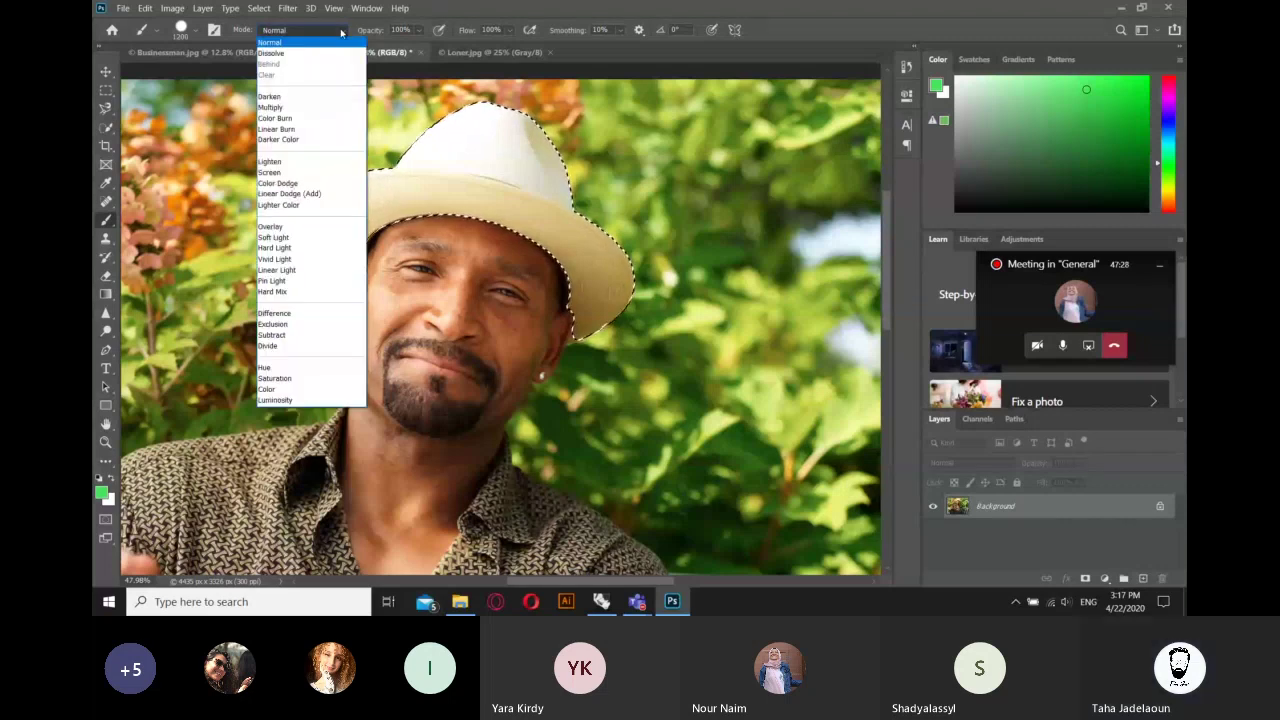
left_click(340, 52)
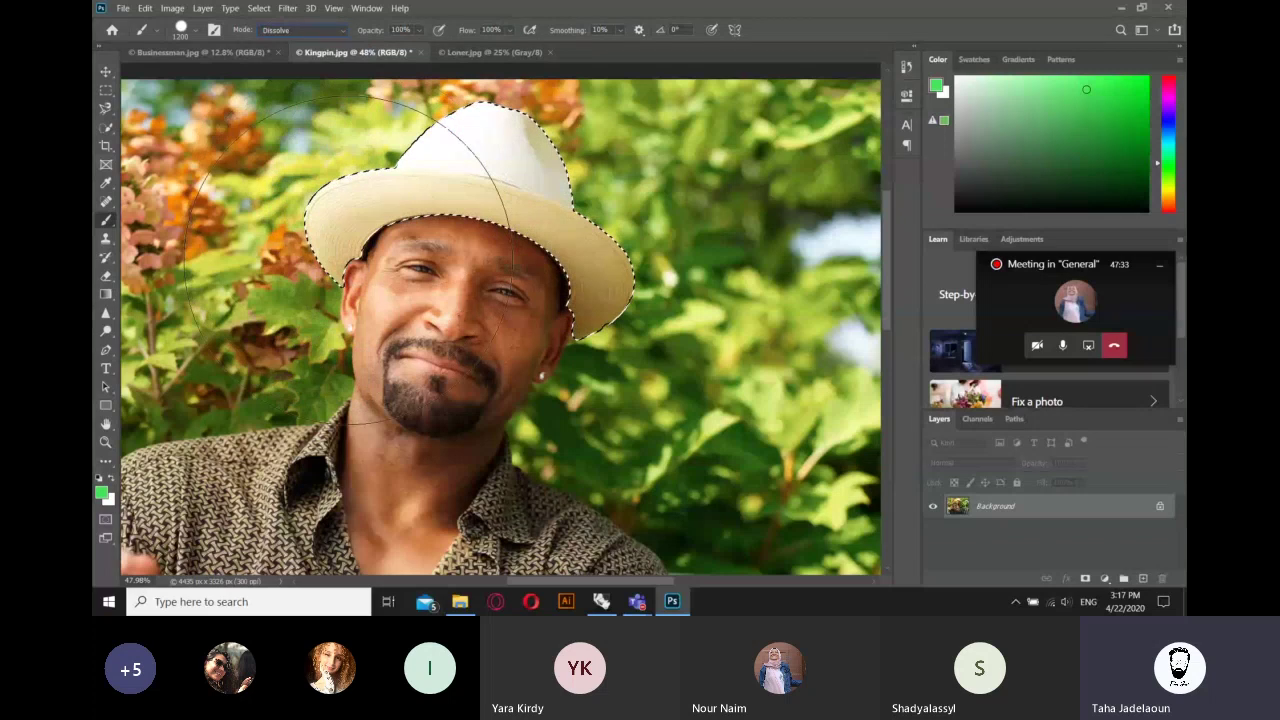
left_click_drag(350, 258, 497, 218)
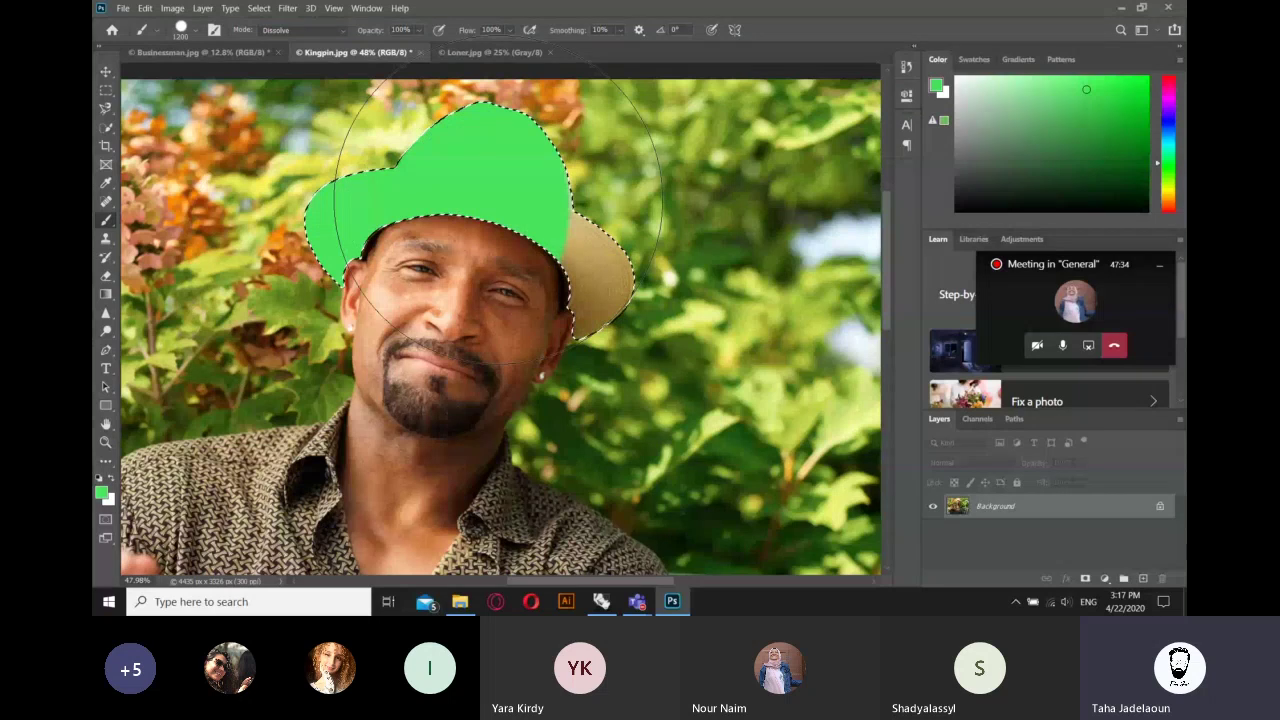
key("ctrl+z")
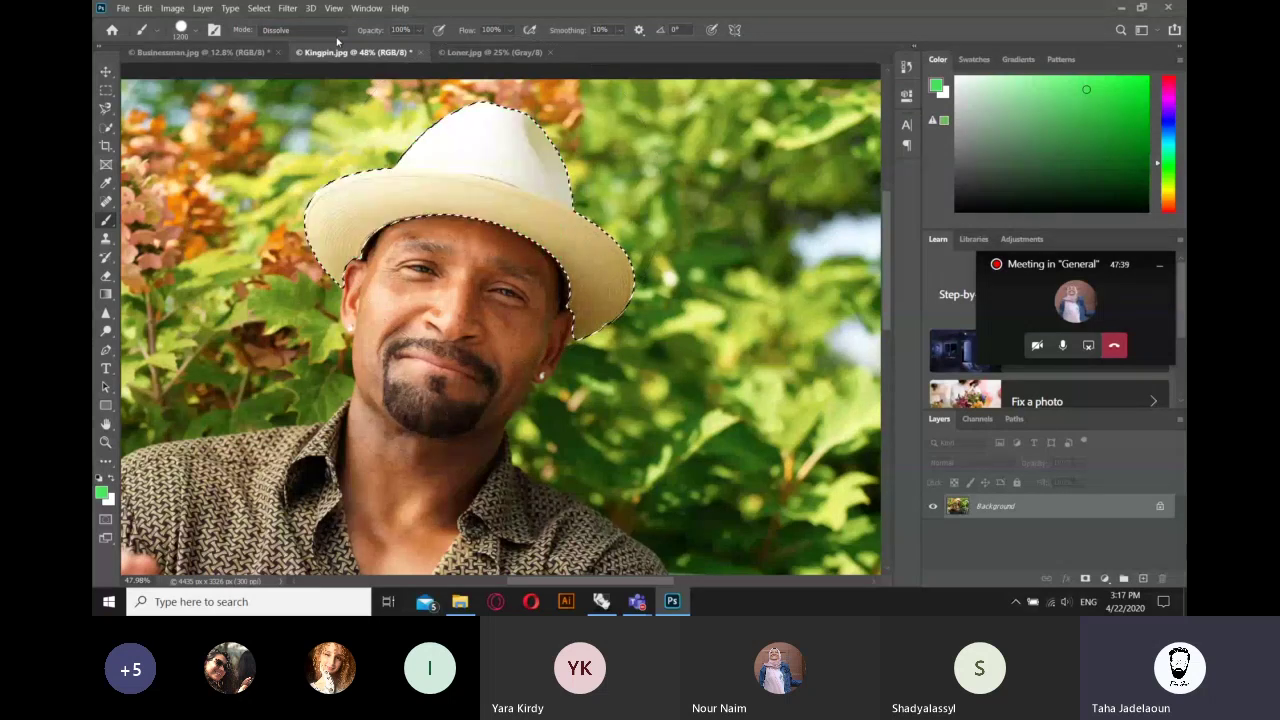
- Test Multiply paint on the hat, undo it, and set the brush mode to Saturation
left_click(338, 31)
left_click(324, 108)
left_click_drag(430, 195, 510, 165)
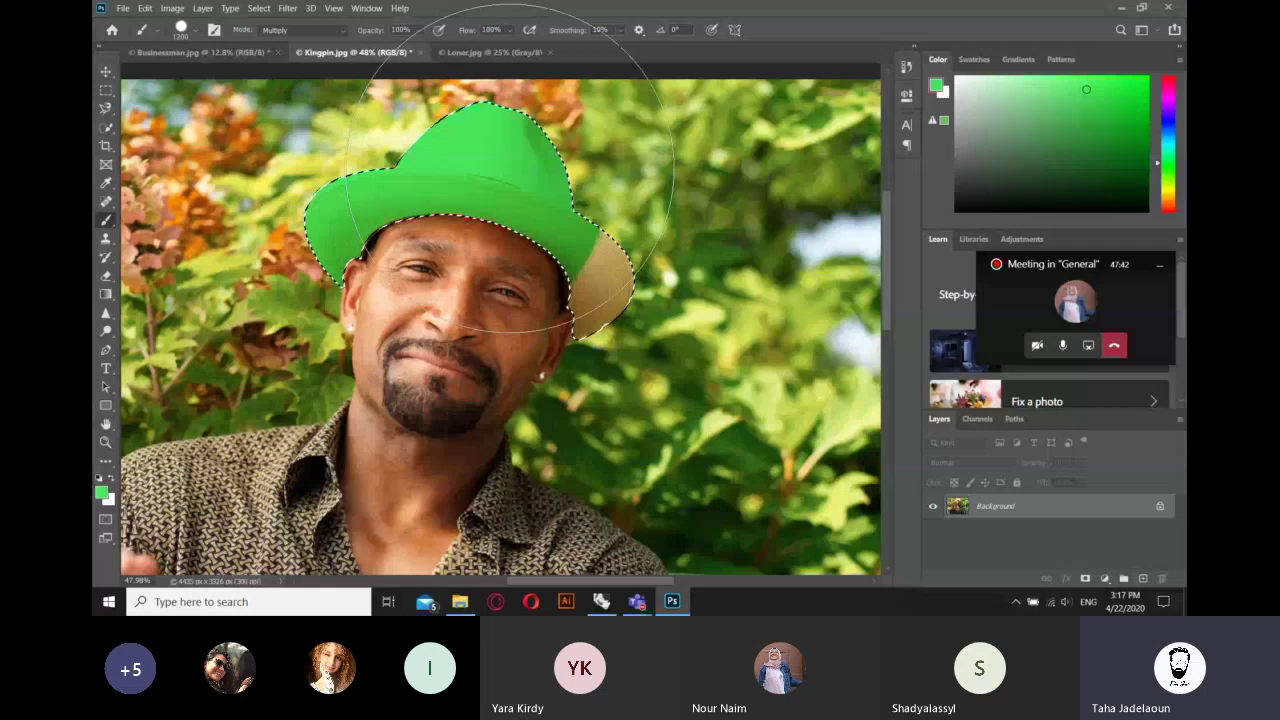
key("ctrl+z")
left_click(329, 32)
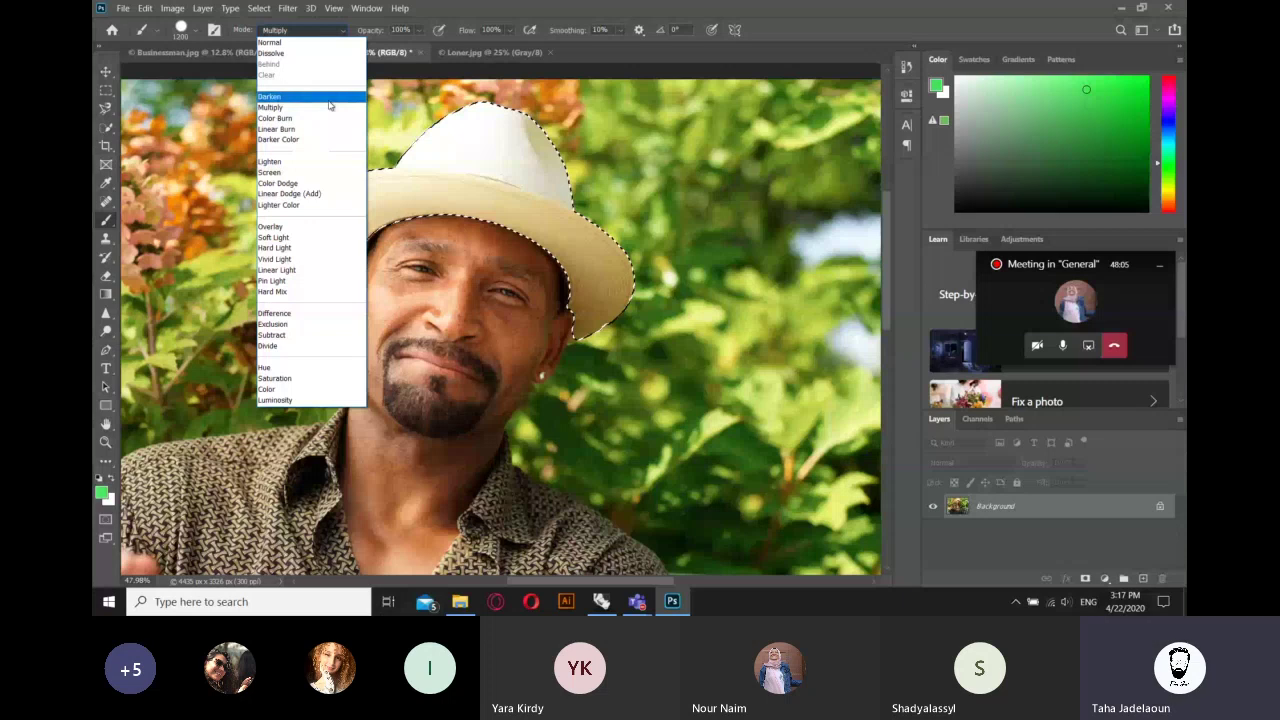
left_click(275, 378)
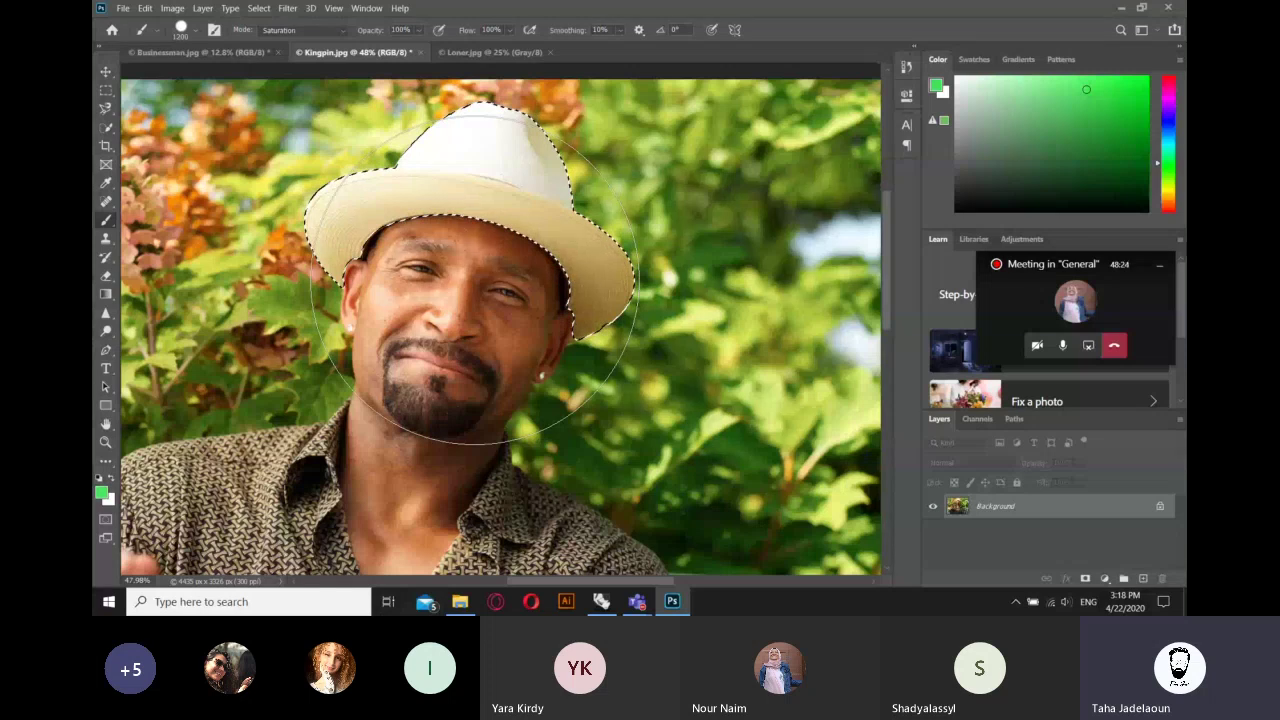
- Undo the Saturation strokes on the hat, returning to the Quick Selection state with the hat selected
left_click_drag(416, 185, 467, 243)
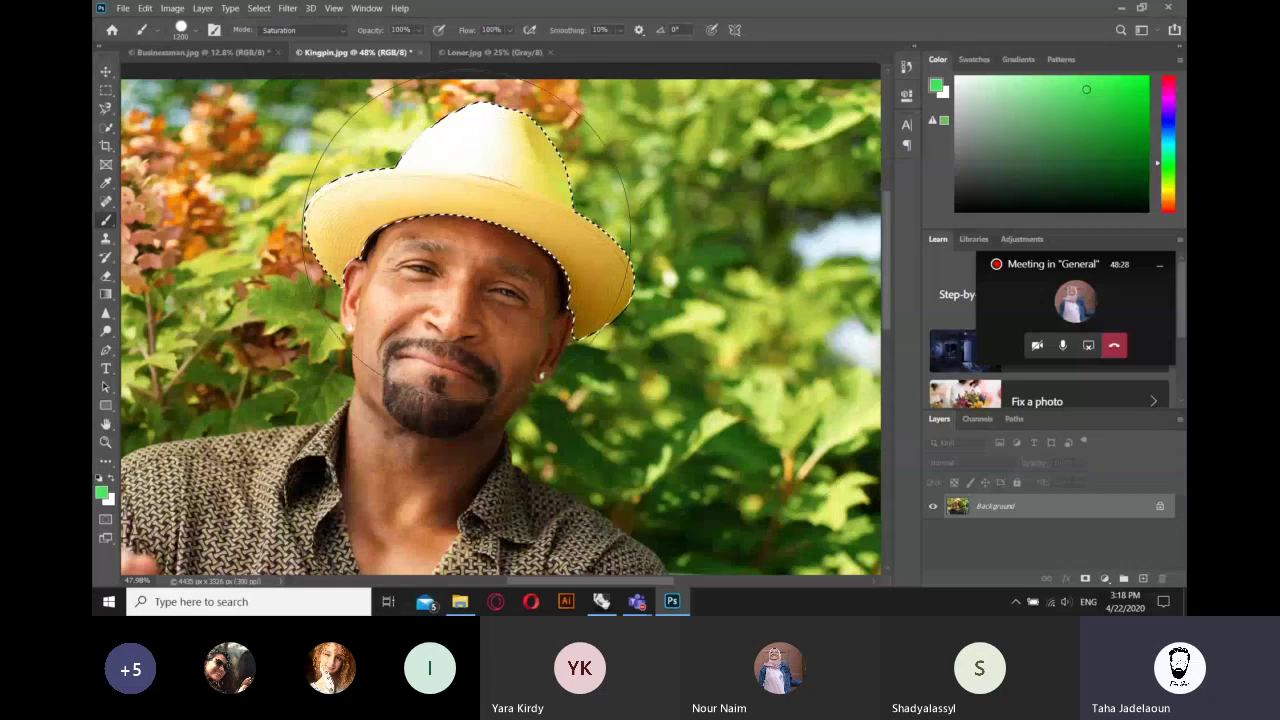
key("ctrl+d")
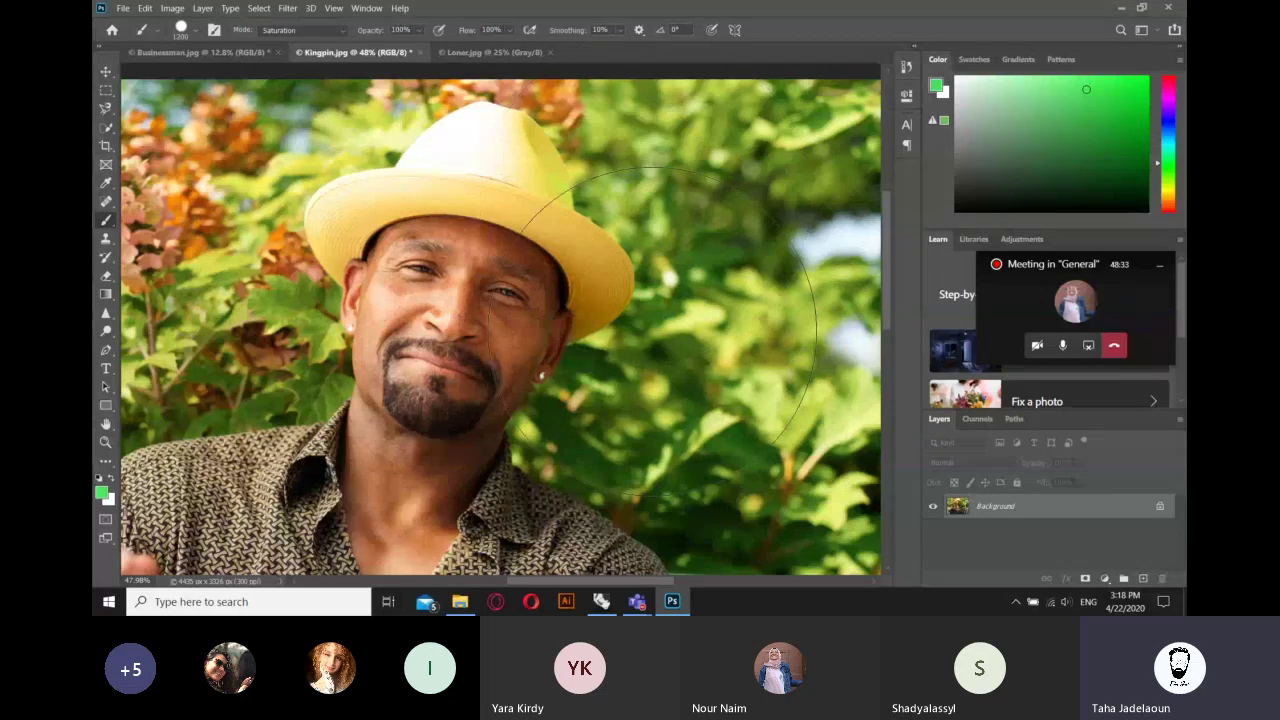
scroll(660, 340, "down", 3)
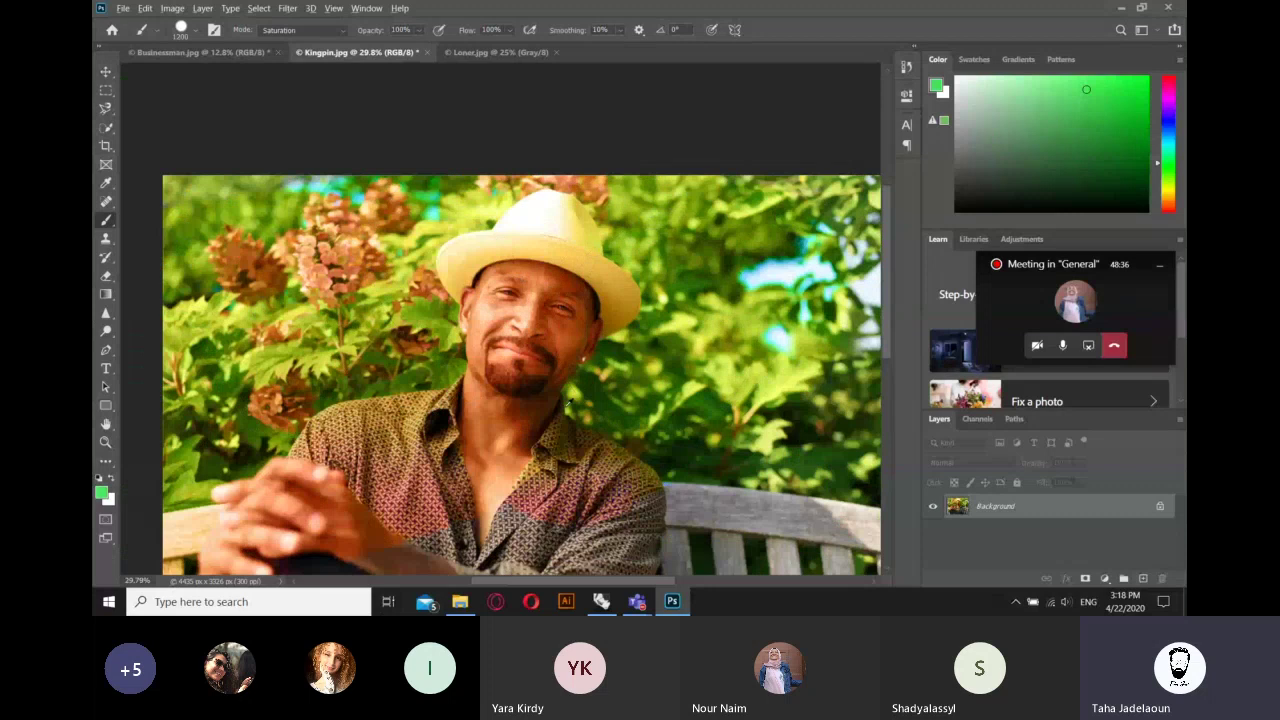
scroll(568, 403, "down", 1)
key("ctrl+z")
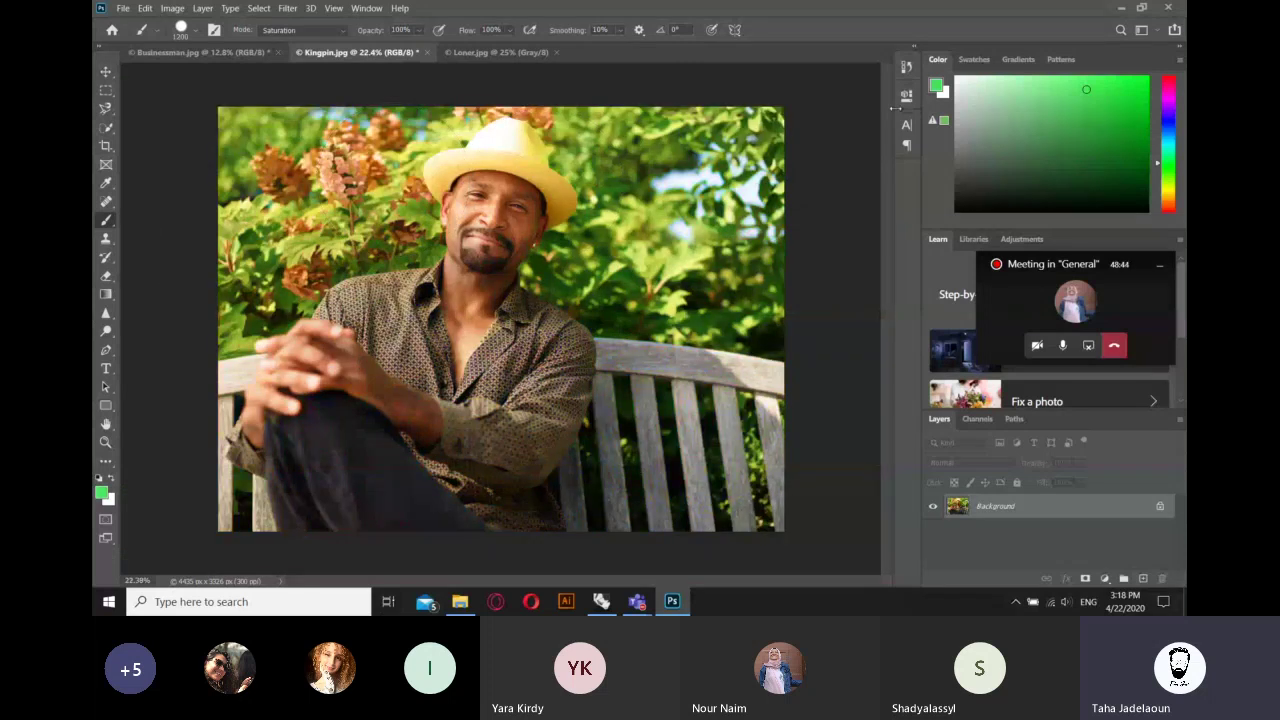
left_click(906, 66)
key("ctrl+z")
key("ctrl+z")
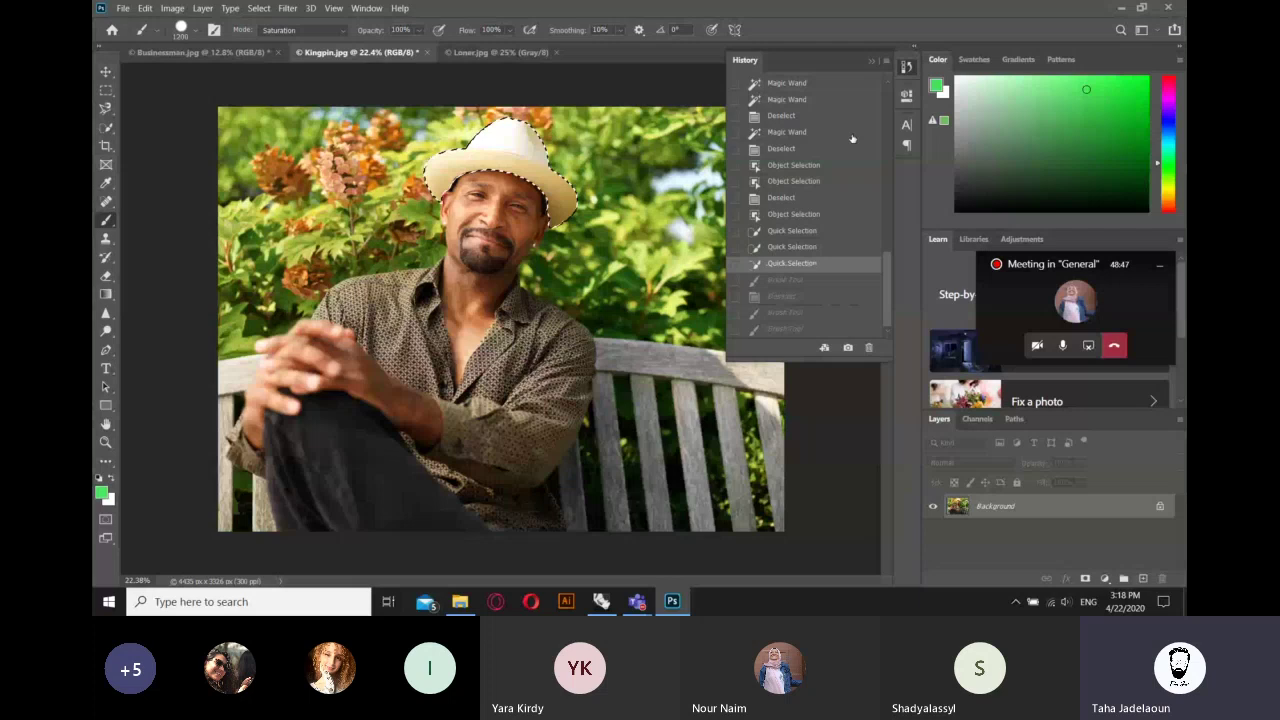
- Set the brush to Multiply at 56% opacity and paint the selected hat green
left_click(700, 150)
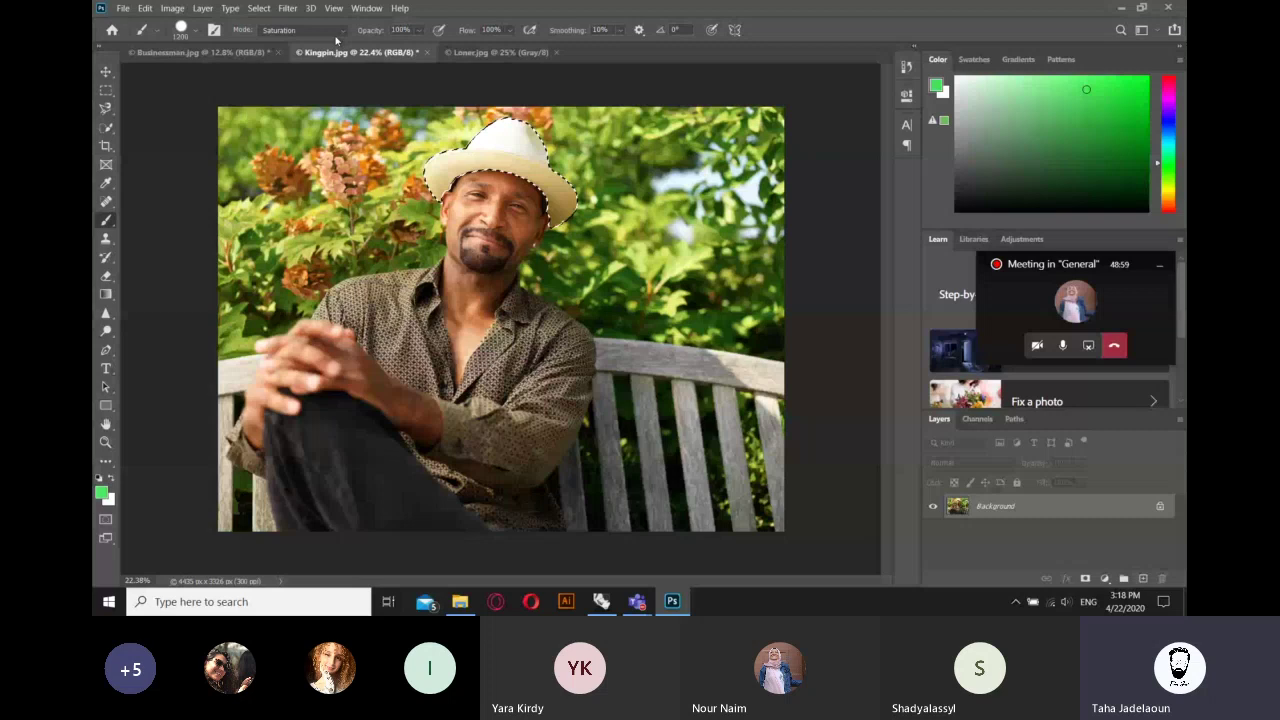
key("shift+alt+m")
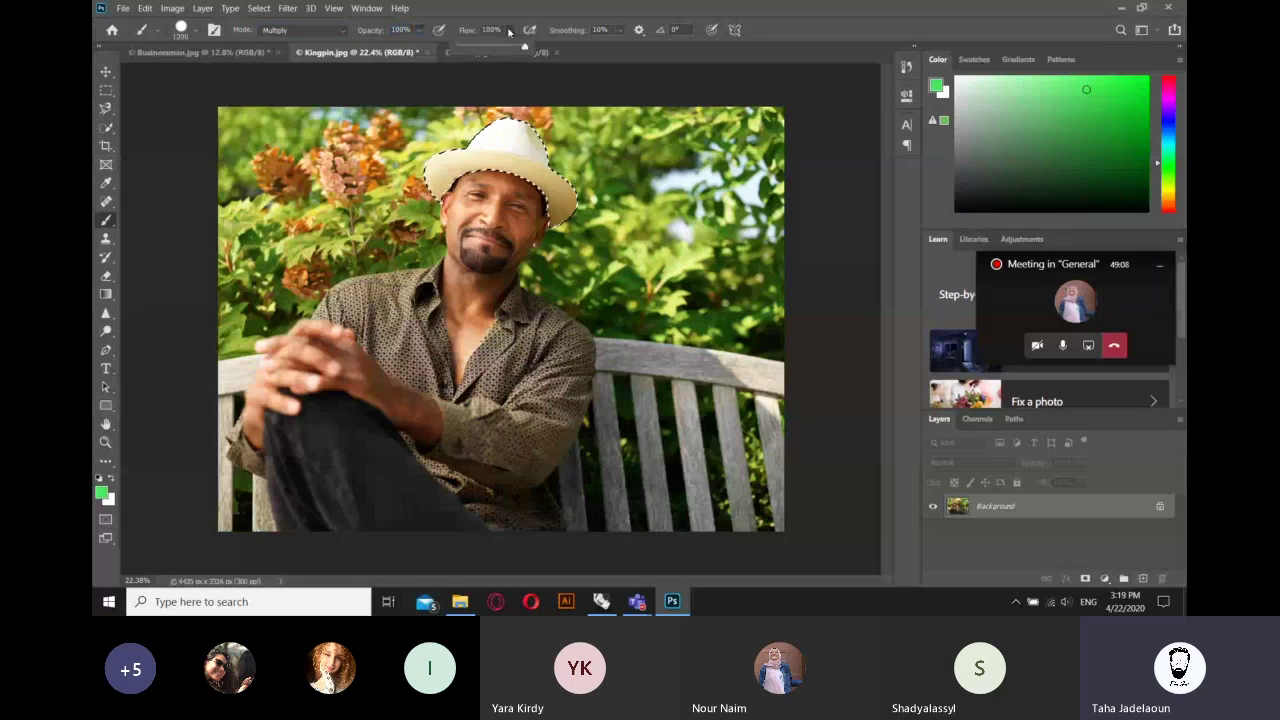
left_click_drag(421, 44, 407, 45)
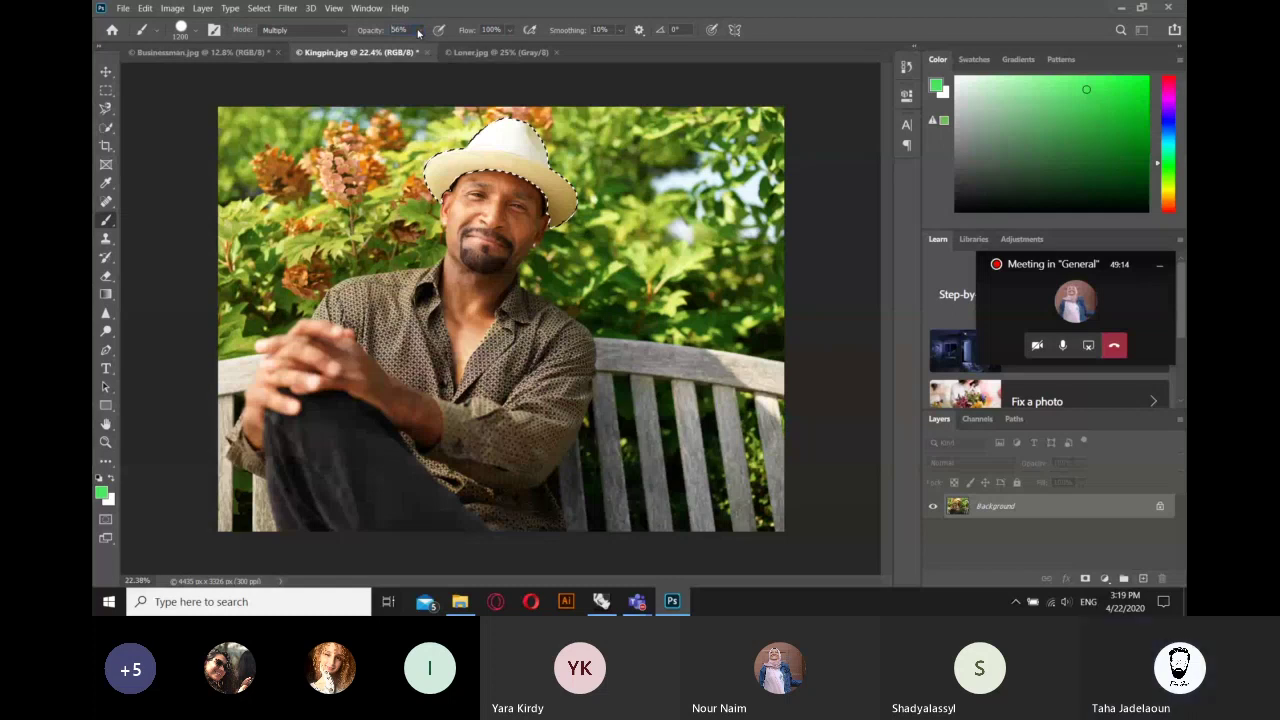
left_click_drag(480, 165, 555, 320)
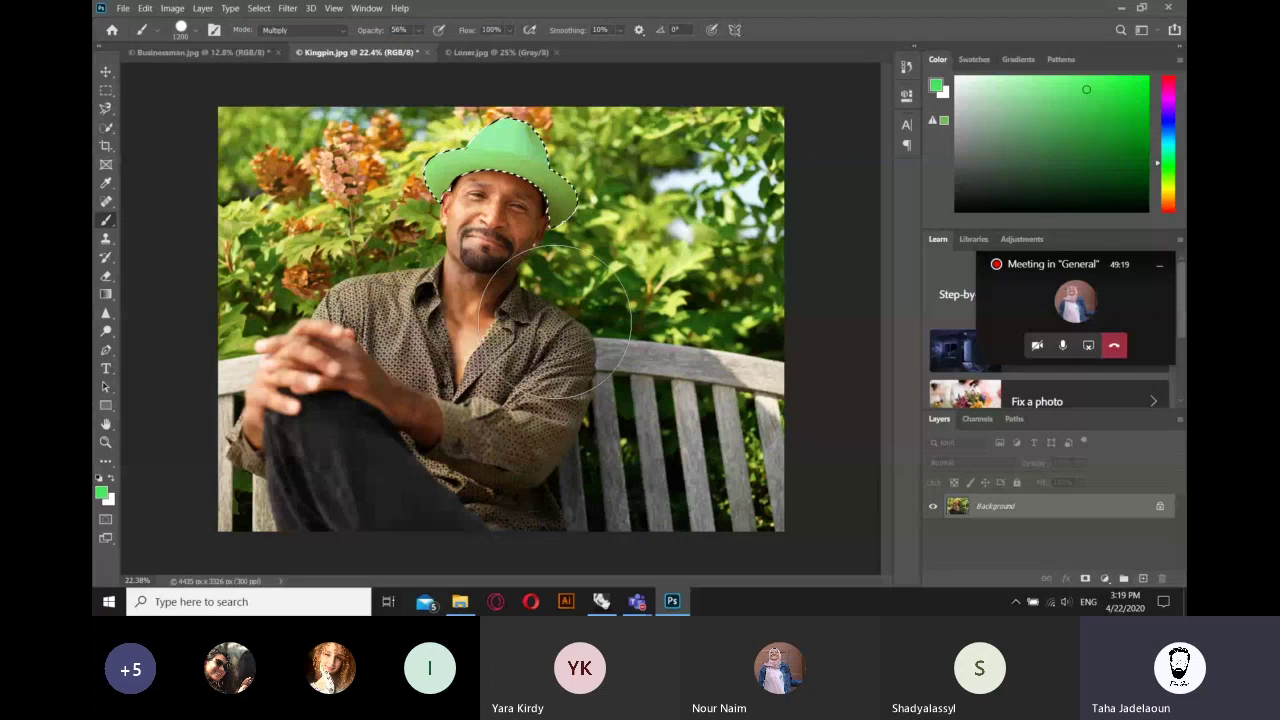
- Open and dismiss the Kingpin document tab menu, then switch to the Move tool
scroll(555, 320, "down", 2)
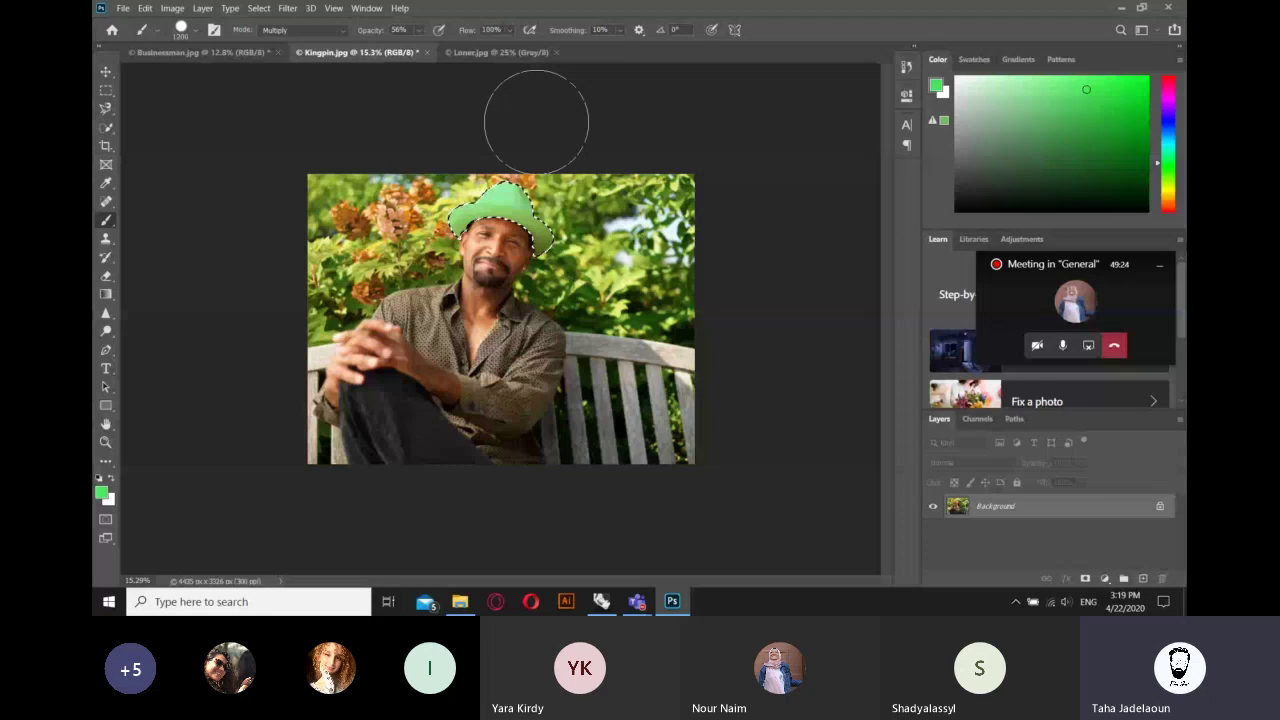
scroll(536, 121, "up", 2)
right_click(375, 52)
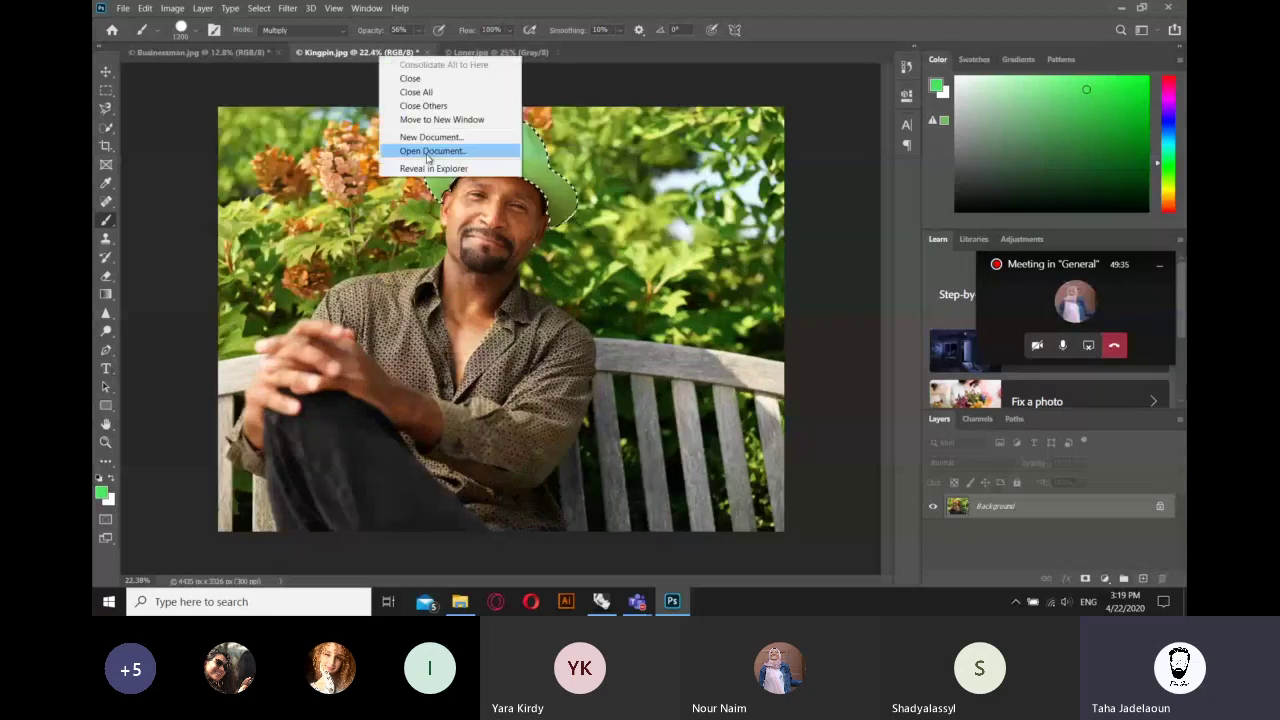
left_click(362, 70)
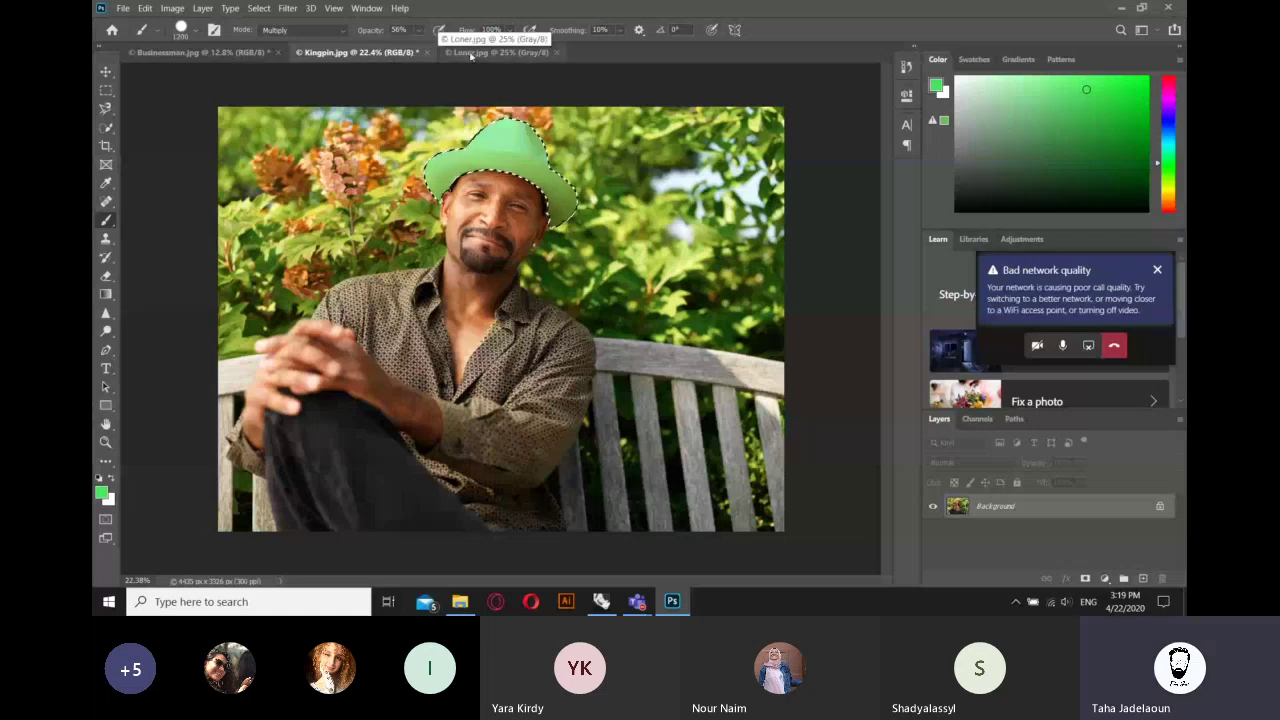
key("v")
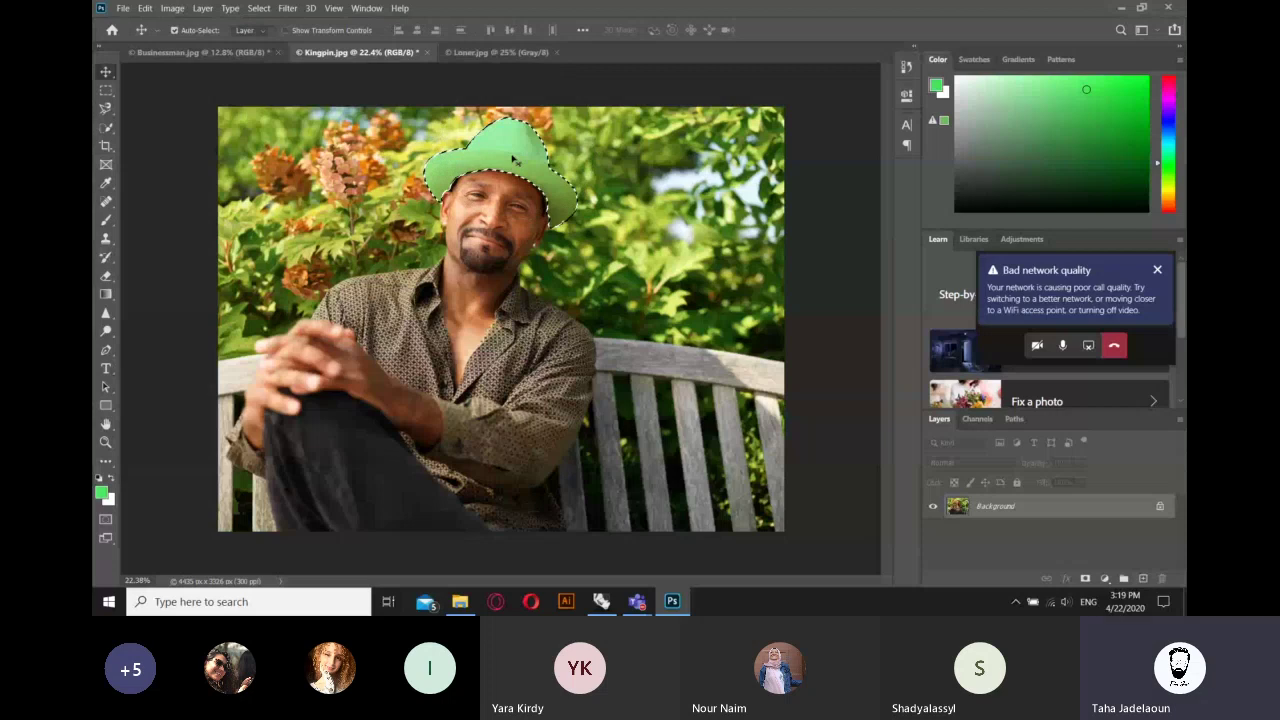
- Alt-drag a copy of the green hat into the foliage right of the man's head
mouse_move(513, 160)
left_mouse_down()
mouse_move(660, 207)
mouse_move(590, 180)
left_mouse_up()
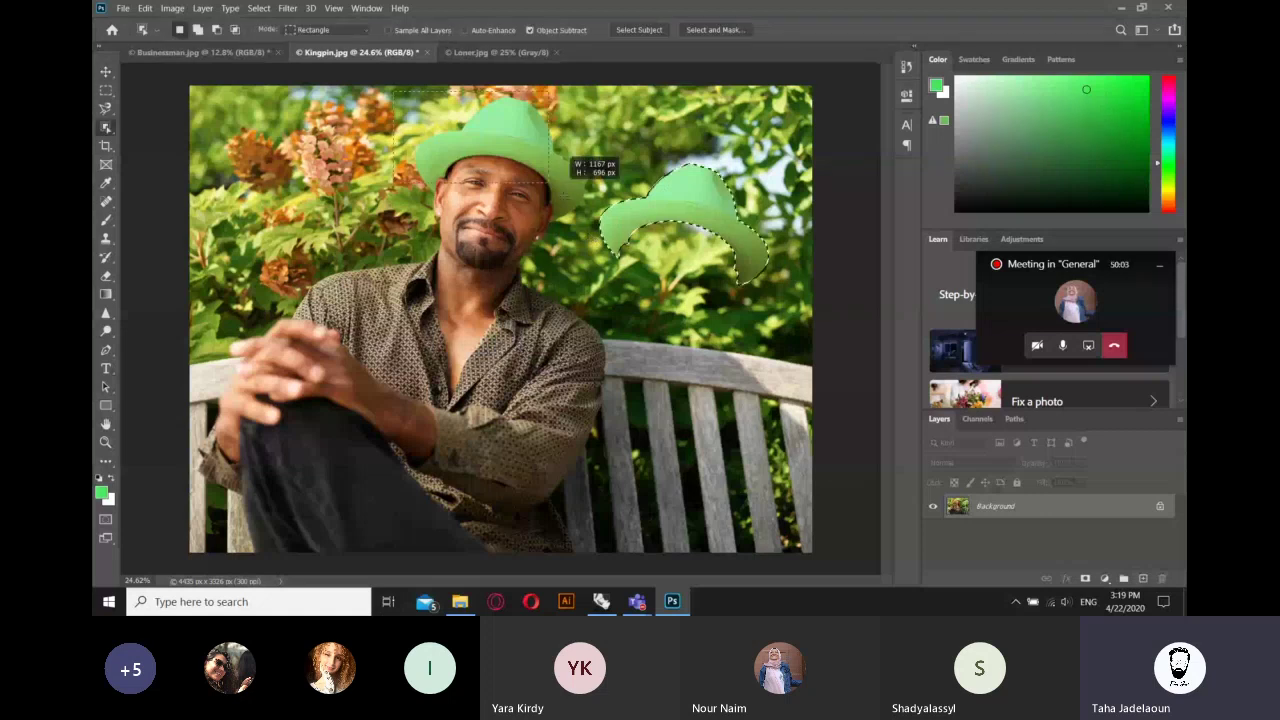
left_click_drag(559, 188, 588, 232)
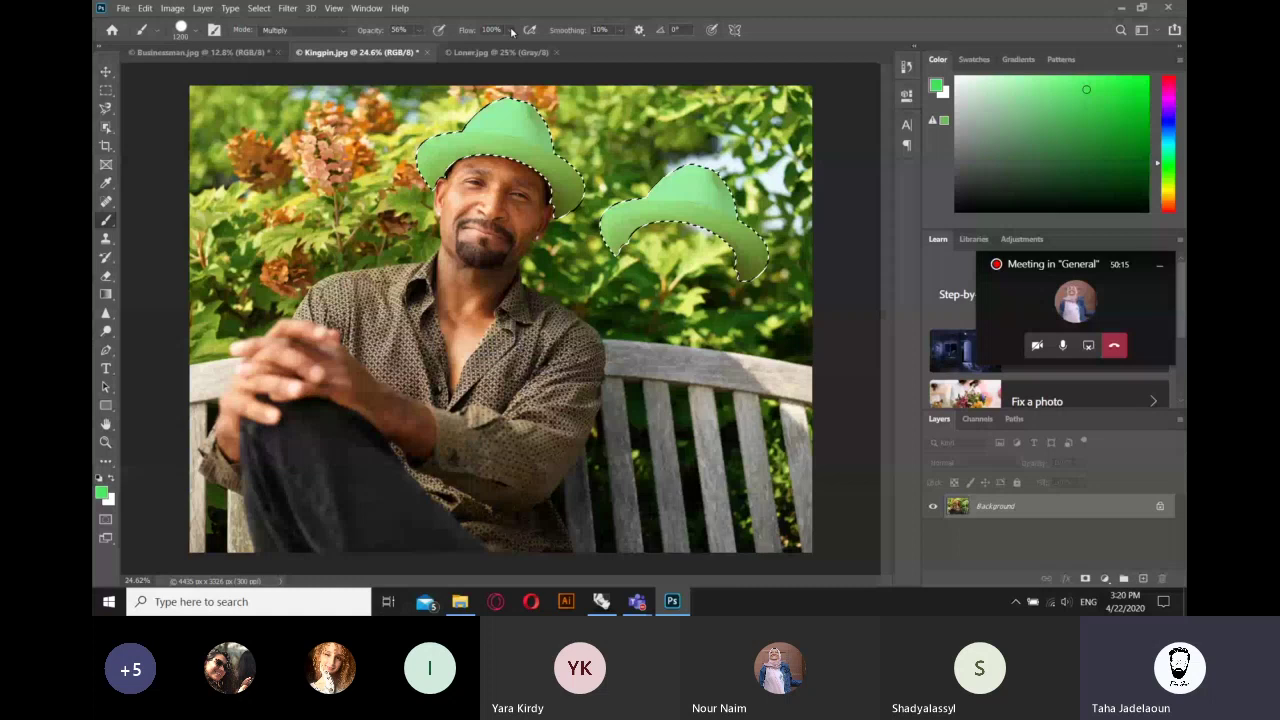
- Set brush Flow to 31% and opacity to about 4%, shrink the brush, and shade the right hat
left_click_drag(511, 33, 418, 36)
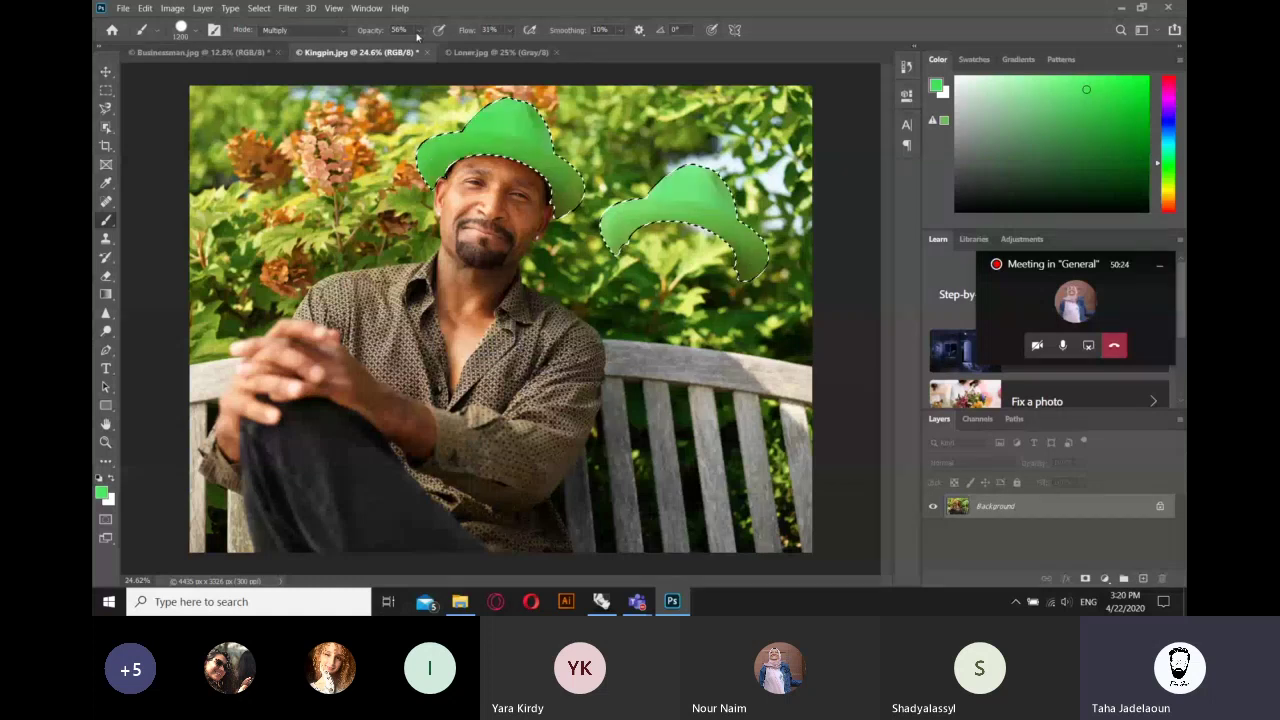
key("0")
key("6")
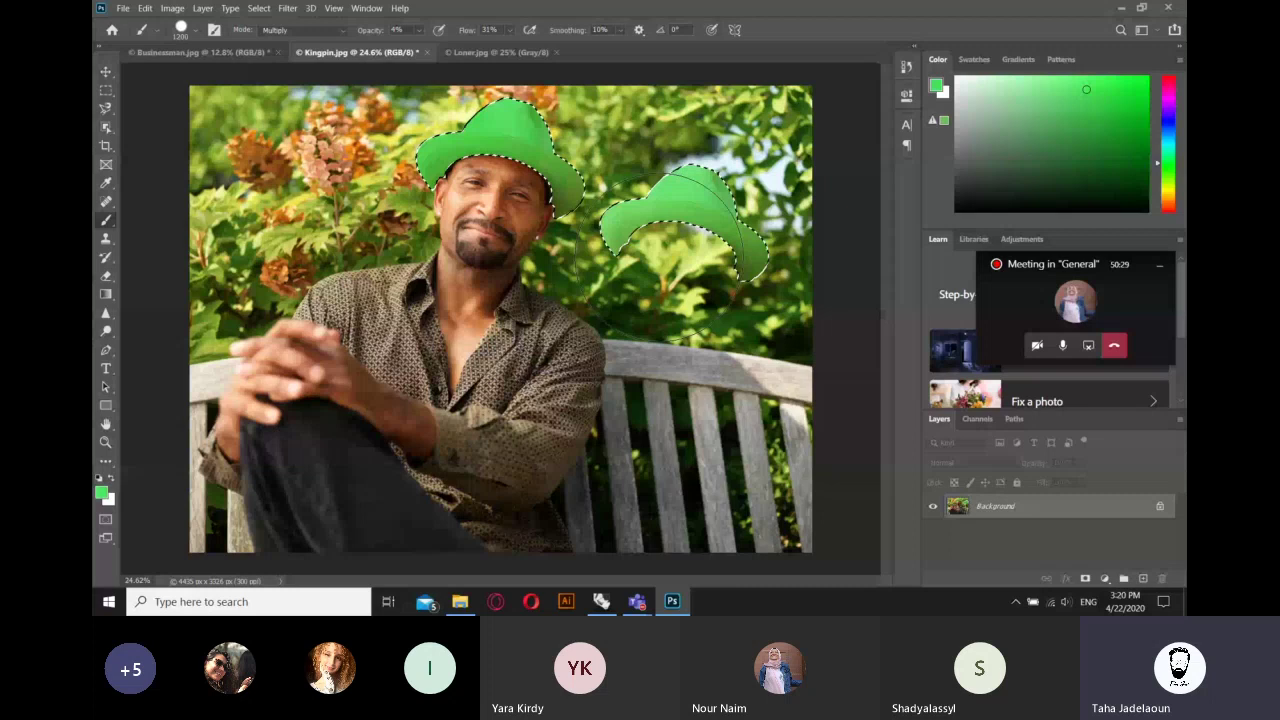
scroll(730, 260, "up", 5)
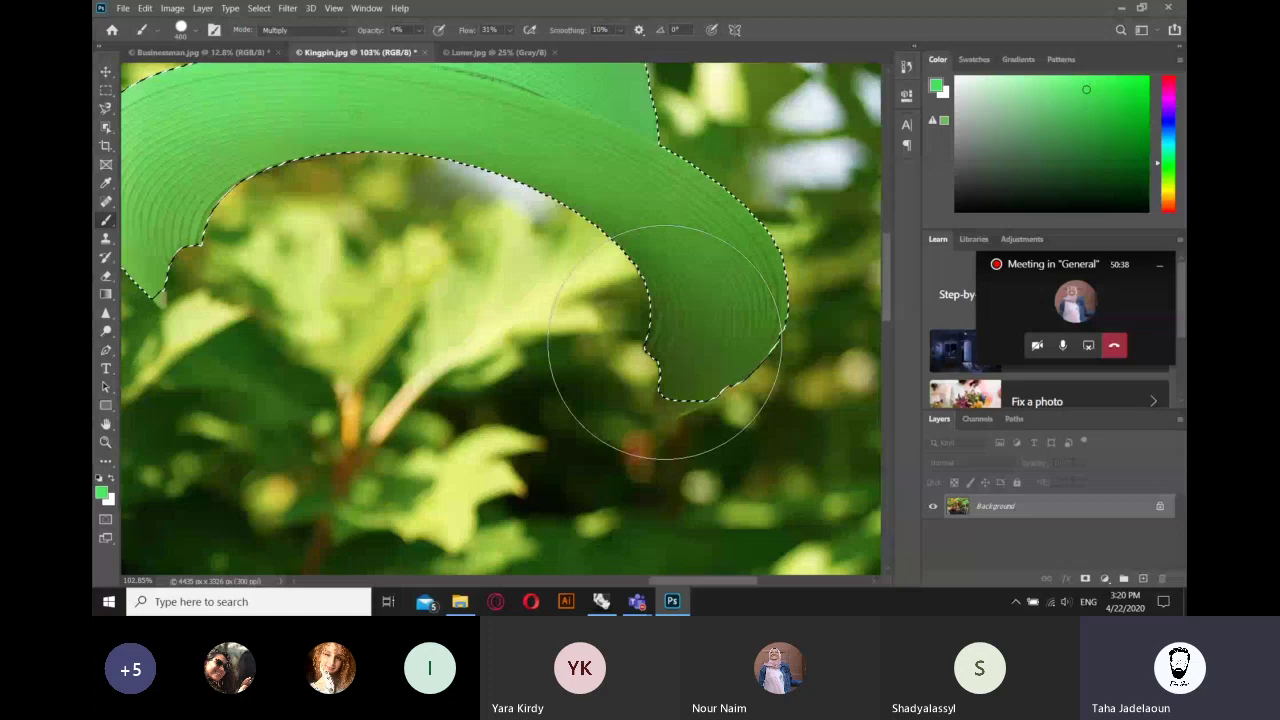
key("bracketleft")
key("bracketleft")
key("bracketleft")
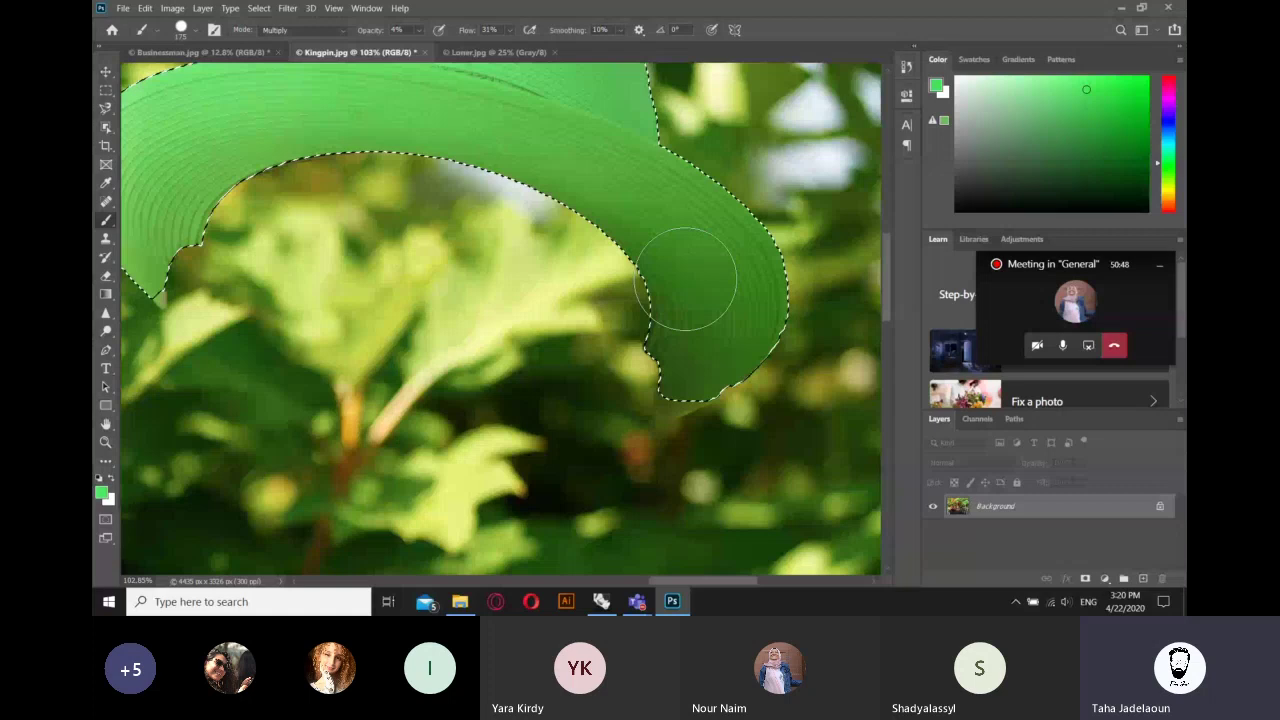
scroll(686, 279, "down", 5)
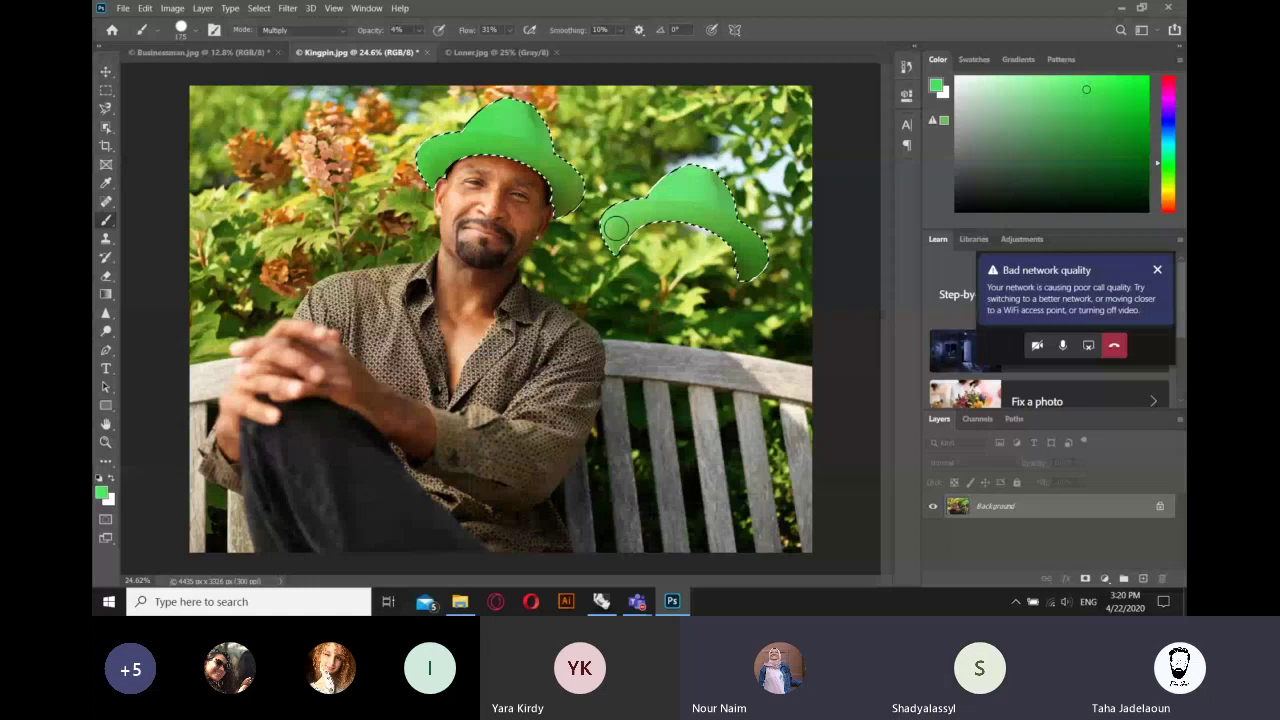
- Deselect both green hats so no outline remains, then switch to the Object Selection tool
key("ctrl+d")
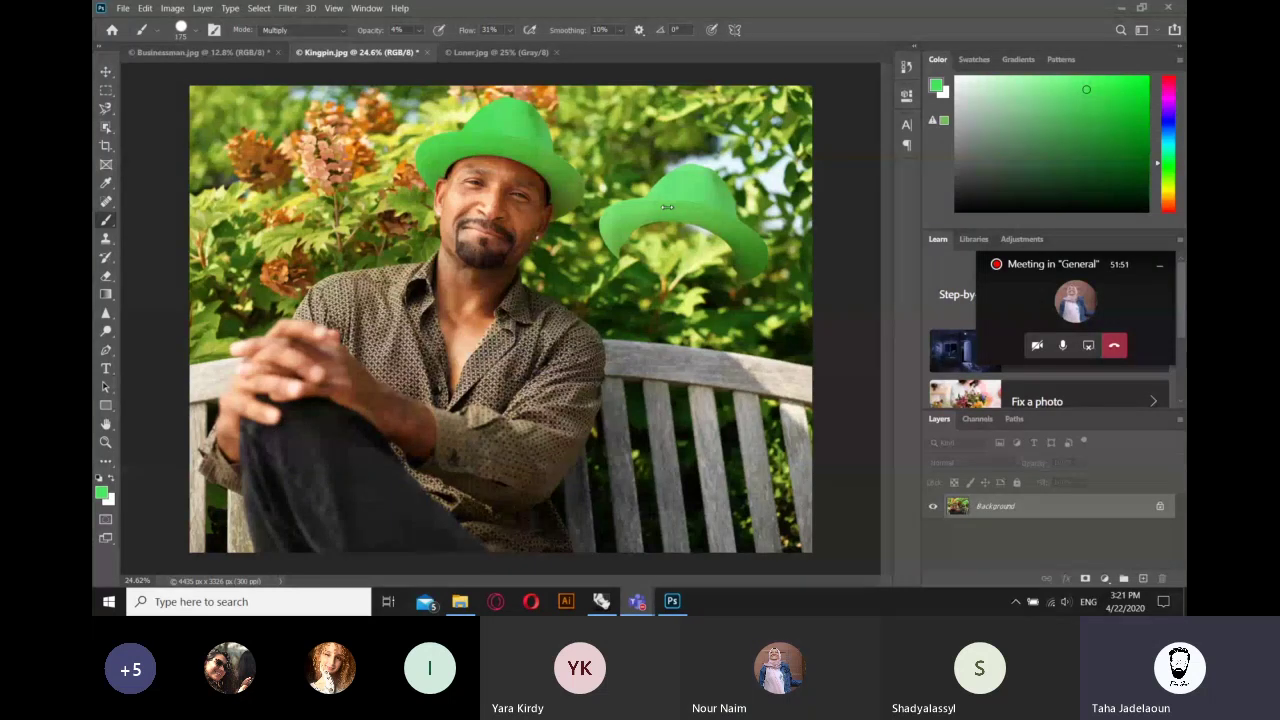
scroll(667, 207, "down", 1)
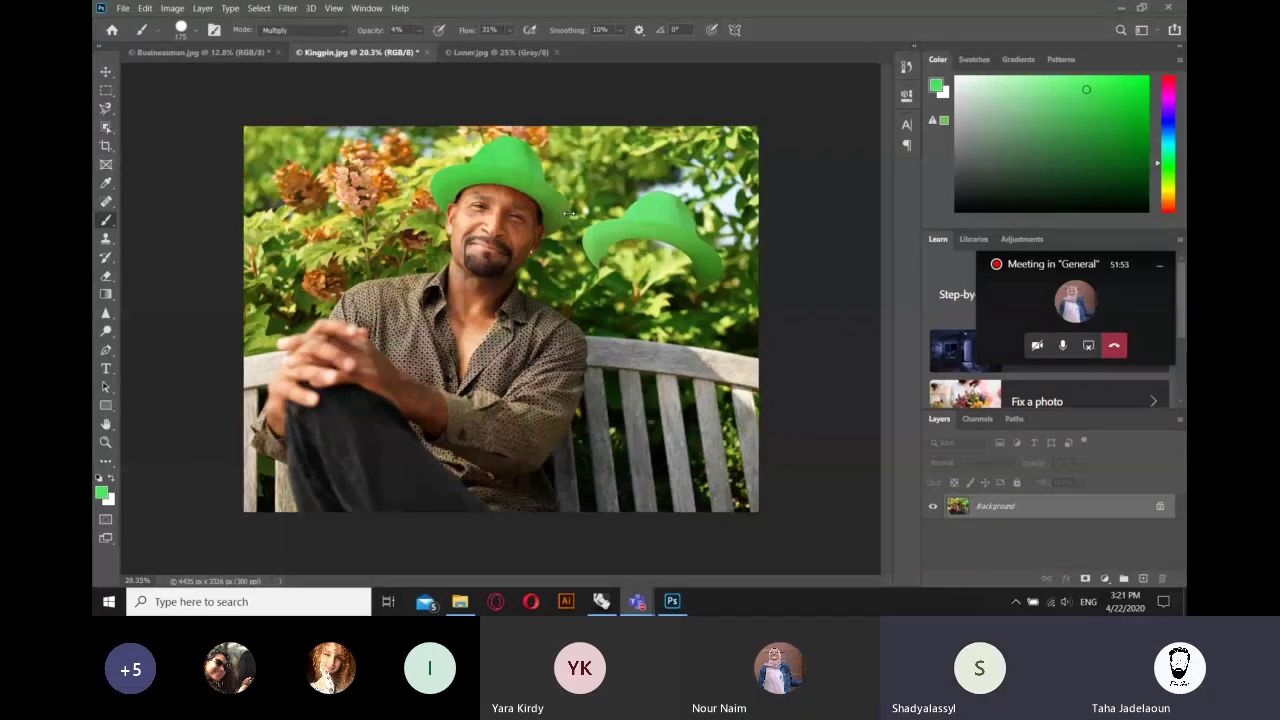
scroll(568, 213, "up", 1)
scroll(568, 213, "down", 1)
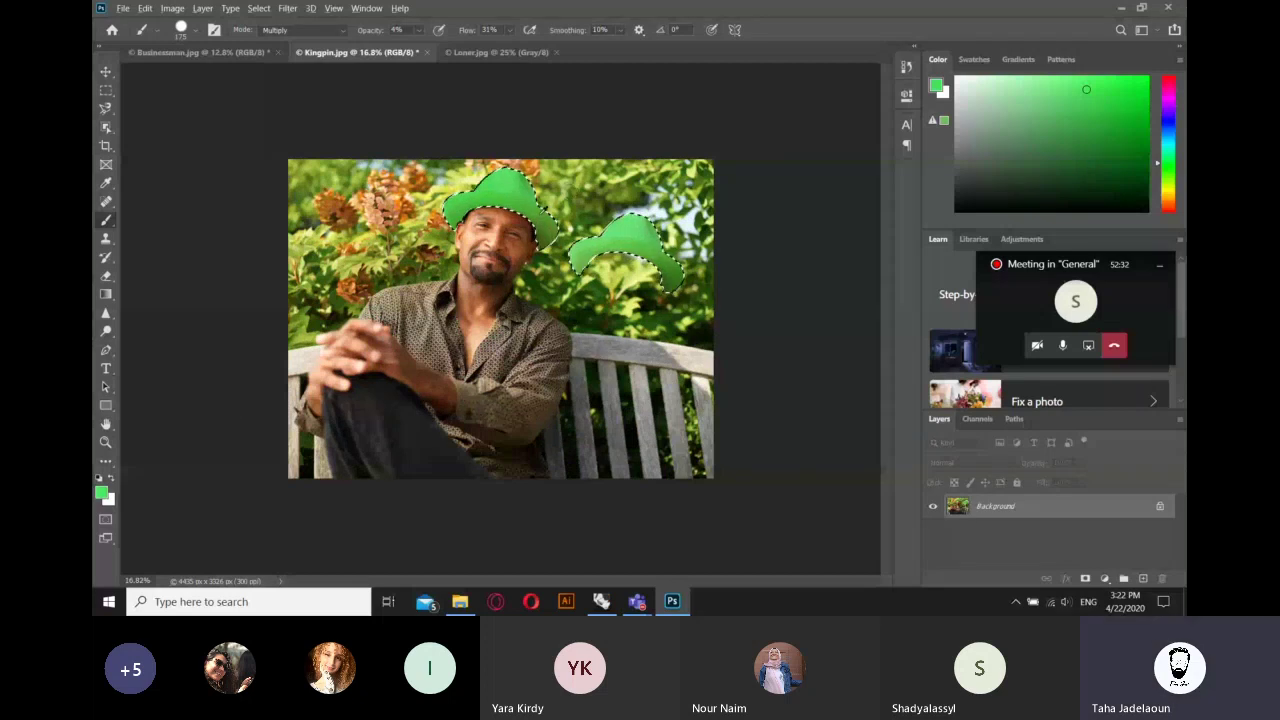
key("ctrl+d")
key("w")
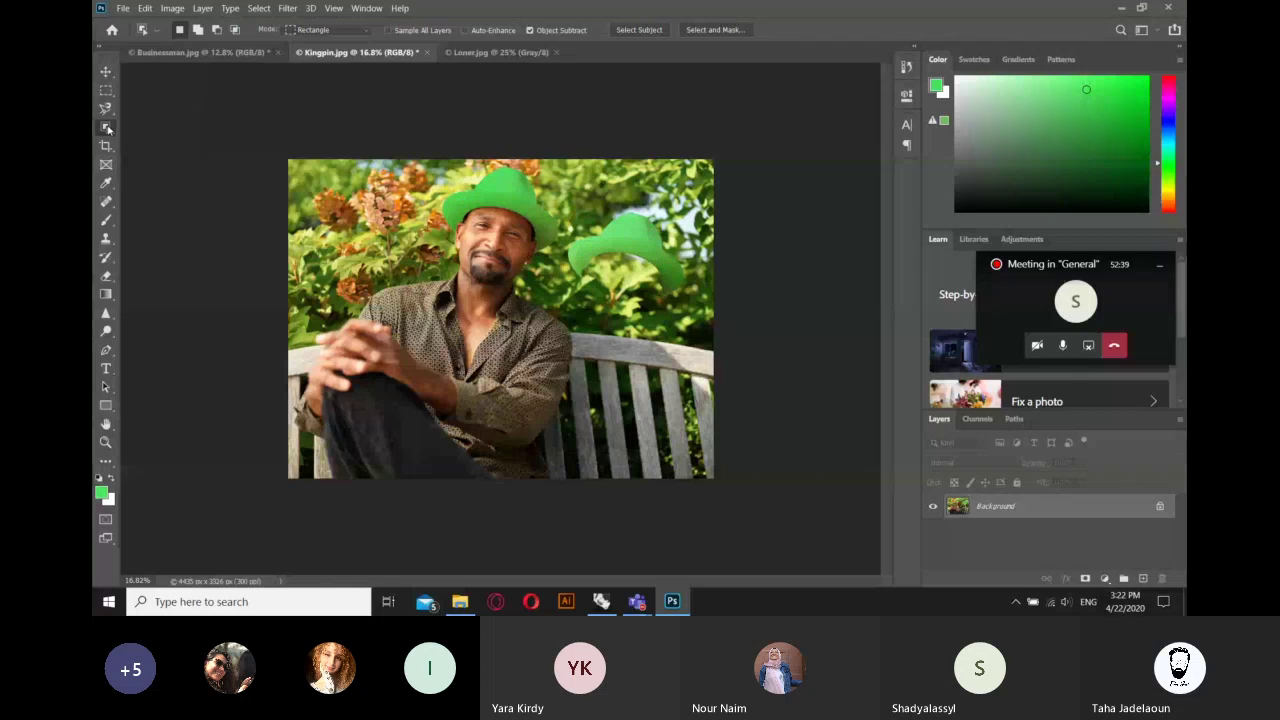
- Quick-select the green hat copy, then return to the Brush with Normal blending mode
key("shift+w")
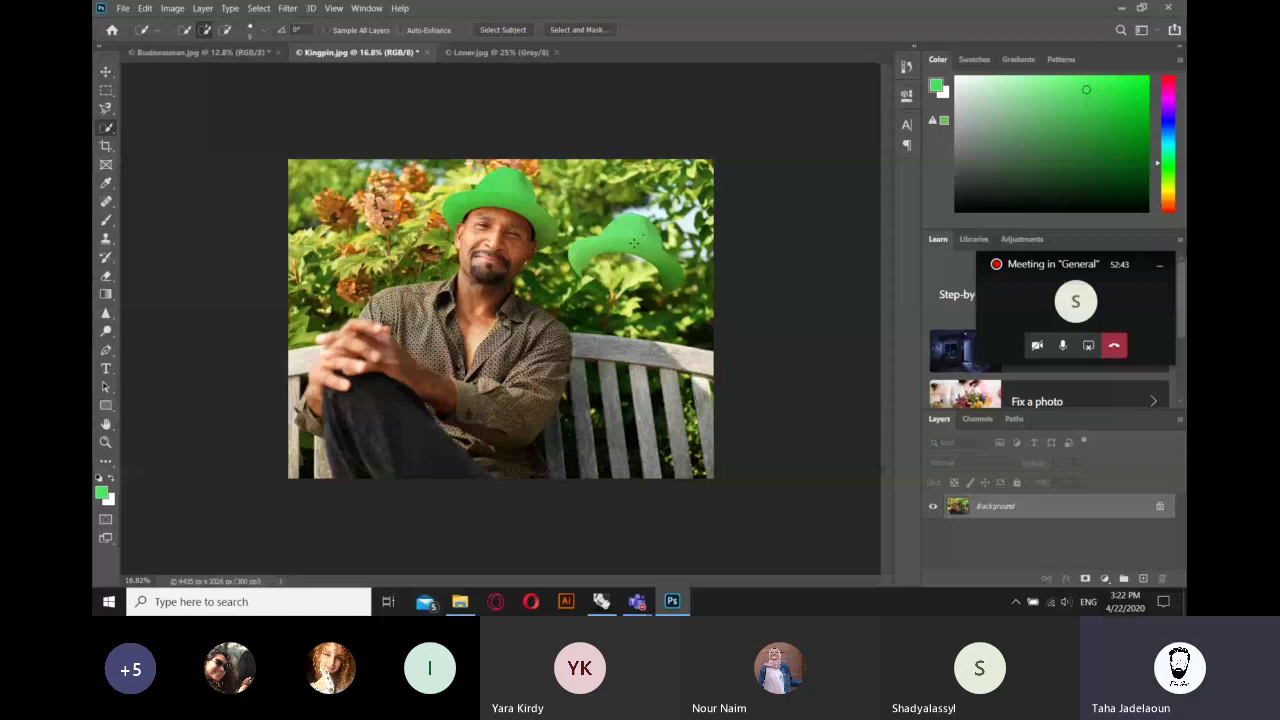
left_click_drag(633, 242, 668, 283)
key("b")
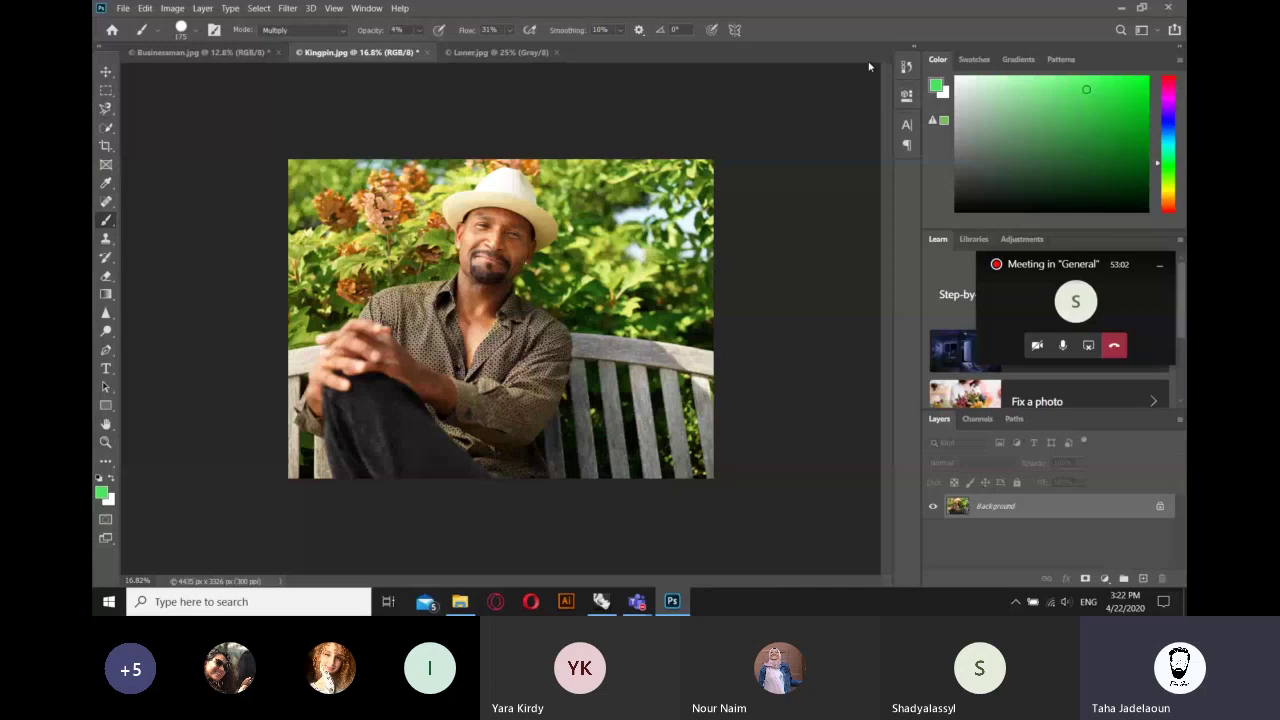
key("shift+alt+n")
- Show the Businessman then Loner.jpg tabs, and bring the Teams meeting window forward
left_click(200, 52)
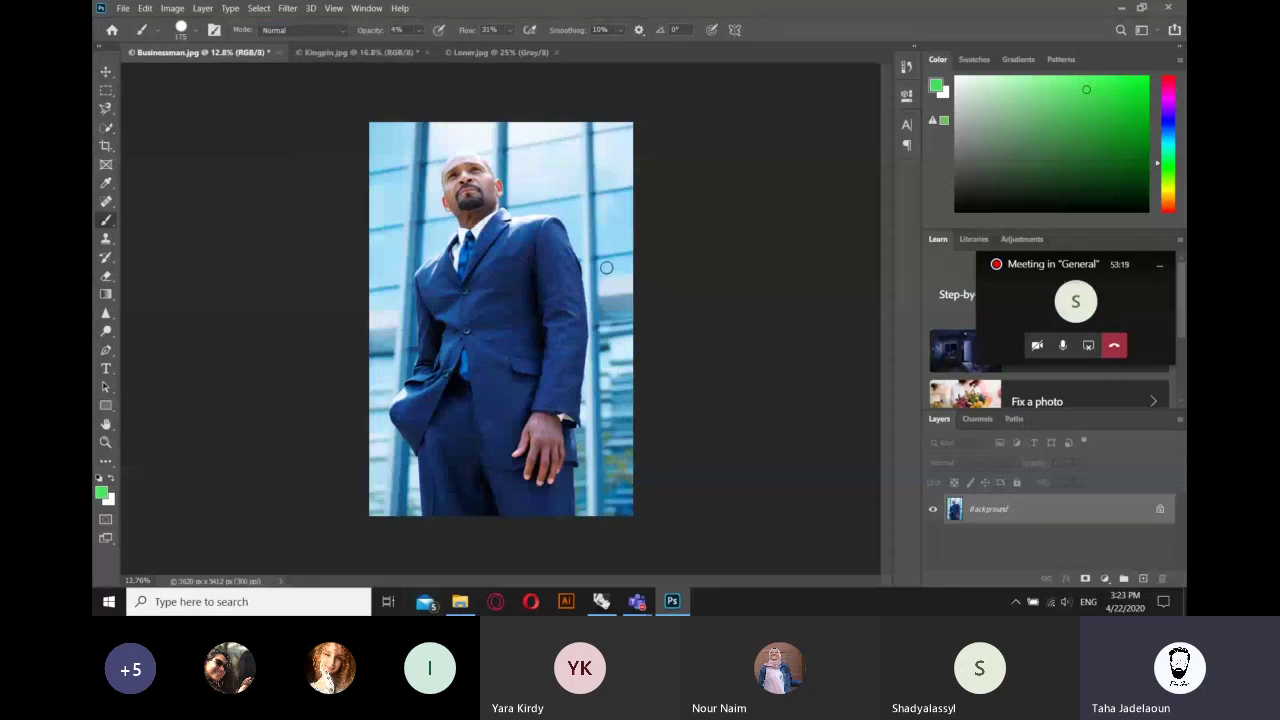
left_click(500, 52)
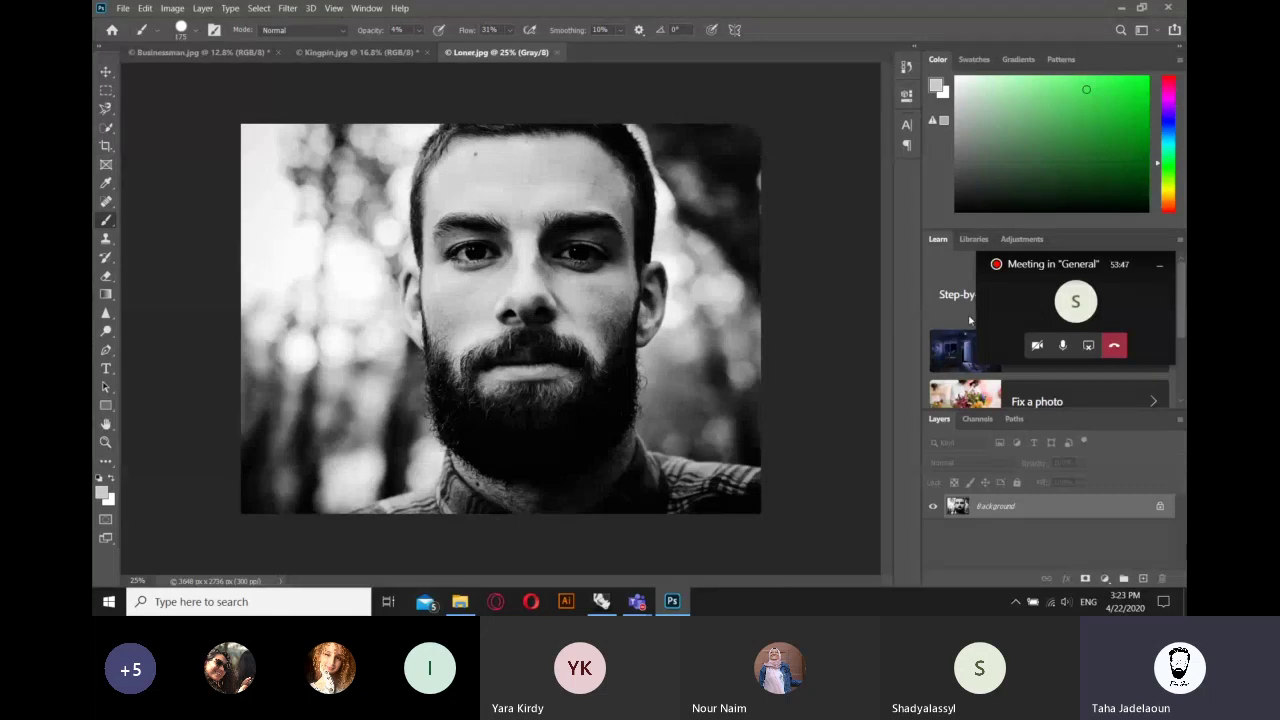
left_click(1082, 300)
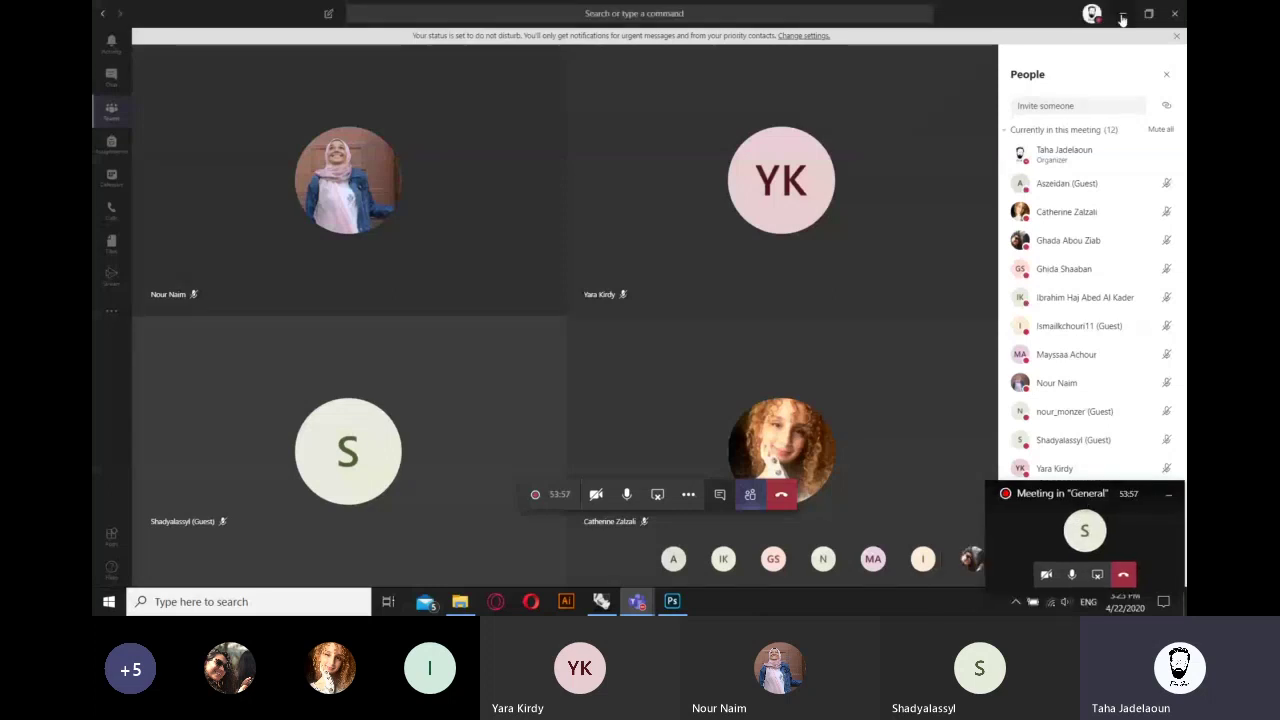
- Return to Photoshop, show the colour Kingpin.jpg photo, then switch to File Explorer
key("alt+Tab")
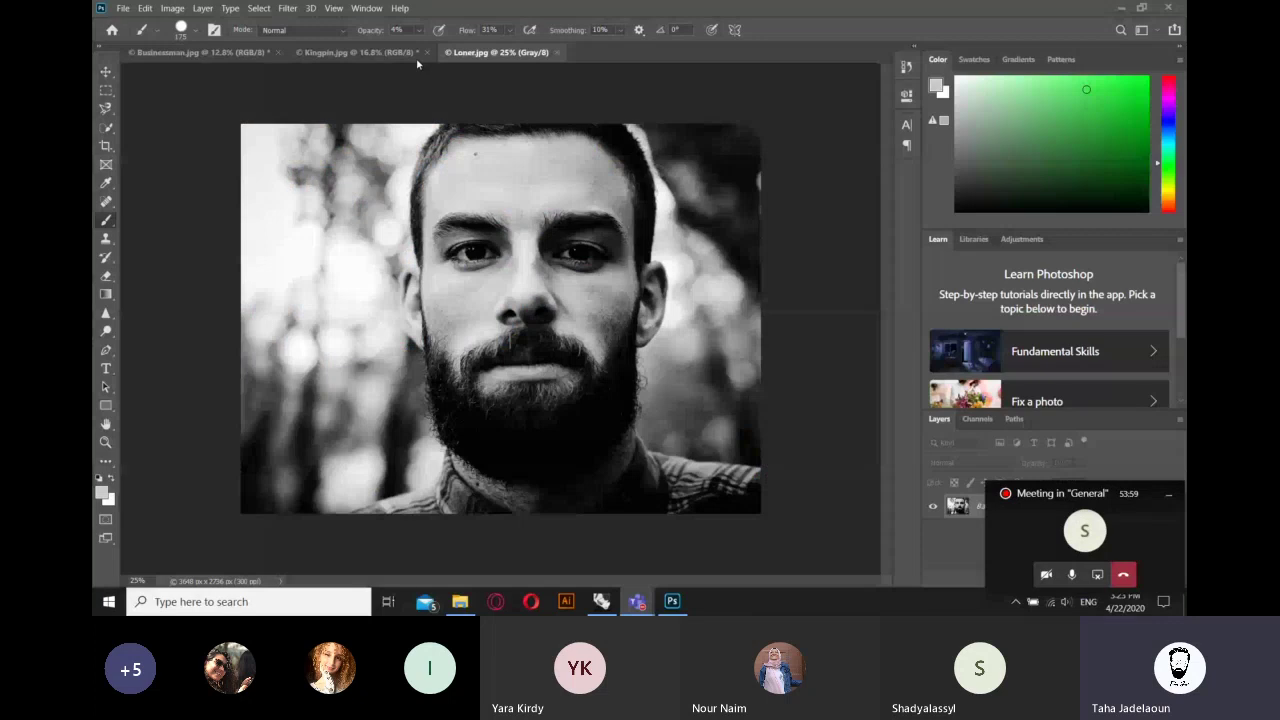
left_click(372, 52)
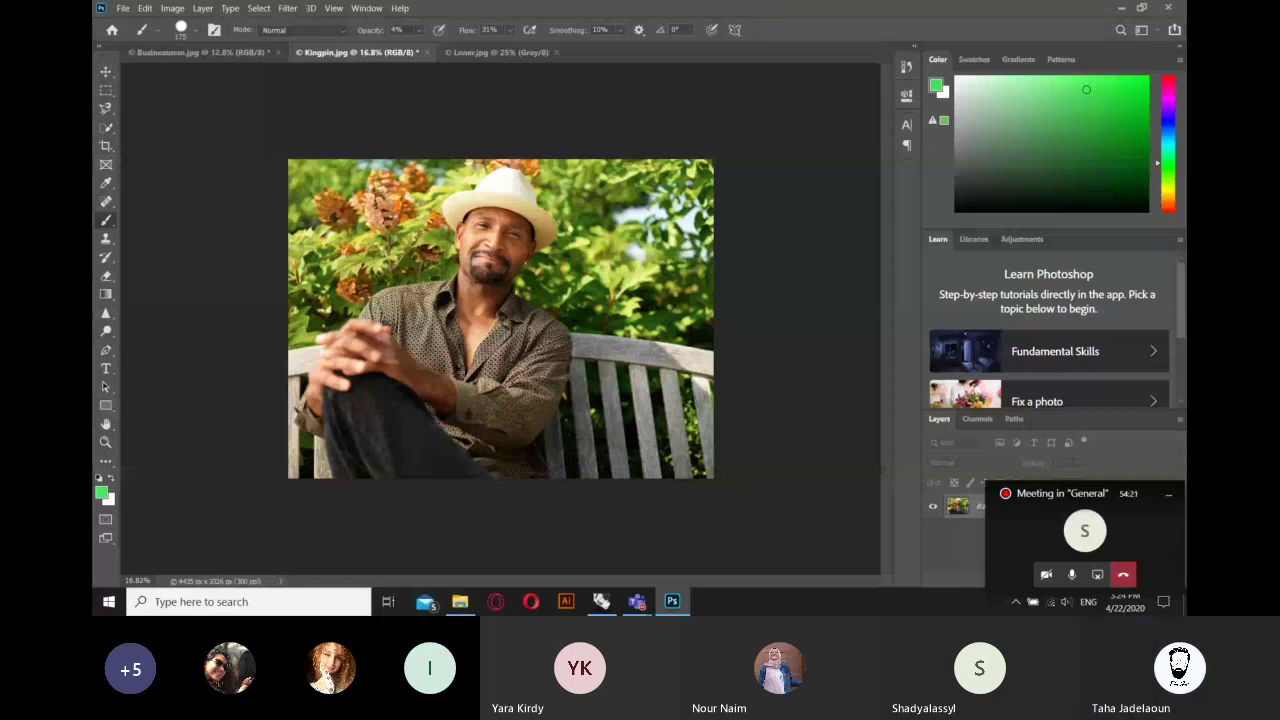
key("alt+Tab")
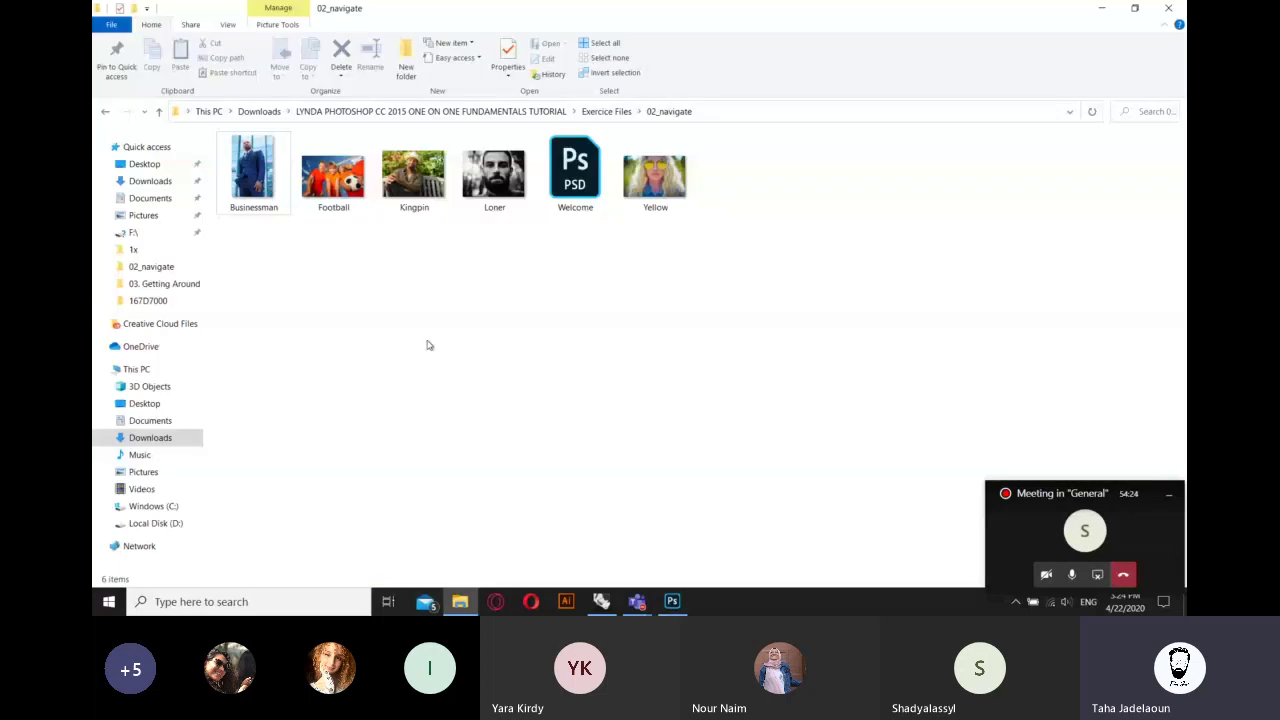
- Go back up to Exercice Files in Explorer and return to the Loner portrait in Photoshop
key("BackSpace")
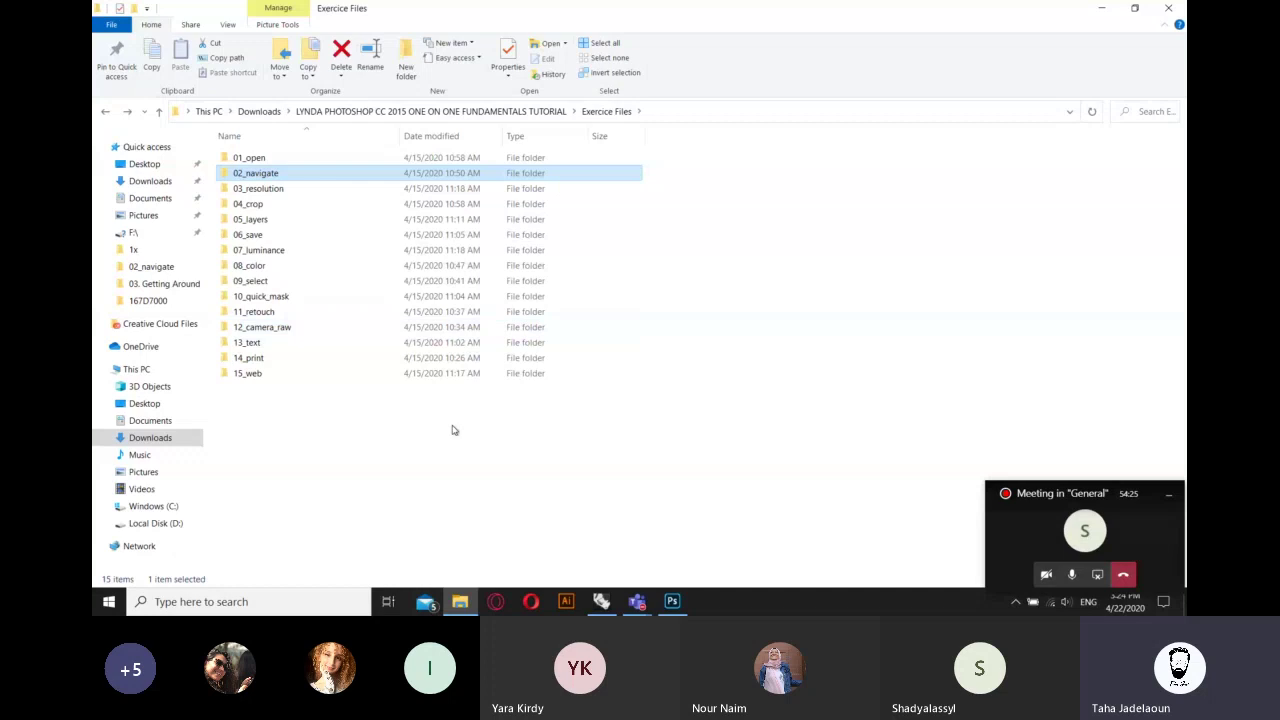
key("alt+Tab")
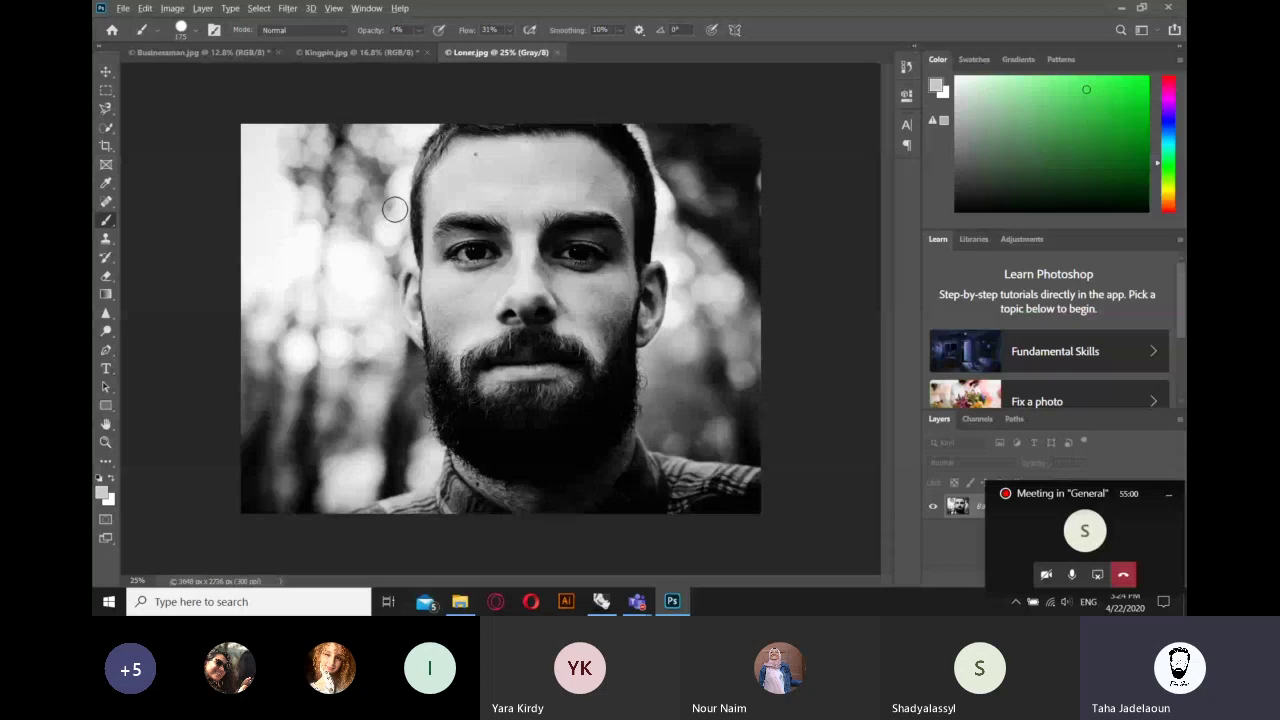
scroll(395, 208, "up", 10)
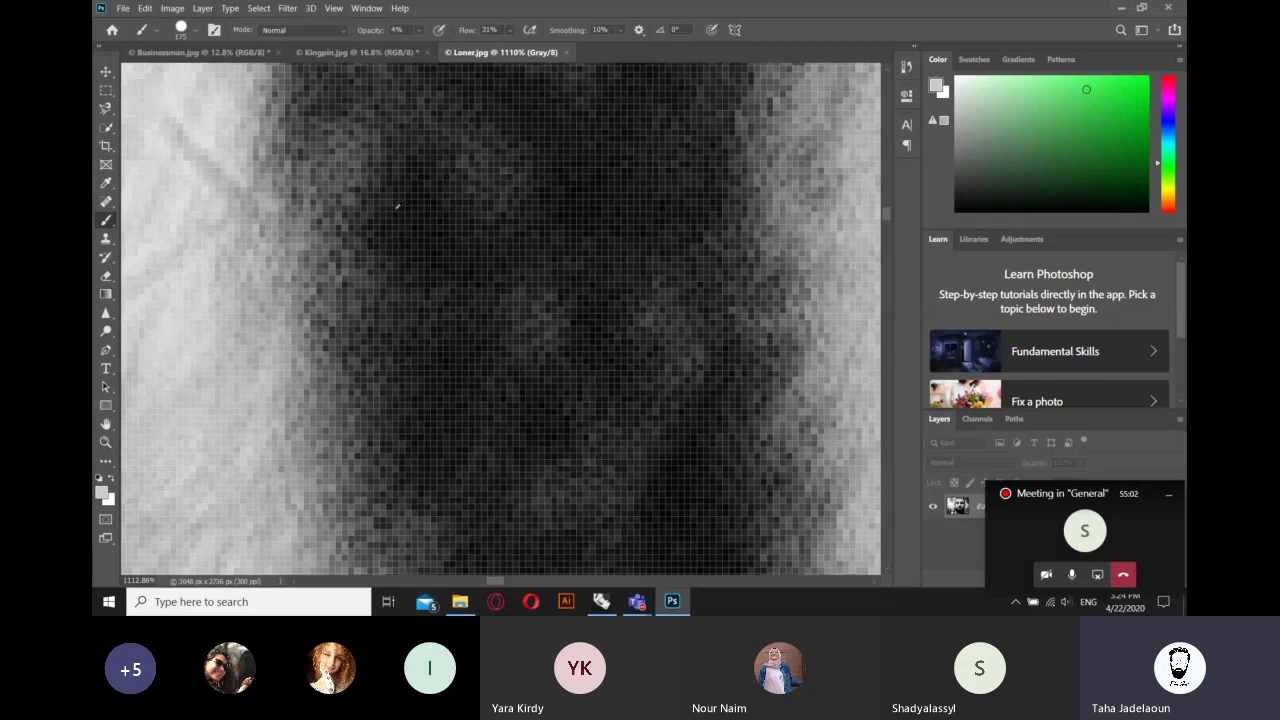
scroll(397, 207, "up", 3)
scroll(397, 207, "up", 2)
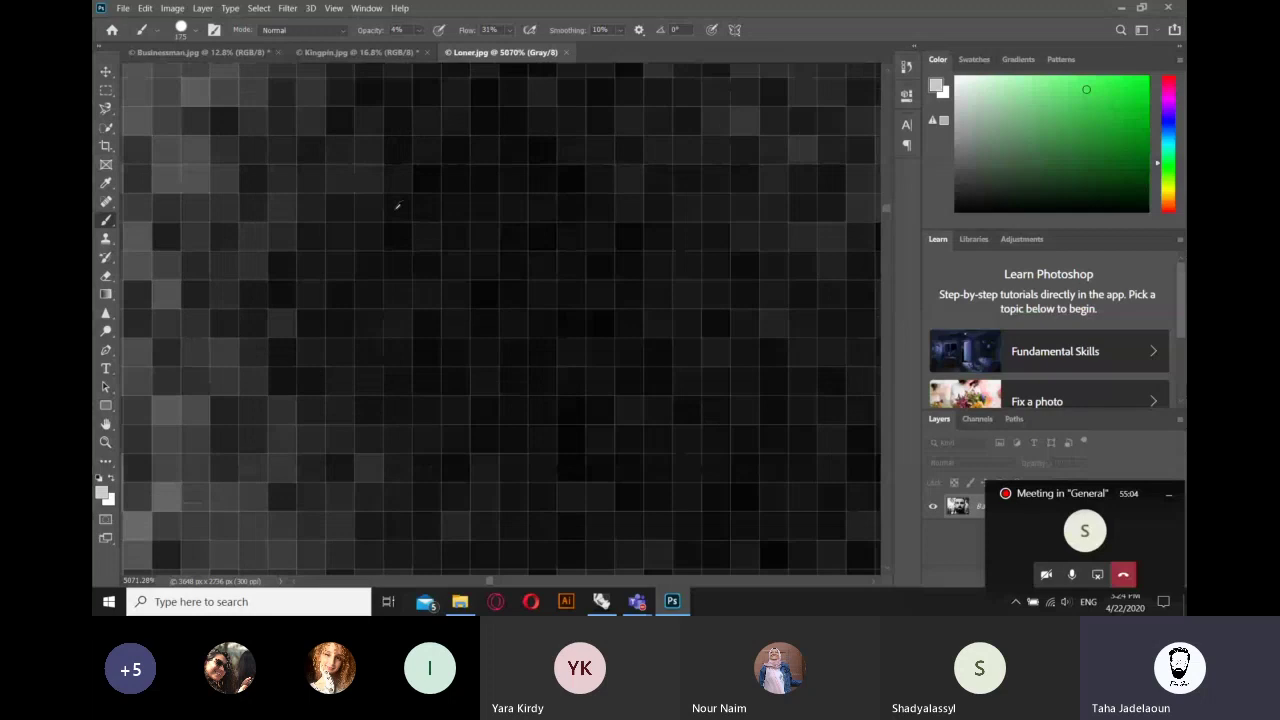
scroll(397, 207, "up", 1)
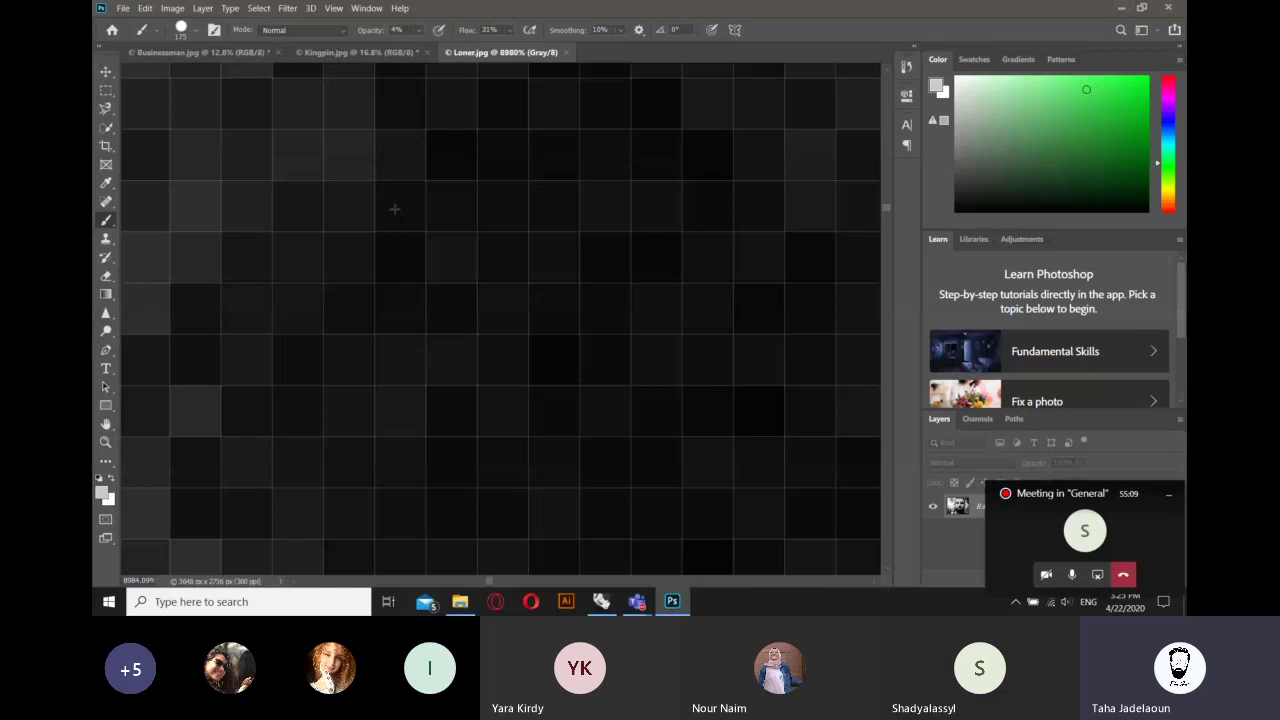
scroll(394, 208, "down", 1)
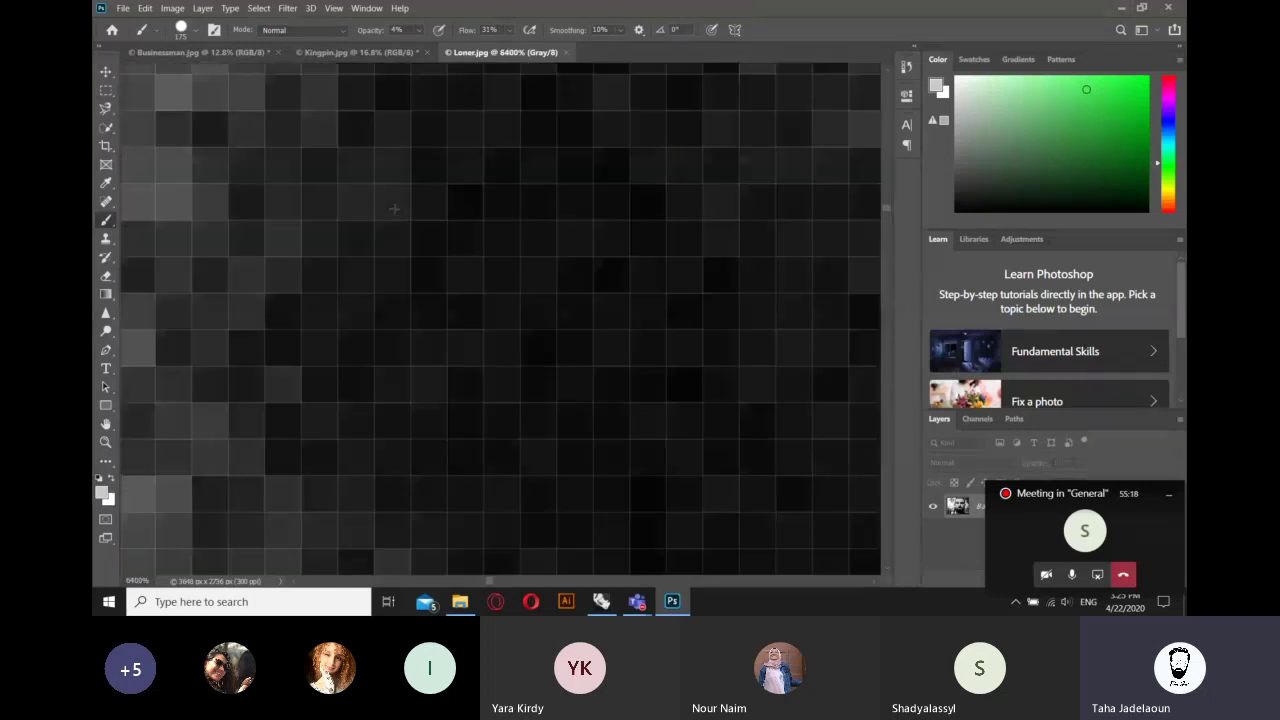
key("ctrl+0")
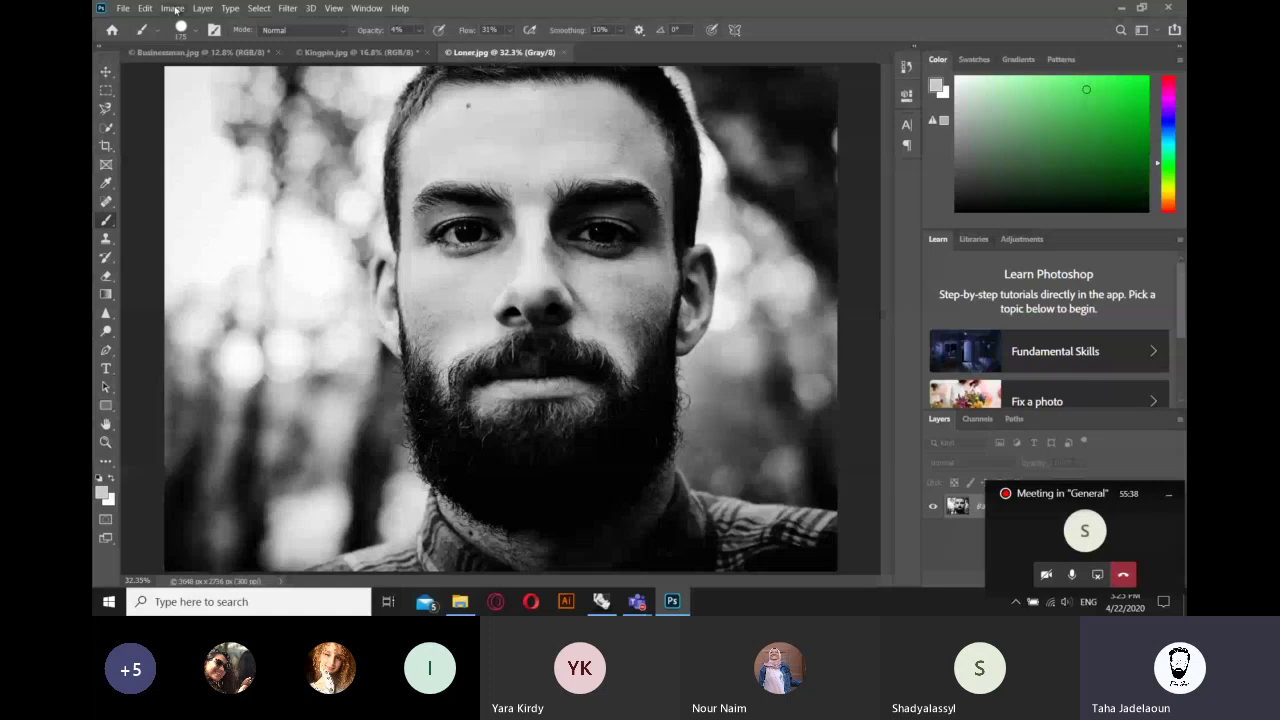
- In Image Size, apply the Fit To preset A4 210 x 297 mm 300 dpi (2480 × 1860 px)
left_click(174, 8)
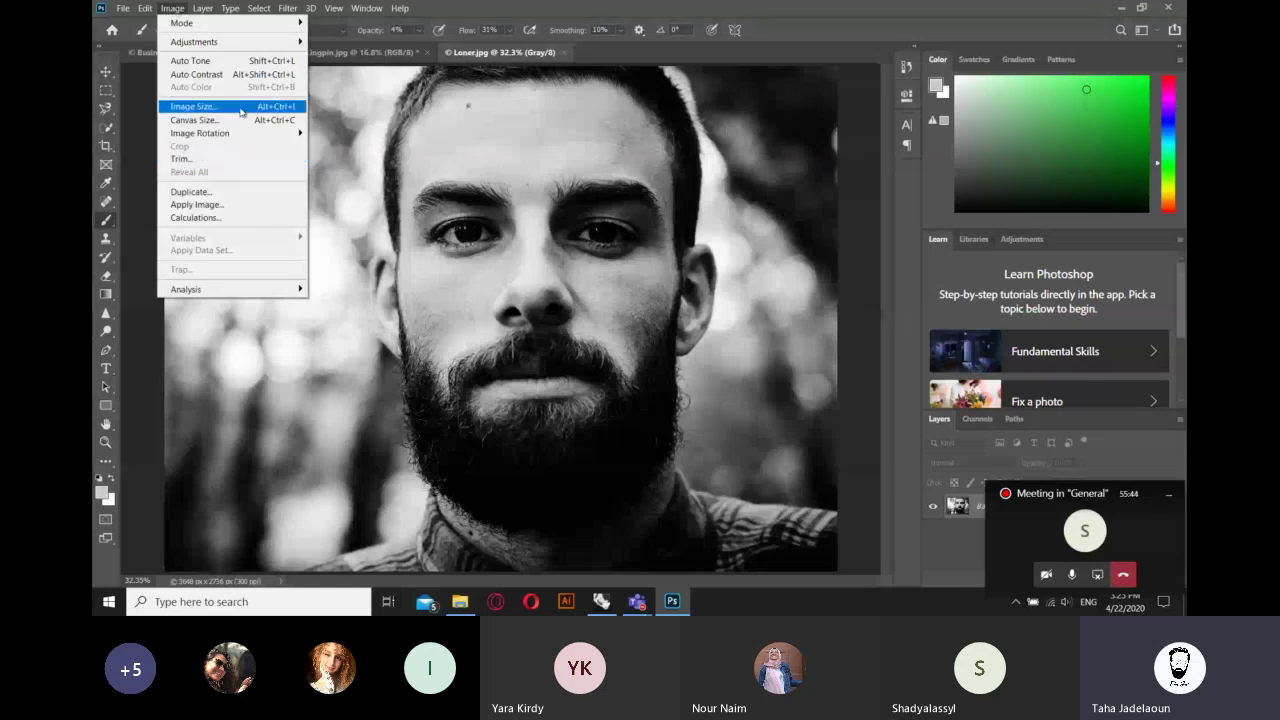
left_click(241, 112)
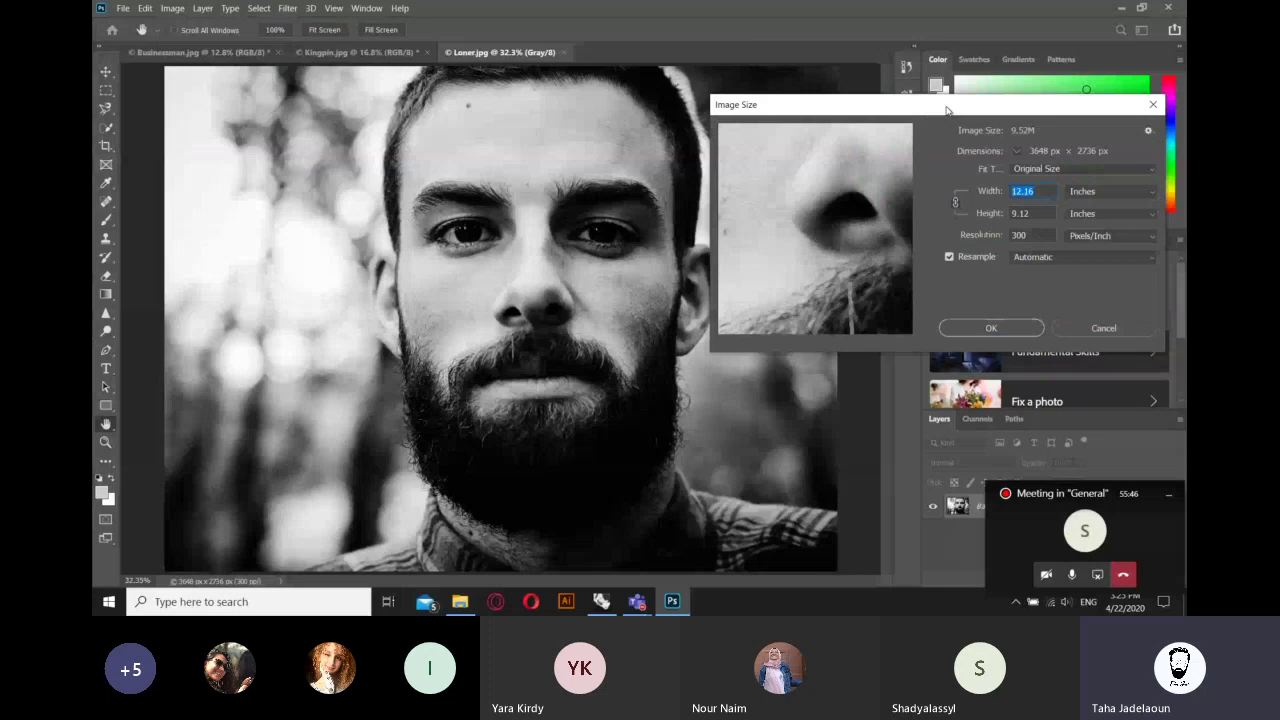
left_click_drag(947, 110, 944, 50)
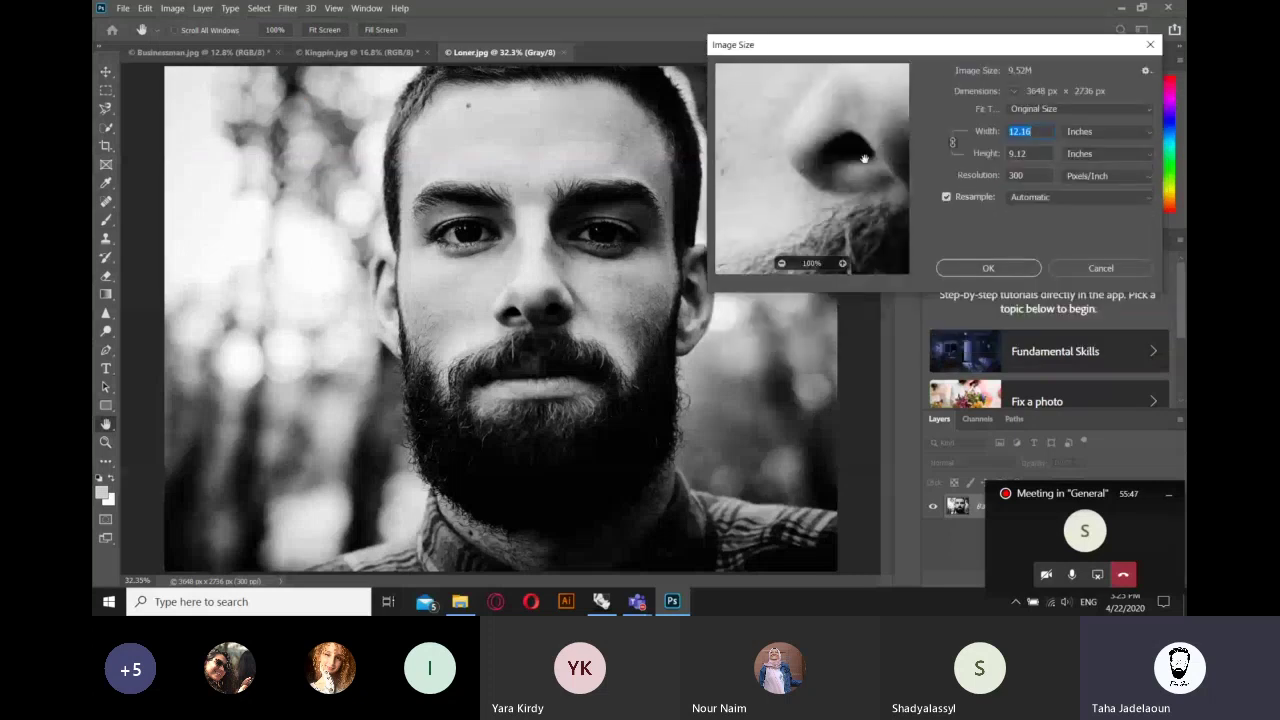
left_click(781, 263)
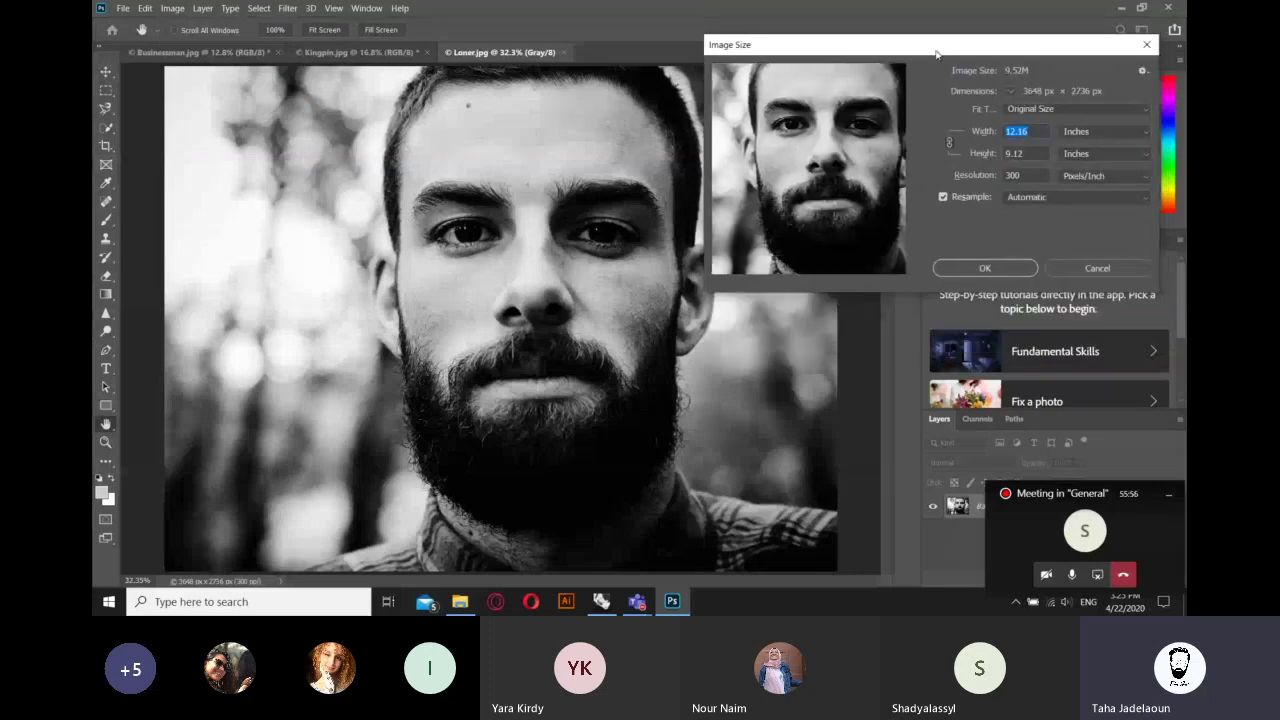
left_click_drag(900, 44, 917, 41)
left_click(1110, 128)
left_click(1118, 165)
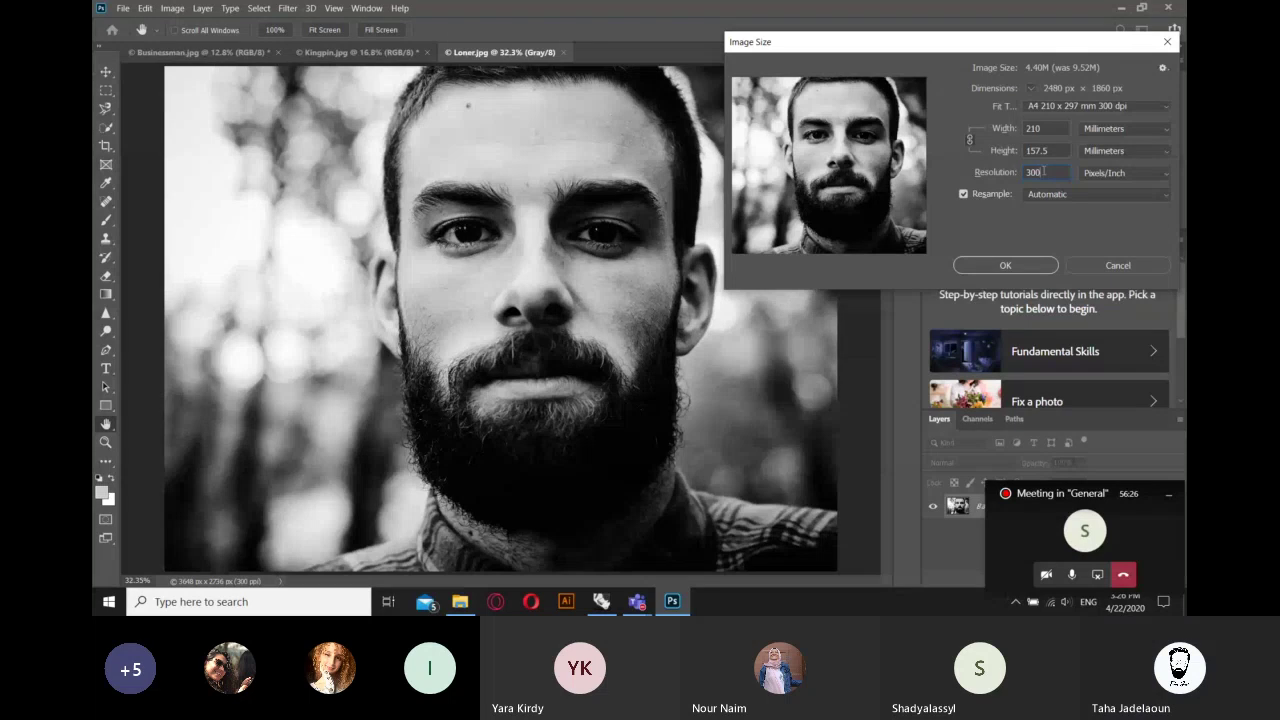
- Change the Image Size resolution from 300 to 72 pixels/inch, shrinking the portrait to 595 × 446 px
double_click(1043, 172)
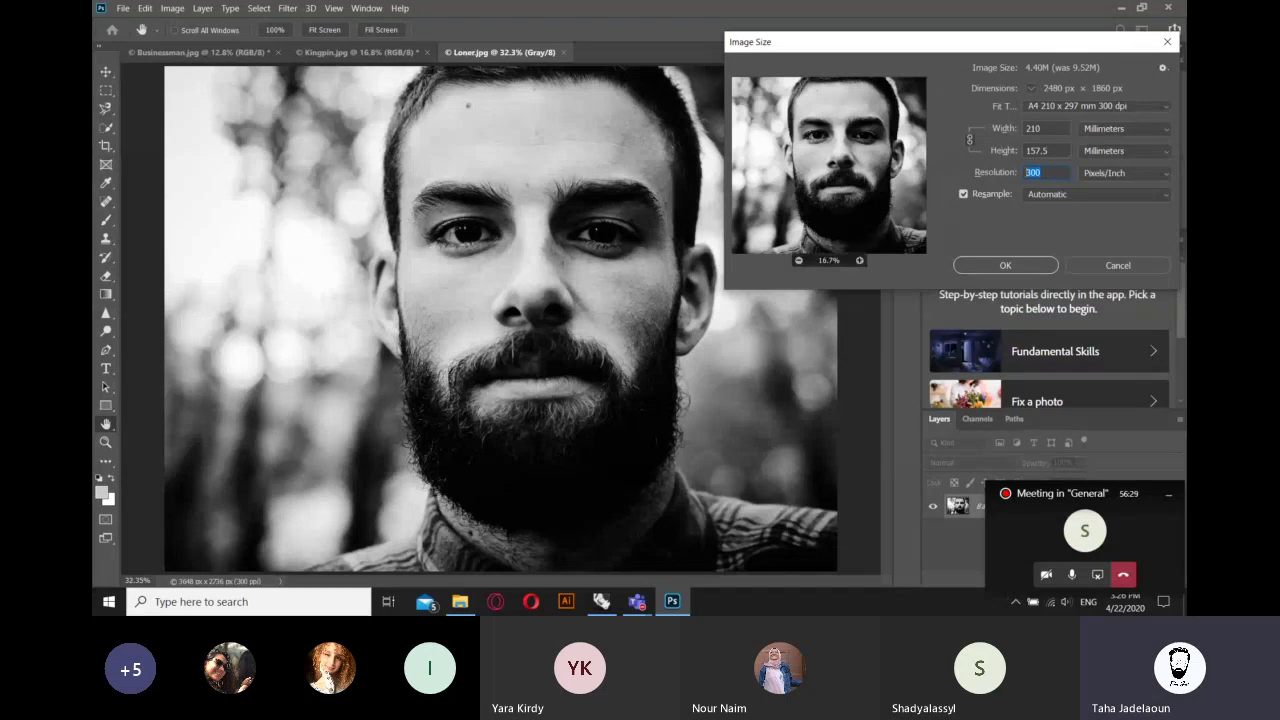
type("150")
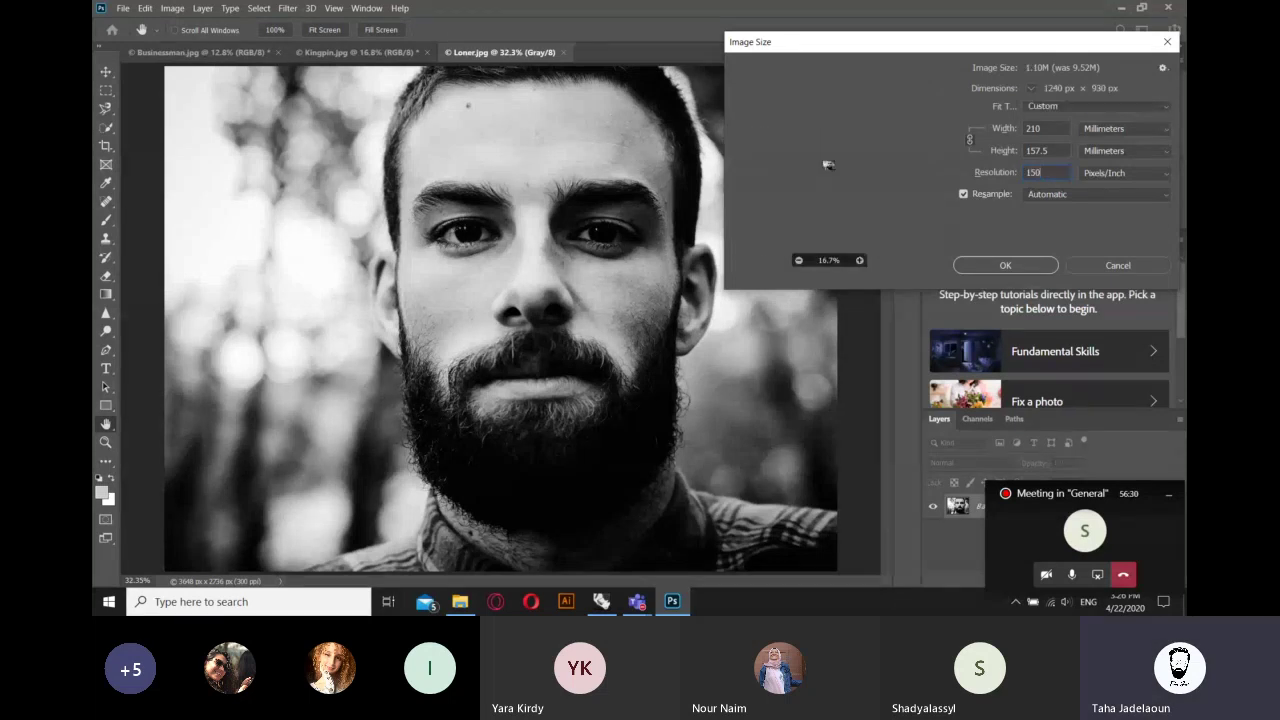
key("BackSpace")
key("BackSpace")
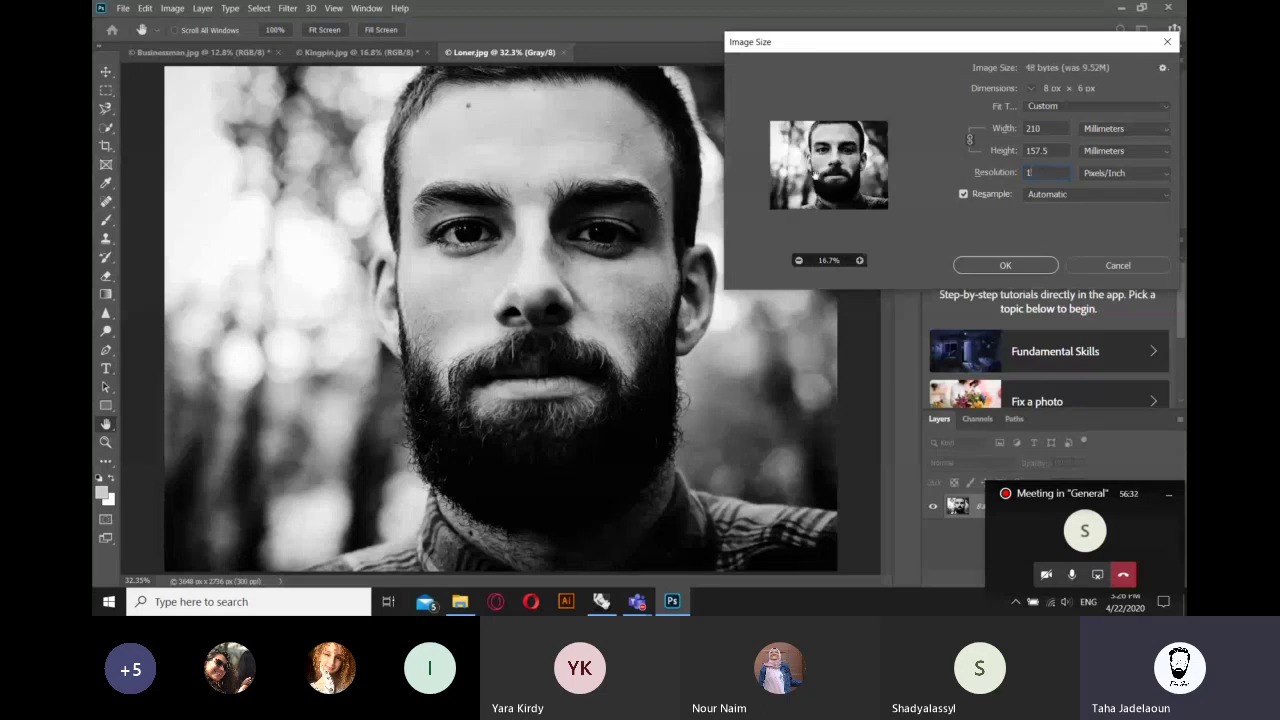
key("BackSpace")
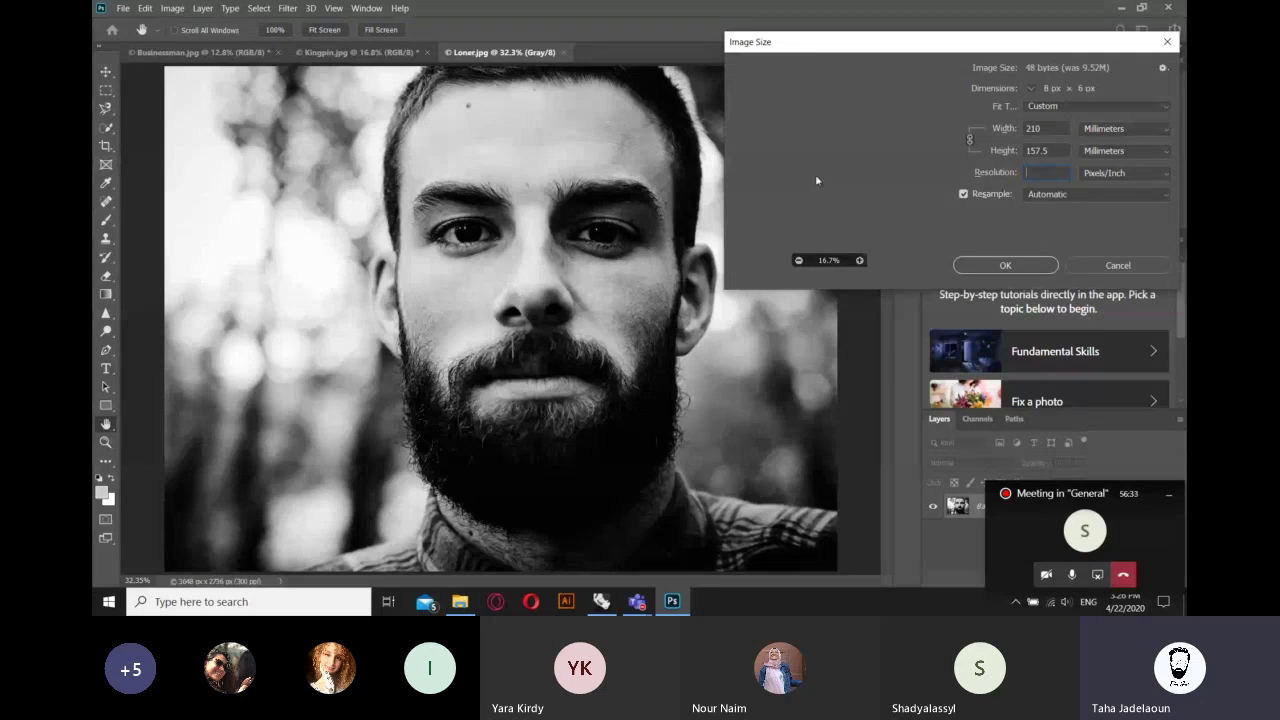
type("72")
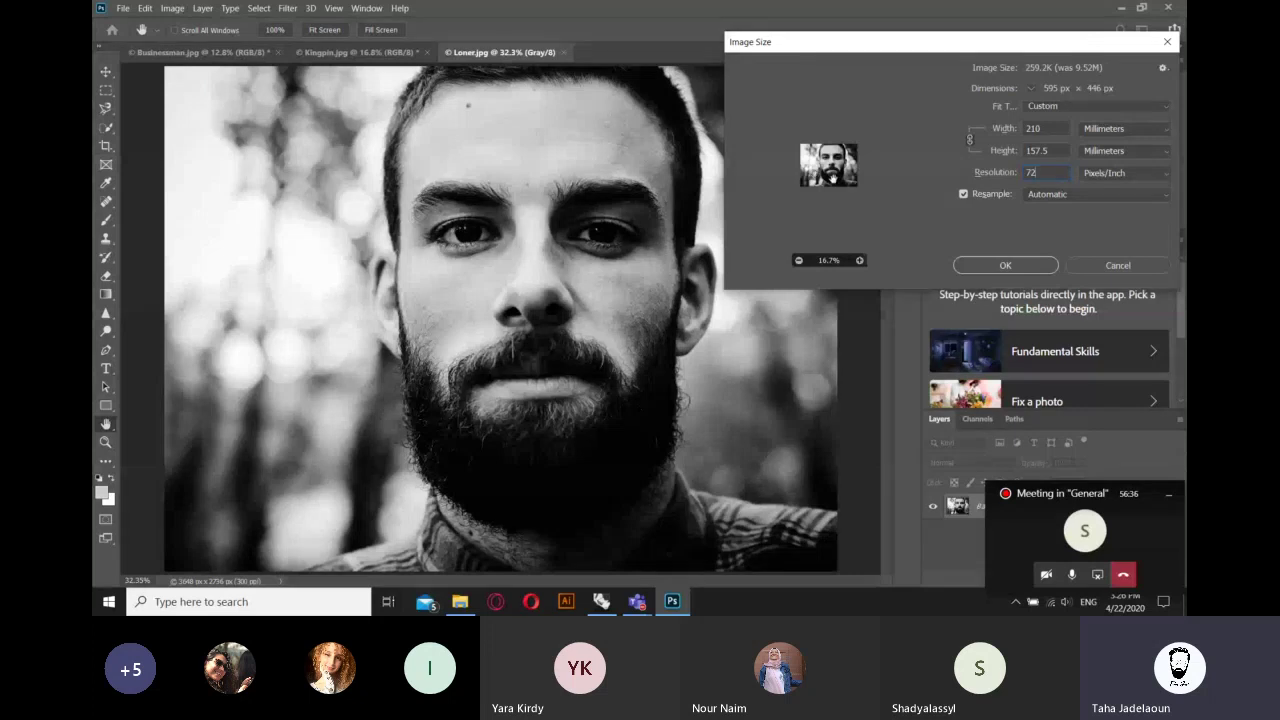
key("BackSpace")
key("BackSpace")
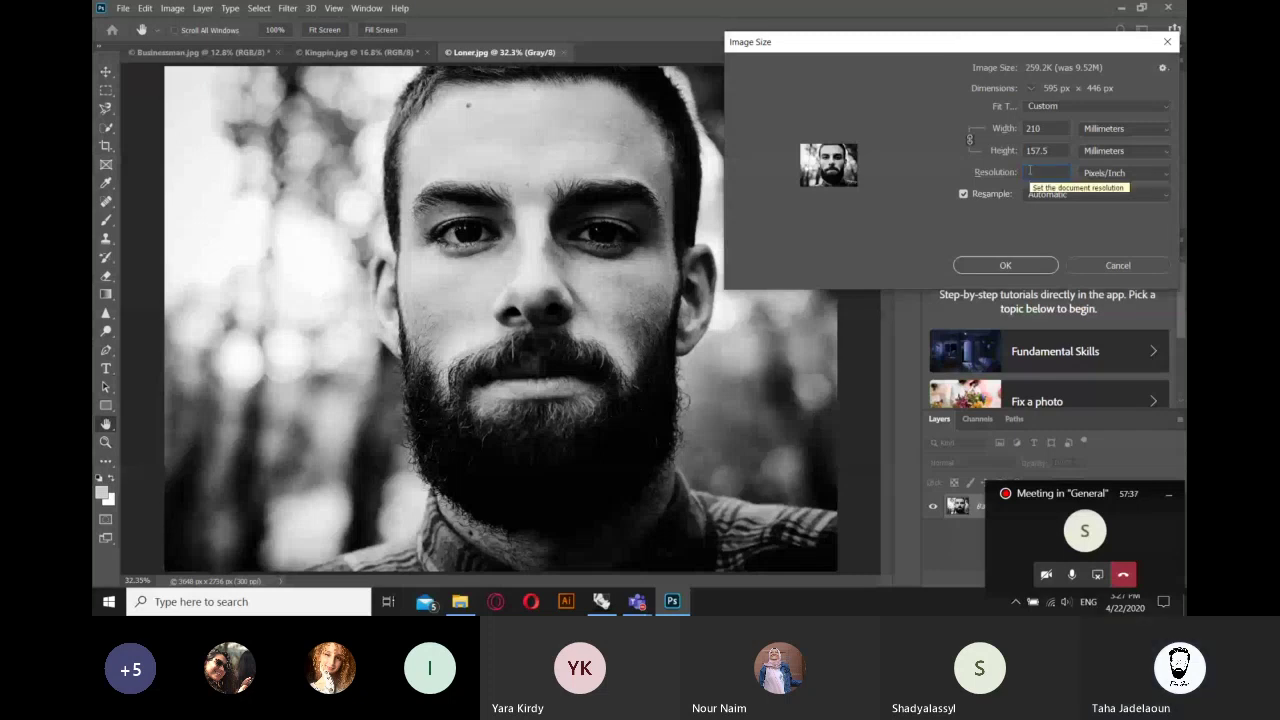
type("72")
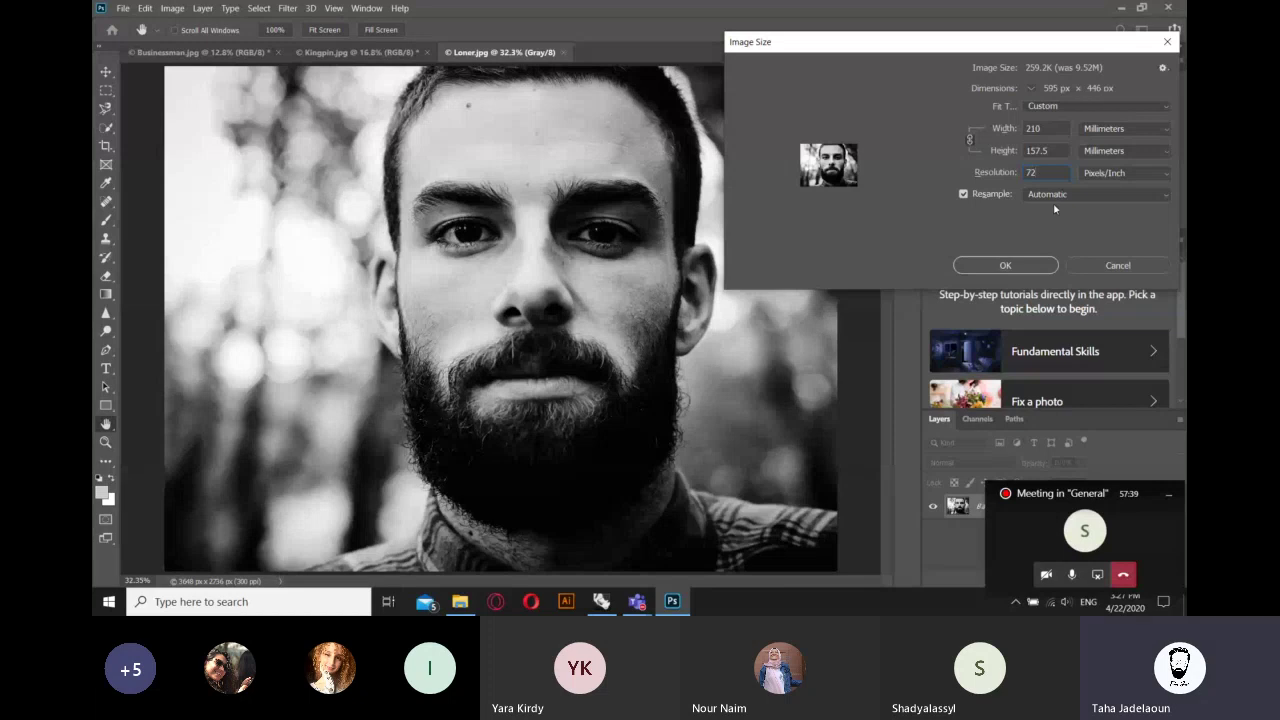
left_click(1005, 265)
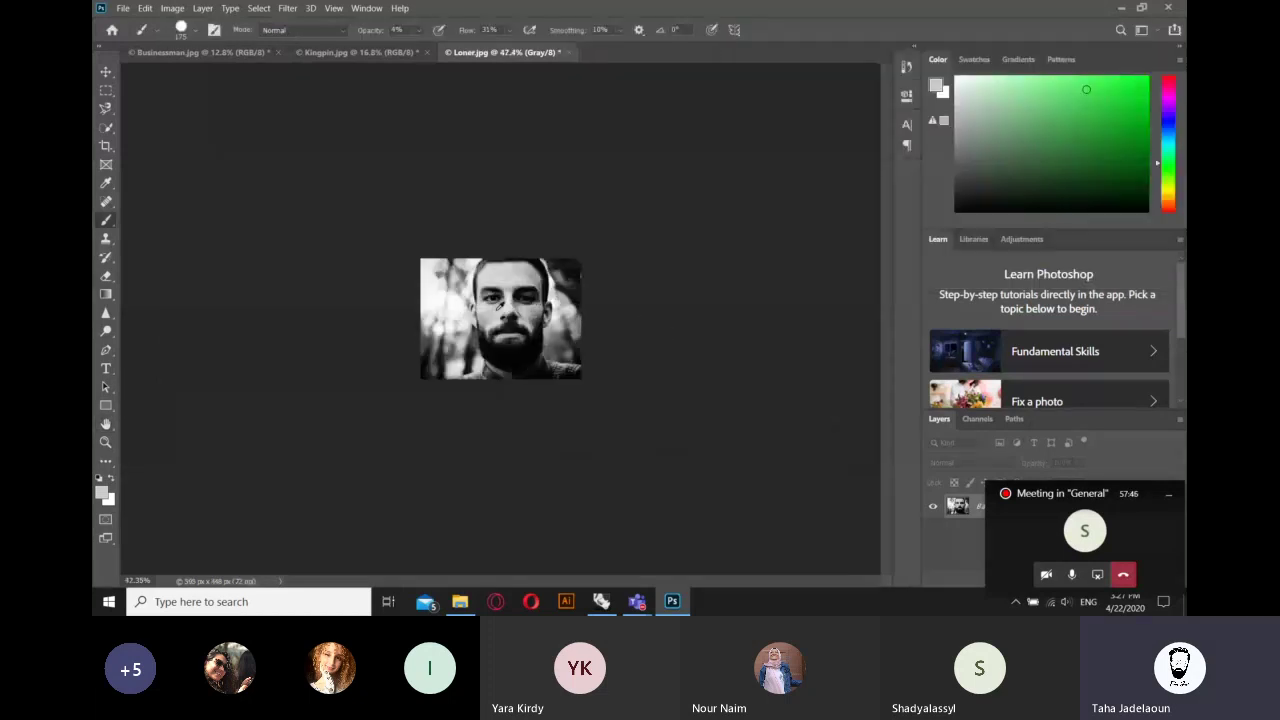
- Zoom in and out on the resized portrait, then fit the whole canvas on screen
scroll(469, 300, "up", 5)
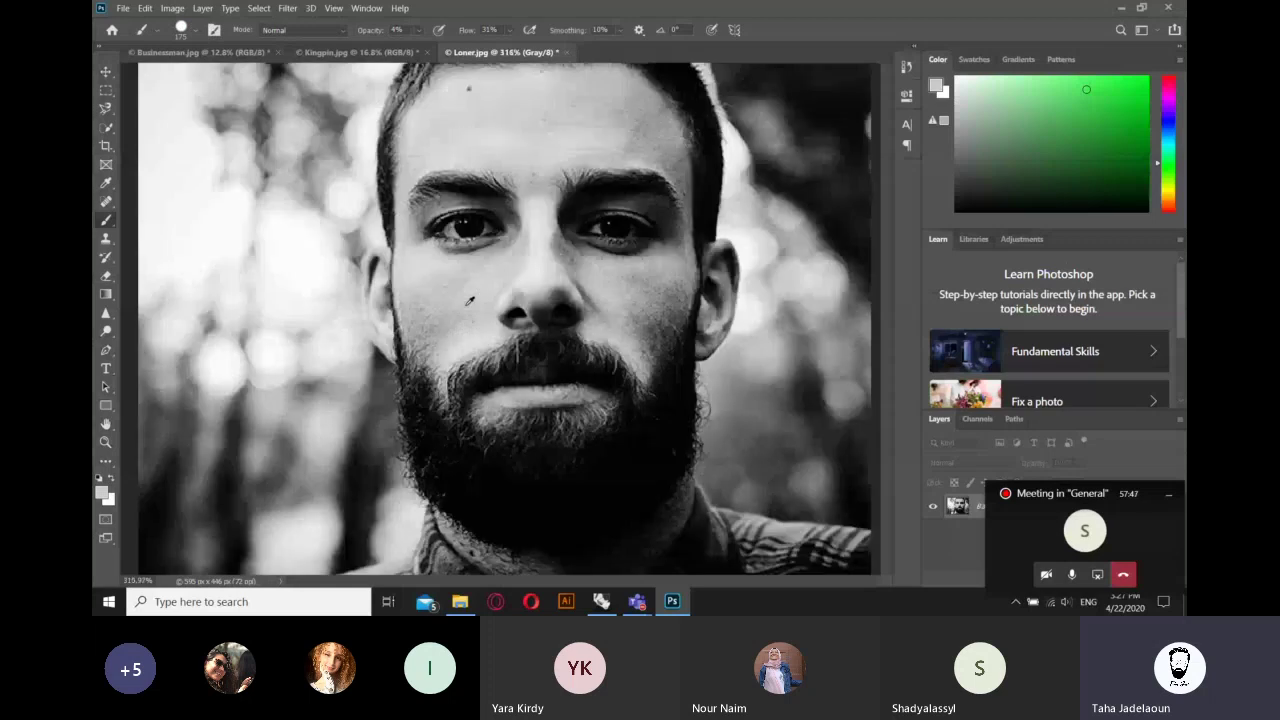
scroll(469, 300, "up", 1)
scroll(425, 310, "up", 10)
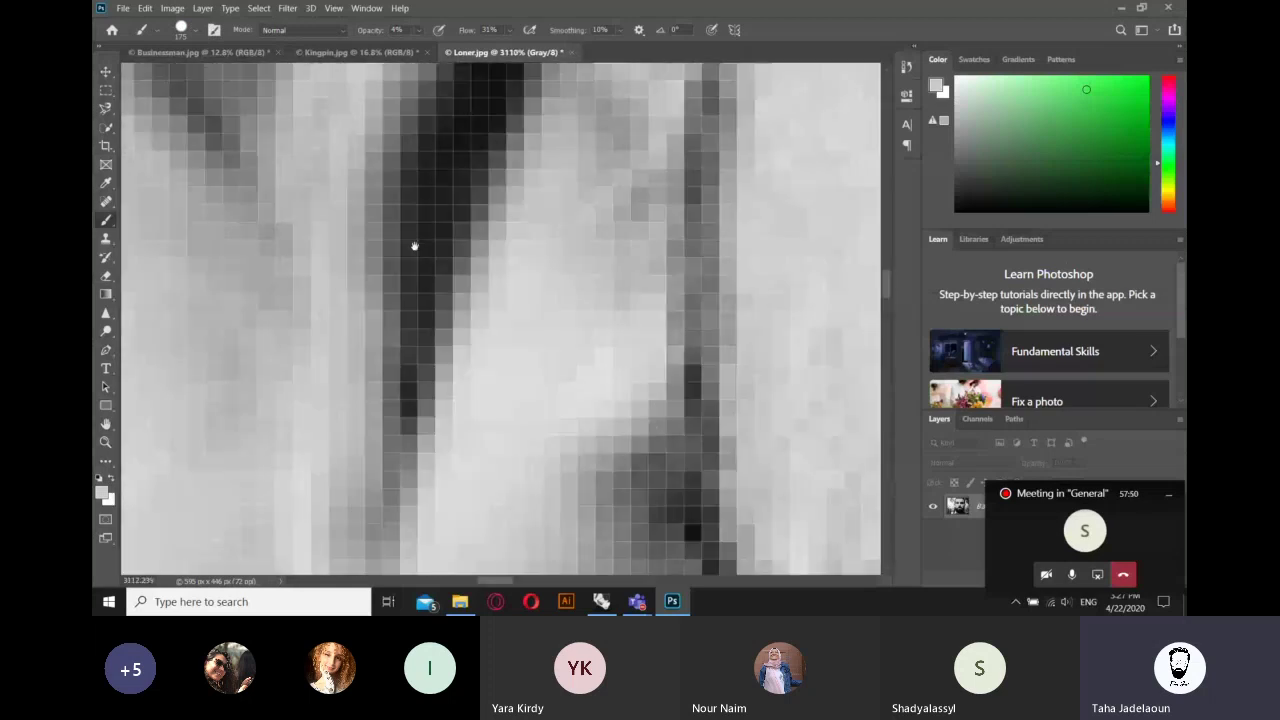
scroll(420, 255, "down", 1)
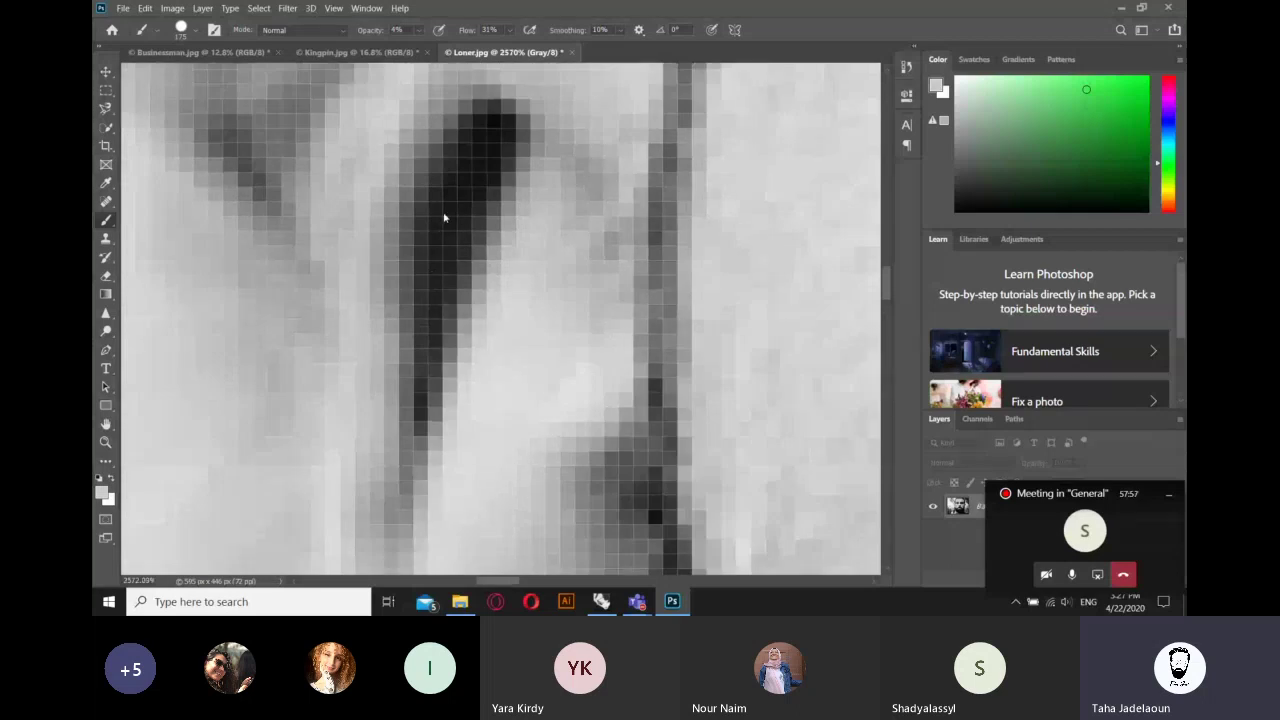
scroll(443, 205, "up", 3)
scroll(430, 206, "up", 3)
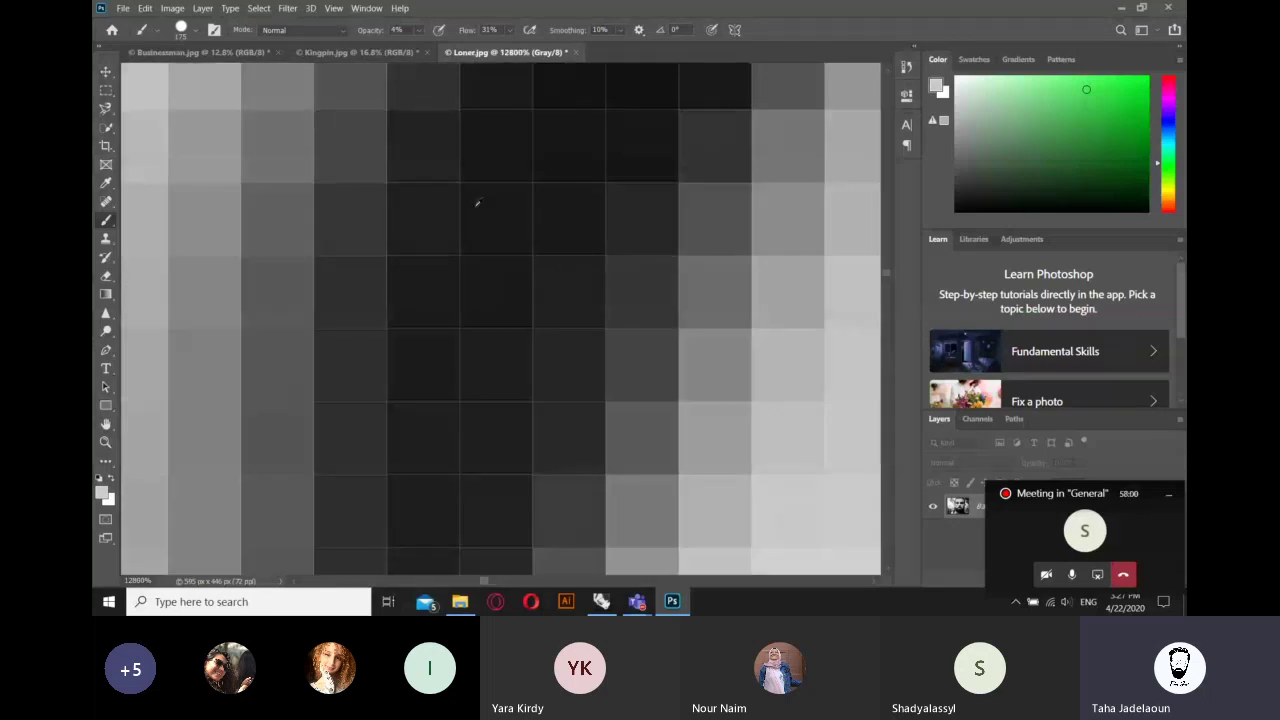
scroll(477, 203, "down", 1)
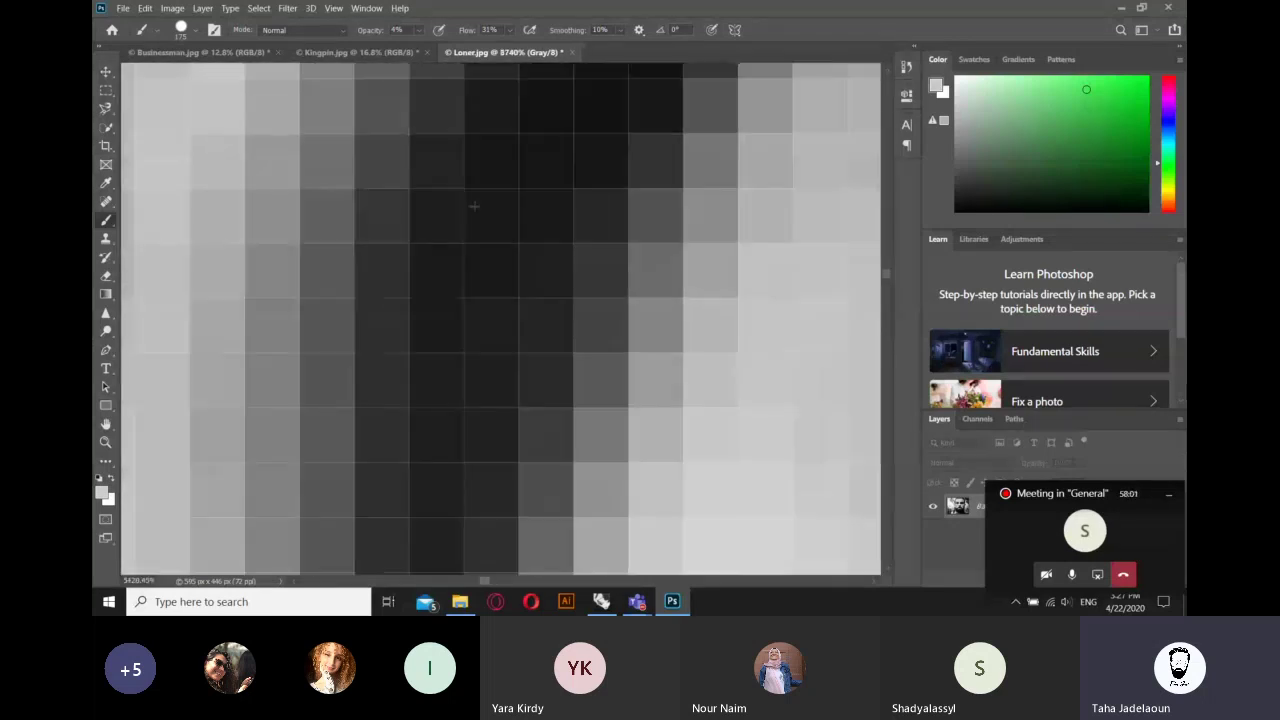
scroll(475, 205, "down", 2)
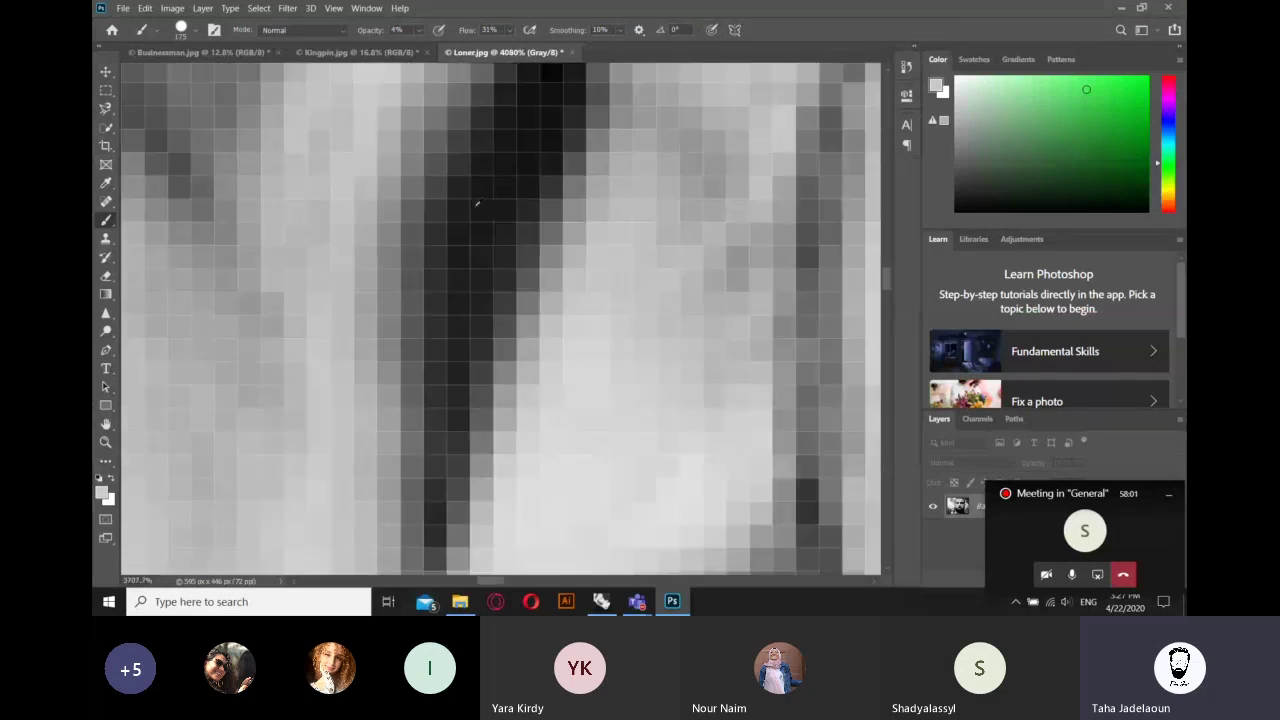
scroll(477, 203, "down", 3)
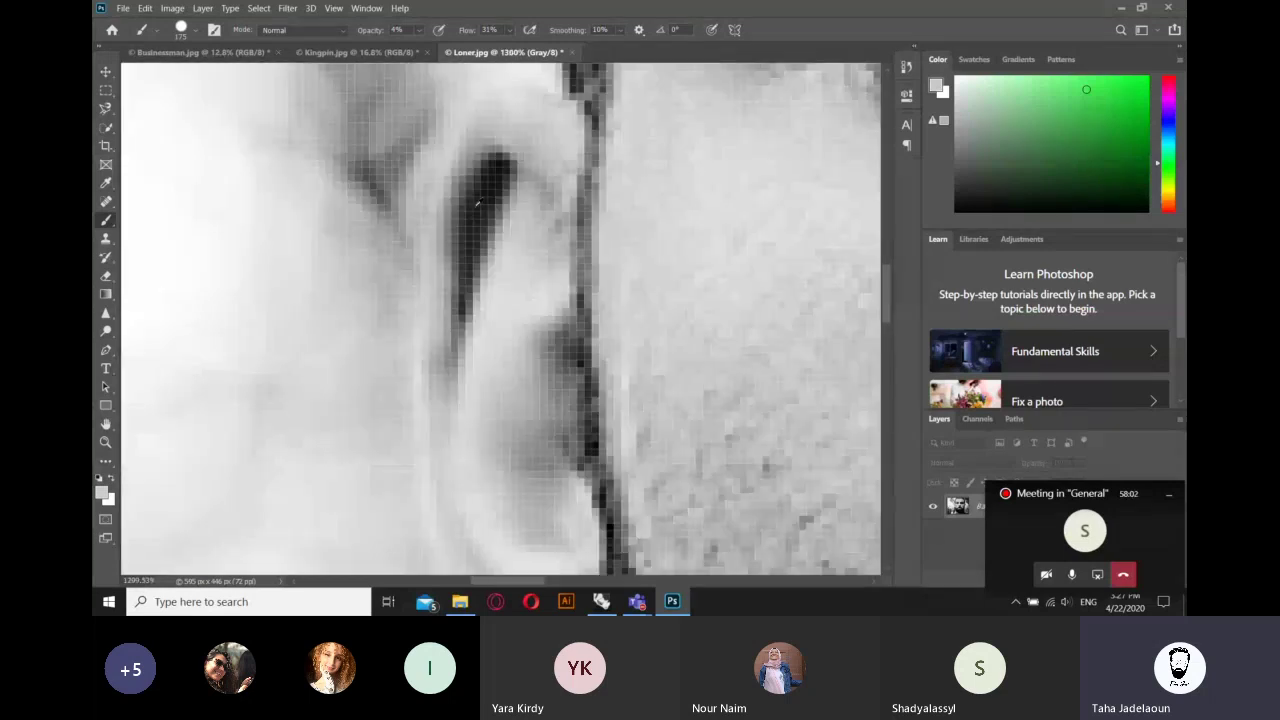
key("ctrl+0")
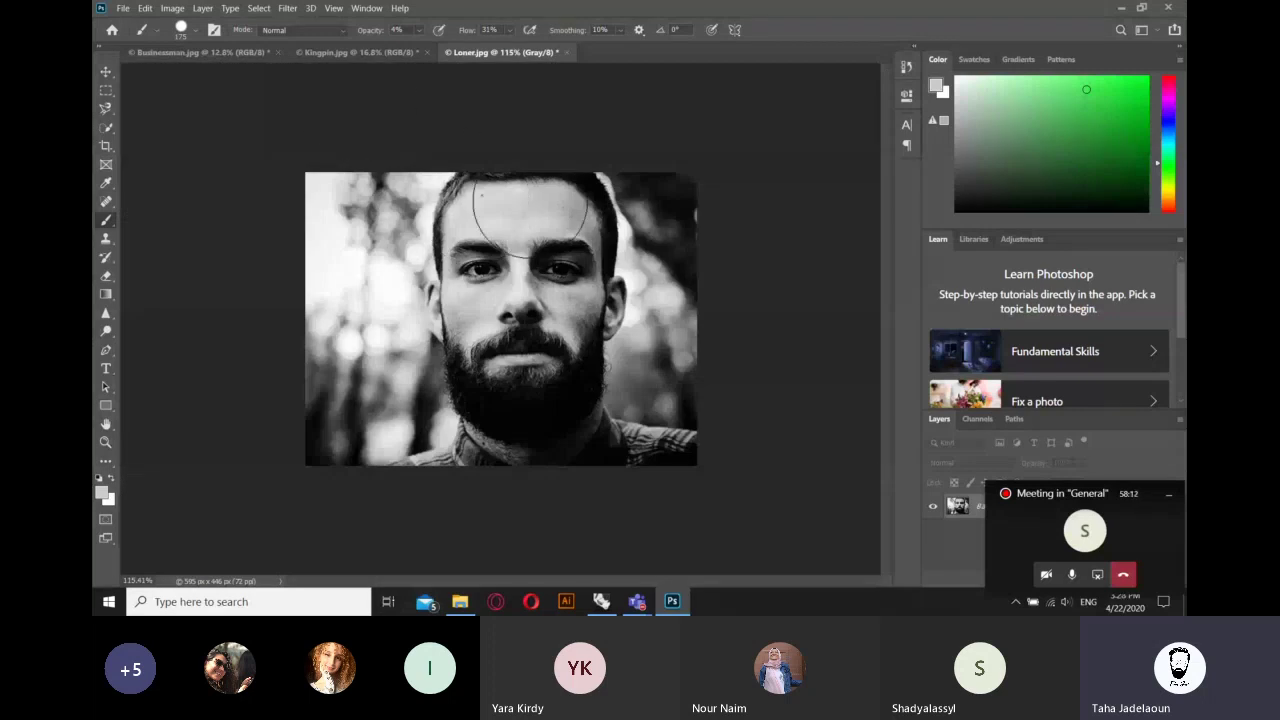
- Switch to the Move tool and glance at the Exercice Files folder before returning to the portrait
key("v")
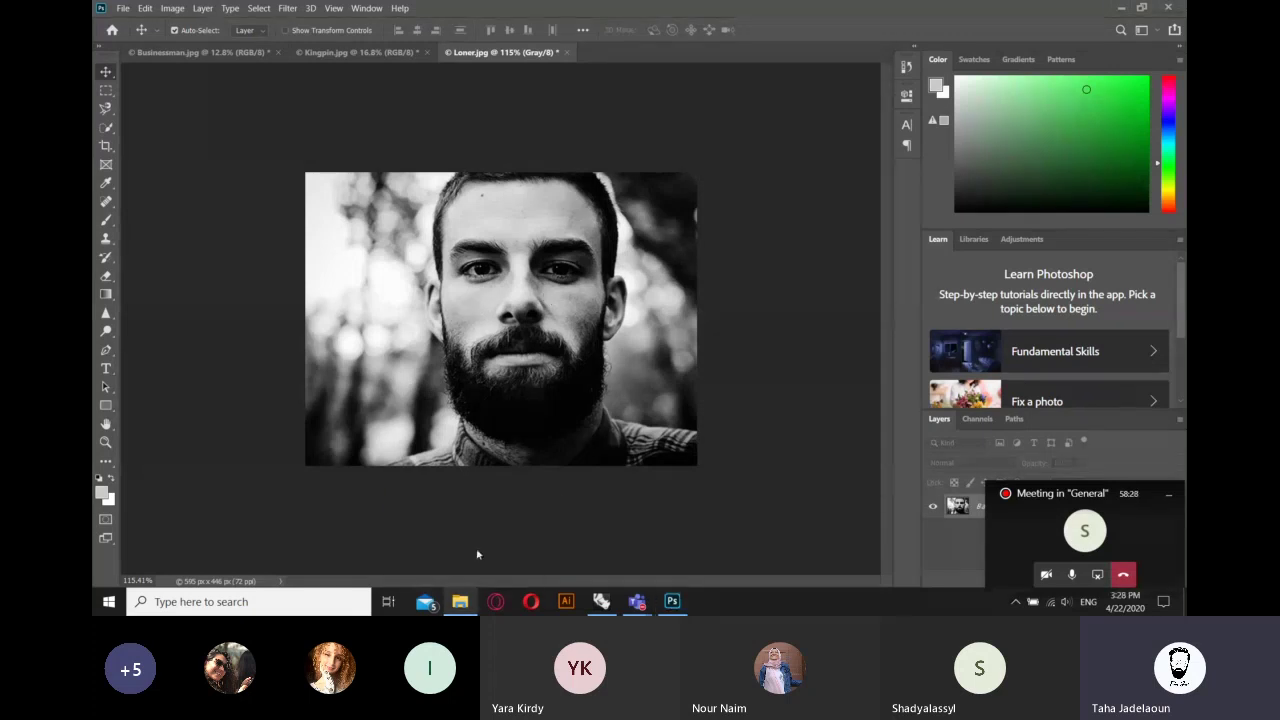
key("alt+Tab")
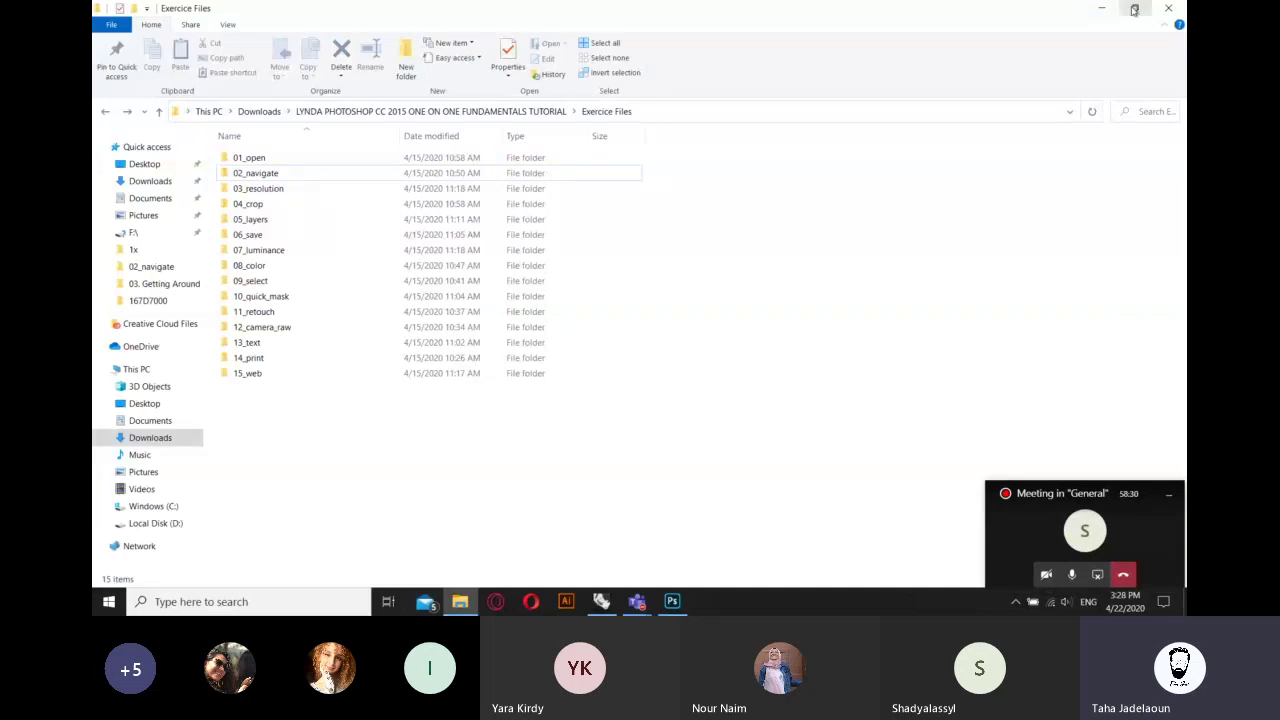
key("alt+Tab")
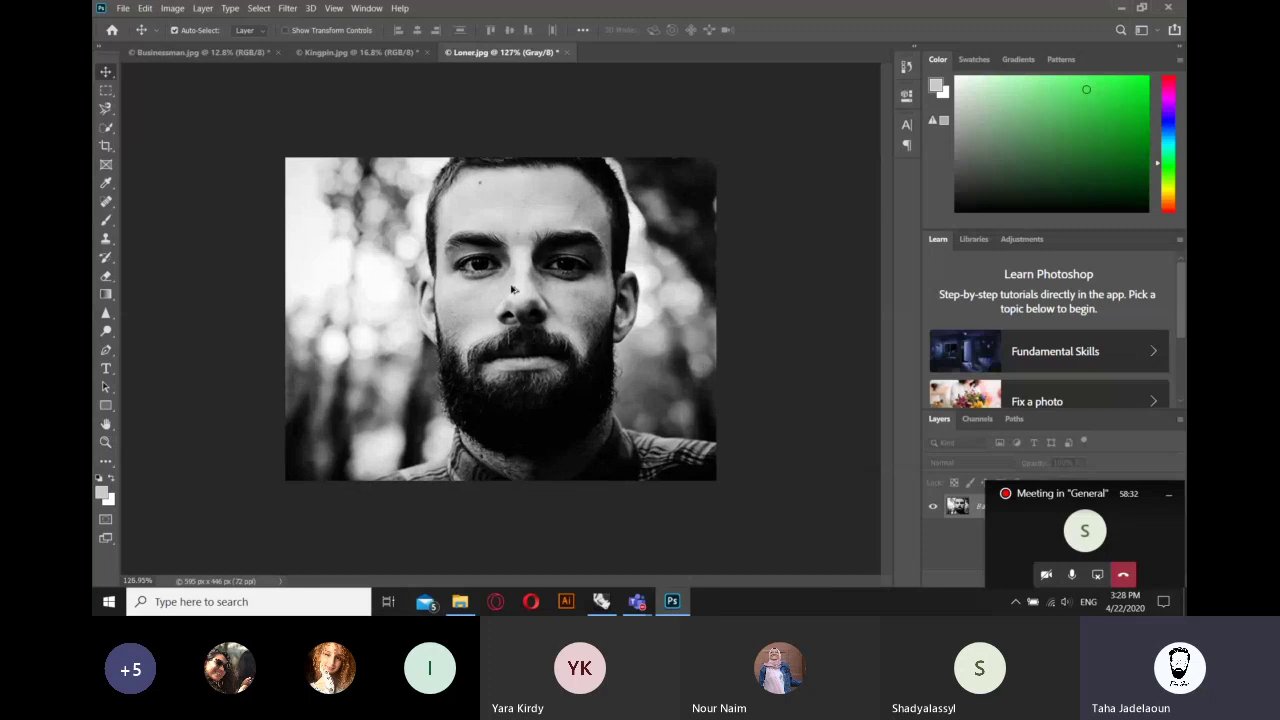
scroll(511, 289, "up", 1)
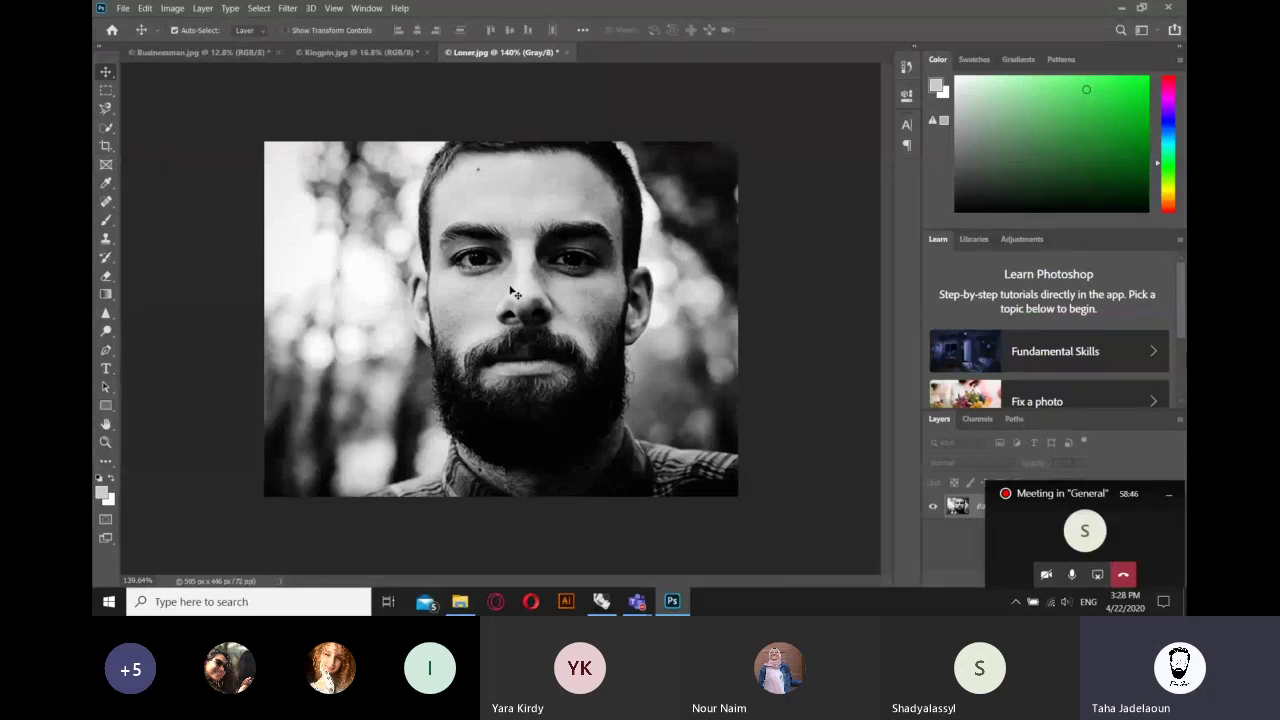
- Open the Save As dialog, then reposition and maximize it
key("ctrl+shift+s")
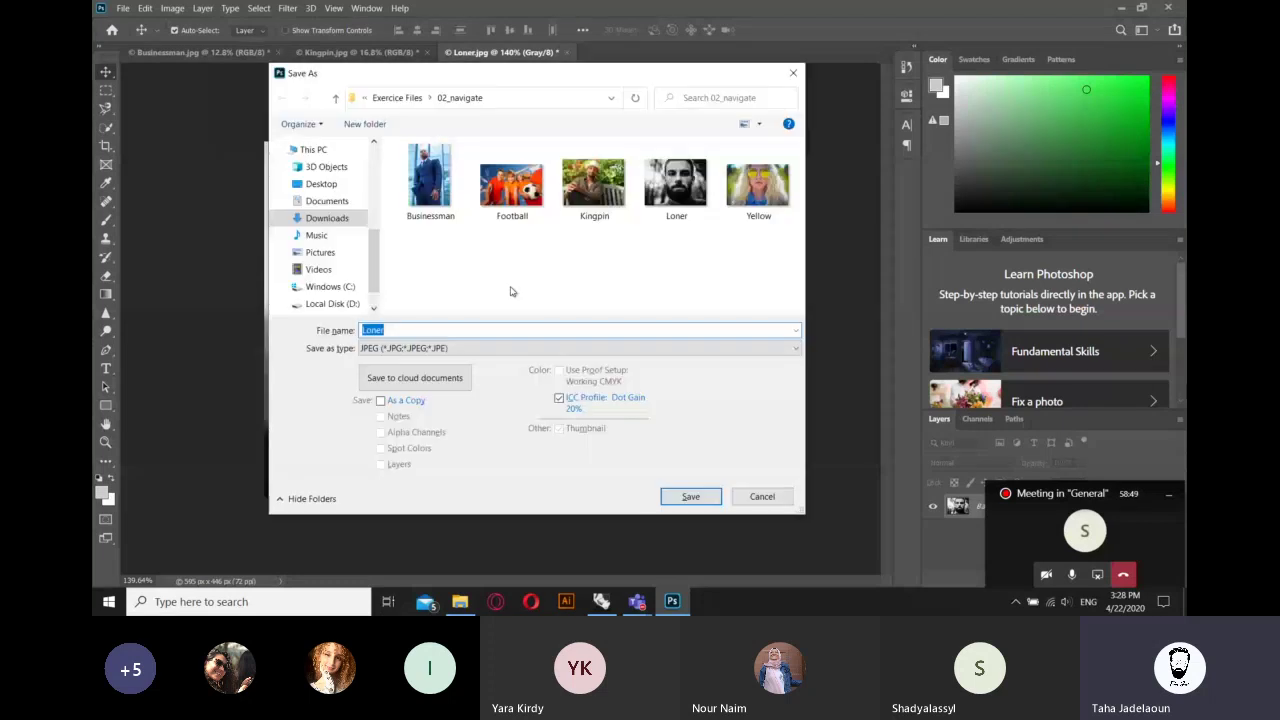
mouse_move(750, 83)
left_mouse_down()
mouse_move(743, 173)
mouse_move(746, 161)
left_mouse_up()
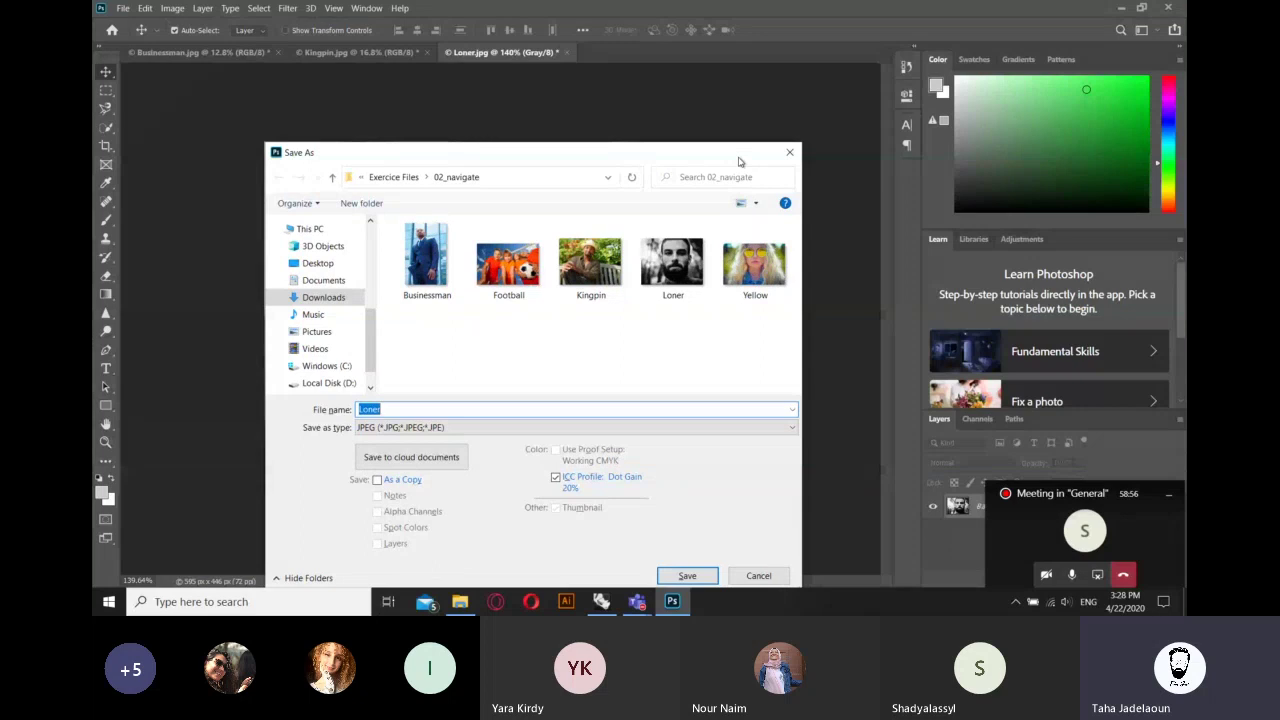
left_click_drag(739, 161, 742, 165)
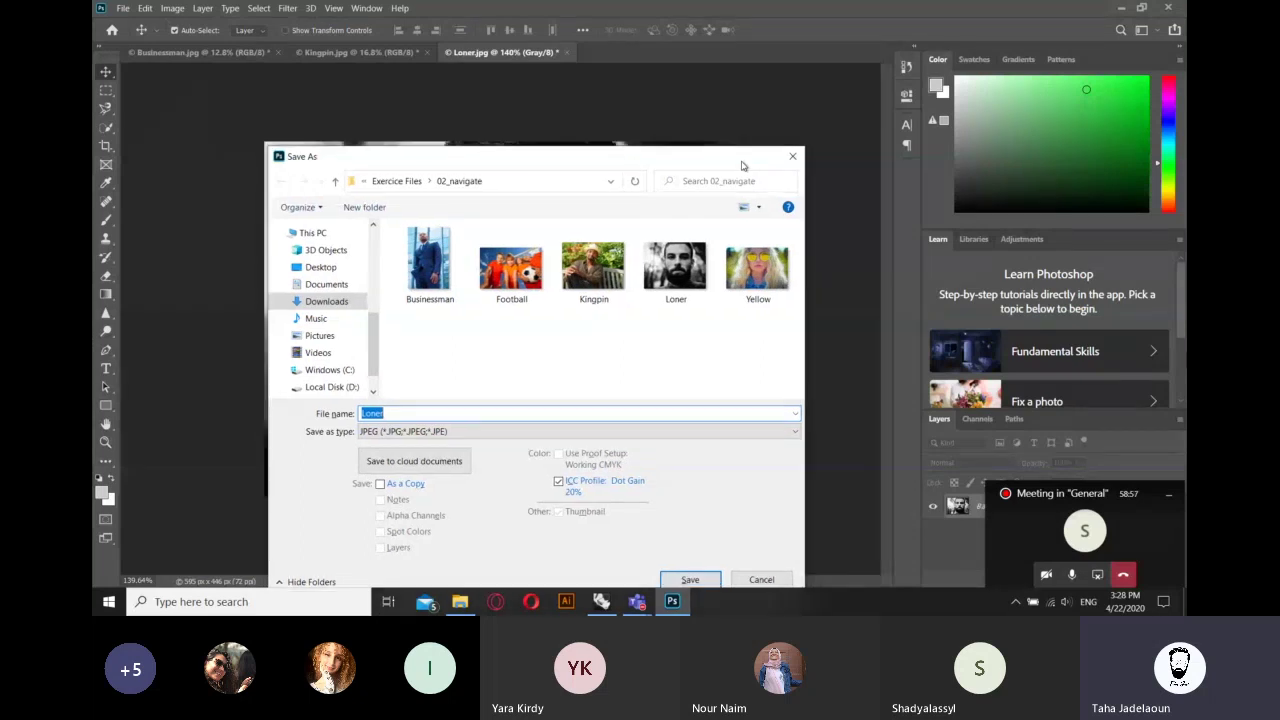
double_click(742, 165)
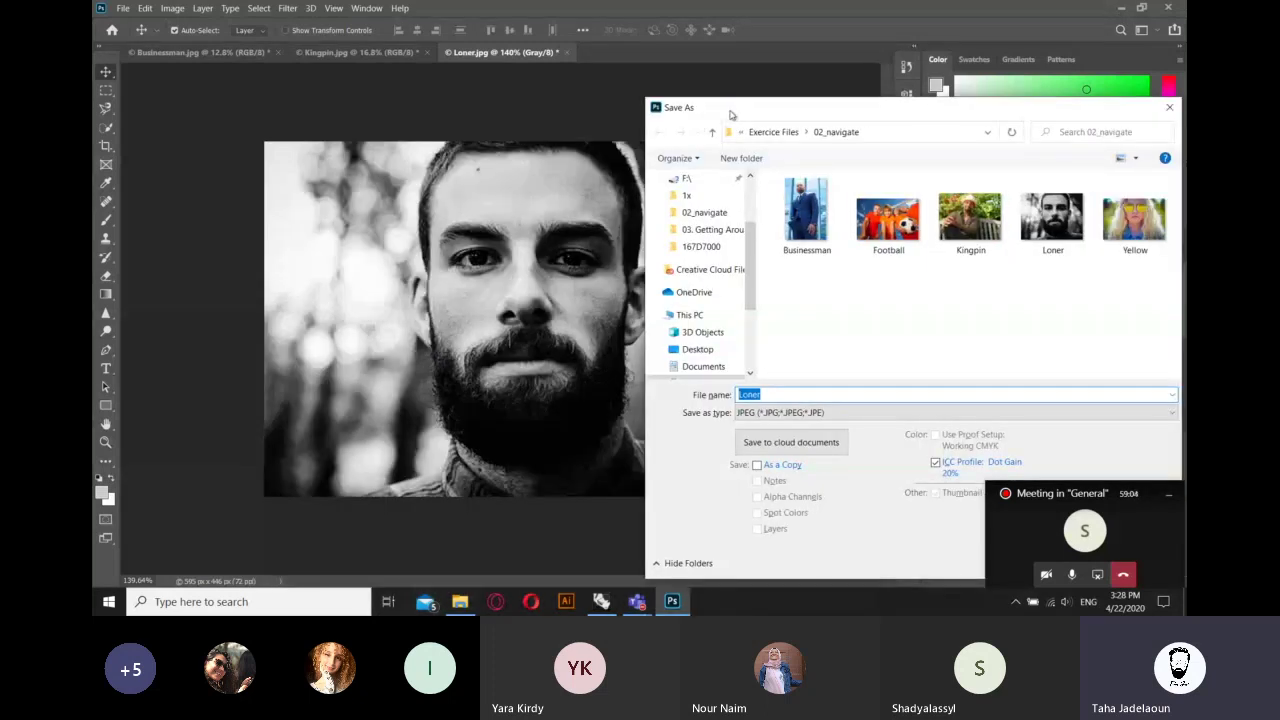
mouse_move(730, 115)
left_mouse_down()
mouse_move(826, 119)
mouse_move(648, 87)
left_mouse_up()
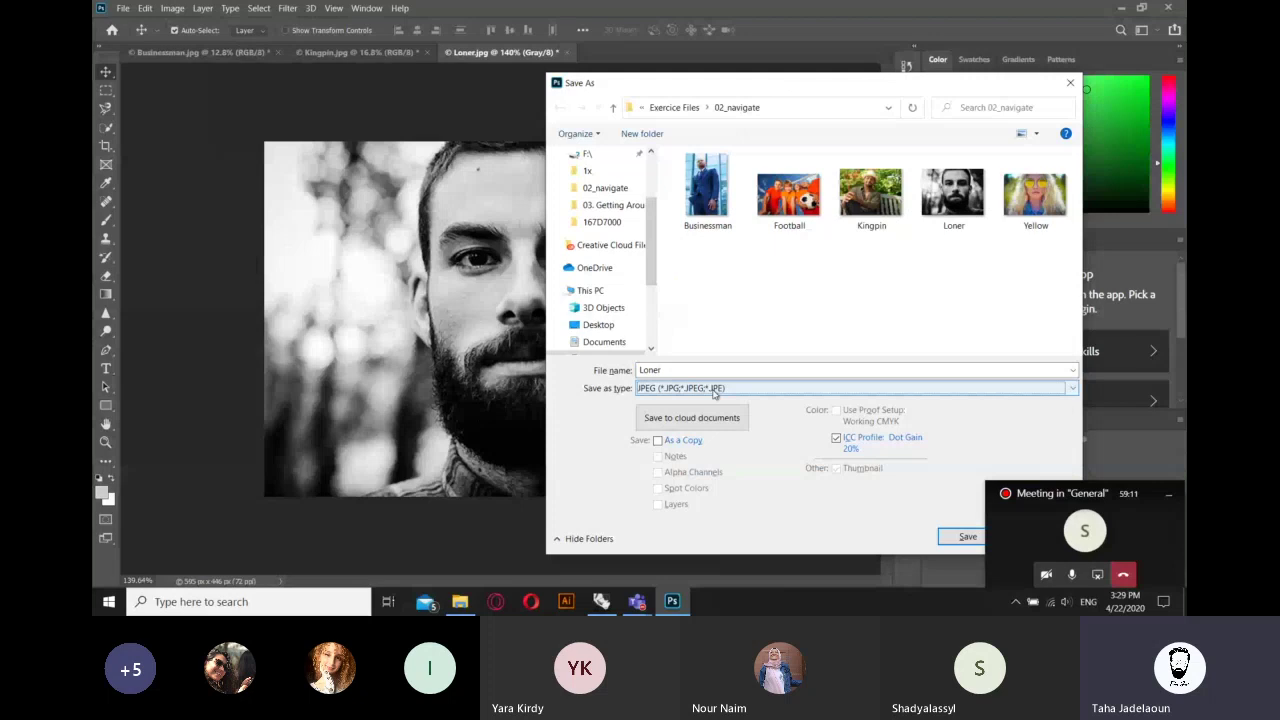
- Browse the save formats, trying Photoshop then PNG, and close the dialog without saving
left_click(714, 391)
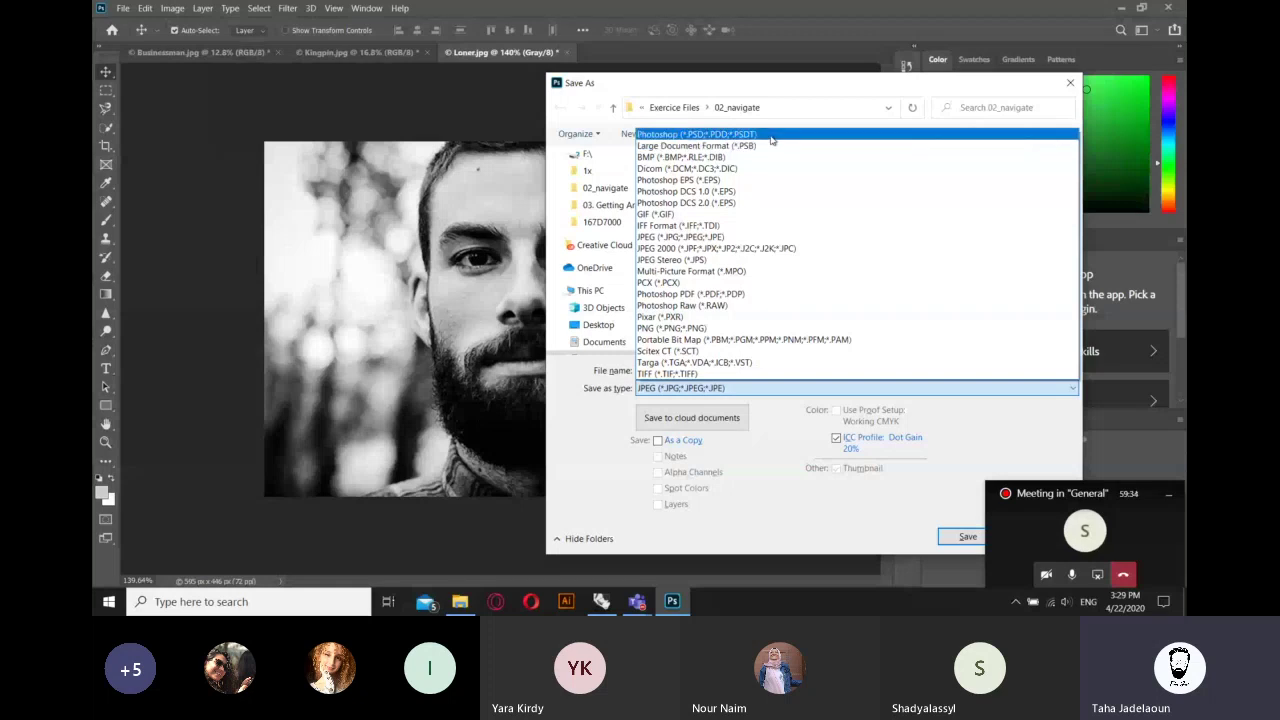
left_click(771, 140)
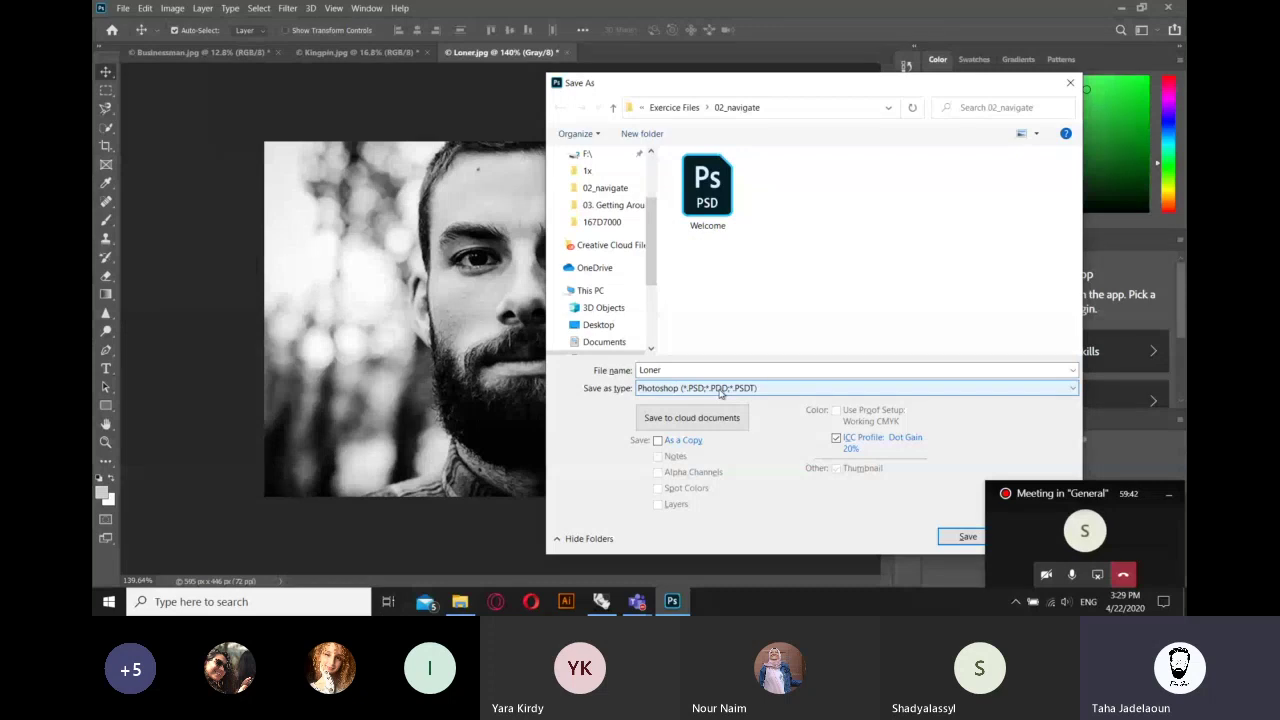
left_click(720, 390)
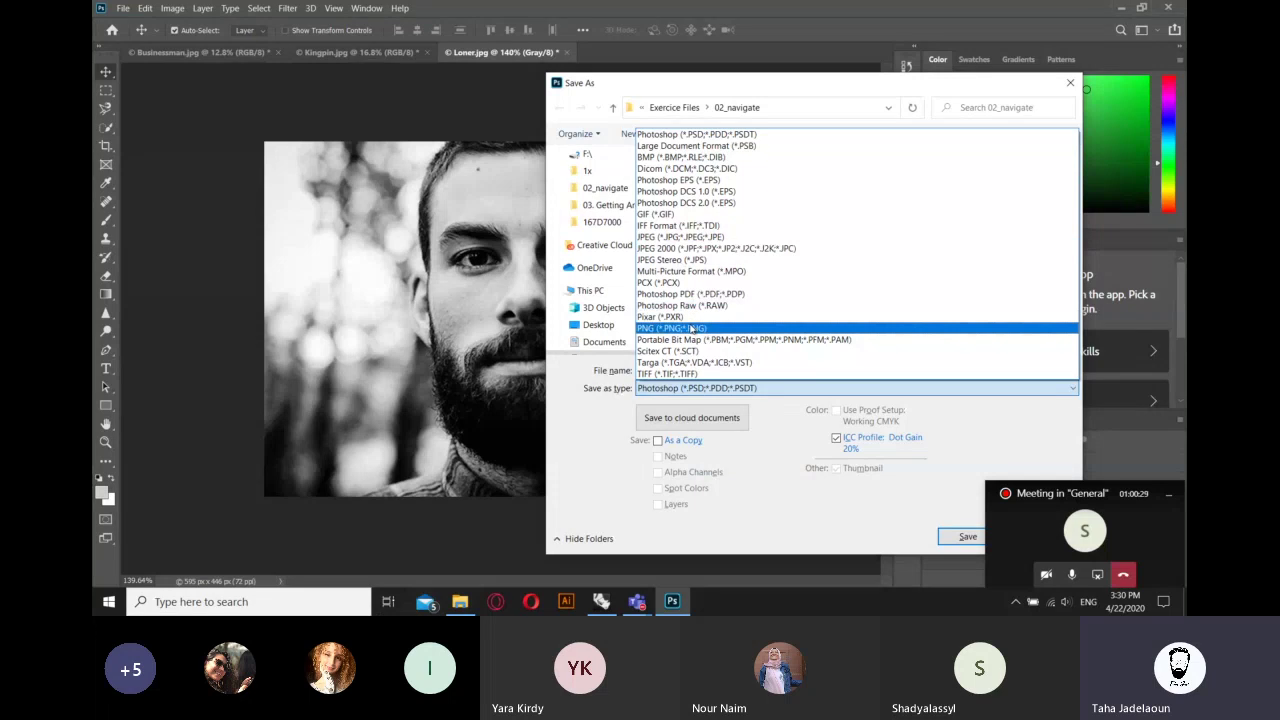
left_click(690, 328)
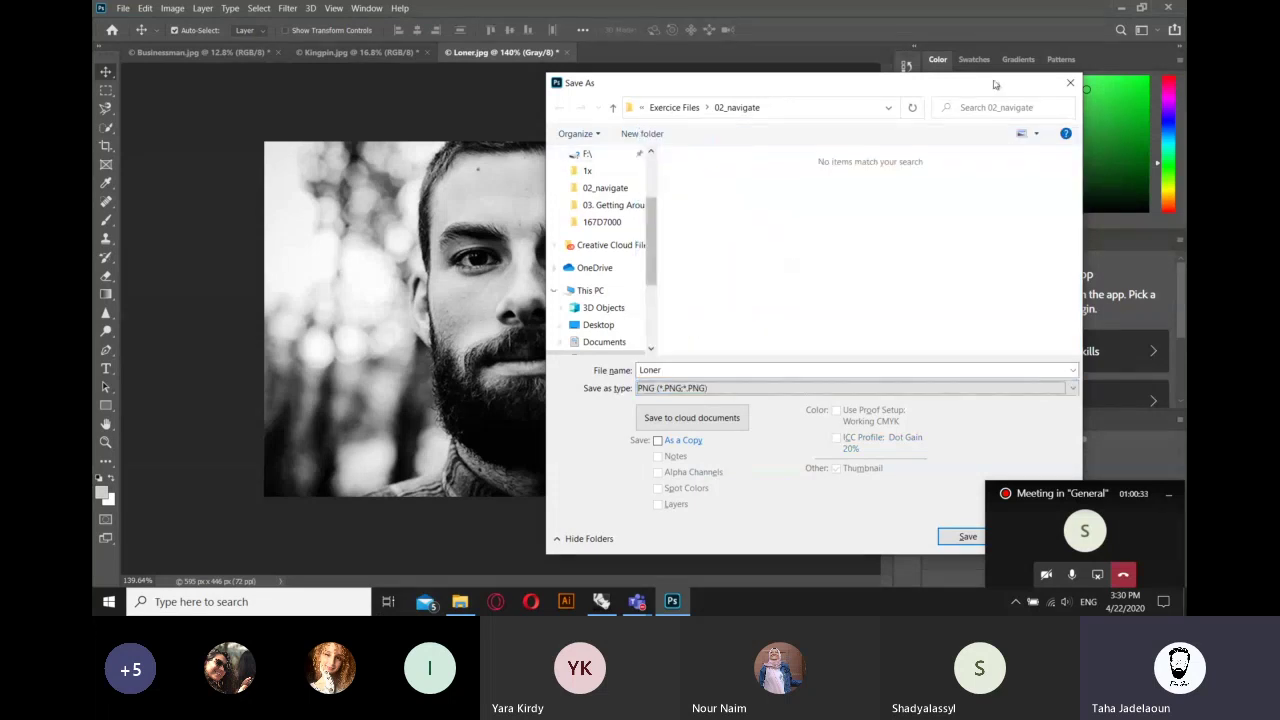
left_click(1069, 84)
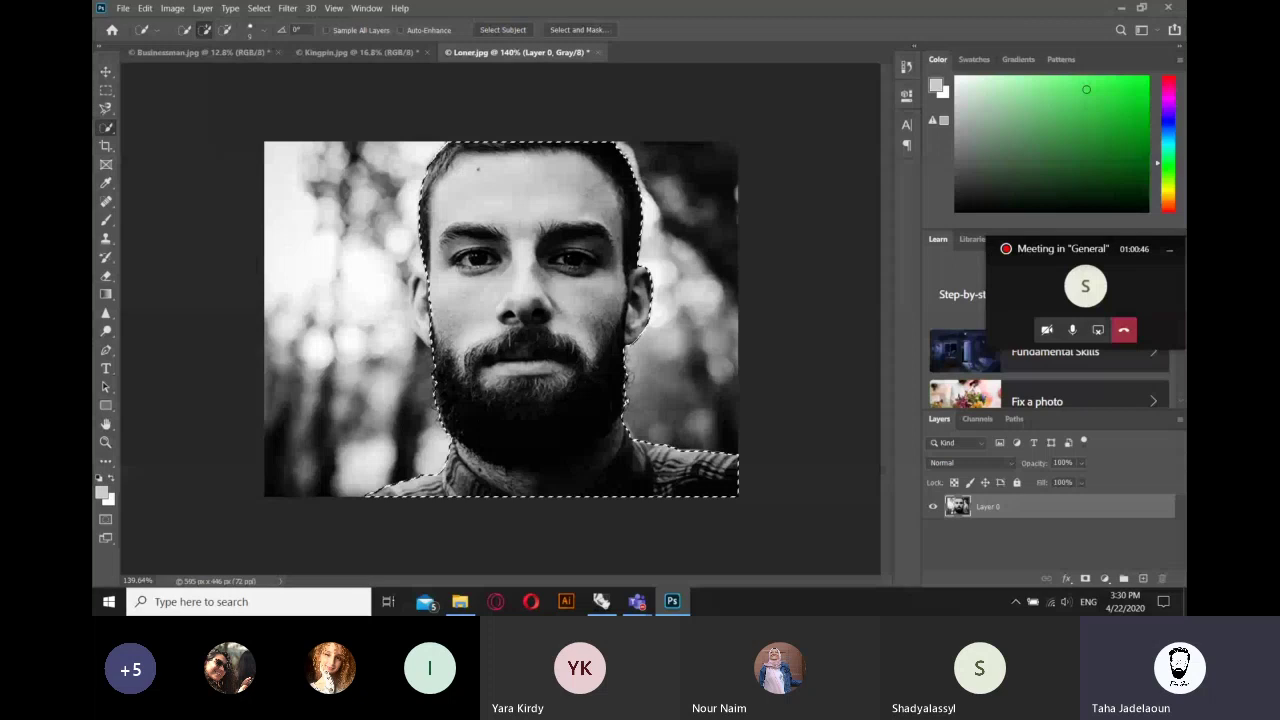
- Extend the Quick Selection across the left side of the photo
left_click_drag(330, 320, 404, 305)
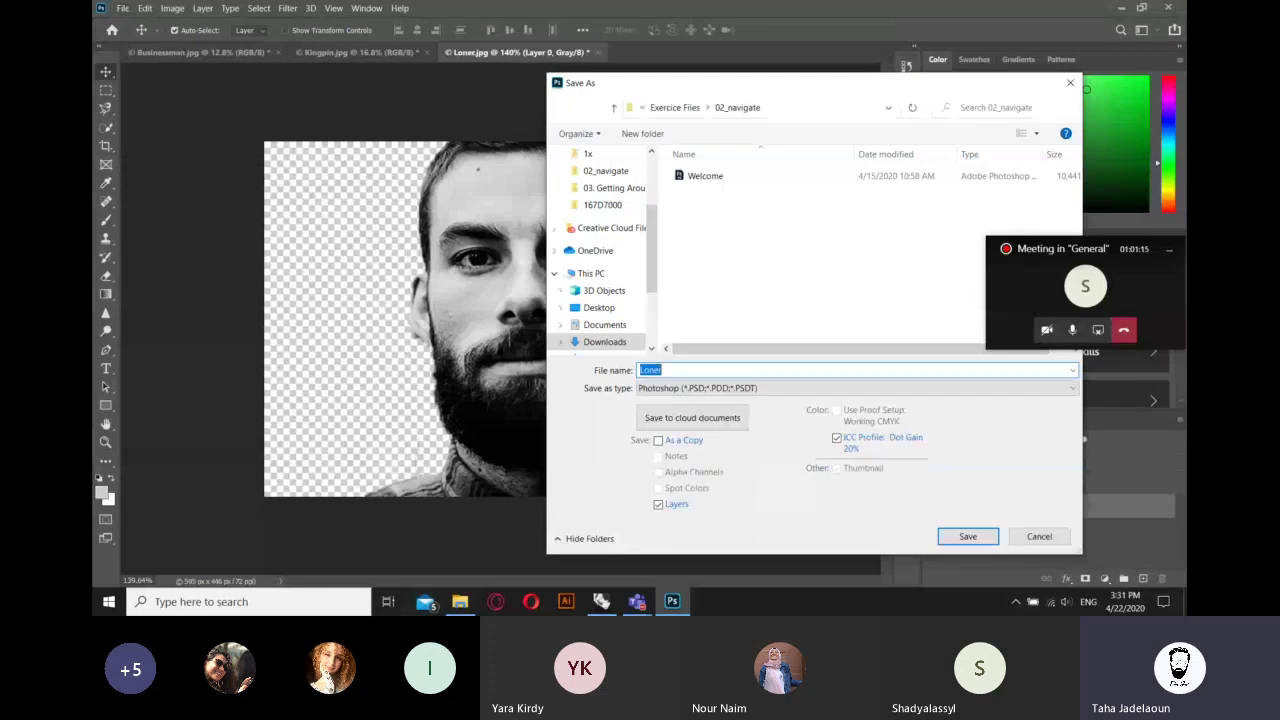
- Save the cut-out portrait as a PNG, accepting the default PNG options
left_click(850, 388)
left_click(700, 312)
left_click(955, 537)
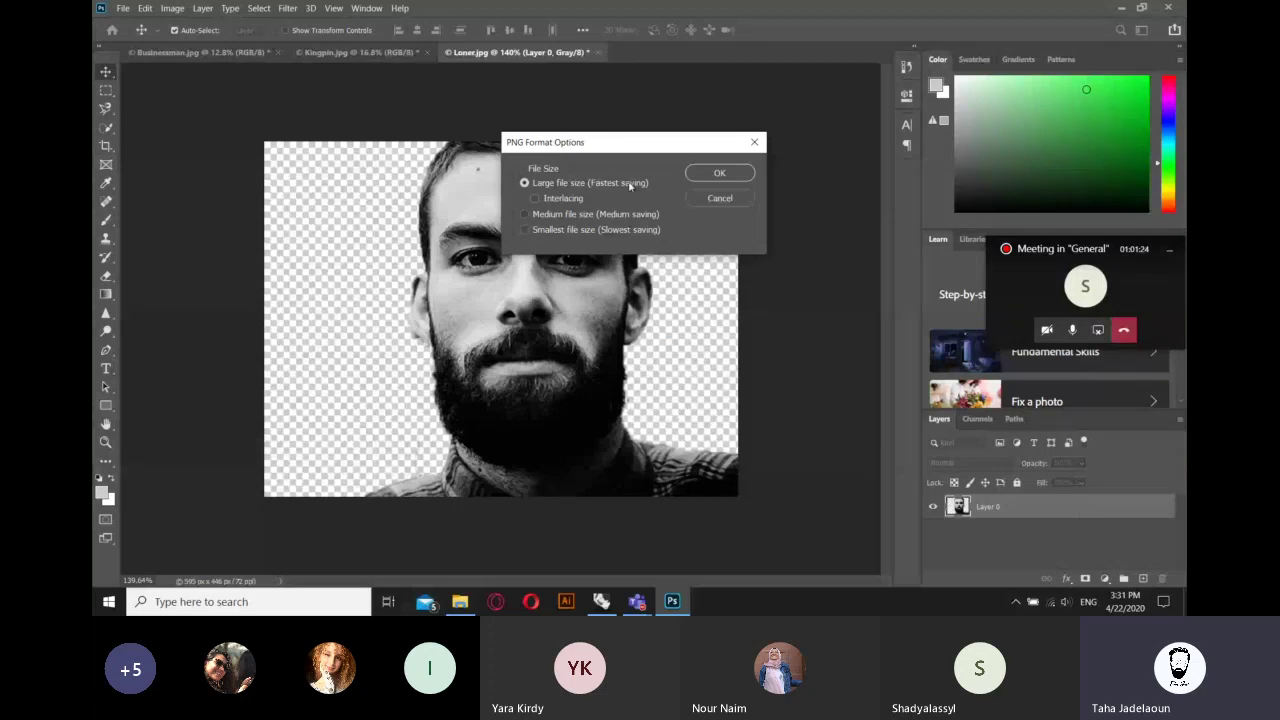
left_click(719, 173)
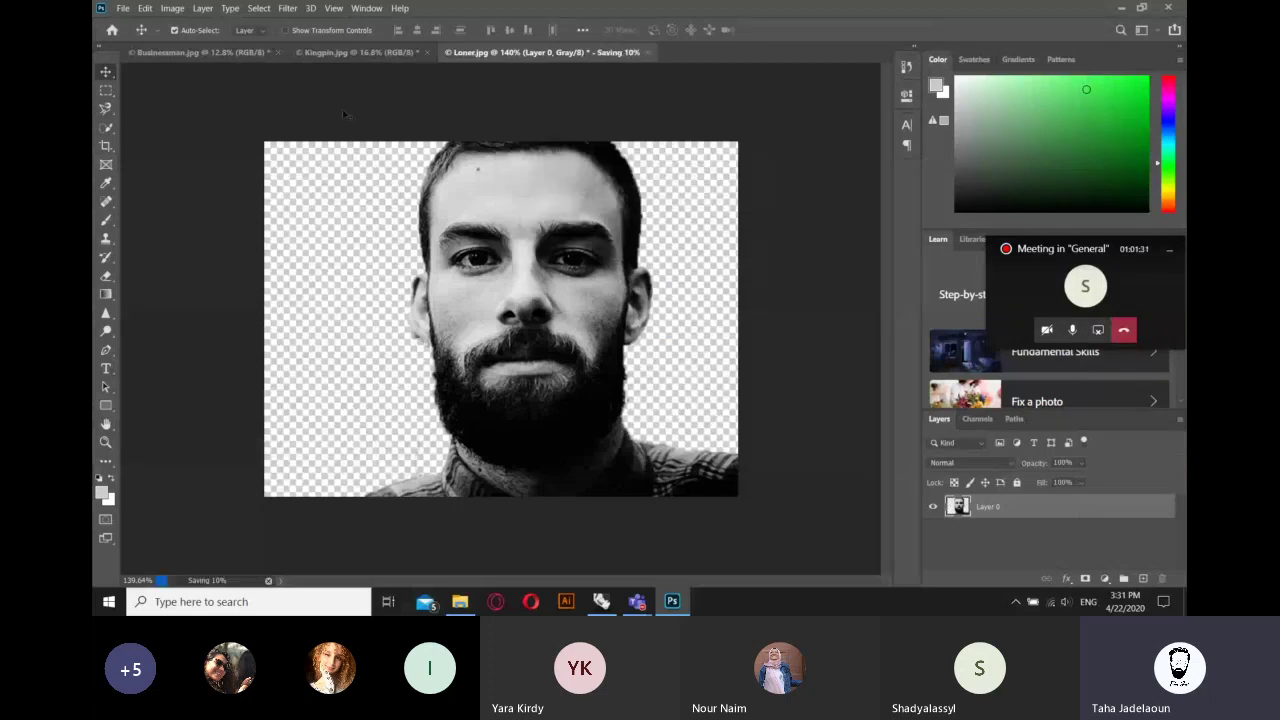
- Save another copy as a JPEG named Loner 3
left_click(122, 8)
left_click(186, 172)
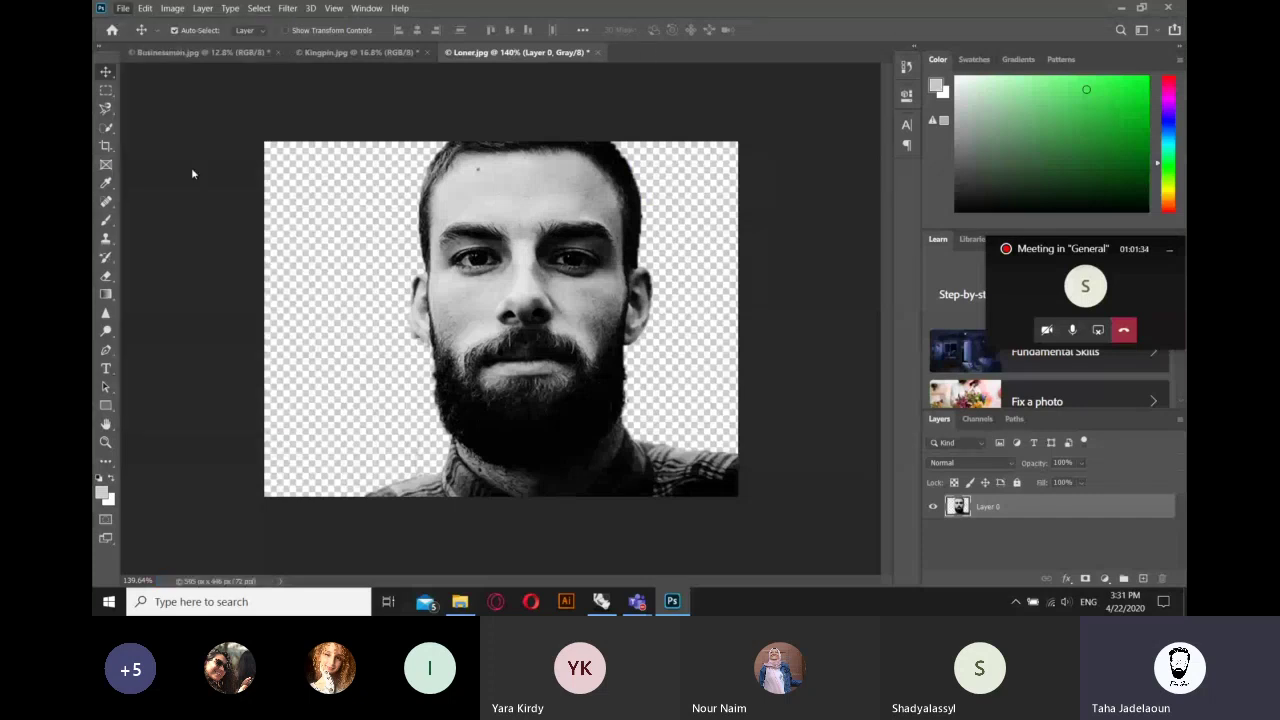
left_click(760, 388)
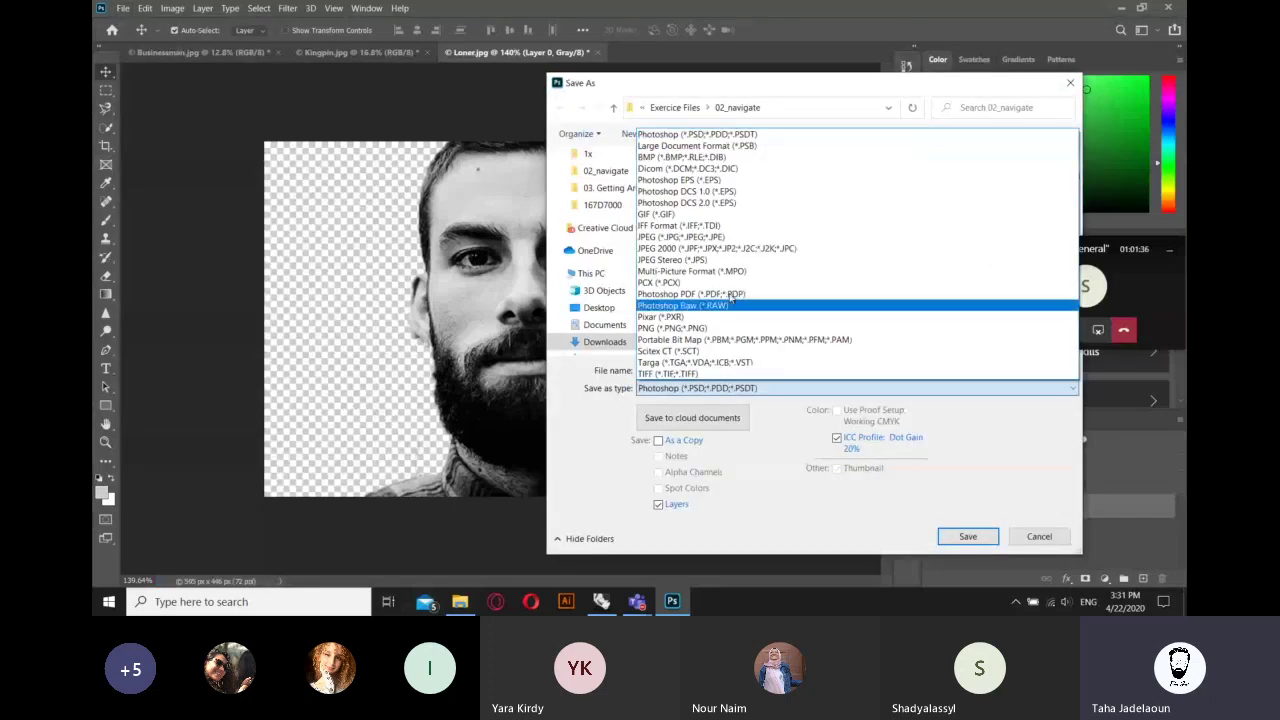
left_click(760, 246)
type("3")
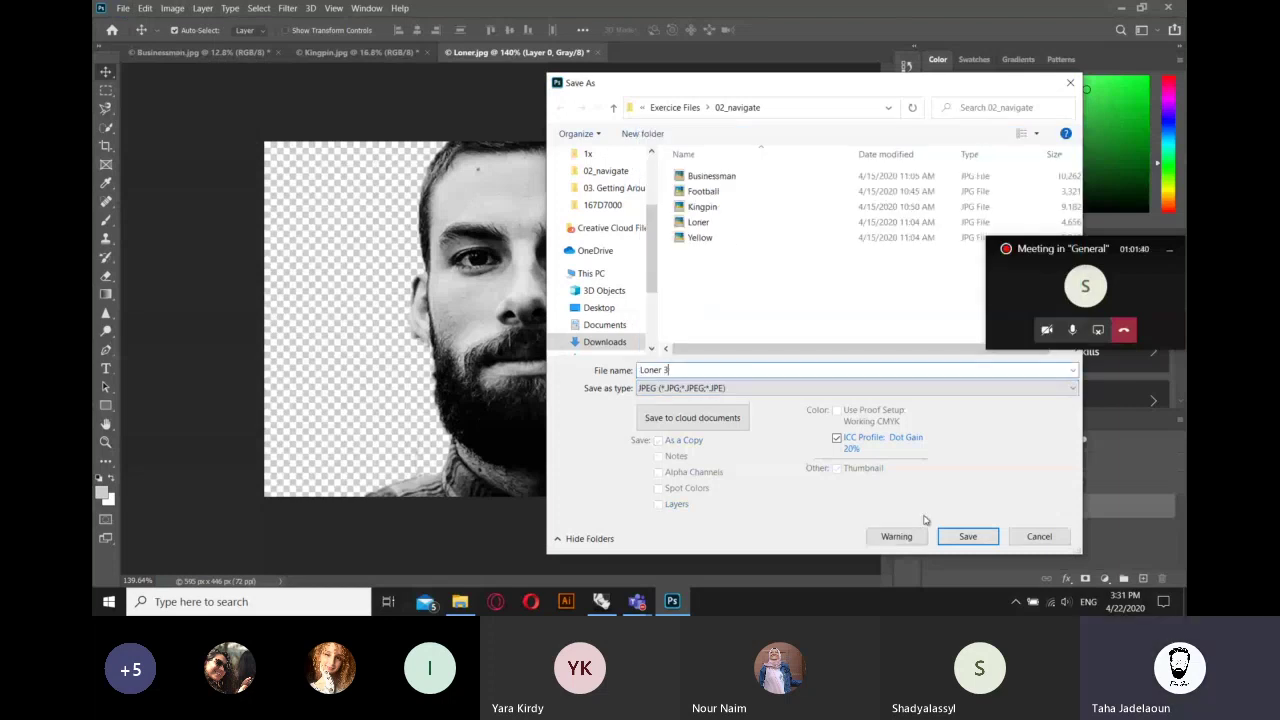
left_click(968, 536)
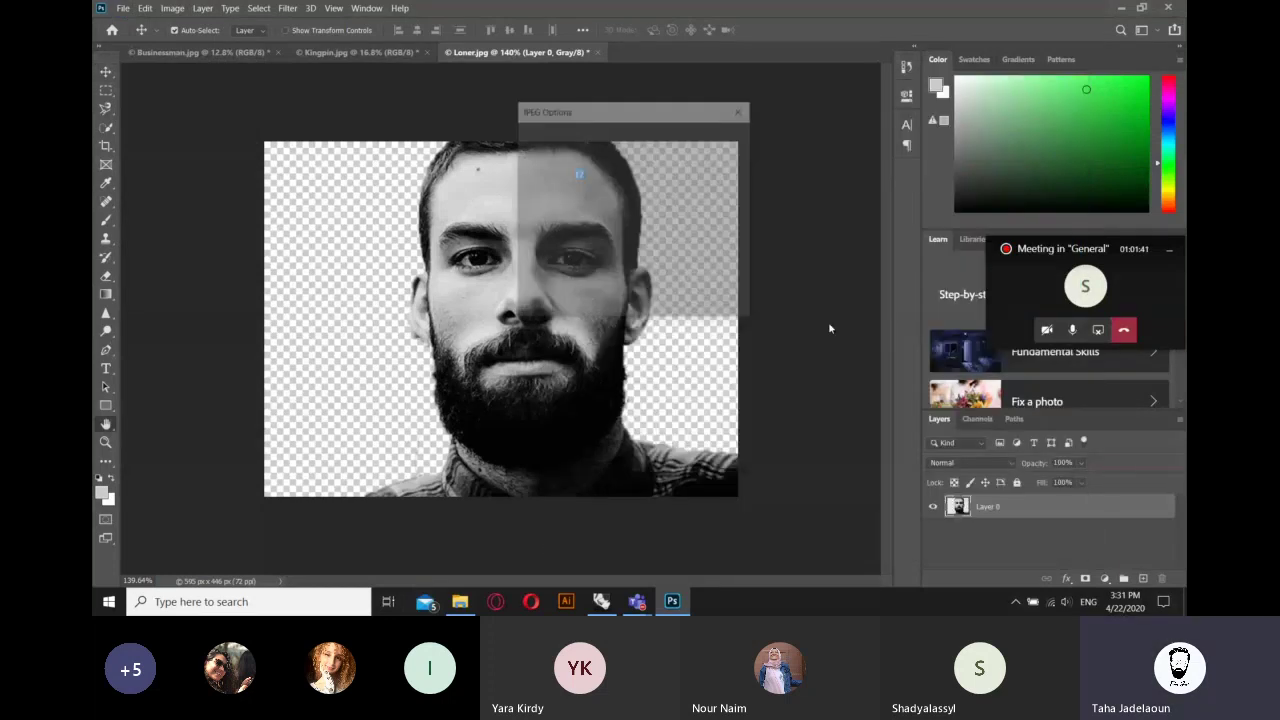
- Minimize Photoshop and navigate File Explorer to the Exercice Files > 02_navigate folder
left_click(1122, 8)
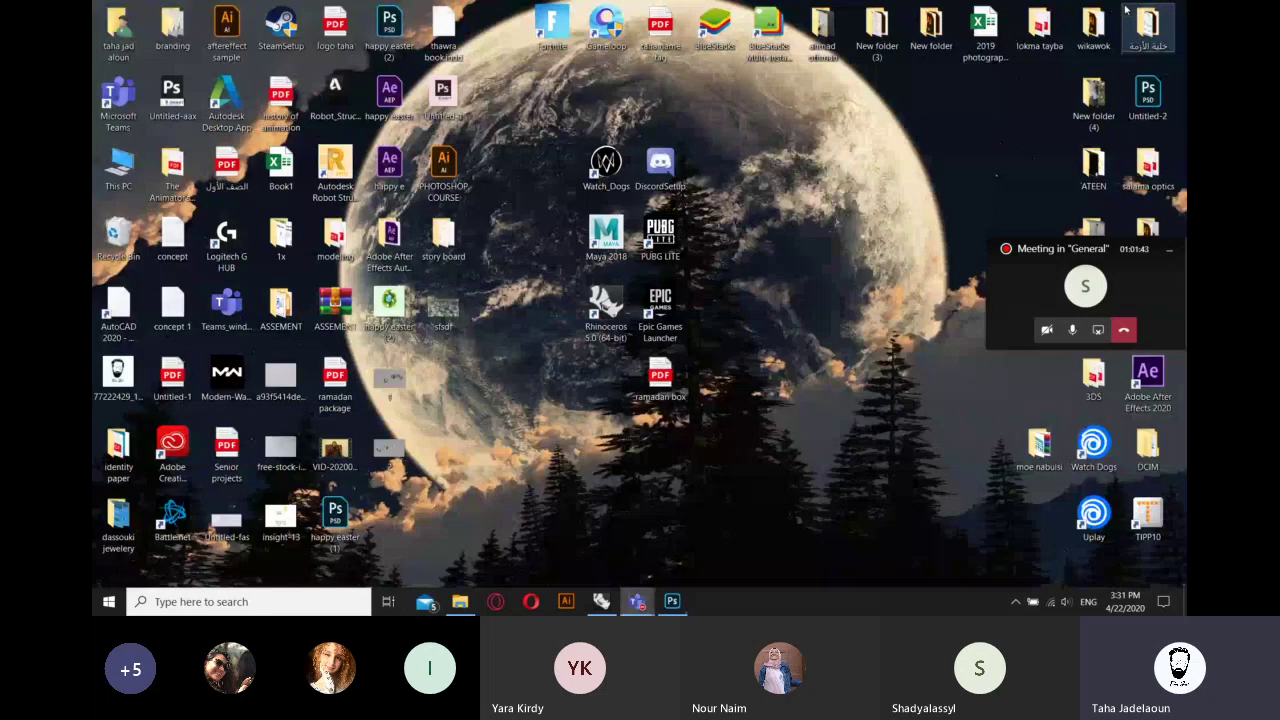
left_click(460, 598)
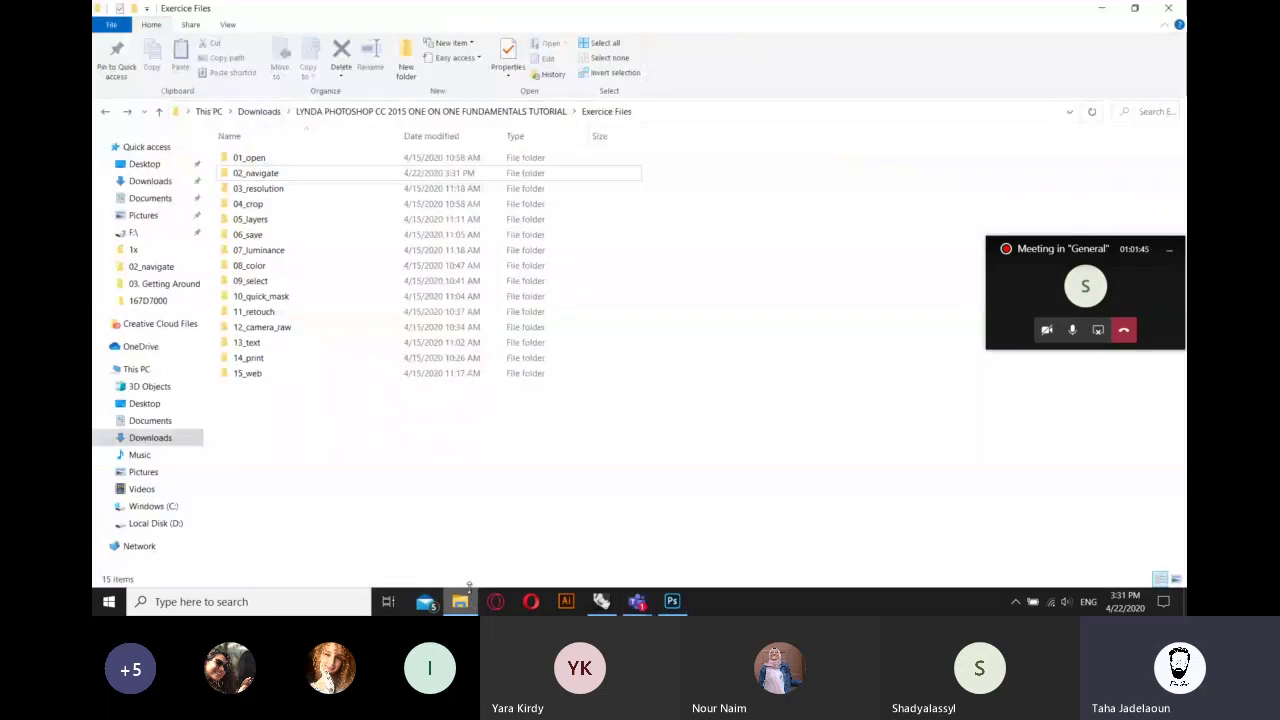
key("alt+Up")
double_click(363, 410)
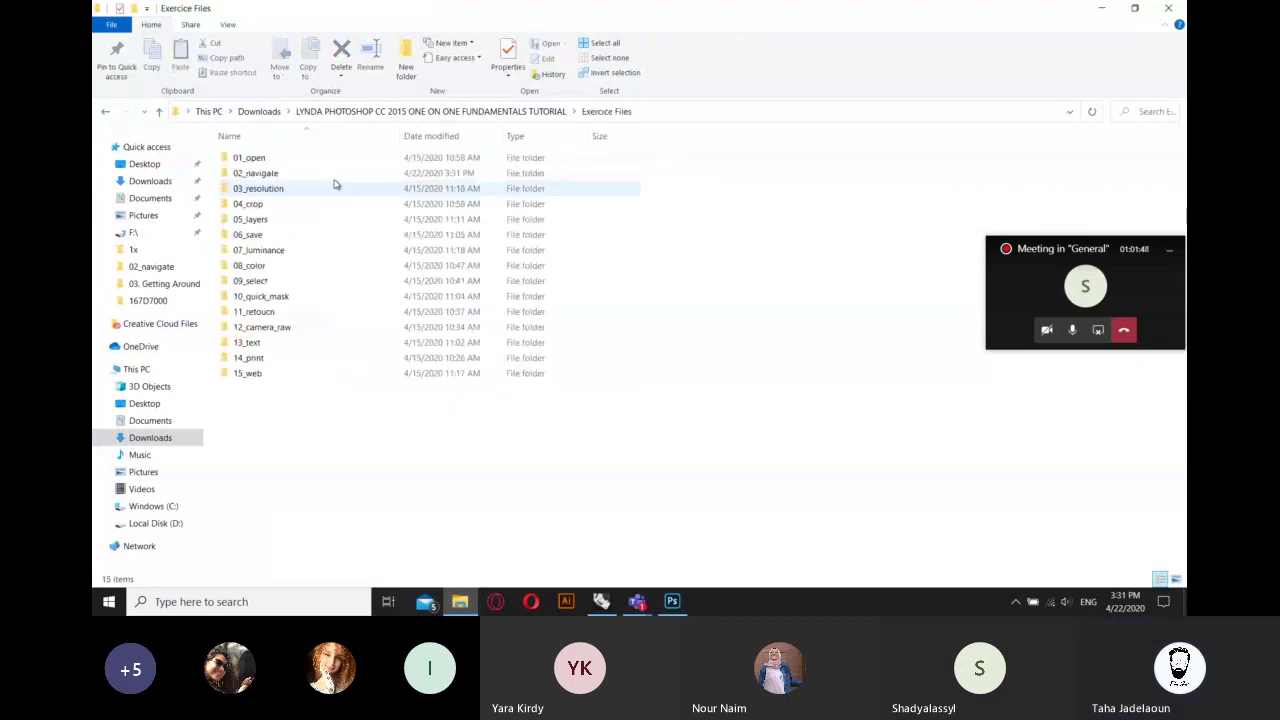
double_click(335, 174)
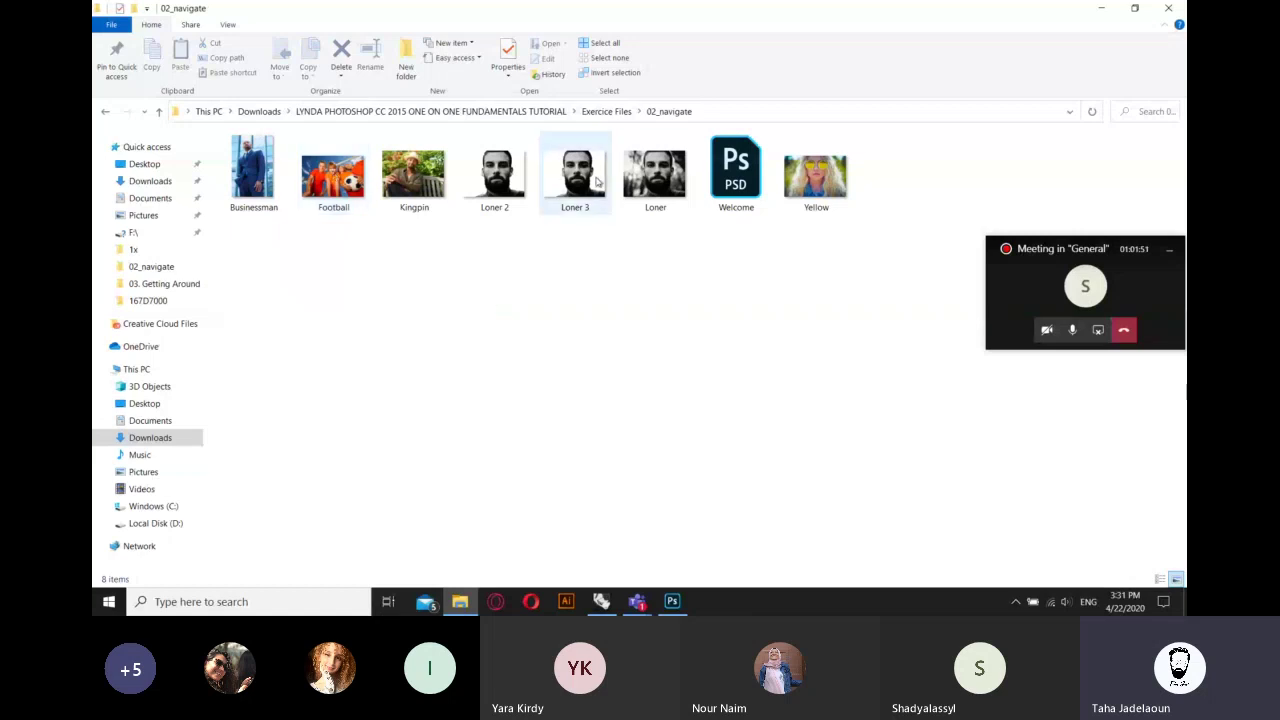
- Preview the transparent Loner 2 PNG and the white-backed Loner 3 JPEG in the viewer
double_click(596, 180)
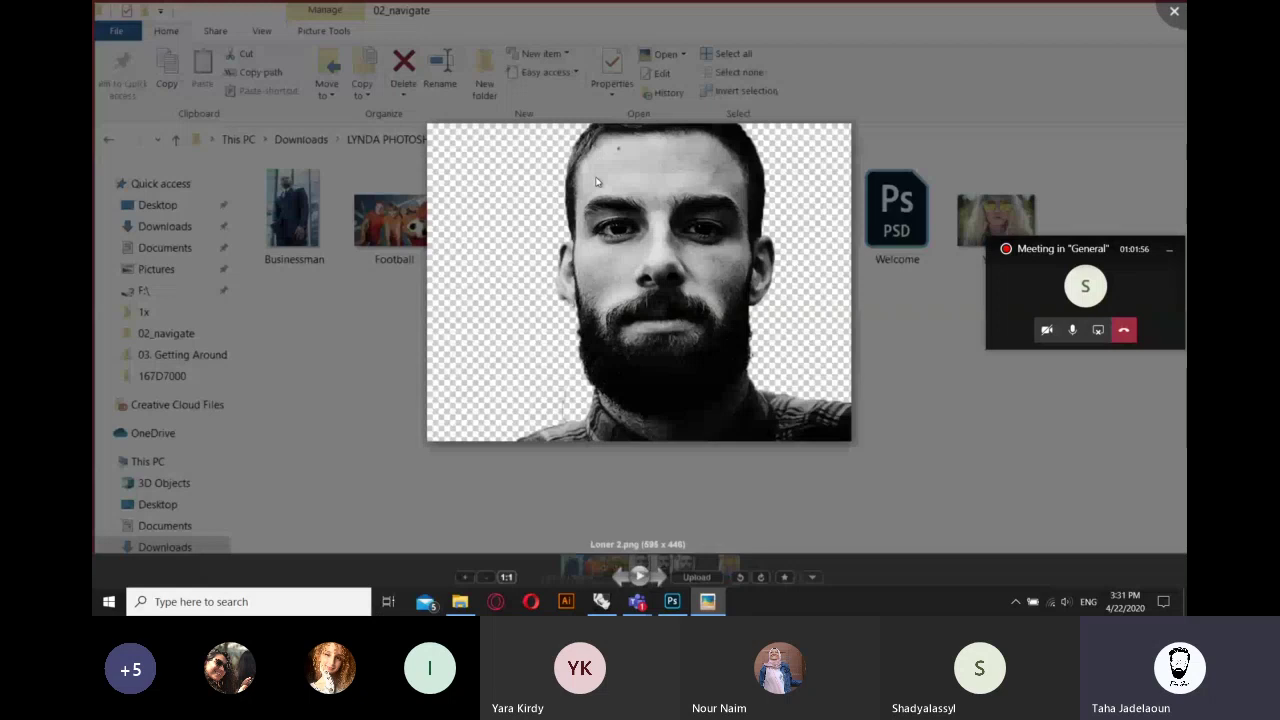
key("Right")
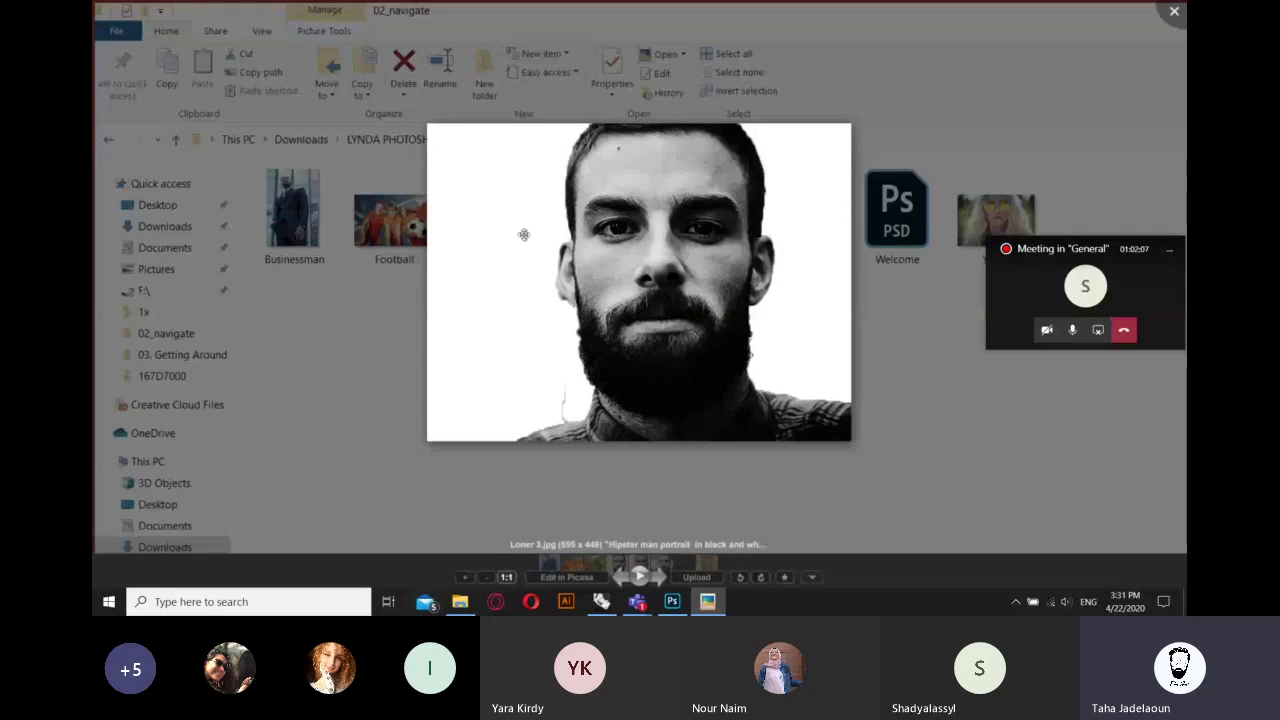
key("Left")
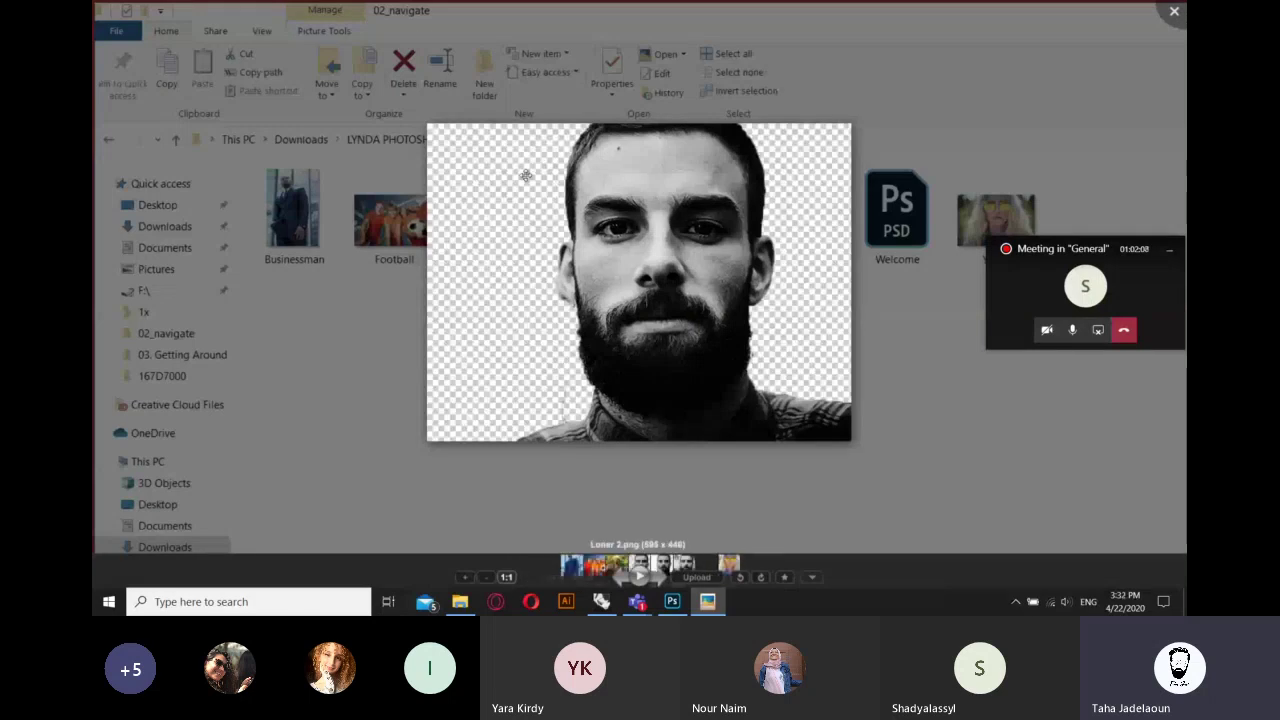
mouse_move(525, 176)
key("Escape")
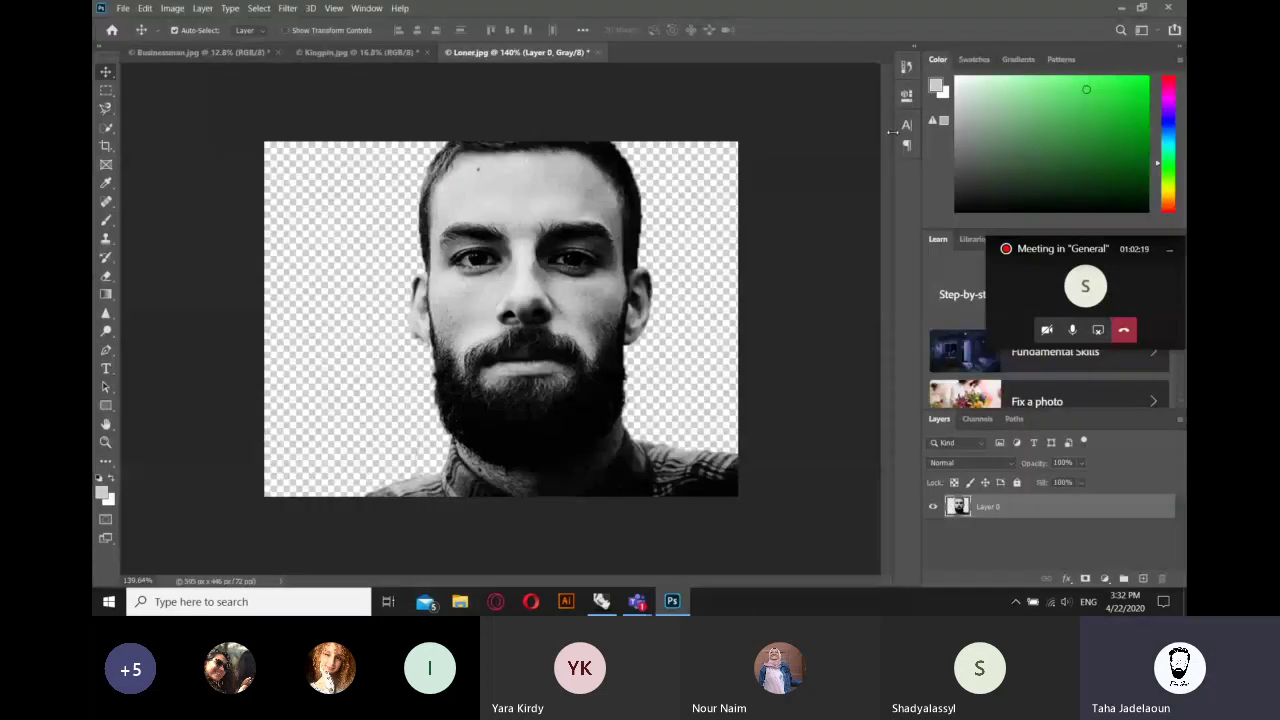
- Revert Loner.jpg to its Open history state and fit it on screen
left_click(907, 66)
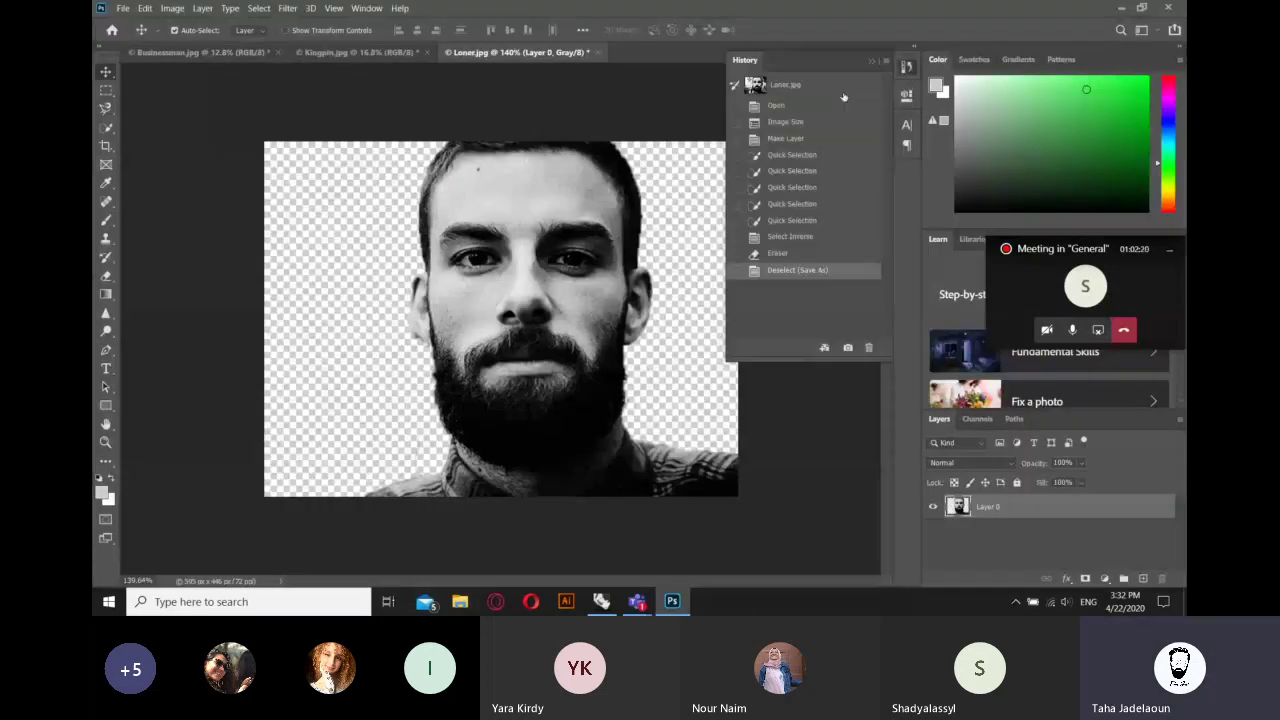
left_click(843, 104)
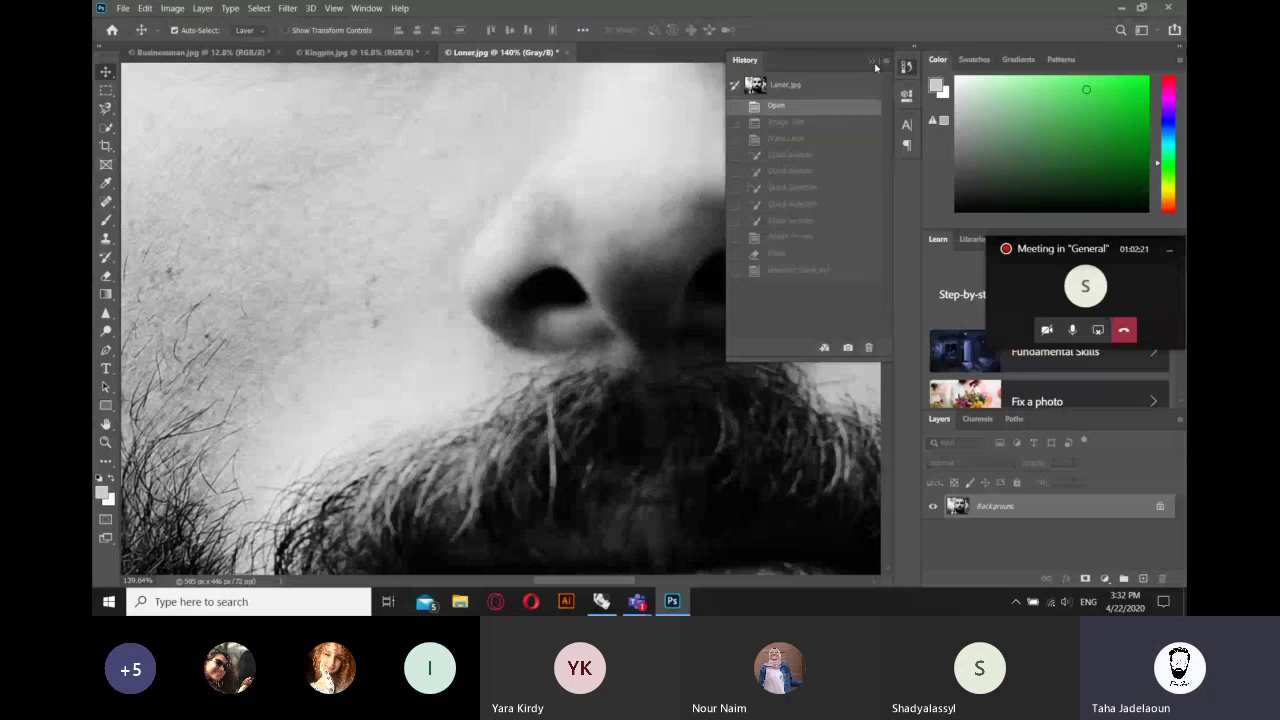
left_click(872, 62)
key("ctrl+0")
- Open 02_navigate from the File Explorer jump list and select Welcome.psd
right_click(458, 610)
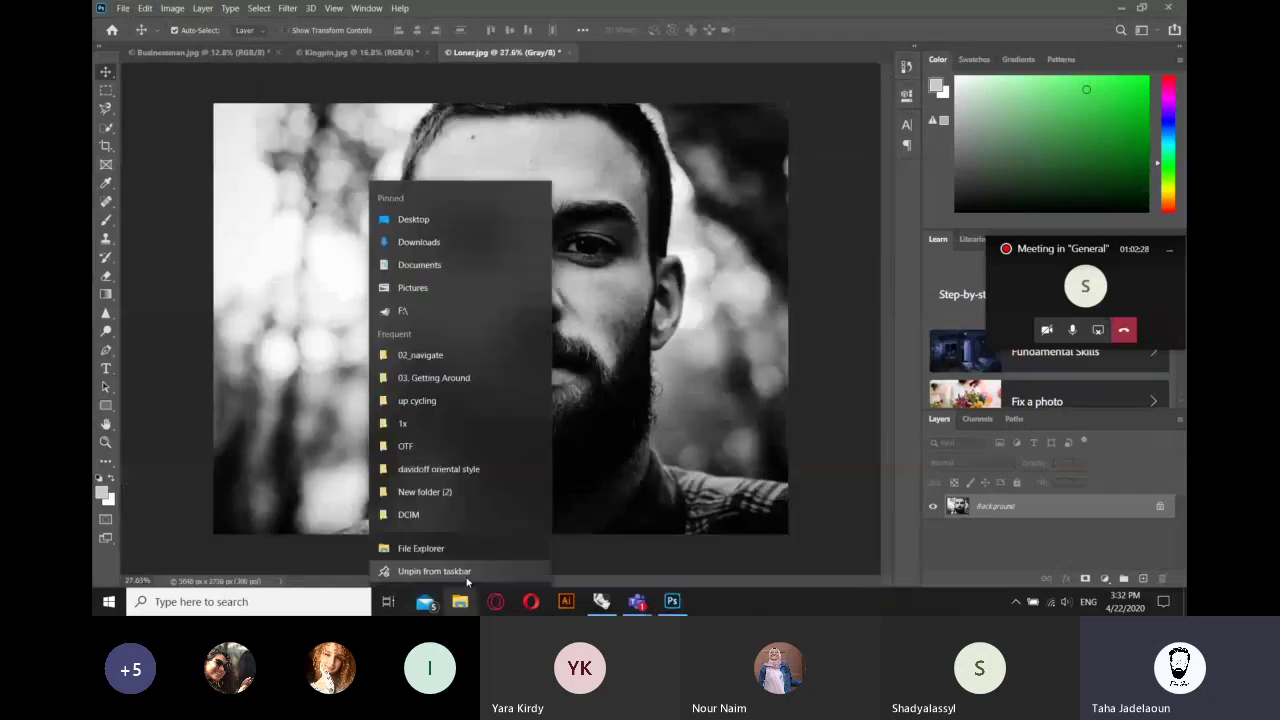
left_click(471, 364)
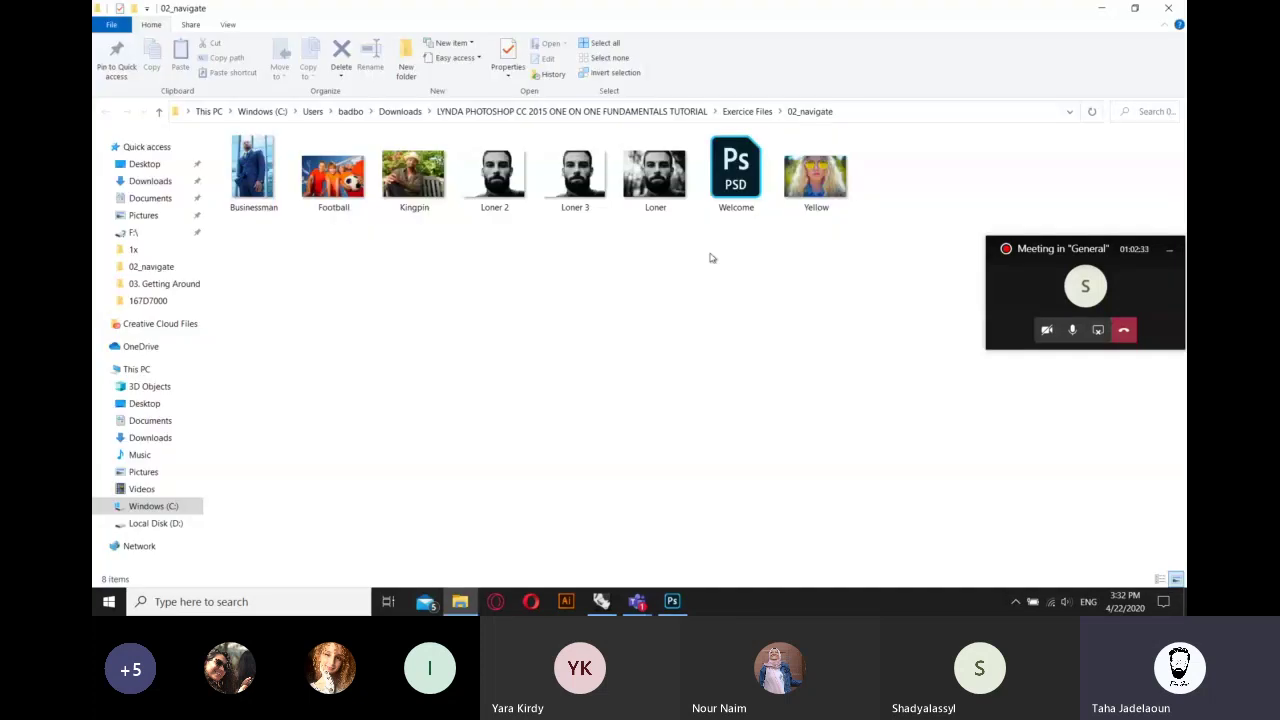
left_click(734, 203)
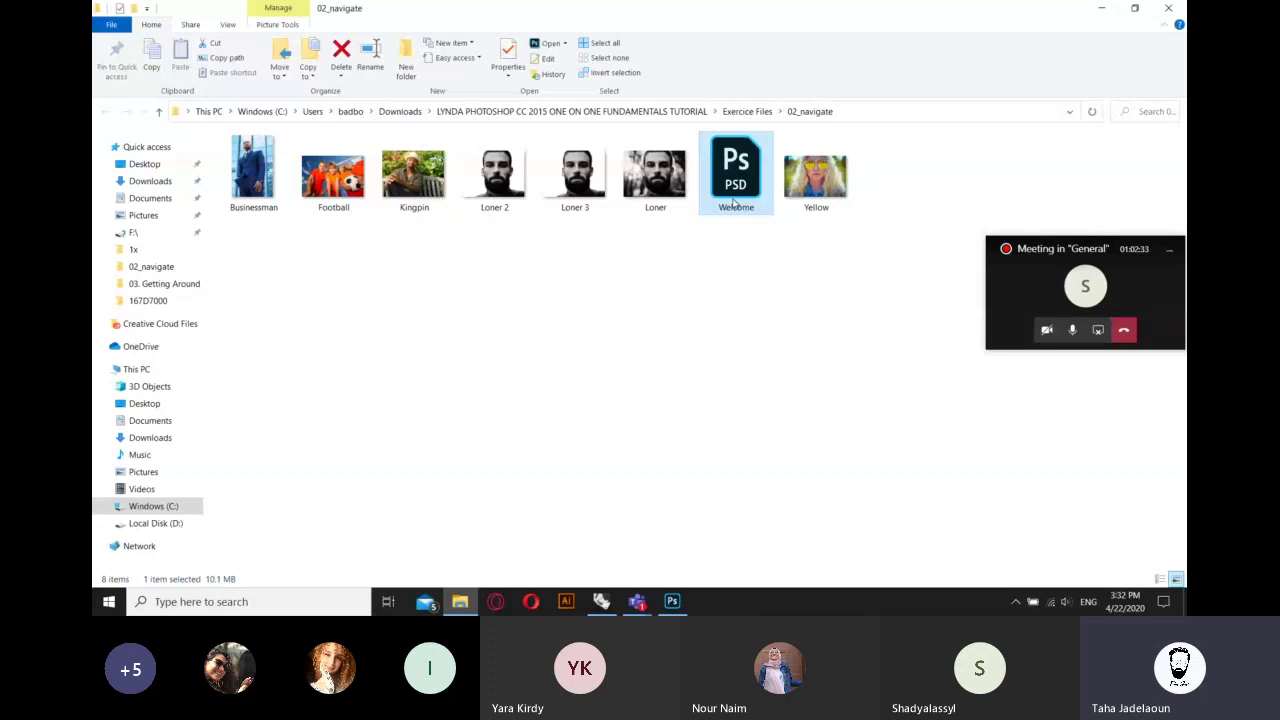
- Open Welcome.psd and drag the Photoshop title above 'Welcome to'
double_click(734, 203)
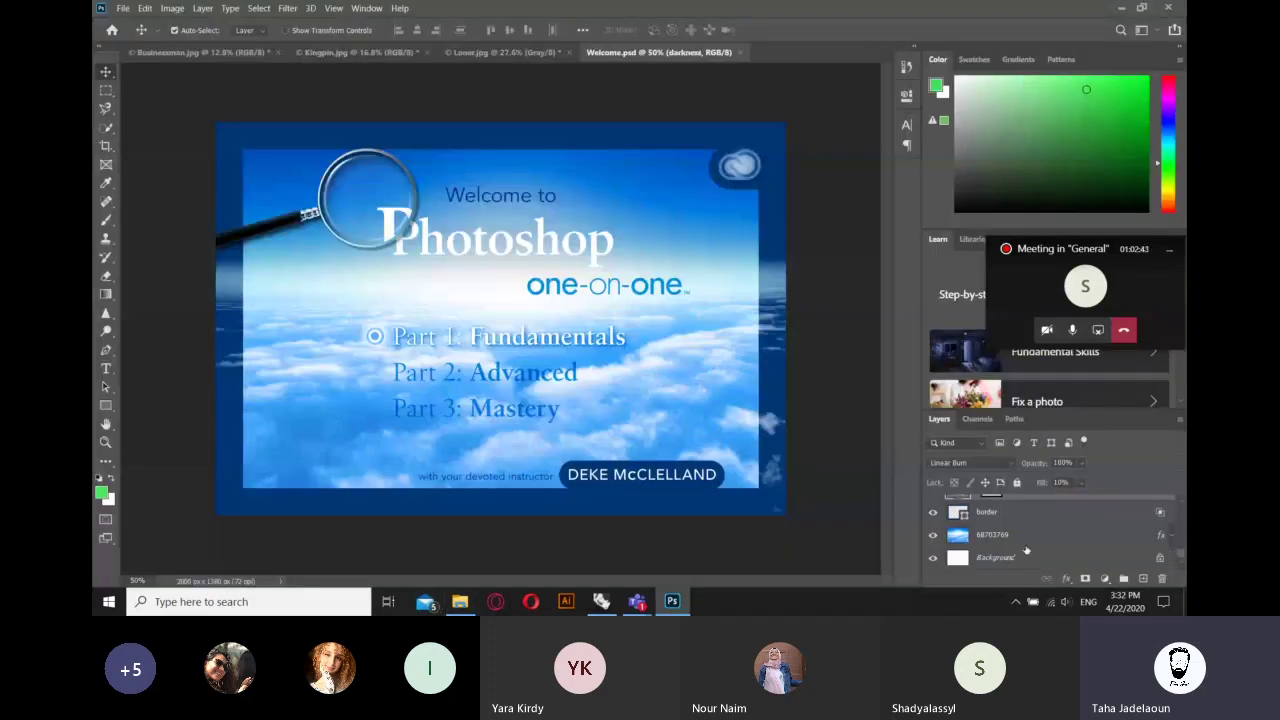
scroll(1025, 550, "up", 3)
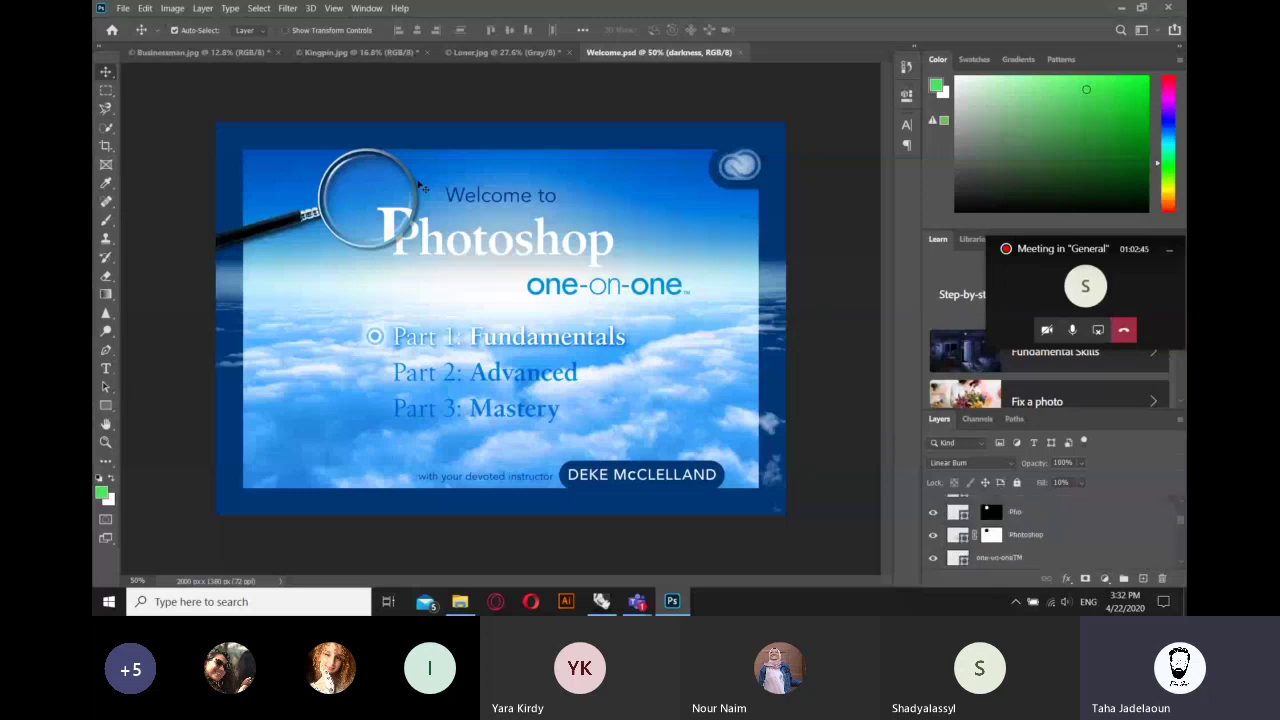
mouse_move(422, 187)
left_mouse_down()
mouse_move(428, 246)
mouse_move(500, 162)
left_mouse_up()
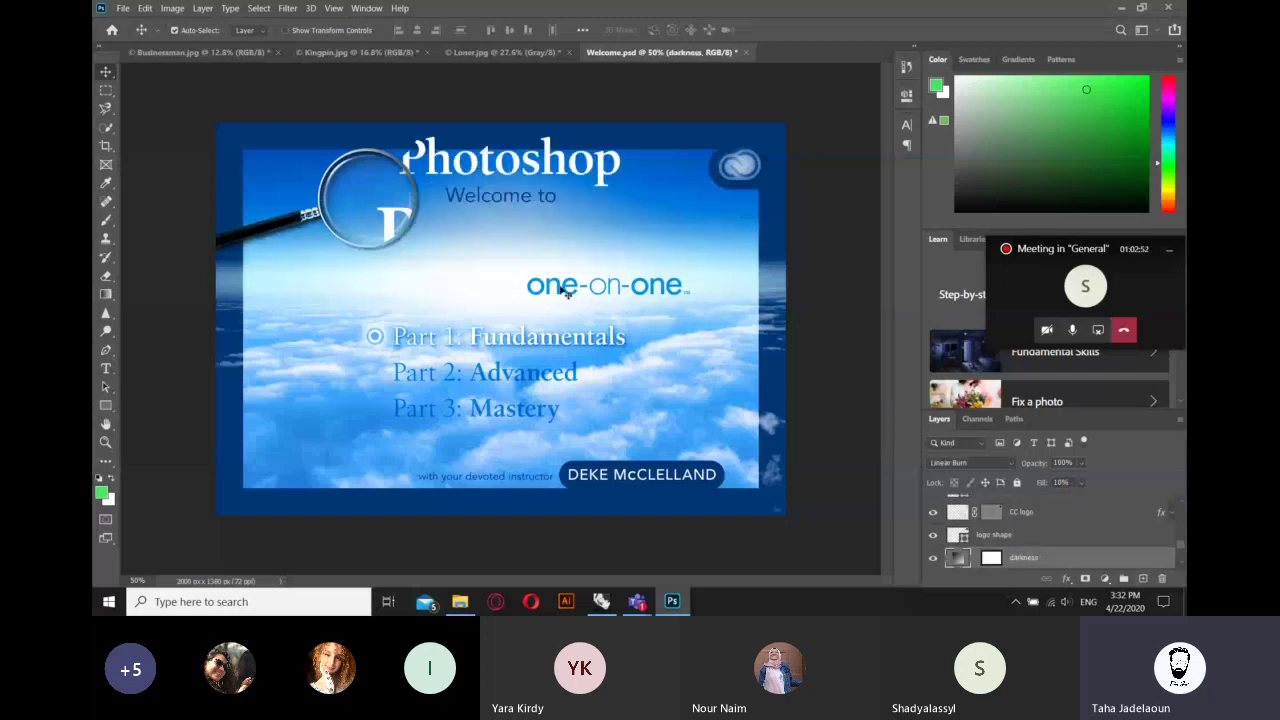
- Close Welcome.psd without saving, then minimise Photoshop and File Explorer
left_click(747, 53)
left_click(681, 235)
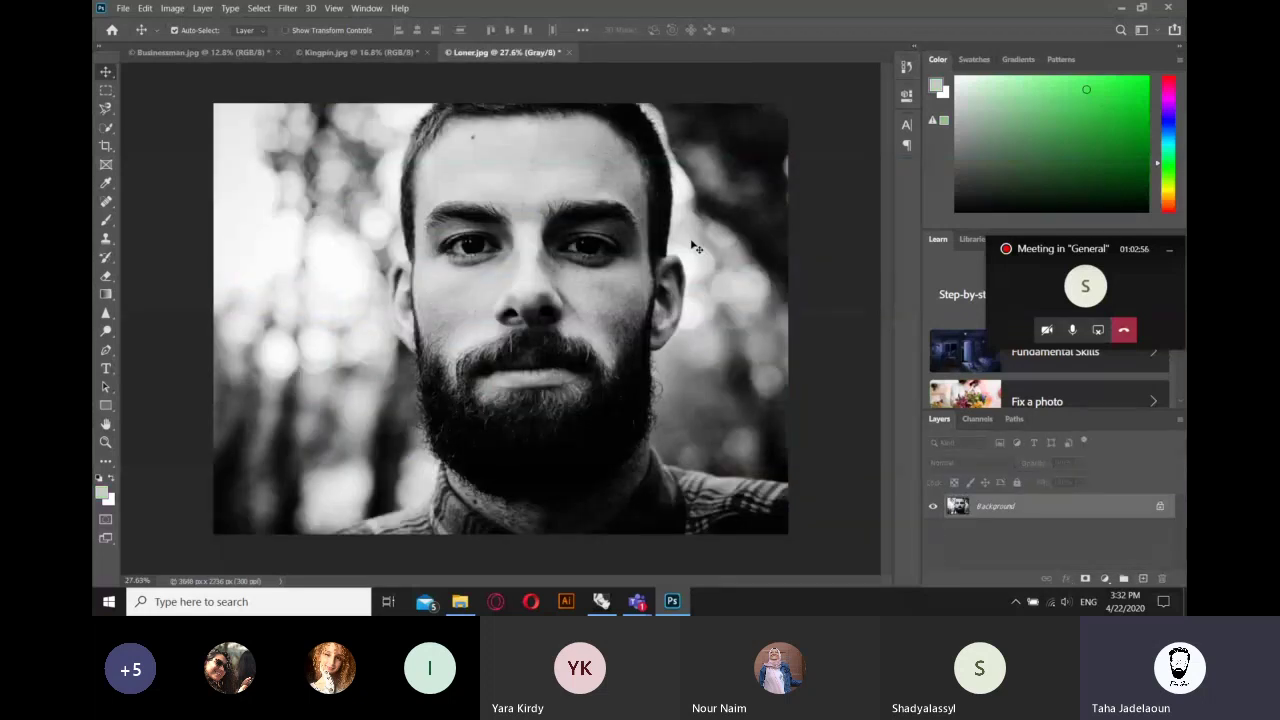
left_click(1121, 10)
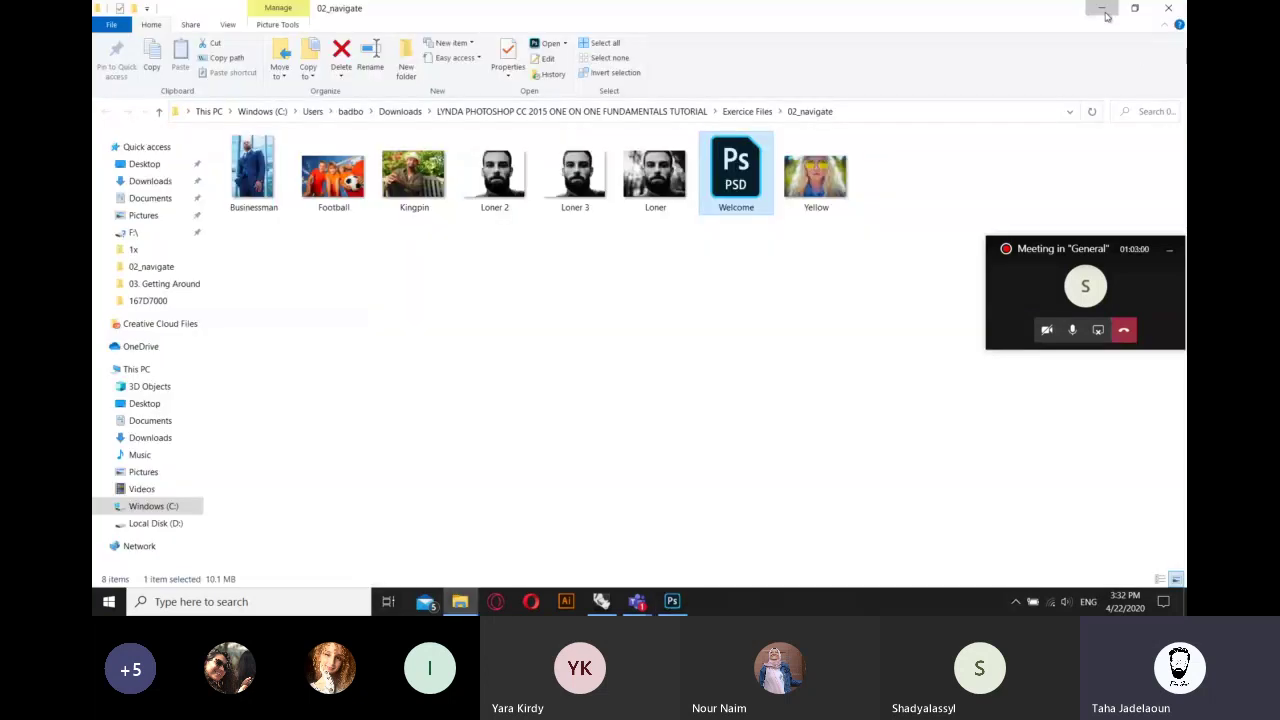
left_click(1104, 12)
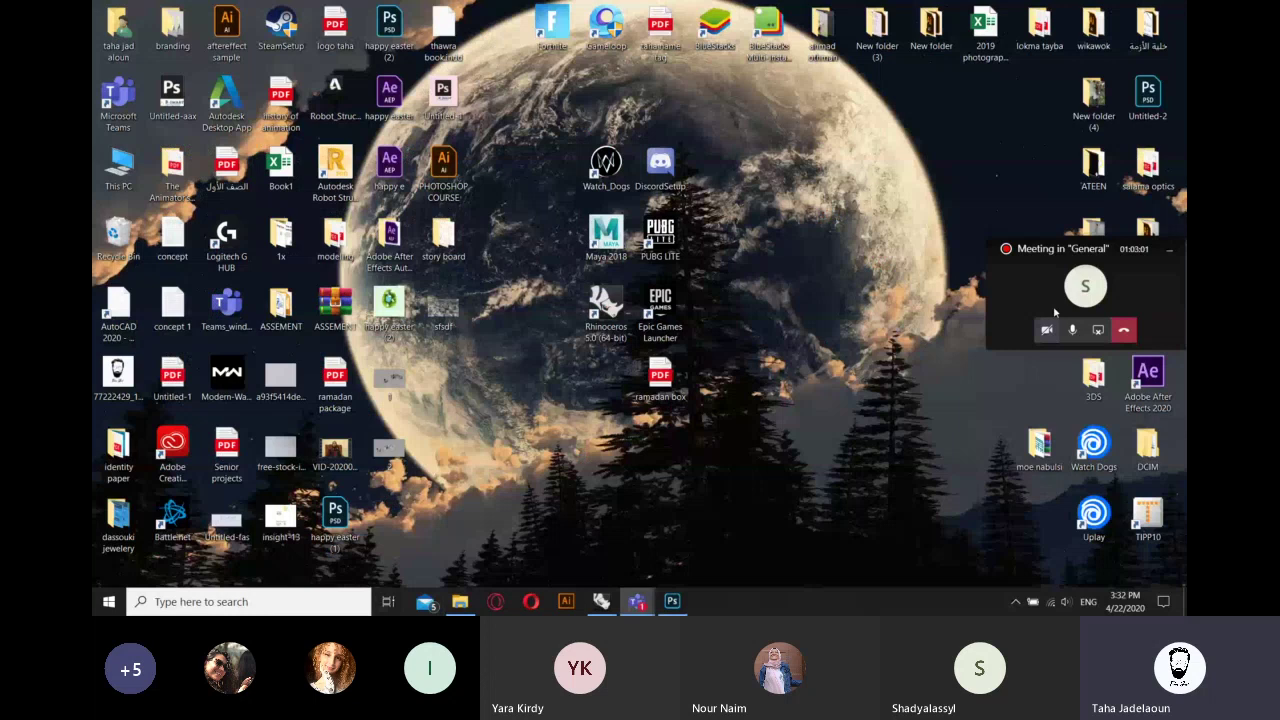
- Restore the Teams meeting, move the mini call window aside, and show the Photoshop course General channel
left_click(1091, 256)
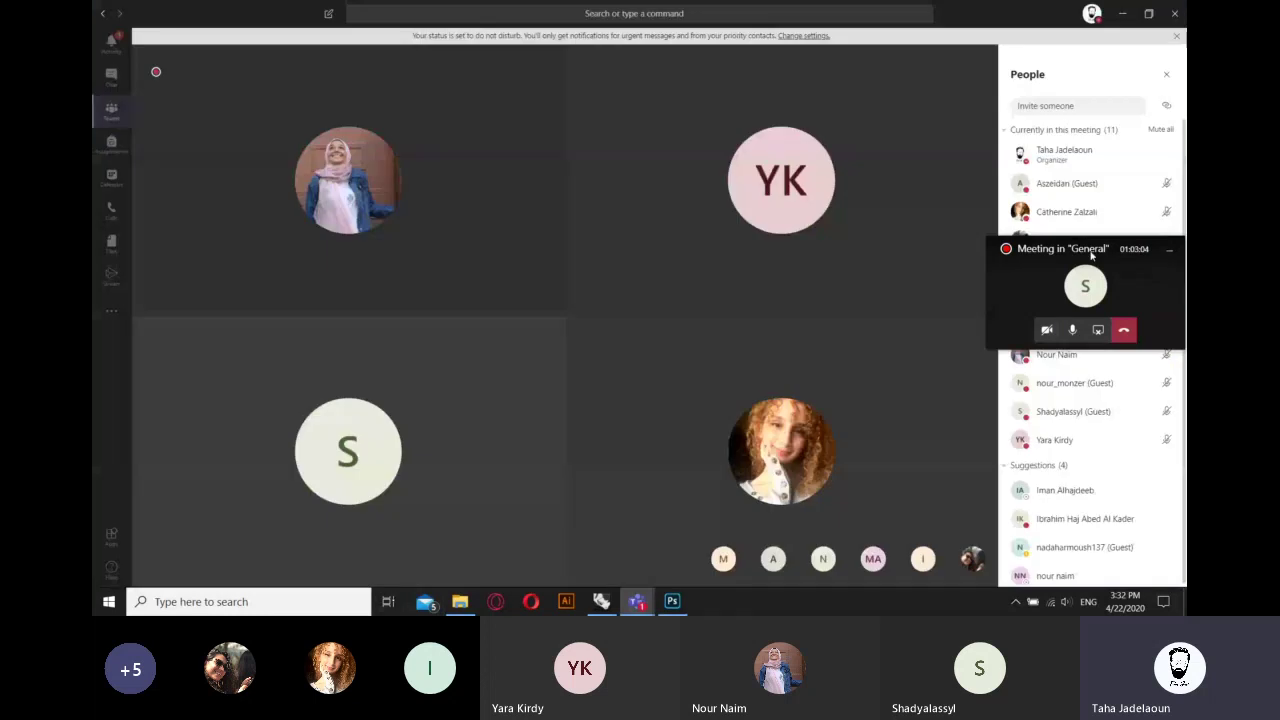
left_click_drag(1091, 256, 846, 117)
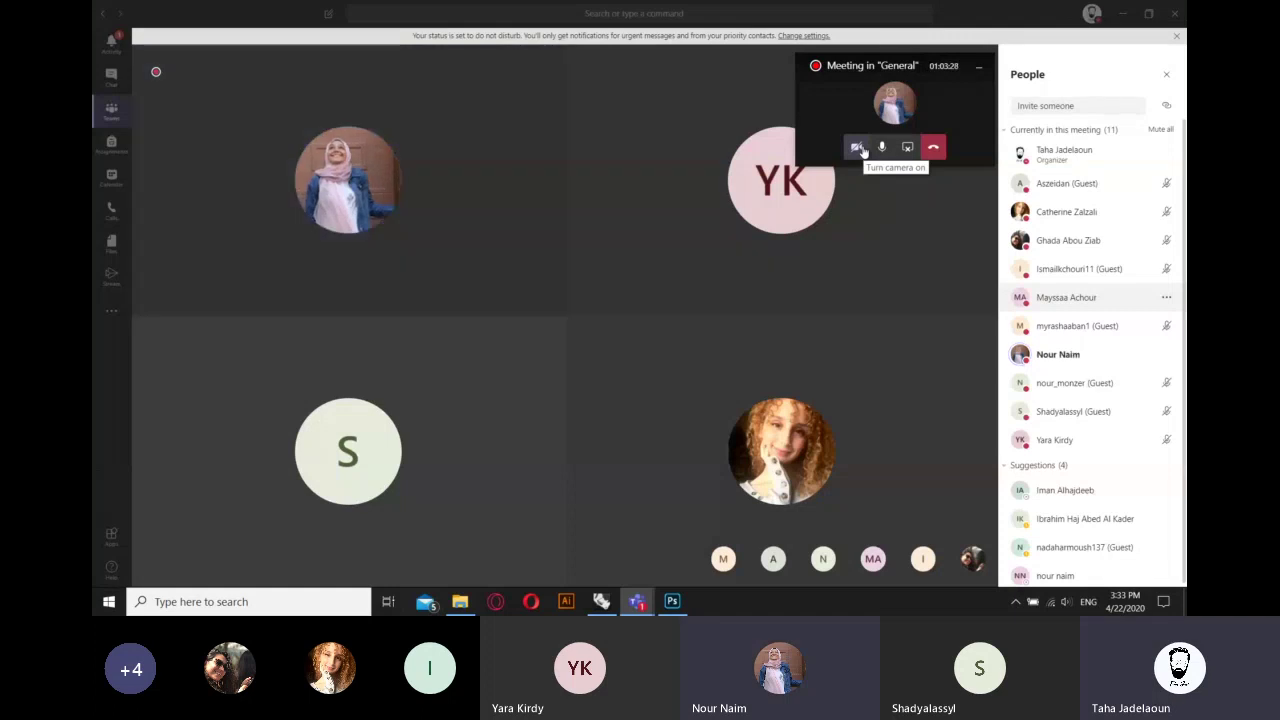
left_click(111, 76)
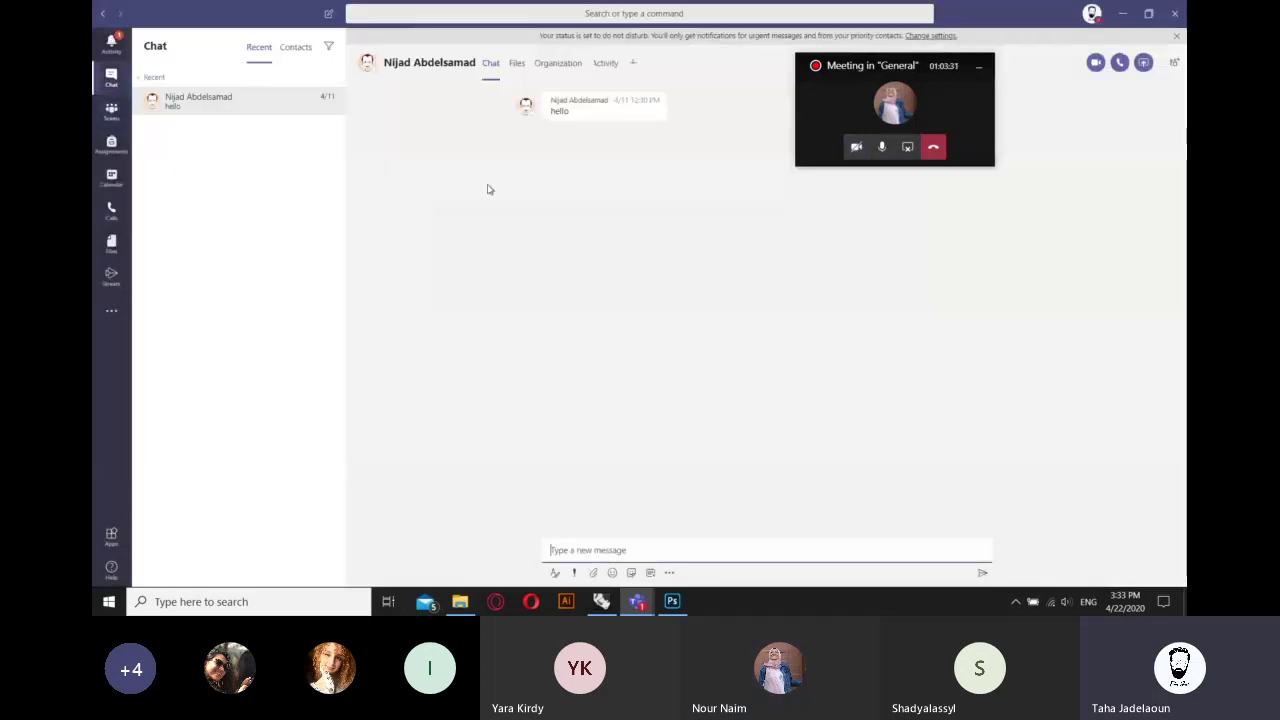
left_click(112, 112)
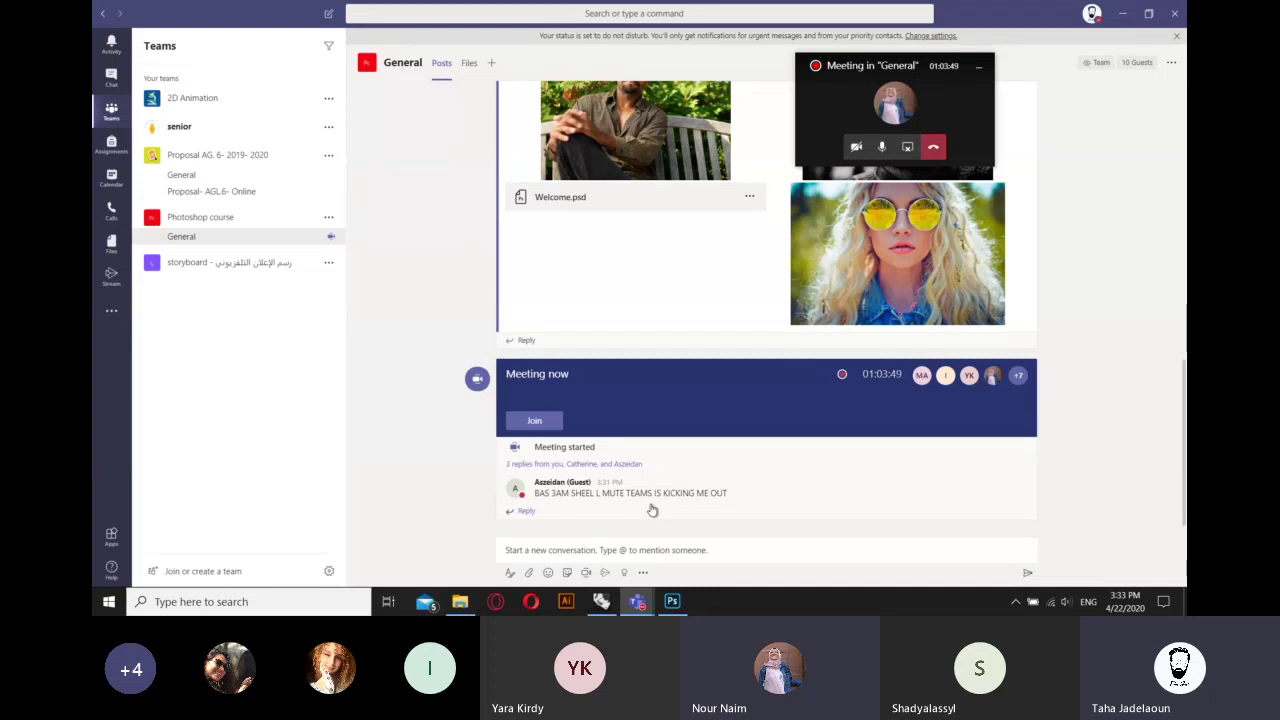
- Expand the 3 replies under the Meeting started post in the General channel
scroll(652, 505, "up", 1)
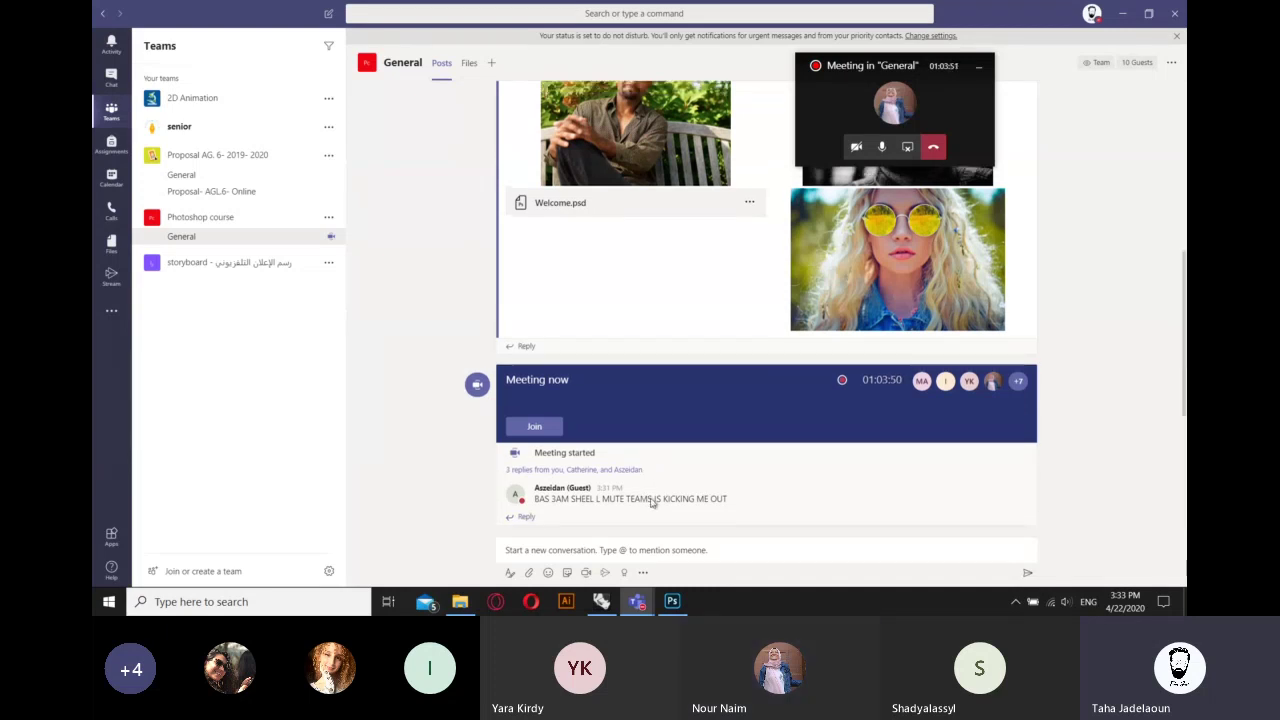
scroll(652, 505, "up", 5)
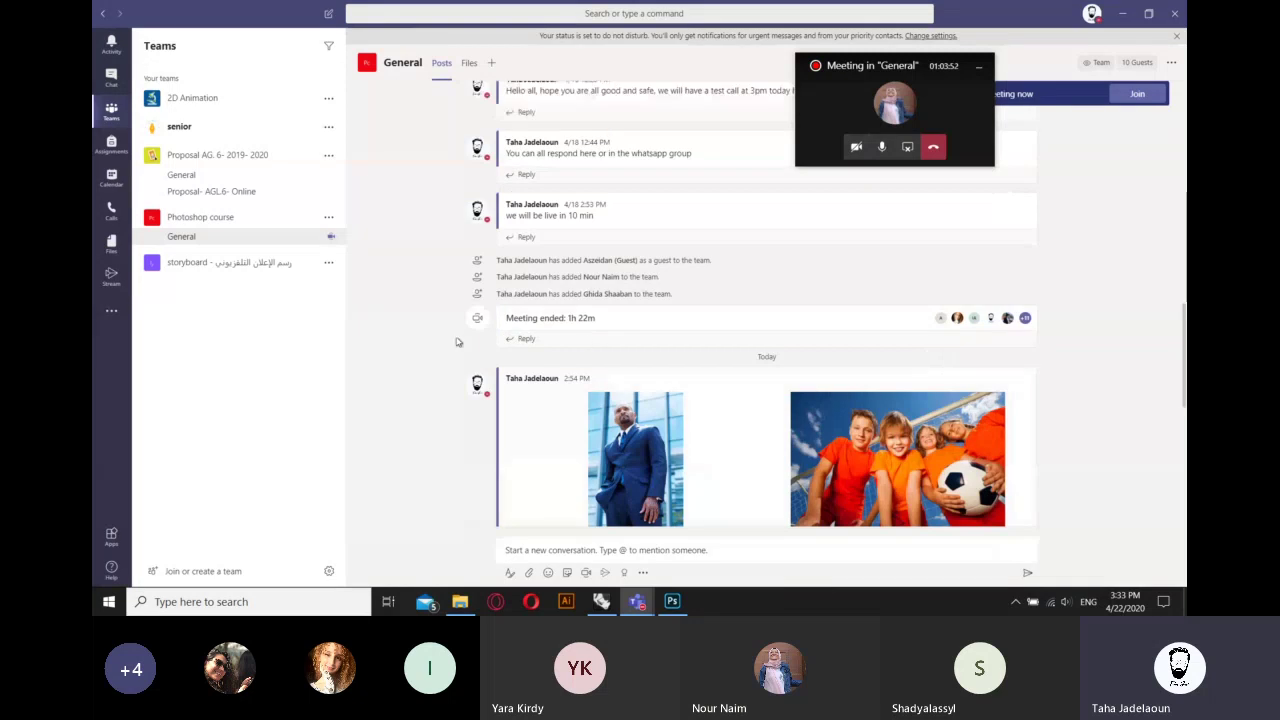
scroll(437, 443, "down", 6)
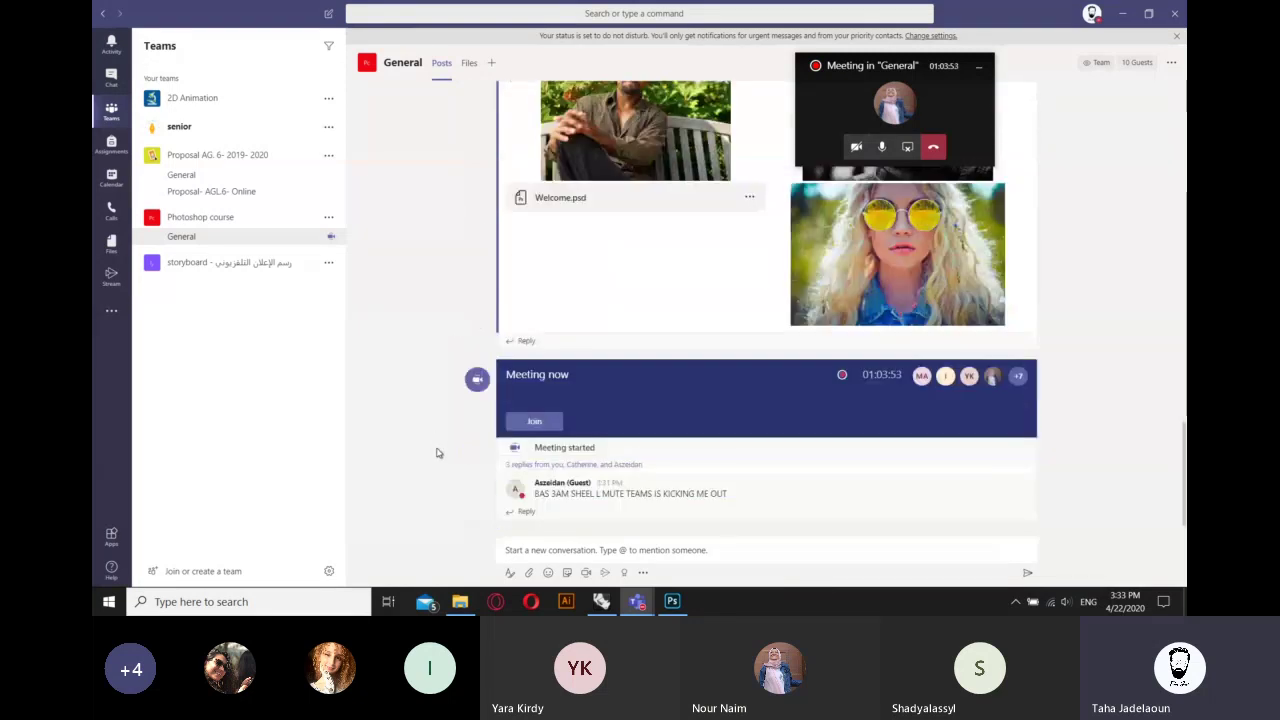
left_click(567, 465)
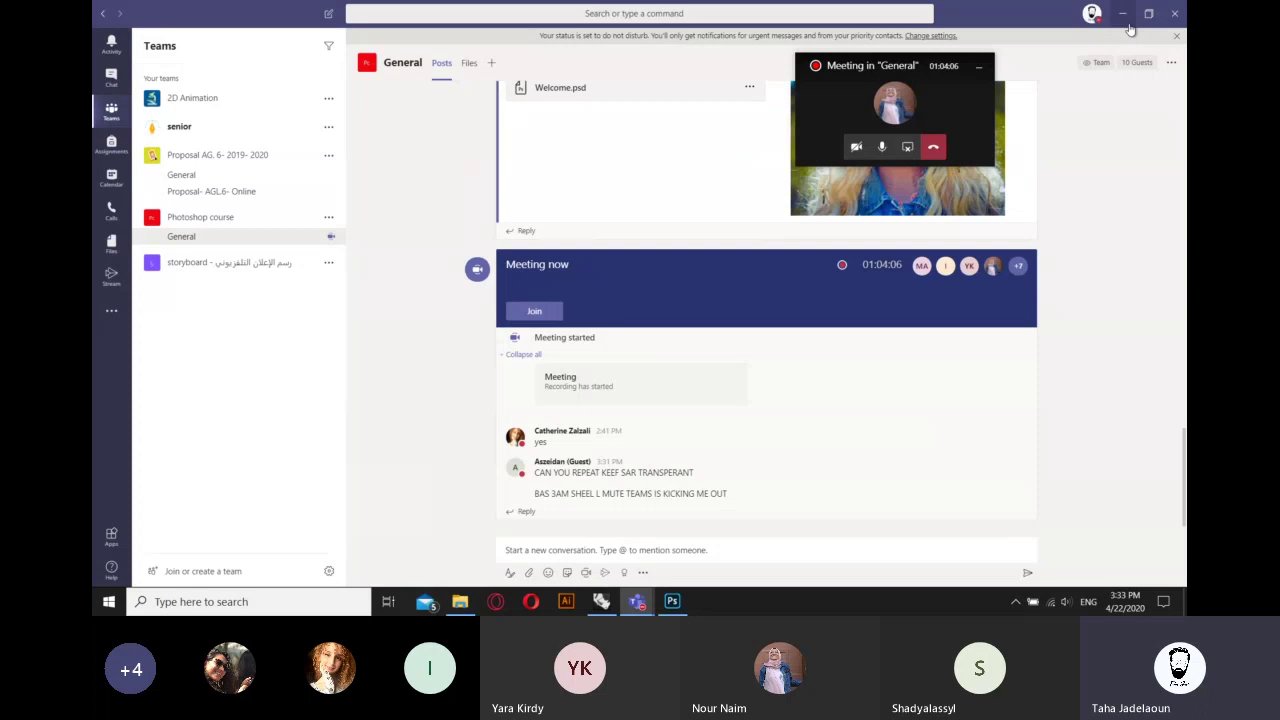
- Return from the channel to the meeting's video grid via the mini meeting window
left_click(1124, 18)
left_click(637, 601)
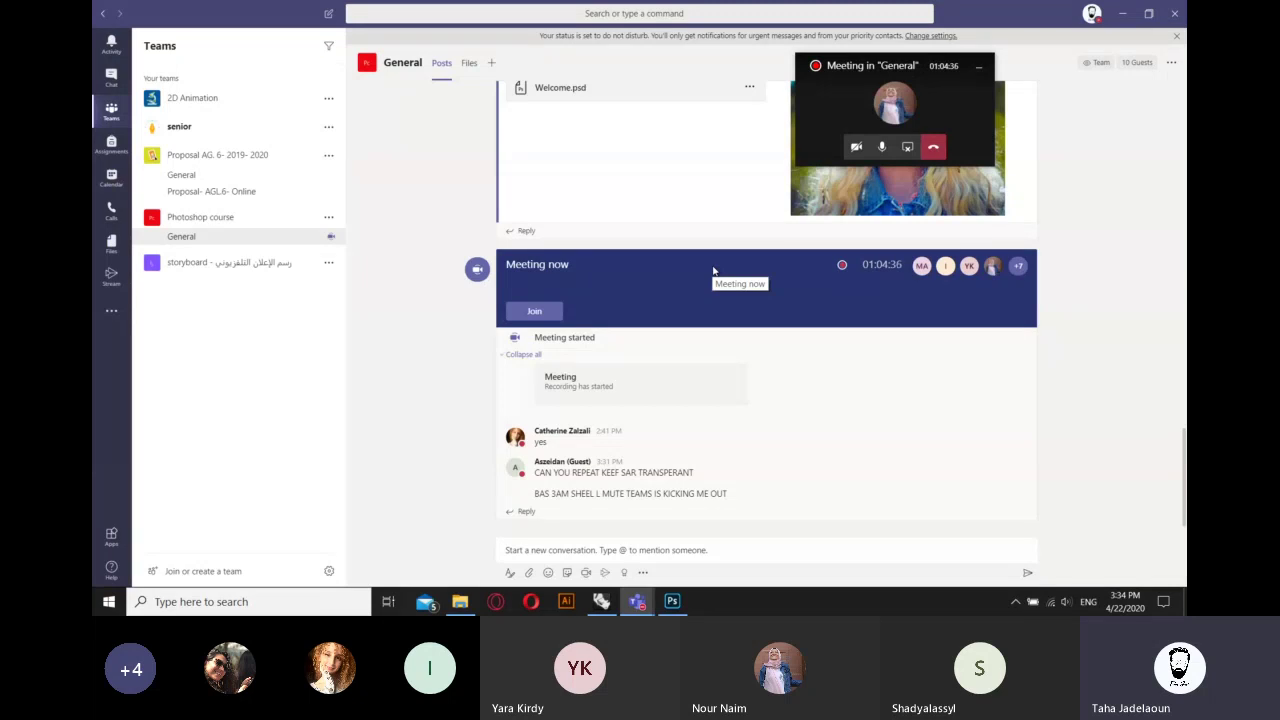
left_click(885, 75)
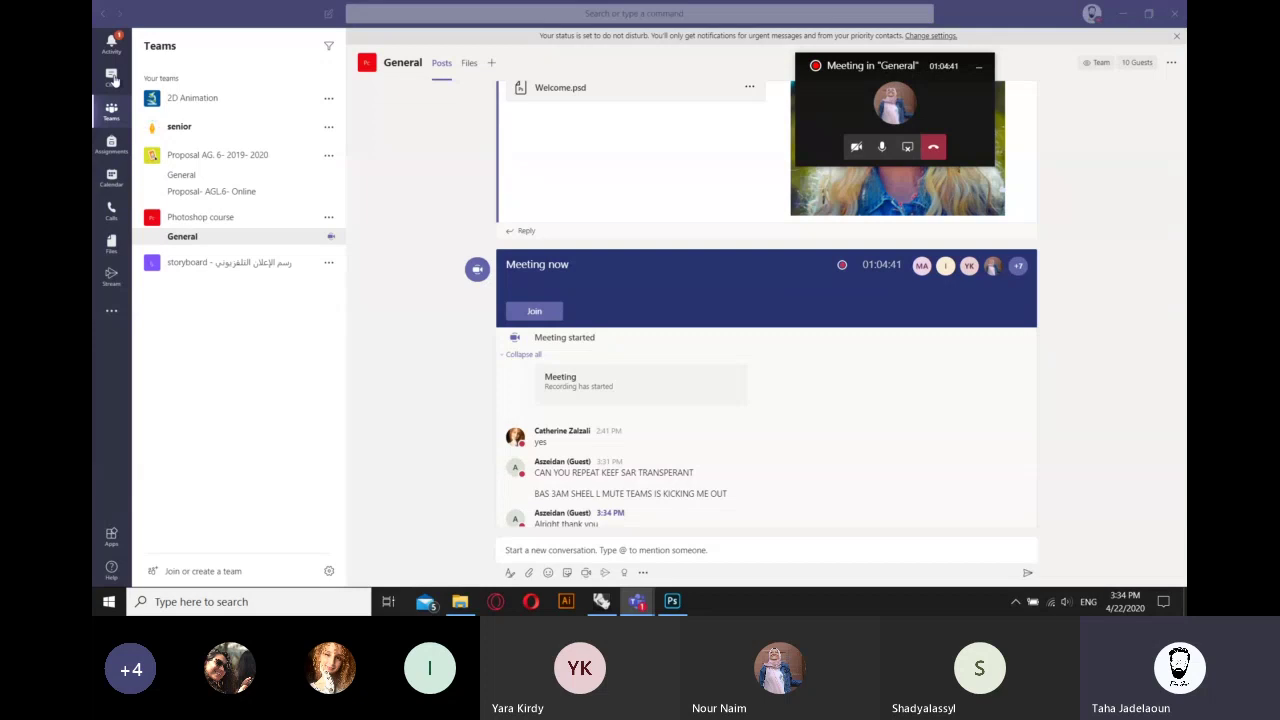
left_click(898, 103)
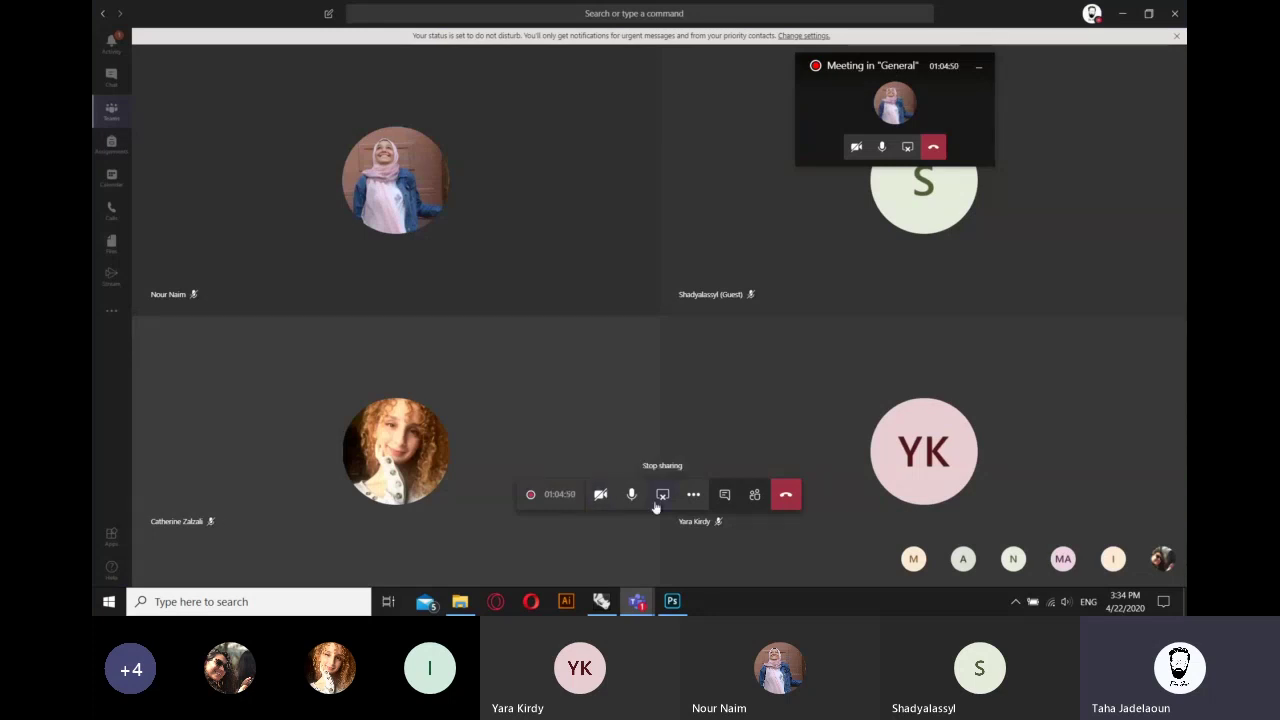
- Choose Stop recording from the call toolbar's More actions menu
left_click(692, 498)
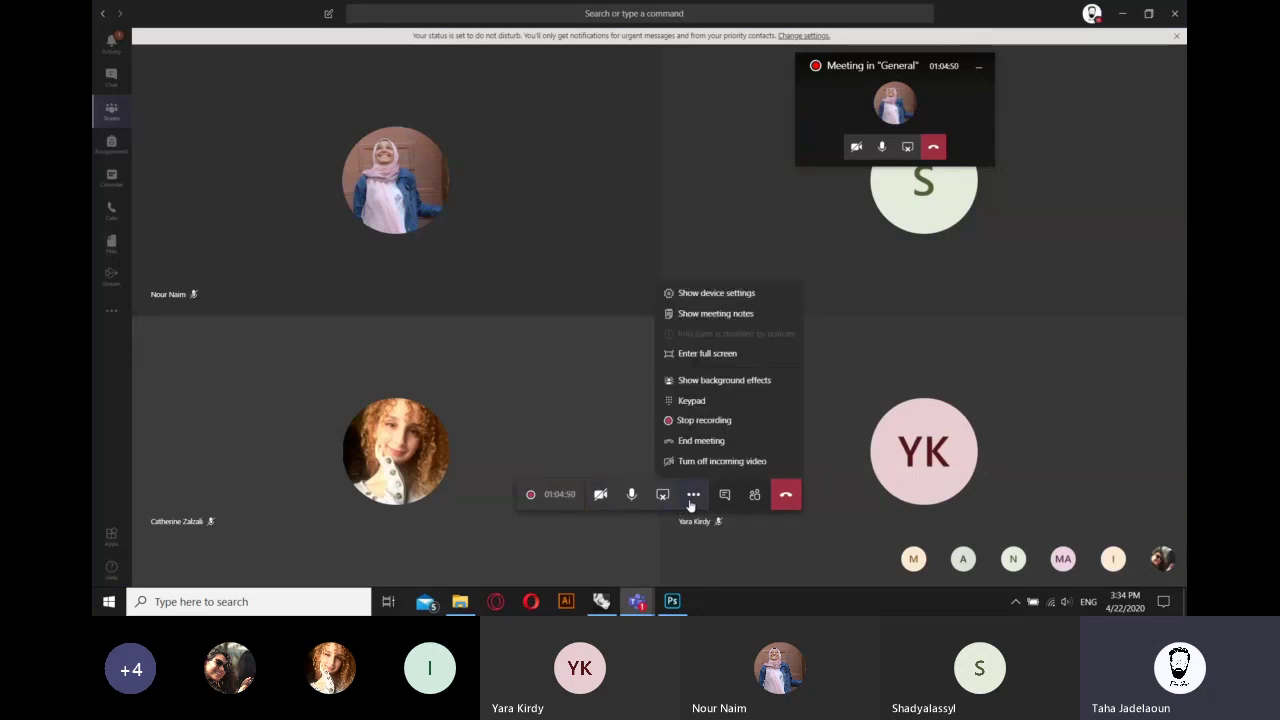
left_click(686, 422)
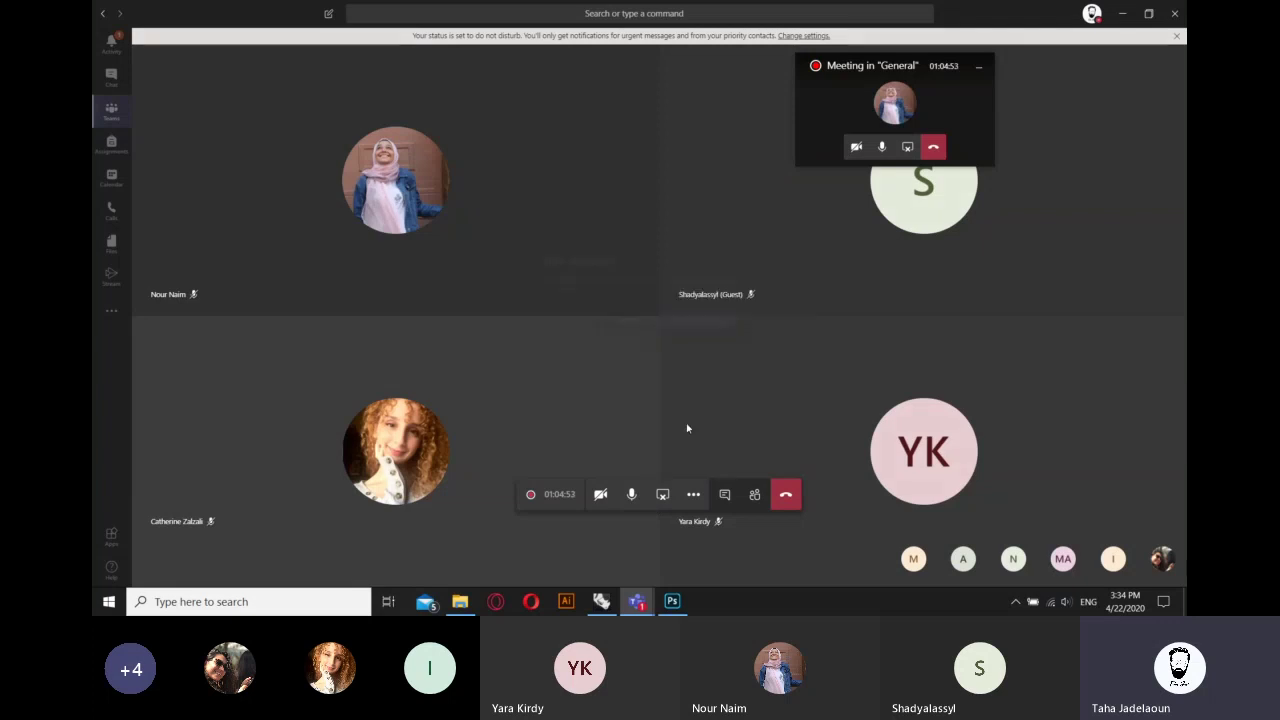